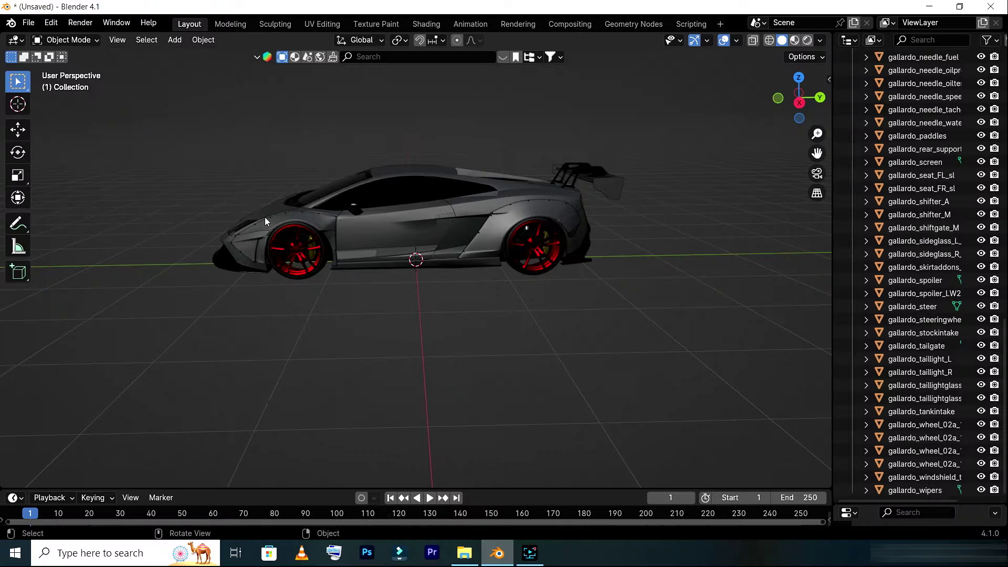
- Hide the front wheel rim and its 3_Wheel tyre
left_click(297, 254)
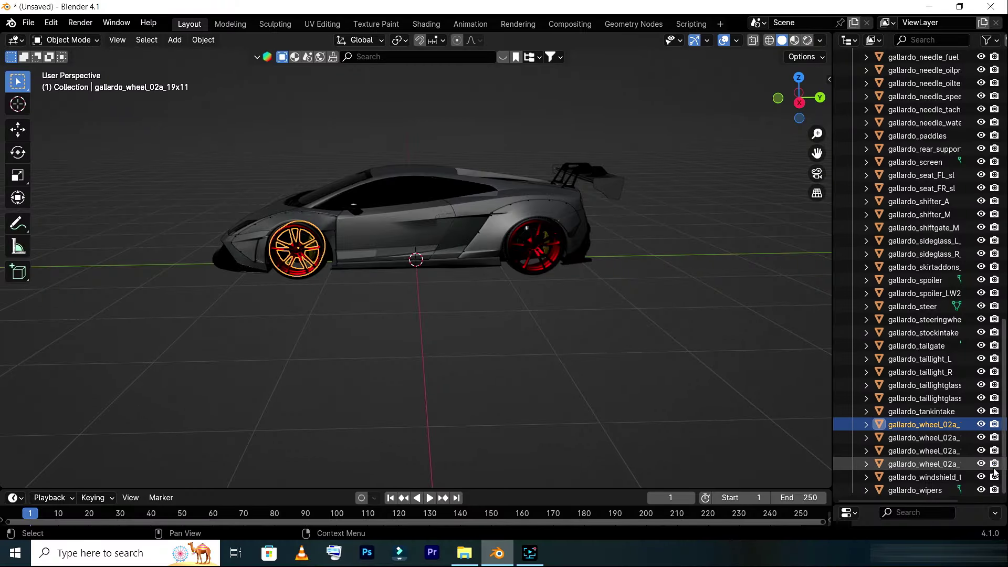
left_click(981, 424)
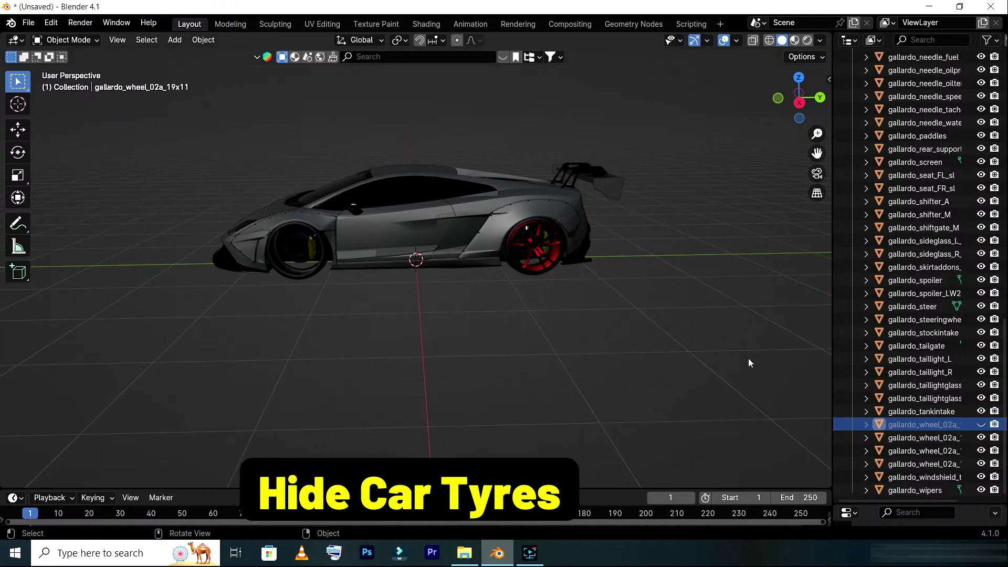
left_click(327, 267)
scroll(922, 261, "up", 3)
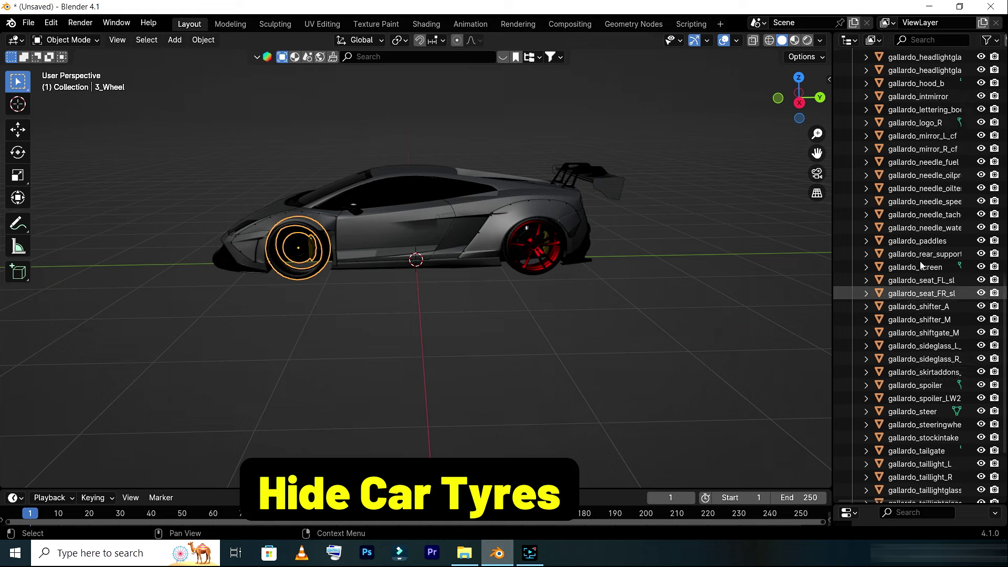
scroll(922, 261, "up", 3)
scroll(922, 261, "up", 8)
scroll(922, 260, "up", 2)
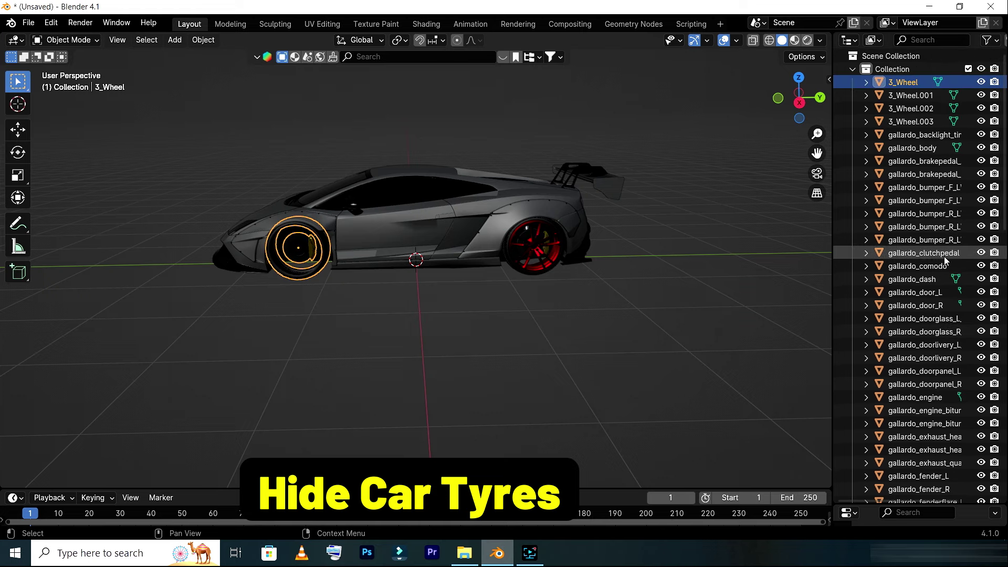
left_click(981, 82)
- Hide the rear wheel rim and its 3_Wheel.001 tyre
left_click(524, 244)
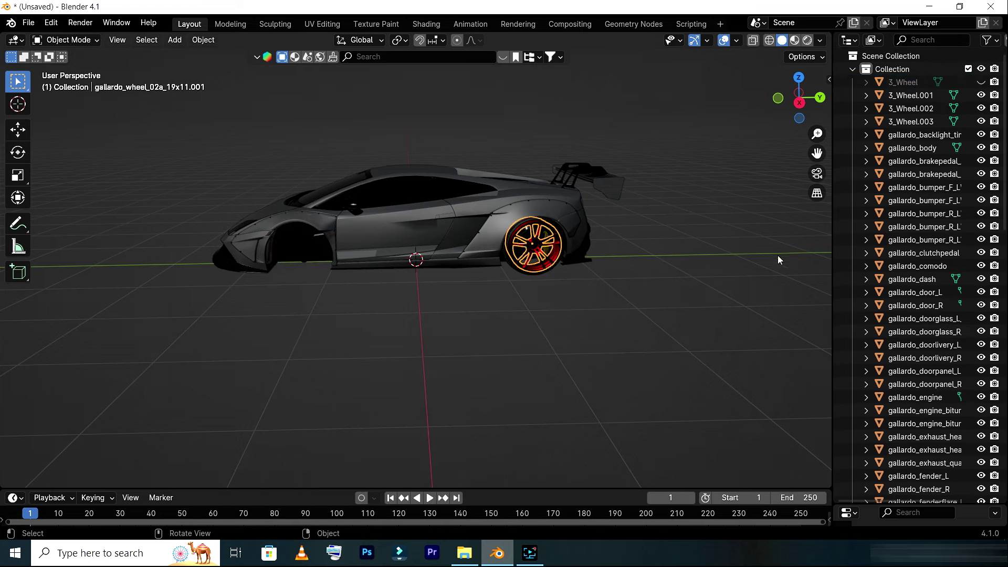
scroll(931, 291, "down", 5)
scroll(934, 294, "down", 6)
scroll(947, 304, "down", 5)
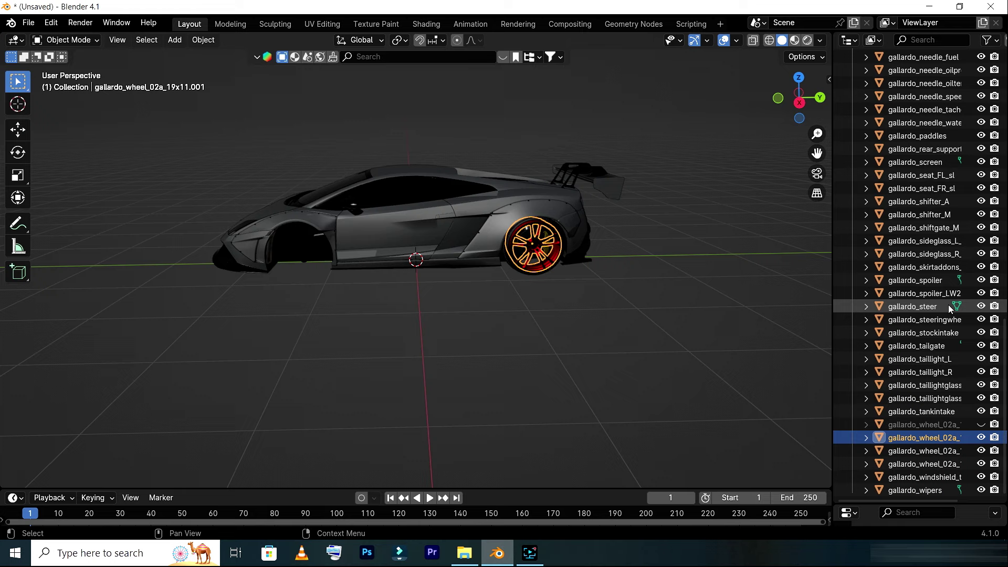
left_click(981, 437)
left_click(549, 264)
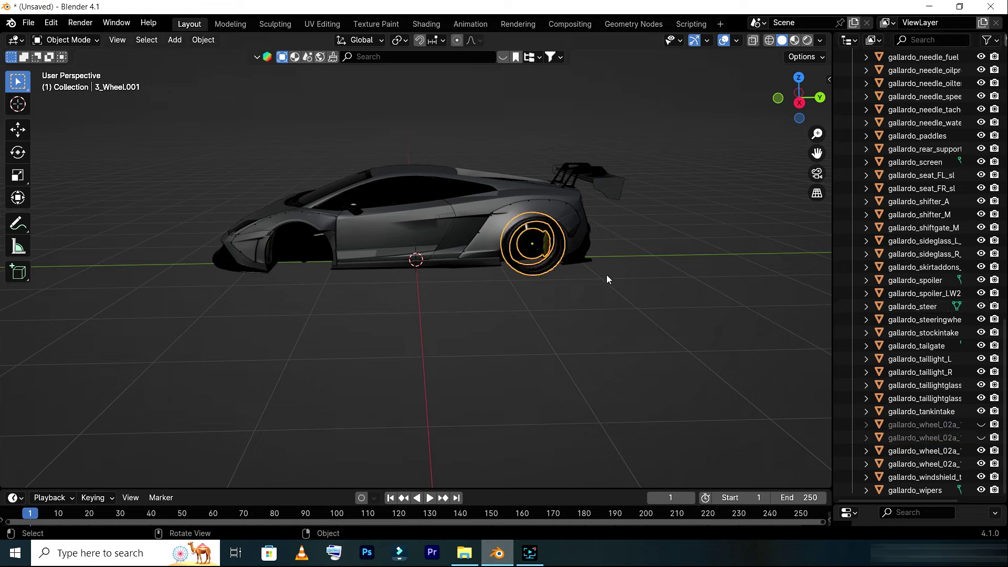
scroll(939, 283, "up", 5)
scroll(940, 282, "up", 5)
scroll(939, 282, "up", 5)
scroll(940, 282, "up", 2)
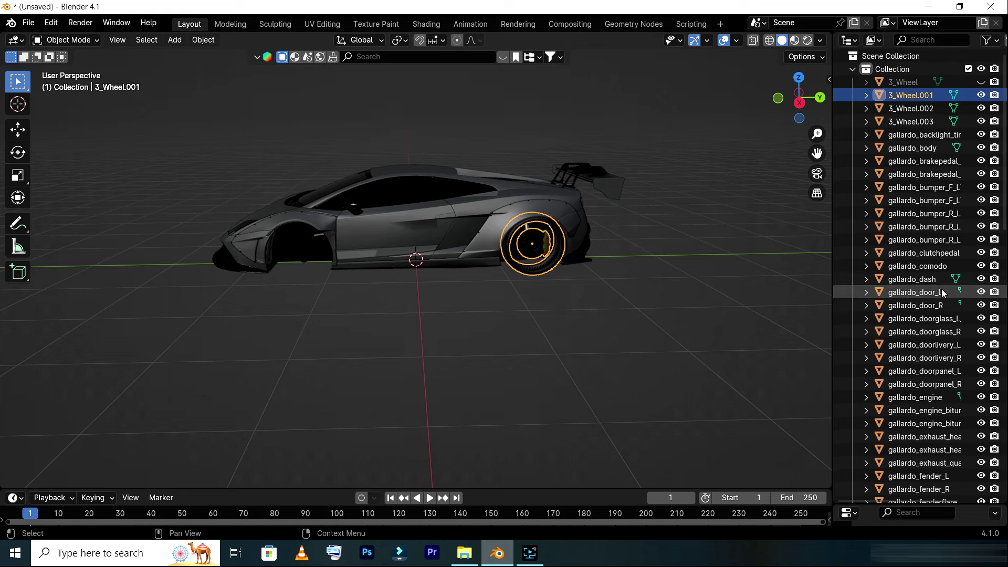
left_click(981, 95)
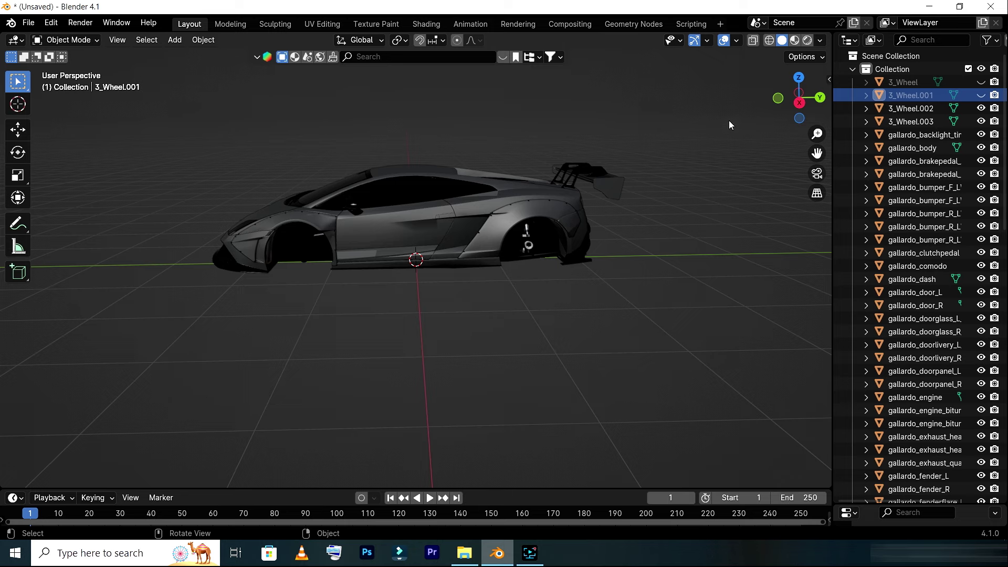
- On the car's other side, hide the rear rim and its 3_Wheel.003 tyre
left_click_drag(798, 97, 431, 277)
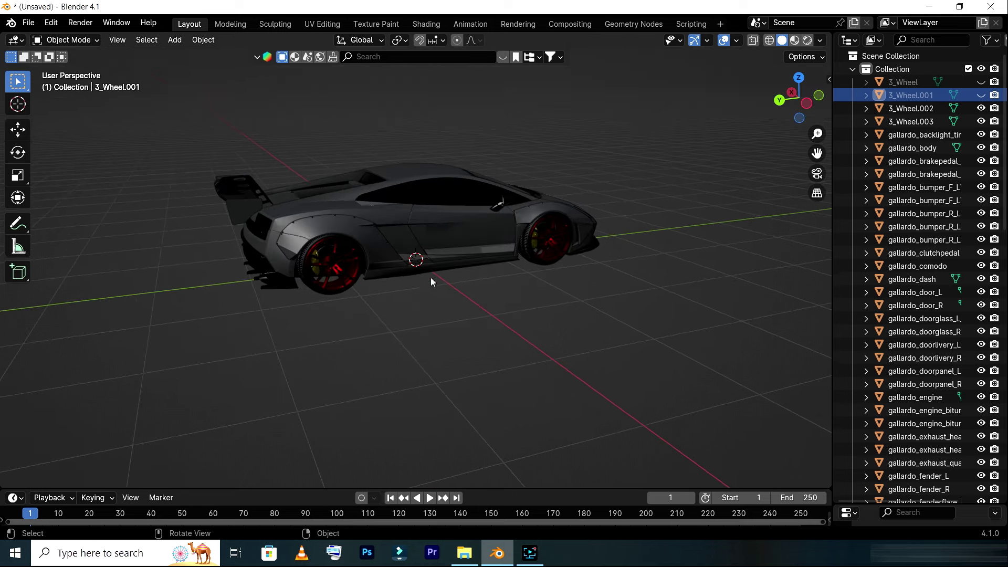
left_click(334, 269)
scroll(927, 212, "down", 5)
scroll(932, 241, "down", 8)
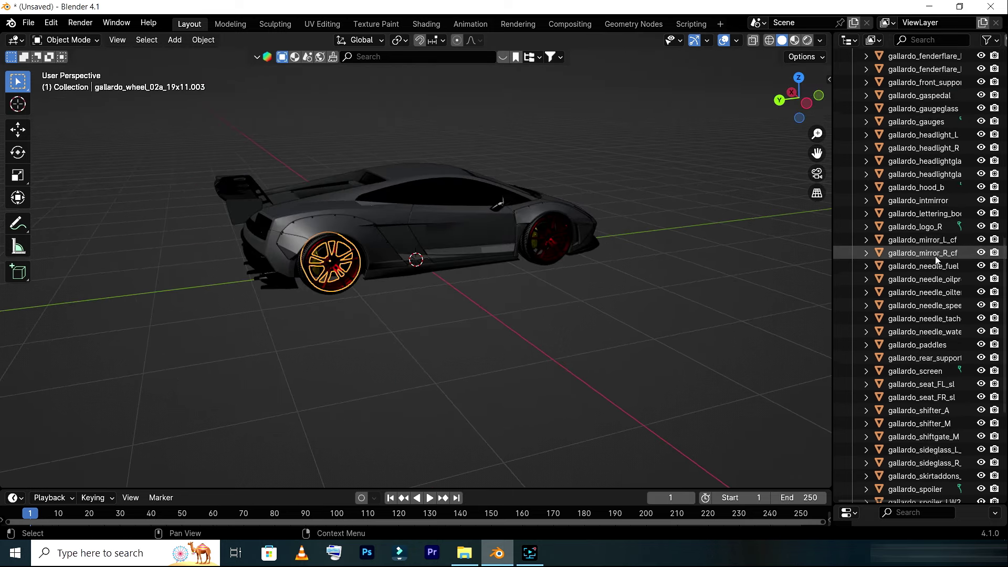
scroll(936, 268, "down", 8)
left_click(981, 463)
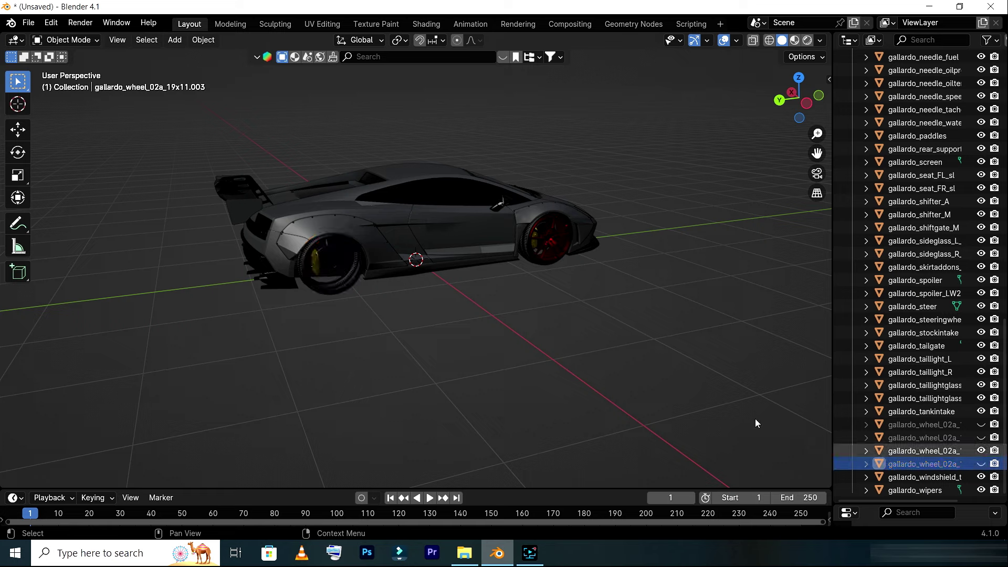
left_click(341, 281)
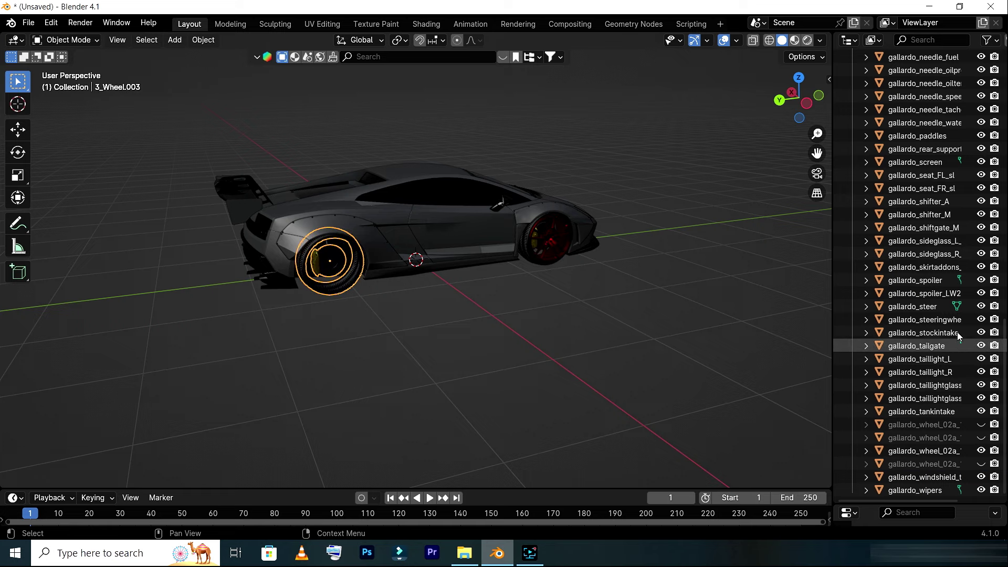
scroll(956, 332, "up", 10)
scroll(957, 334, "up", 10)
scroll(958, 336, "up", 3)
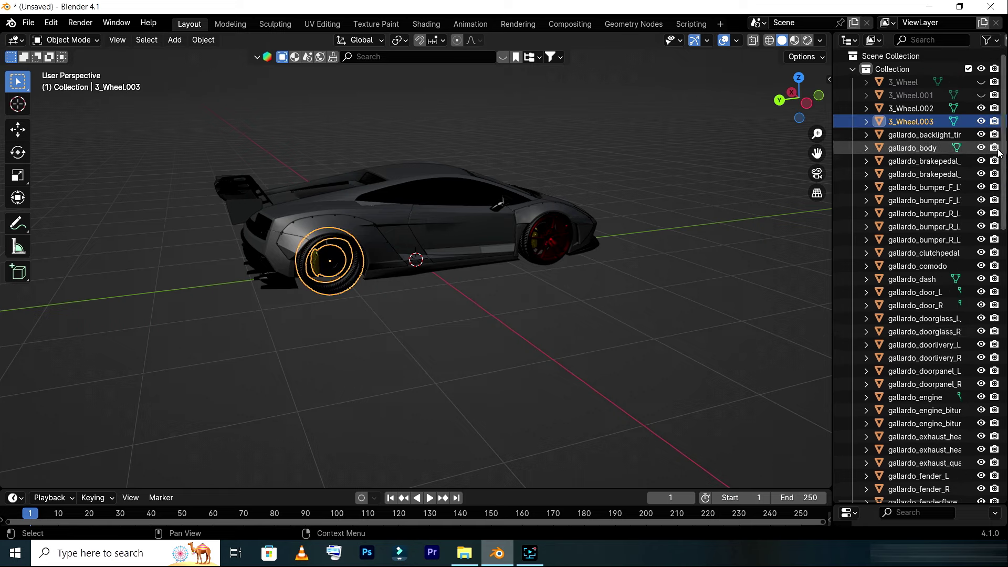
left_click(980, 121)
- Hide the remaining front rim and its 3_Wheel.002 tyre
left_click(542, 242)
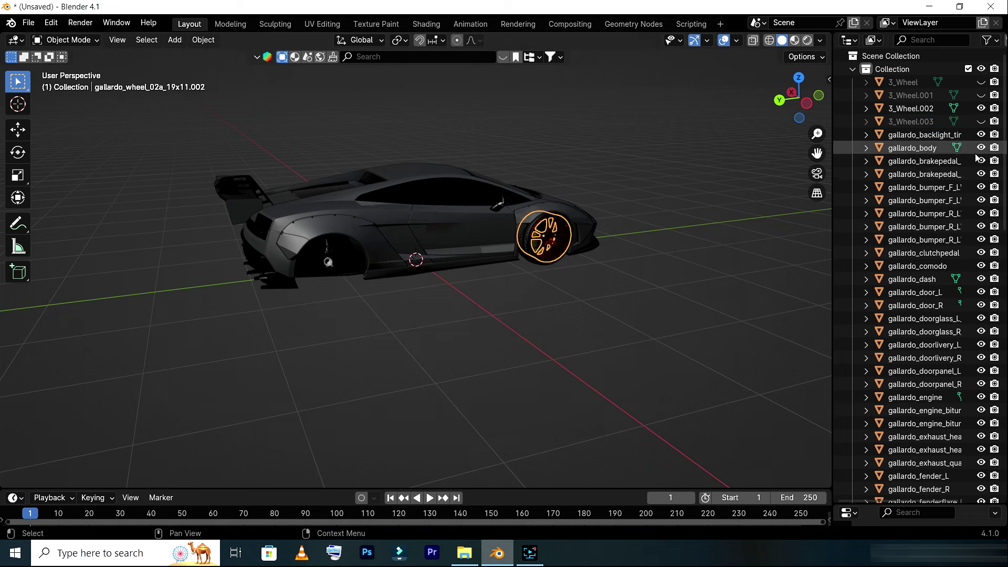
scroll(962, 294, "down", 5)
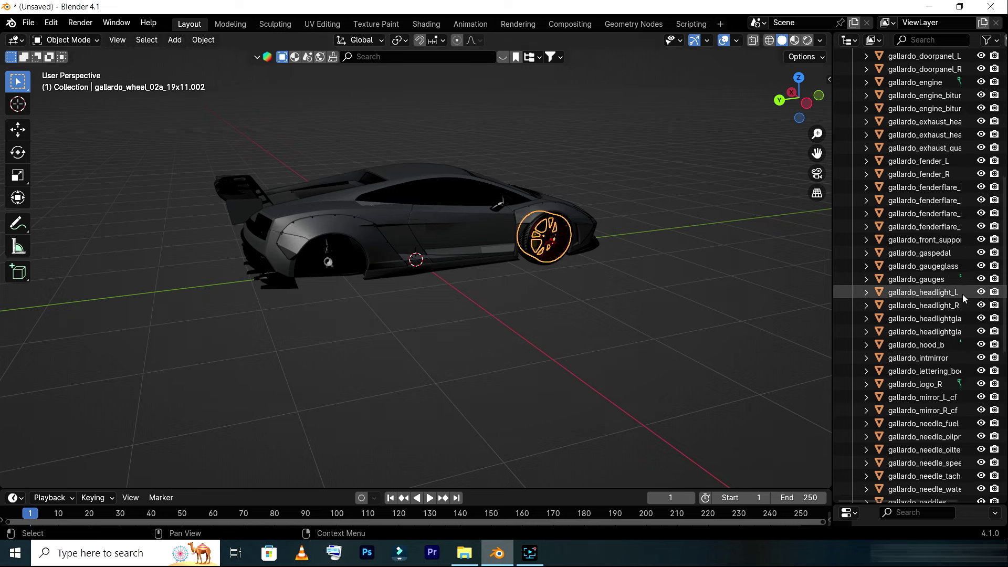
scroll(965, 319, "down", 5)
scroll(968, 336, "down", 5)
left_click(981, 451)
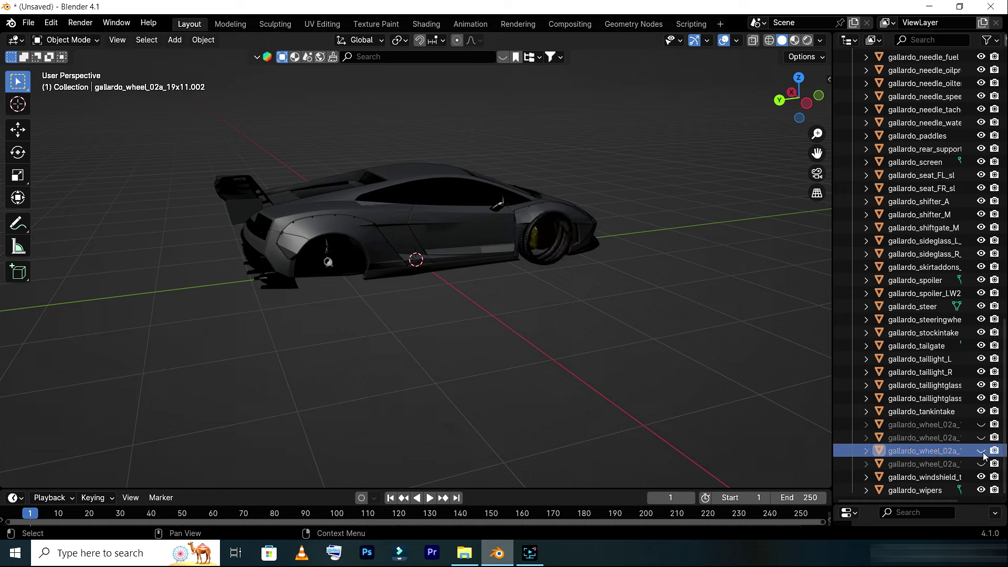
left_click(560, 256)
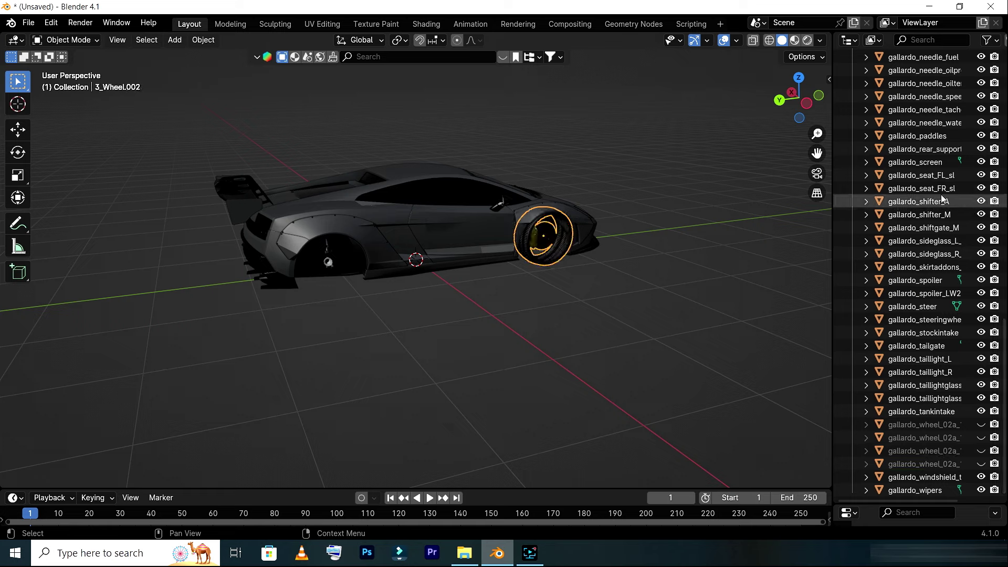
scroll(945, 199, "up", 4)
scroll(965, 210, "up", 5)
scroll(966, 208, "up", 8)
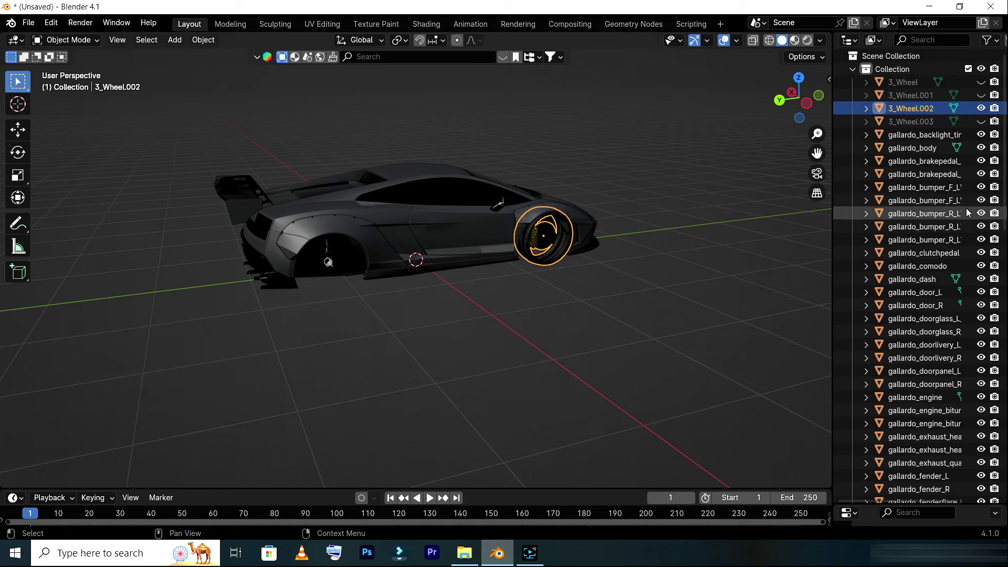
left_click(981, 109)
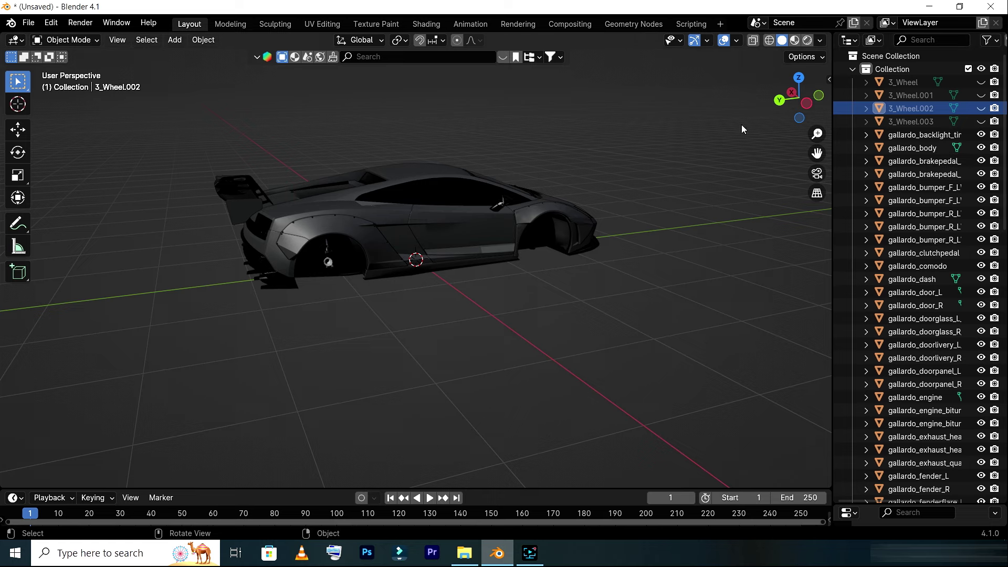
mouse_move(798, 98)
left_mouse_down()
mouse_move(798, 84)
mouse_move(756, 100)
left_mouse_up()
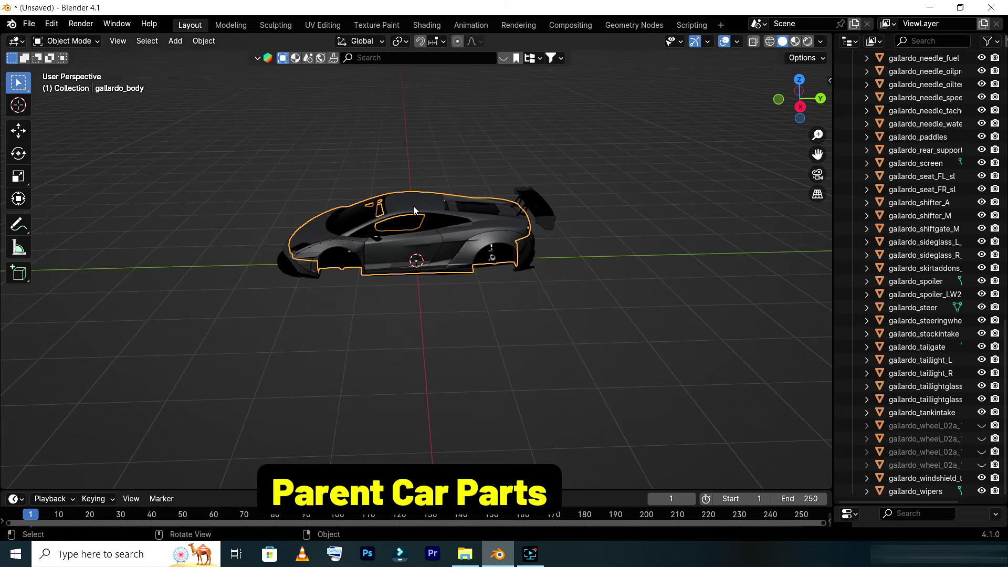
- Join all the car body parts into a single object
mouse_move(799, 97)
left_mouse_down()
mouse_move(772, 99)
mouse_move(819, 100)
mouse_move(787, 100)
left_mouse_up()
left_click_drag(246, 171, 609, 275)
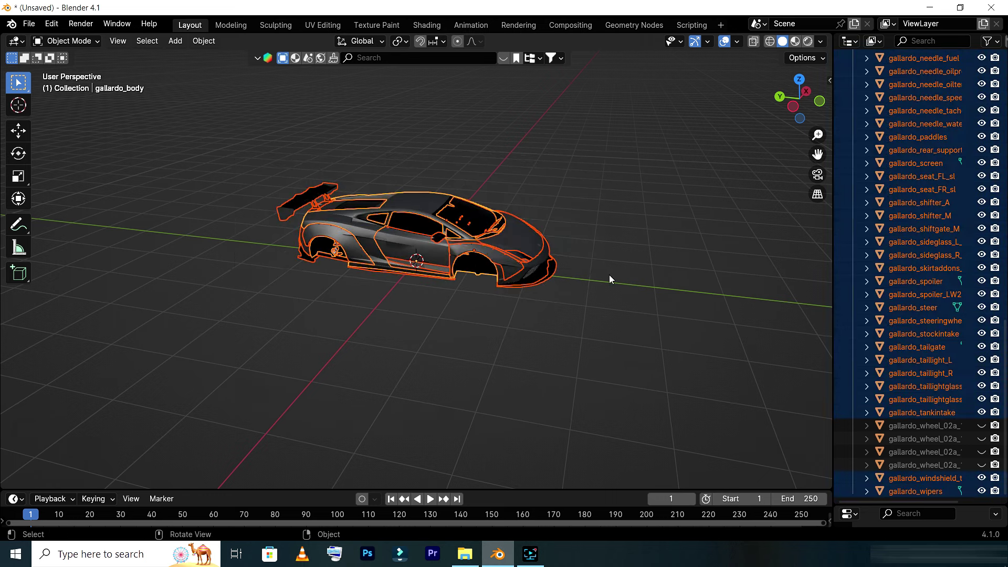
right_click(416, 200)
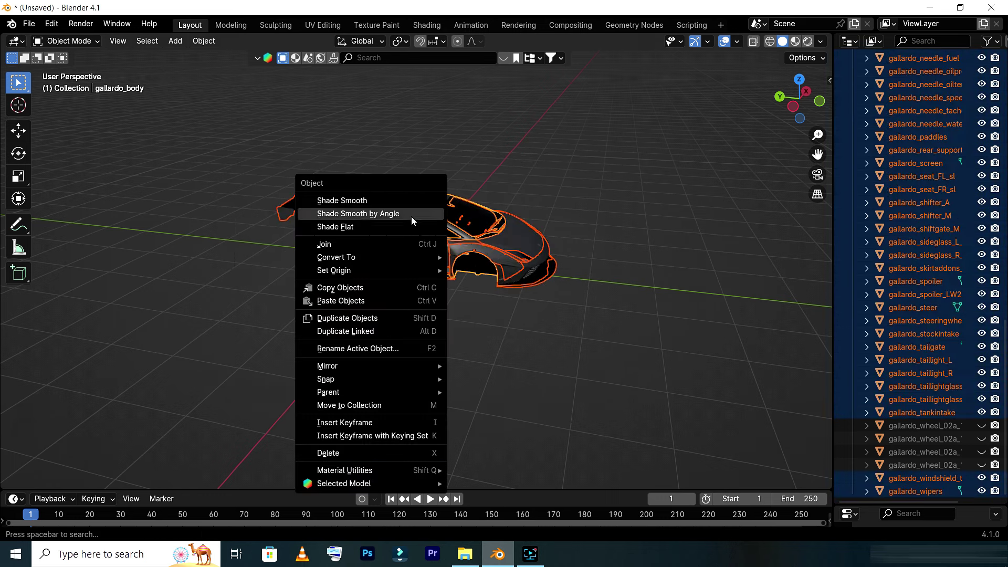
left_click(407, 243)
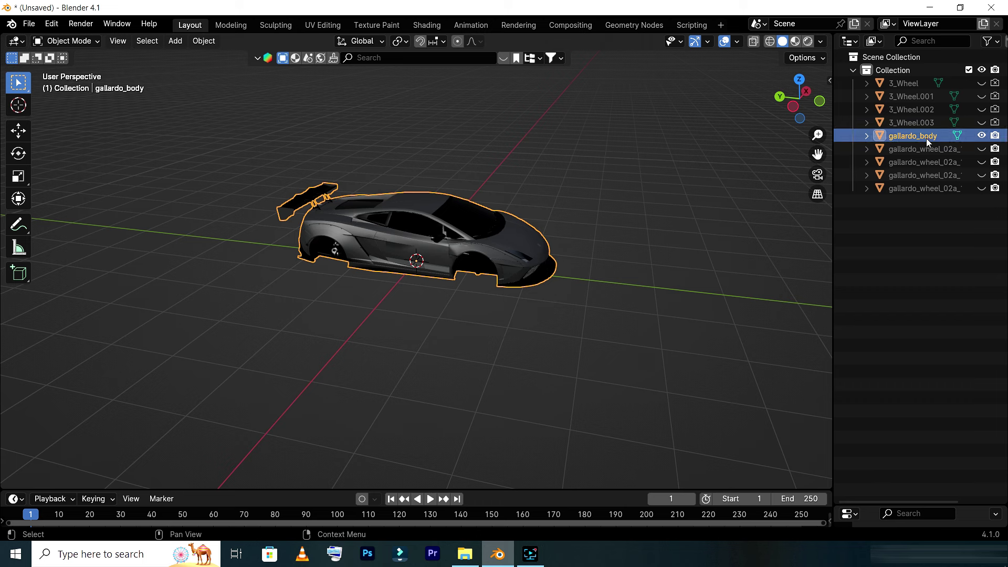
- Rename the joined gallardo_body to CAR BODY and unhide the four 3_Wheel tyres
double_click(926, 137)
type("CAR BODY")
key("Return")
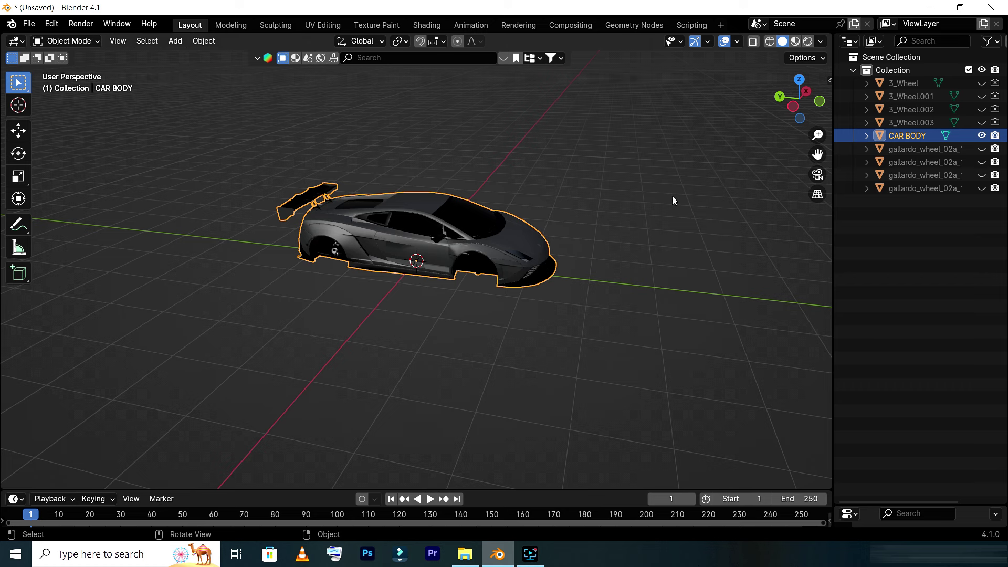
mouse_move(980, 84)
left_mouse_down()
mouse_move(981, 123)
mouse_move(995, 110)
mouse_move(995, 83)
left_mouse_up()
- Deselect everything and unhide all the gallardo wheel rims
key("alt+a")
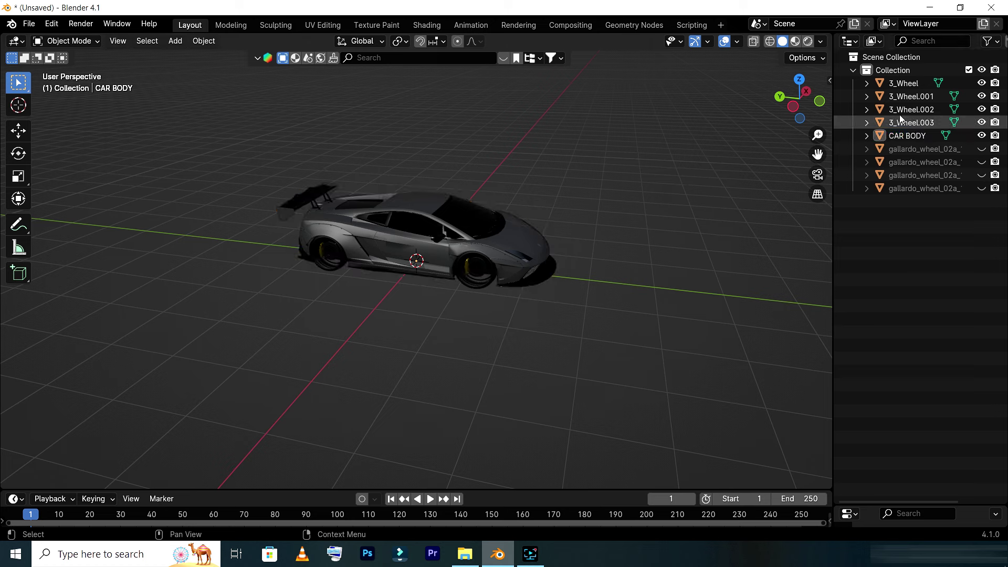
left_click(980, 149)
left_click(981, 175)
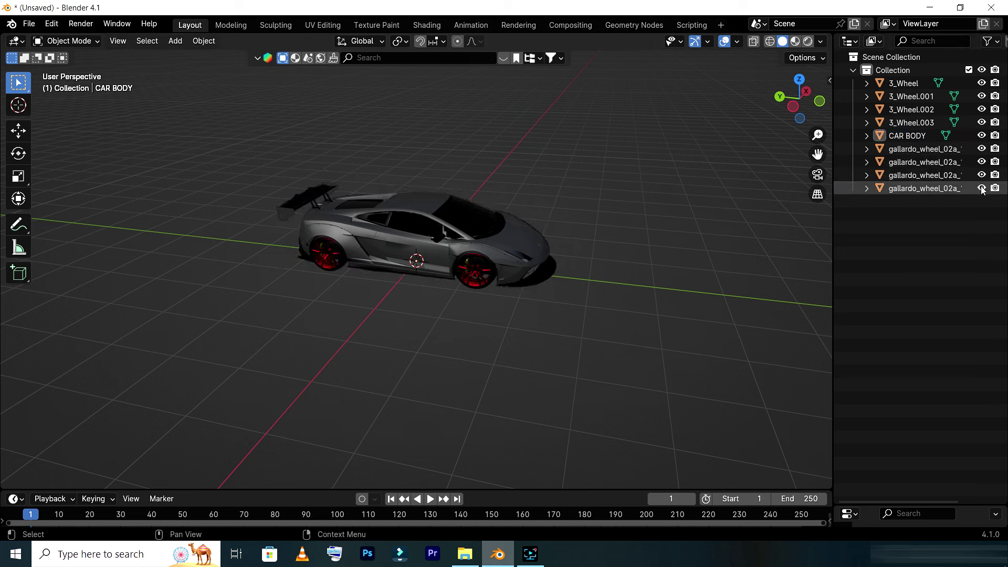
- Orbit to a side-on view with the front rim and 3_Wheel tyre selected for parenting
left_click_drag(781, 104, 176, 201)
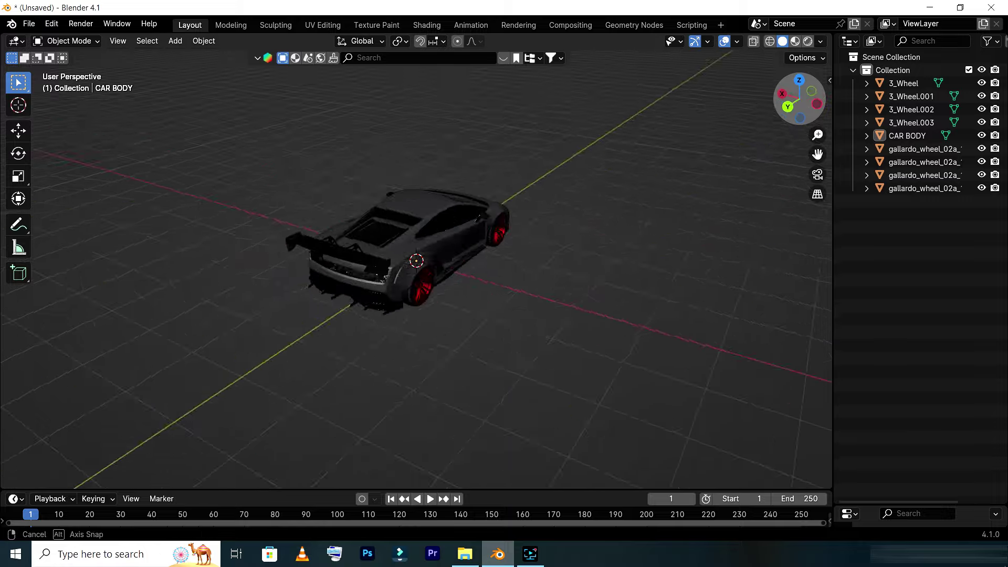
scroll(285, 284, "up", 3)
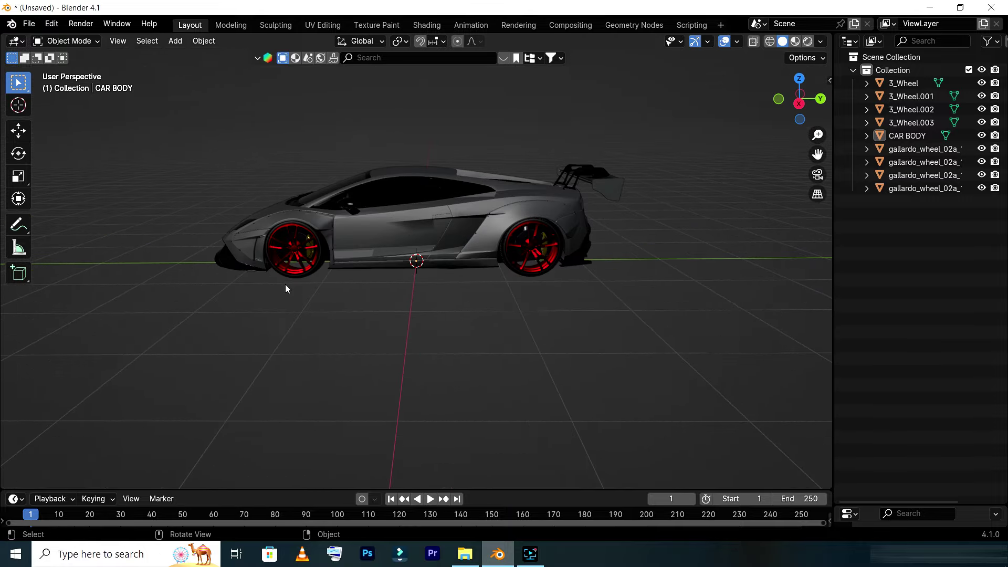
scroll(276, 279, "up", 1)
scroll(295, 259, "up", 1)
left_click(321, 242)
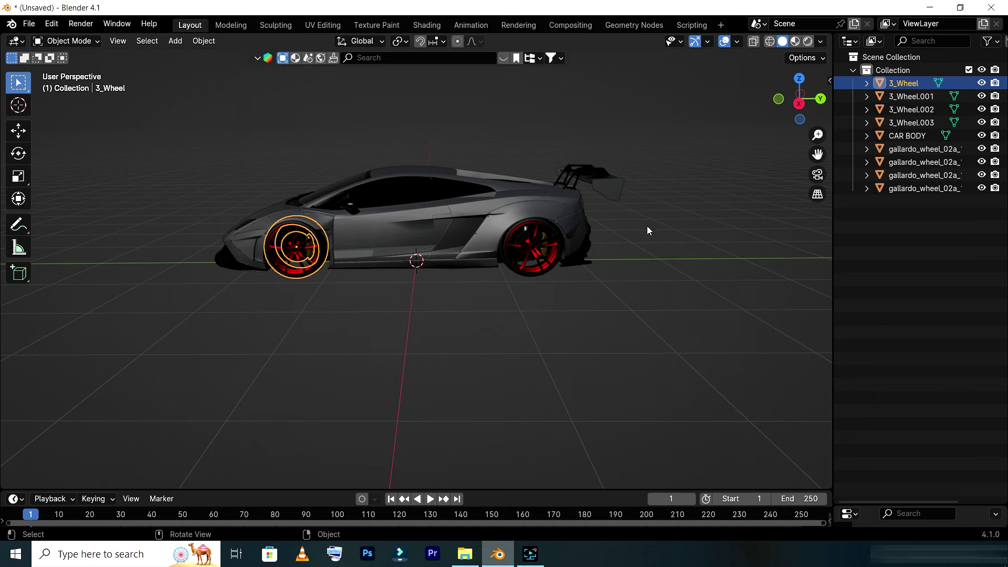
left_click(455, 304)
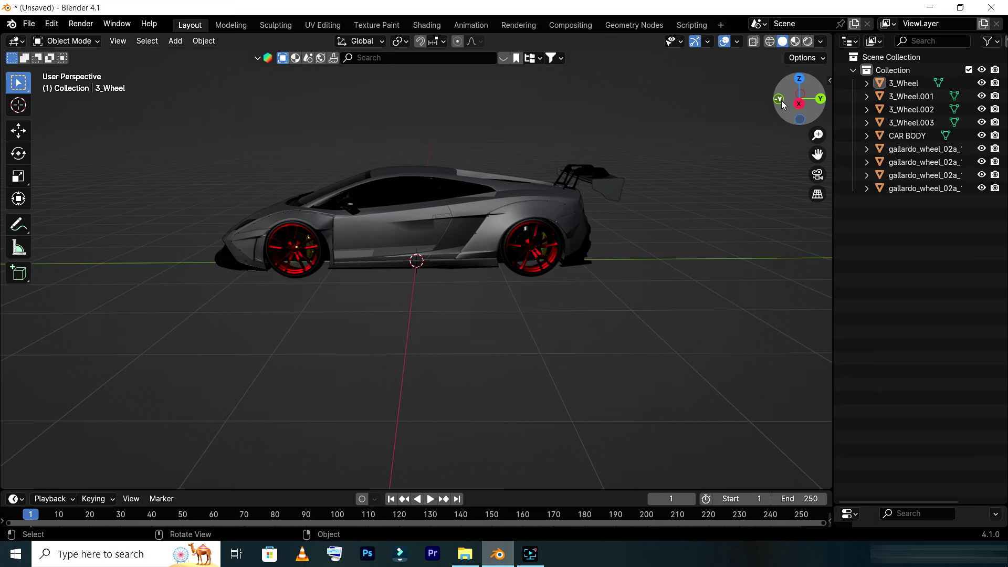
left_click_drag(780, 103, 788, 104)
key("ctrl+p")
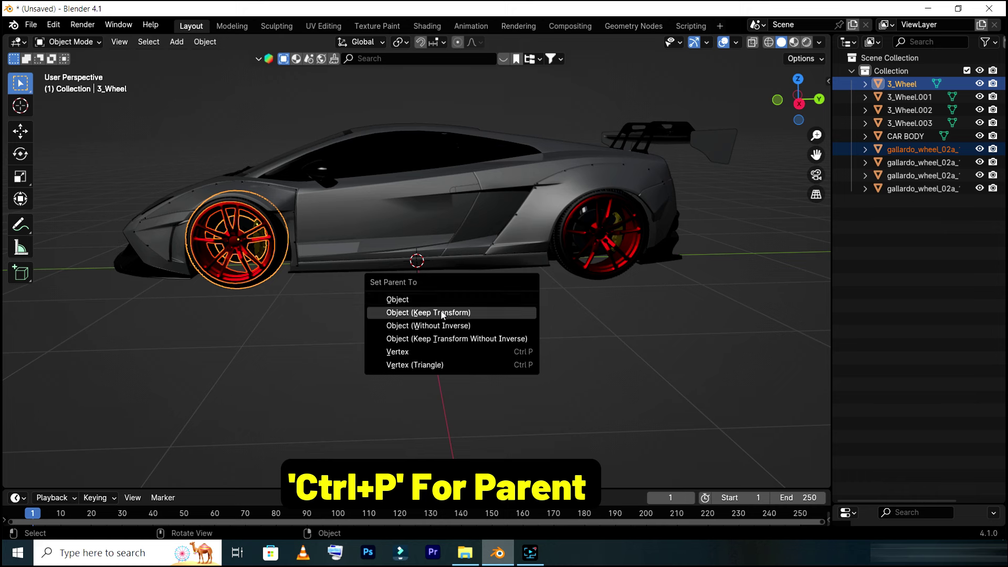
- Parent the front rim to 3_Wheel with Keep Transform, then adjust 3_Wheel's Y rotation
left_click(440, 312)
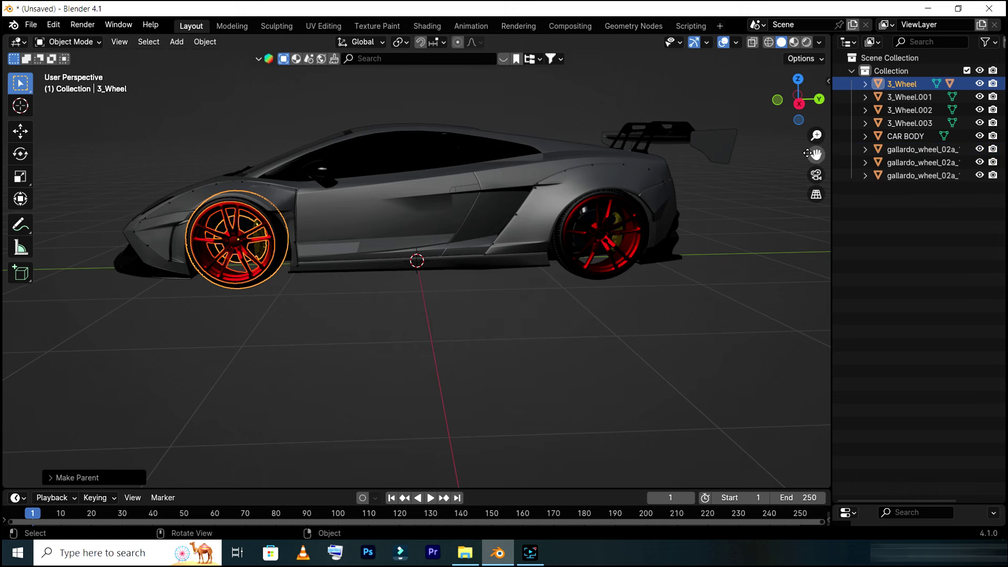
key("n")
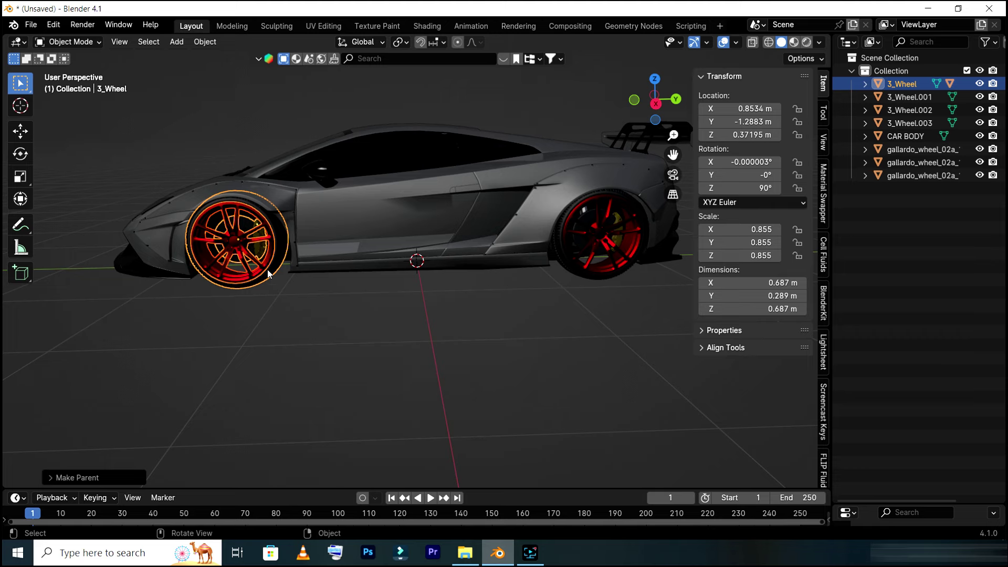
left_click(273, 230, "shift")
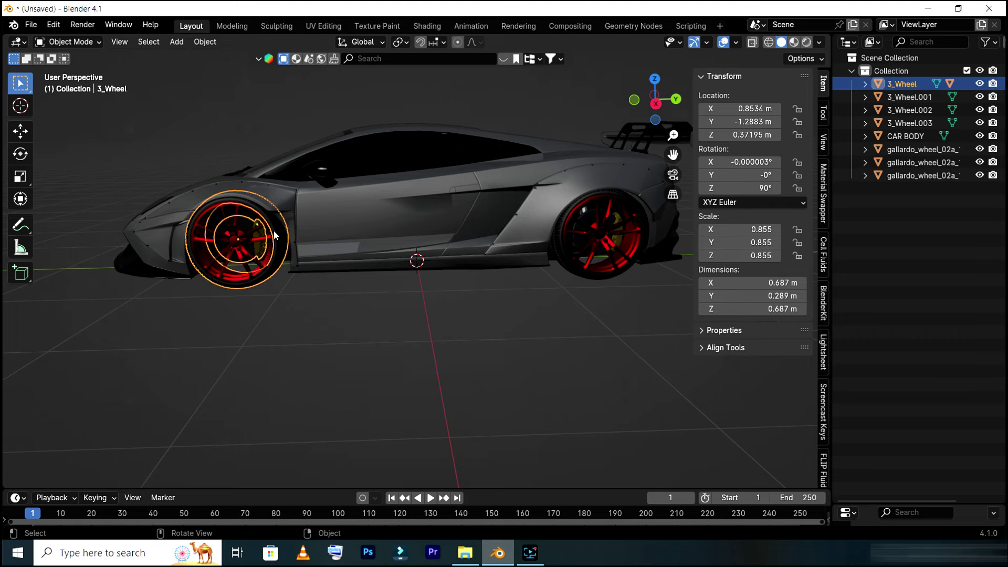
mouse_move(755, 174)
left_mouse_down()
mouse_move(740, 175)
mouse_move(615, 316)
left_mouse_up()
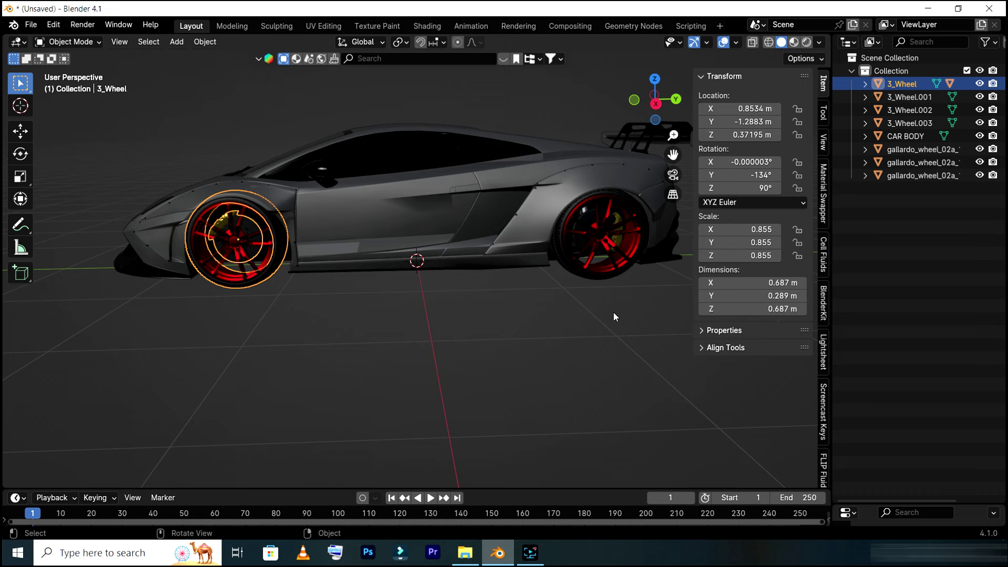
- Parent the rear rim to 3_Wheel.001 using Object (Keep Transform)
left_click(588, 303)
left_click(604, 242)
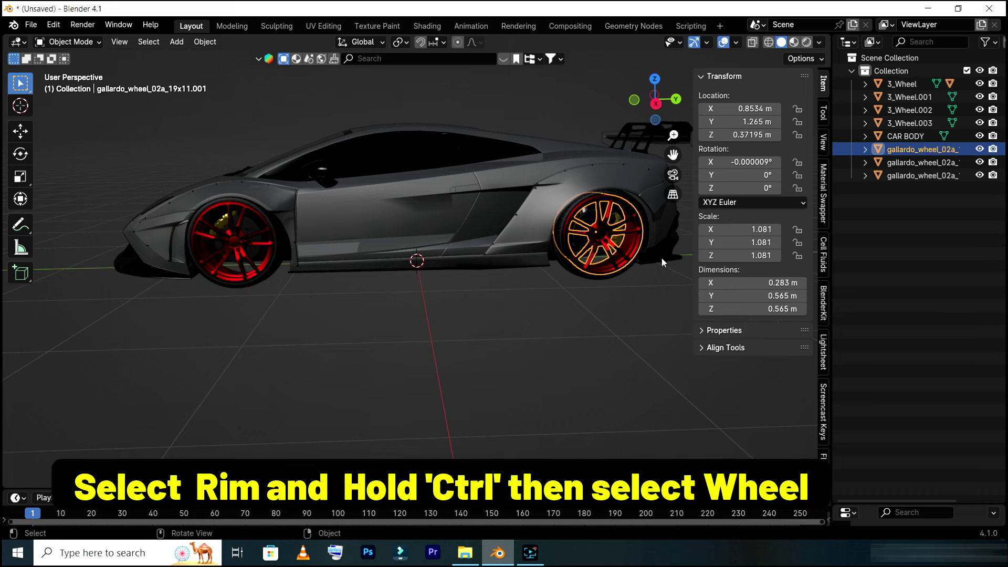
left_click(571, 271, "ctrl")
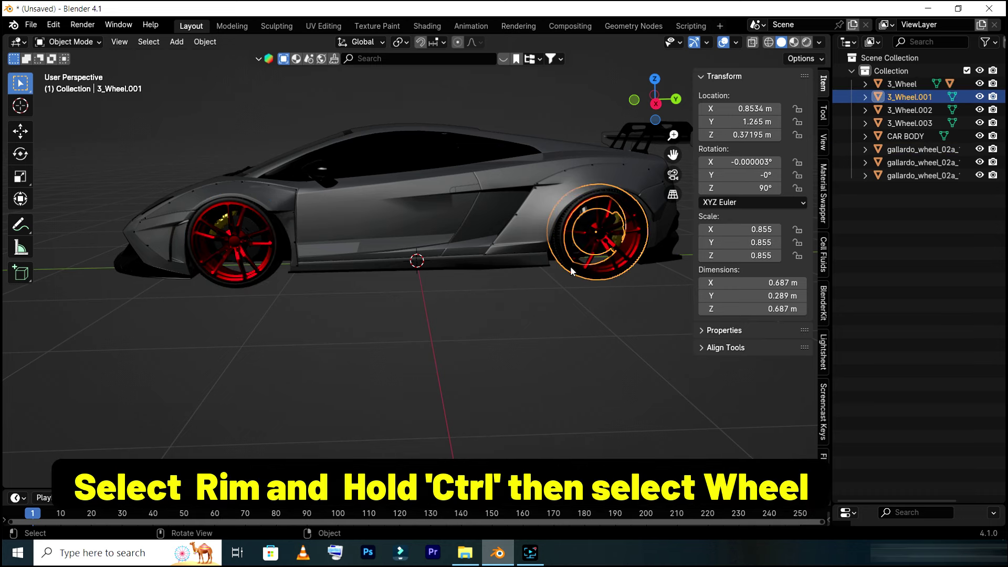
left_click(615, 246, "ctrl")
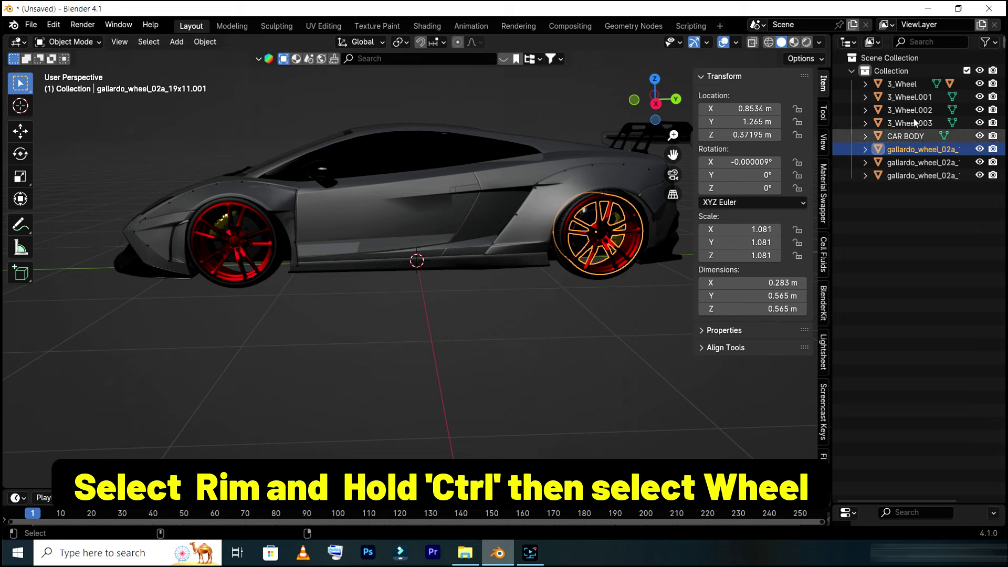
left_click(892, 97, "ctrl")
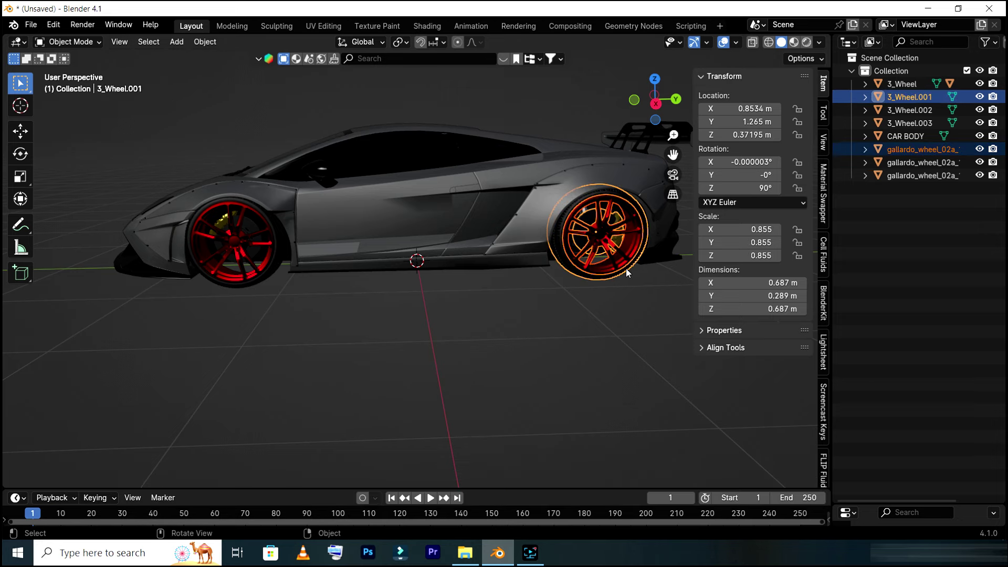
key("ctrl+p")
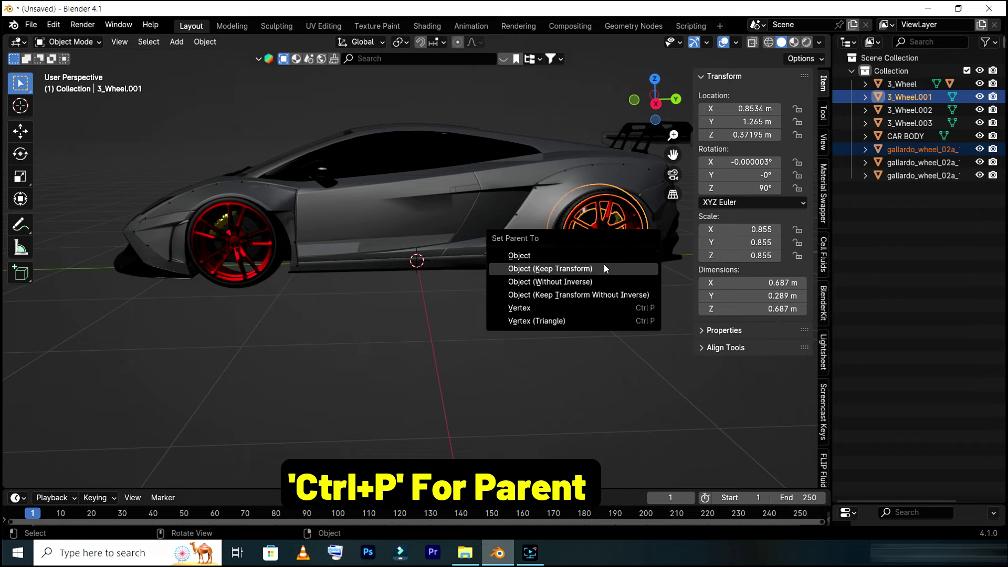
left_click(602, 266)
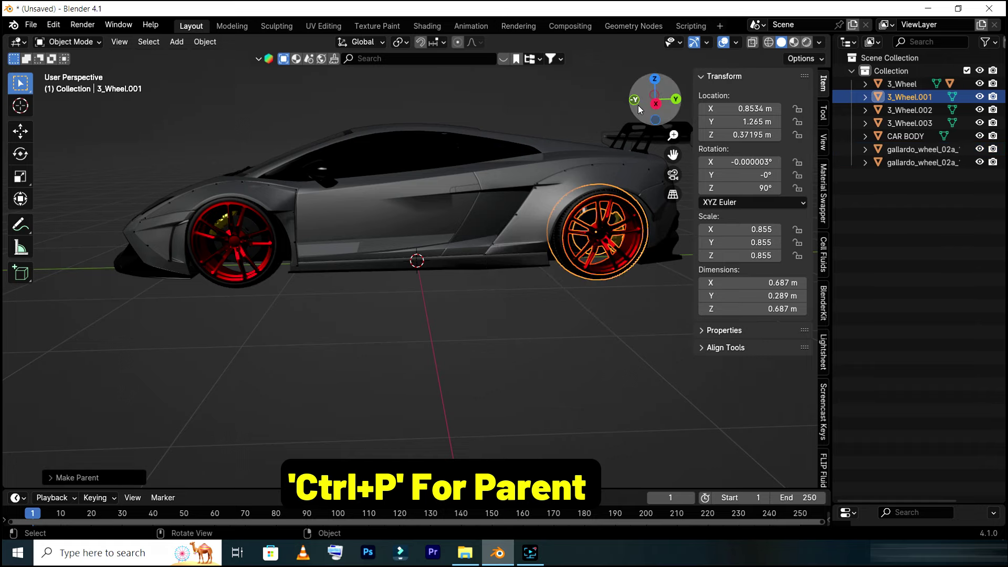
- From a rear three-quarter view, select the near rear wheel rim
left_click_drag(638, 105, 630, 109)
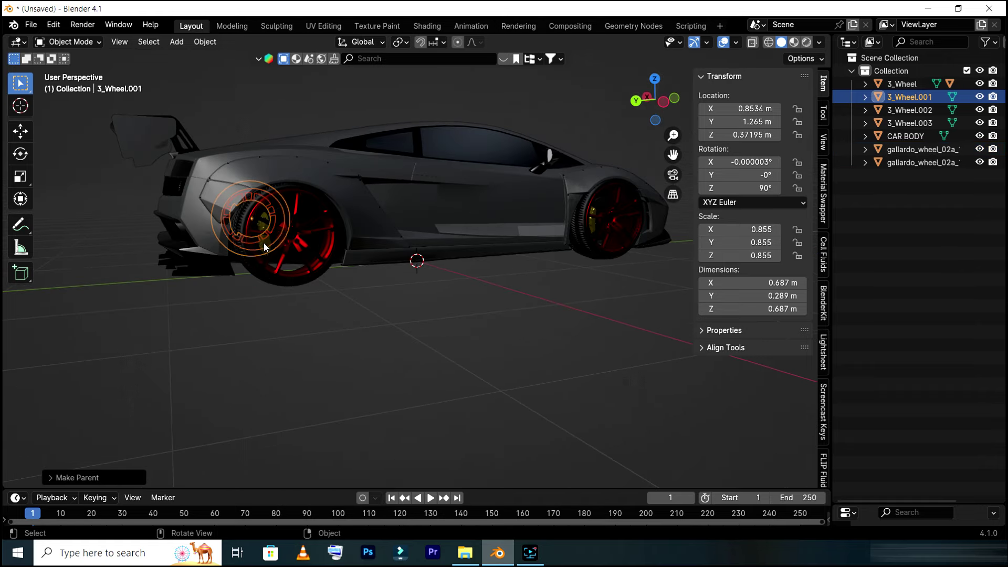
left_click(294, 239)
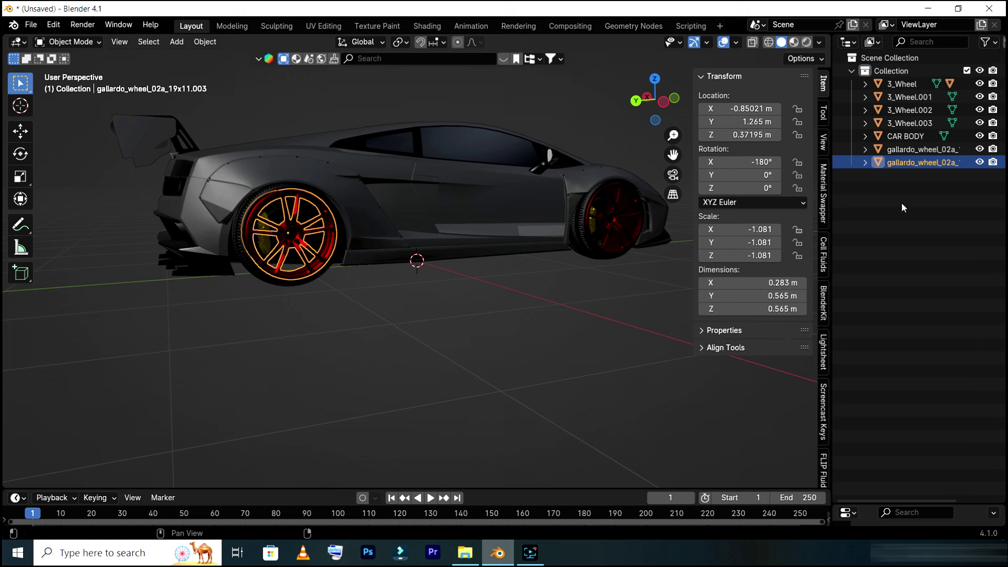
left_click(287, 184)
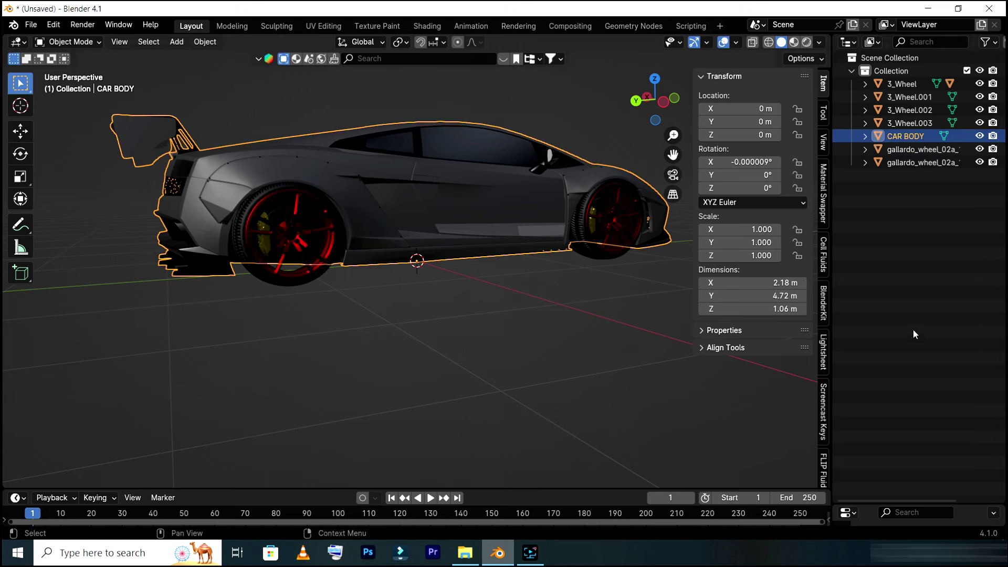
left_click(421, 341)
left_click(297, 246)
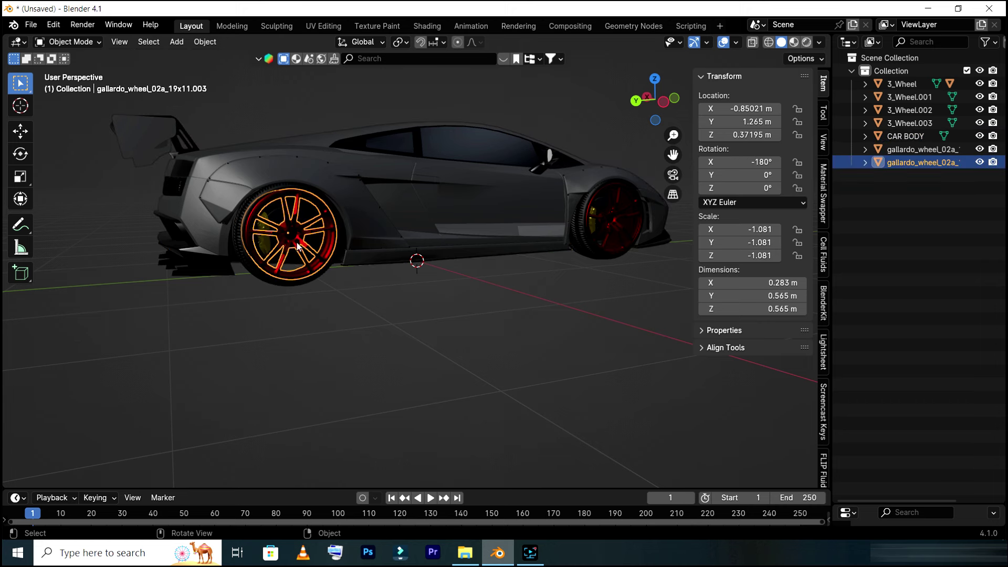
left_click(256, 267)
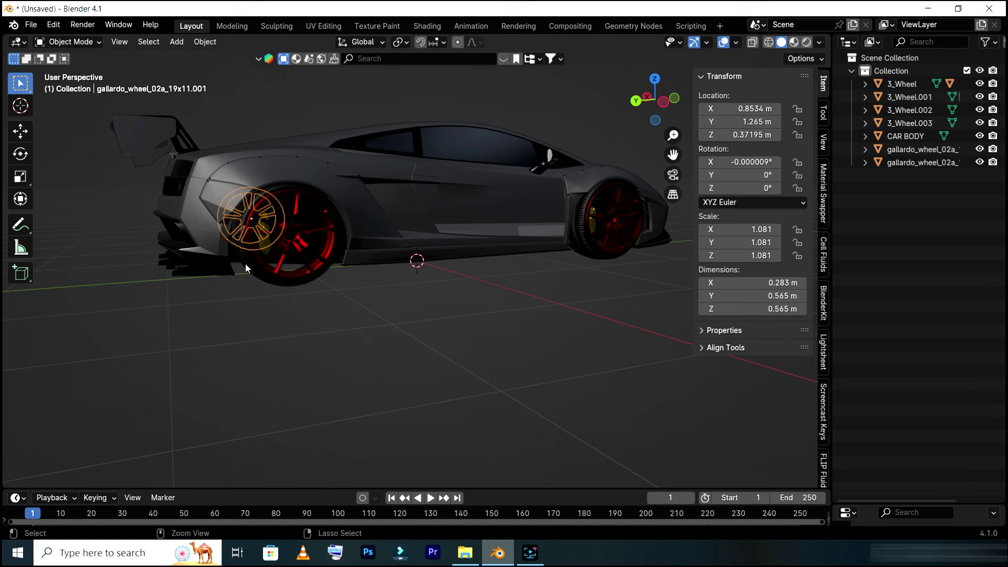
left_click(348, 320)
left_click(307, 240)
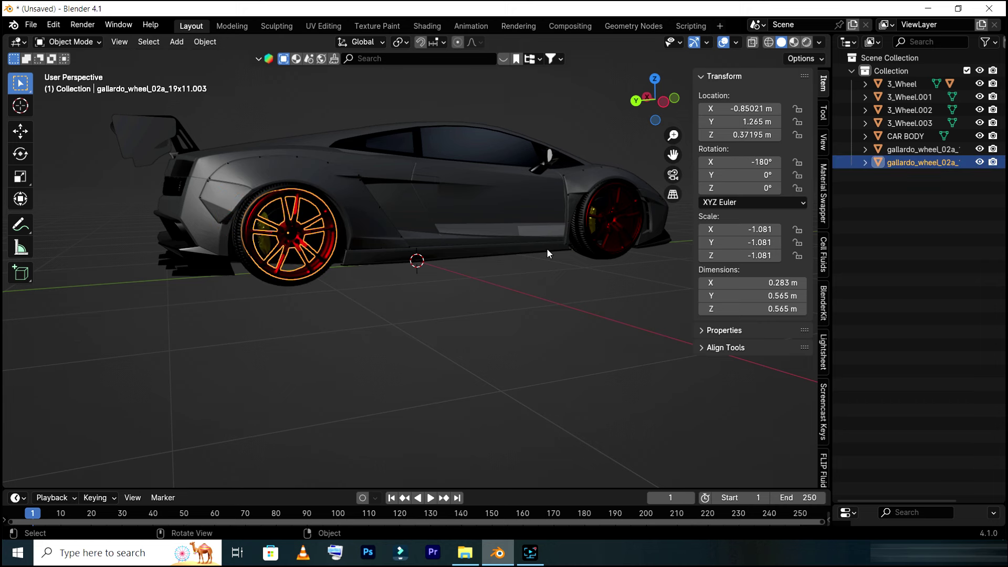
left_click(294, 296)
- Parent the near rear rim to 3_Wheel.003 using Object (Keep Transform)
left_click(257, 273)
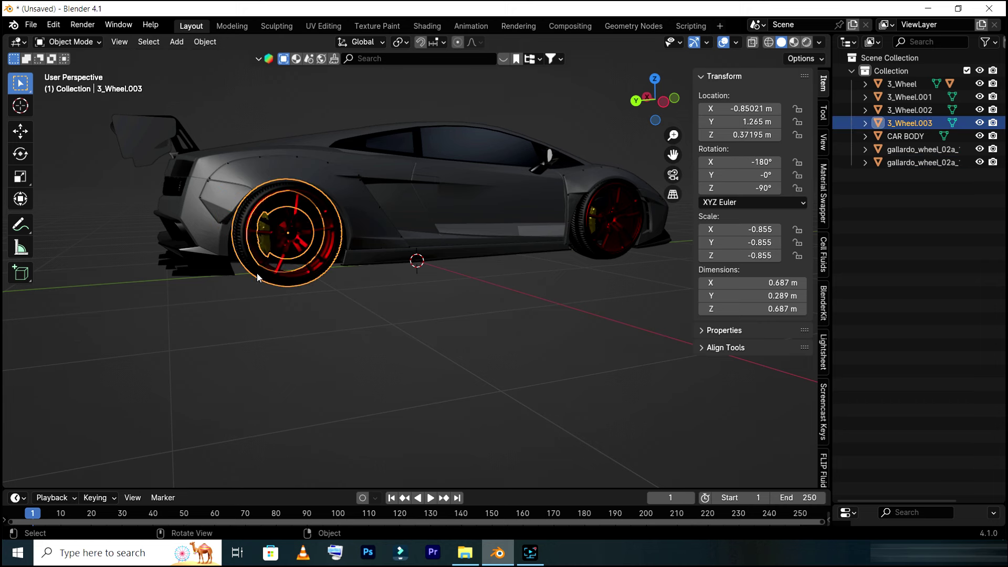
left_click(529, 328)
left_click(307, 233)
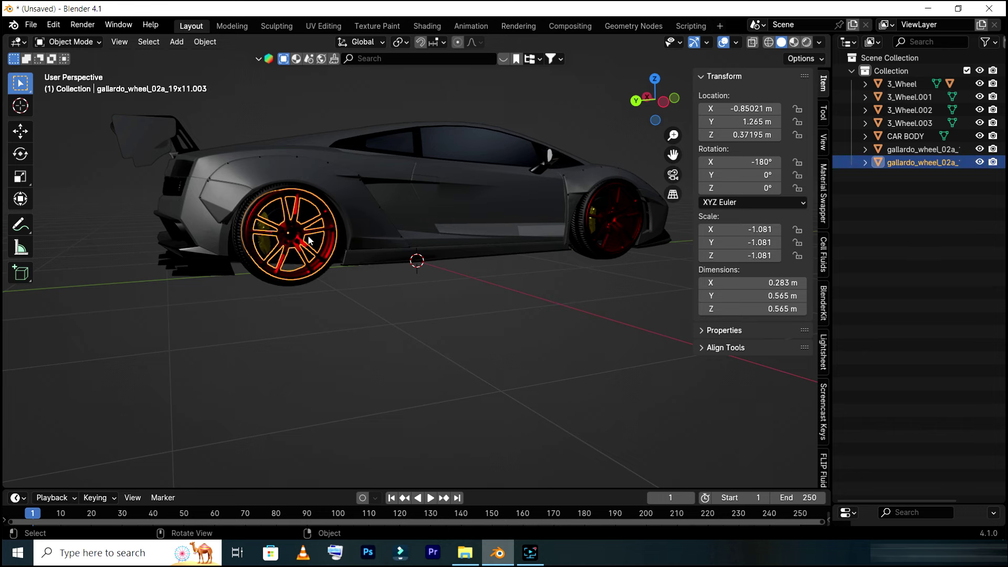
left_click(913, 125, "ctrl")
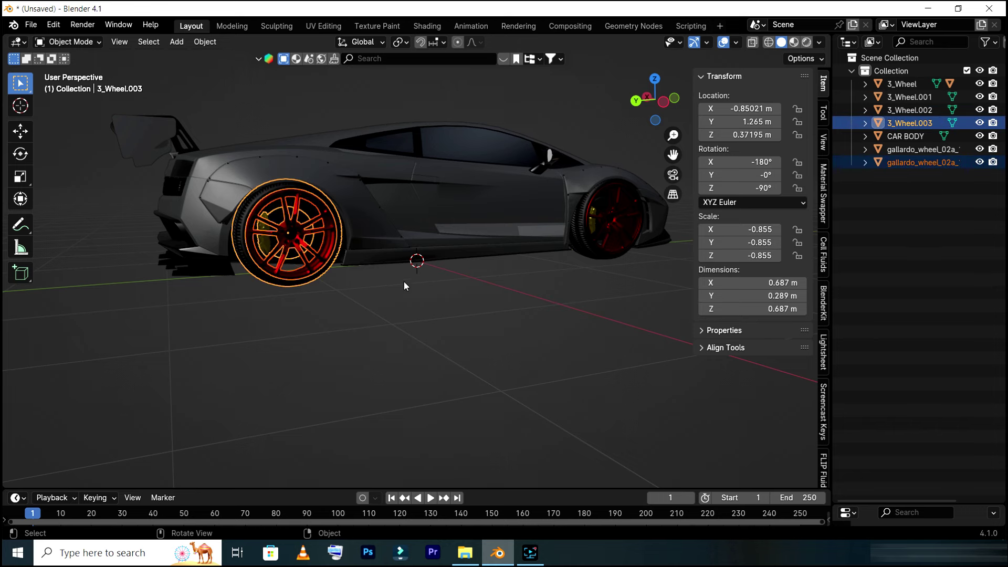
key("ctrl+p")
left_click(303, 241)
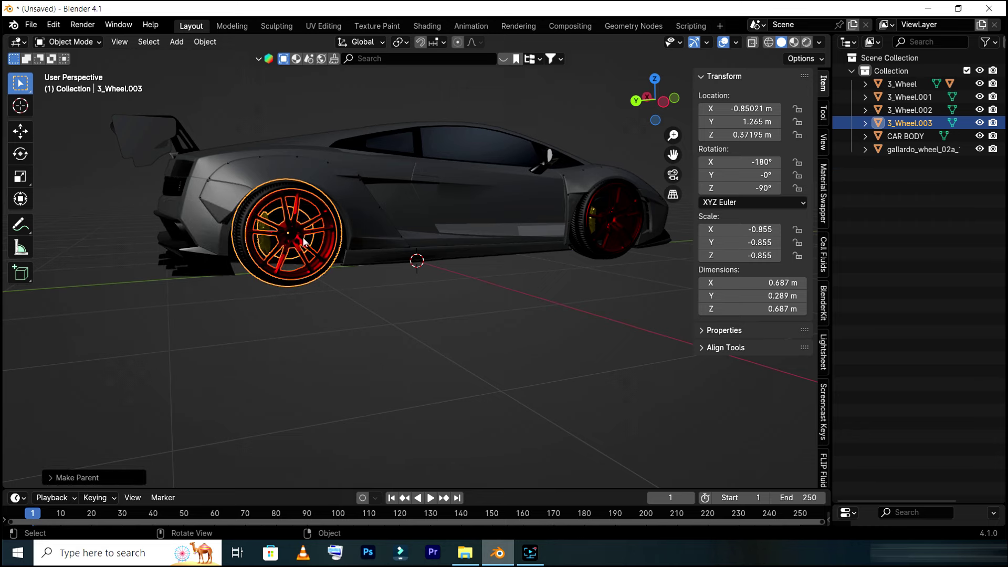
- Parent the remaining front rim to 3_Wheel.002 using Object (Keep Transform)
left_click_drag(629, 108, 651, 108)
left_click(594, 242)
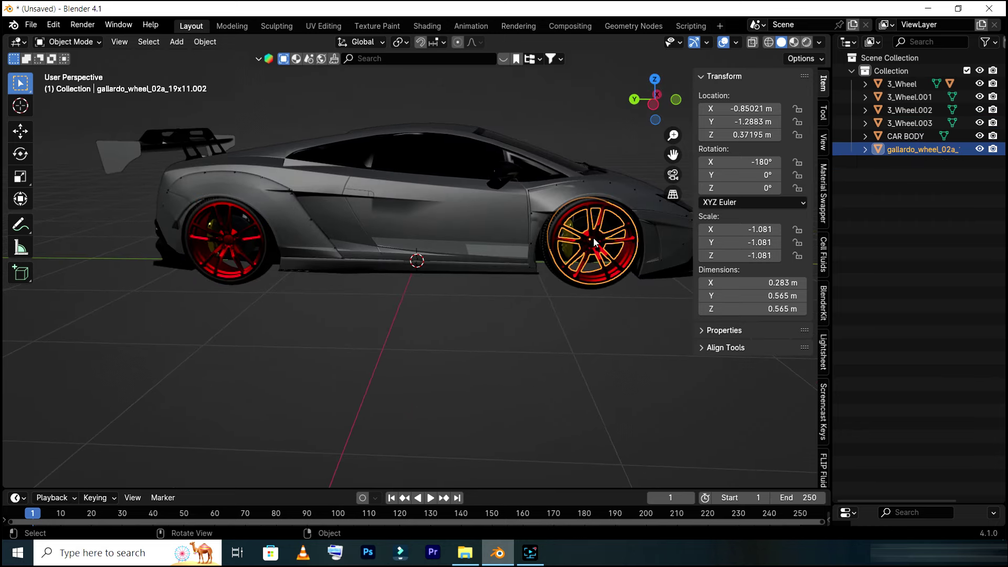
left_click(545, 256)
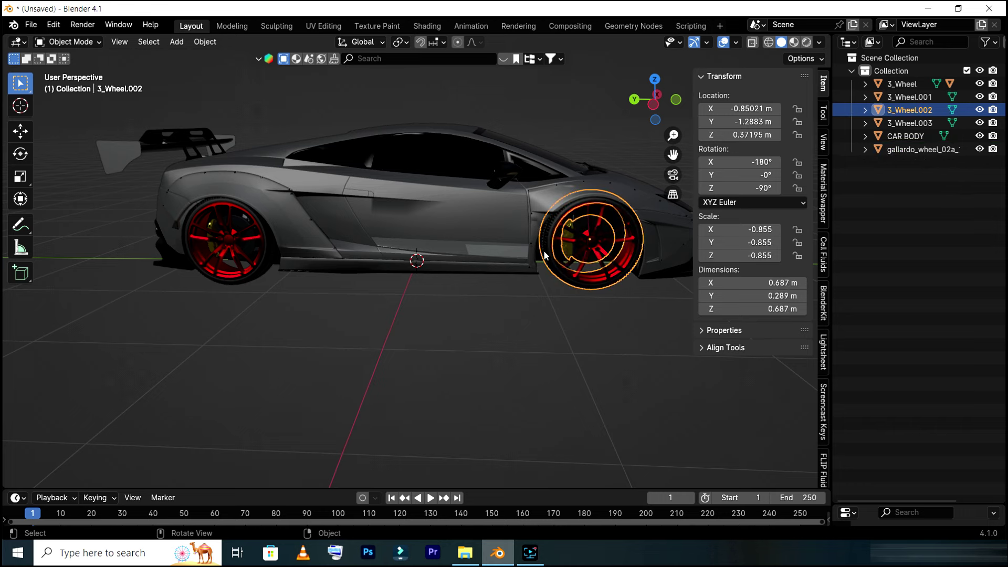
left_click(597, 247)
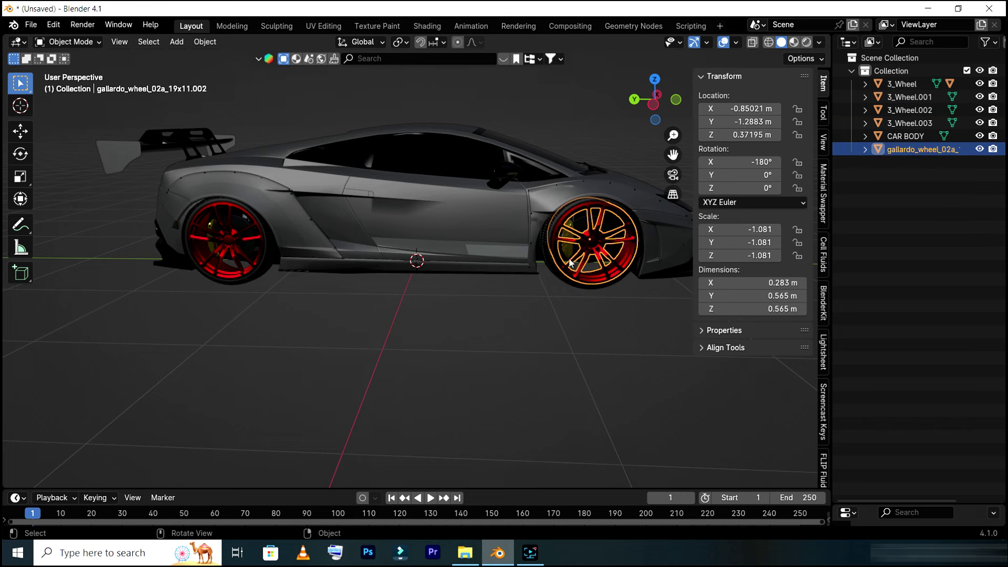
left_click(624, 244, "shift")
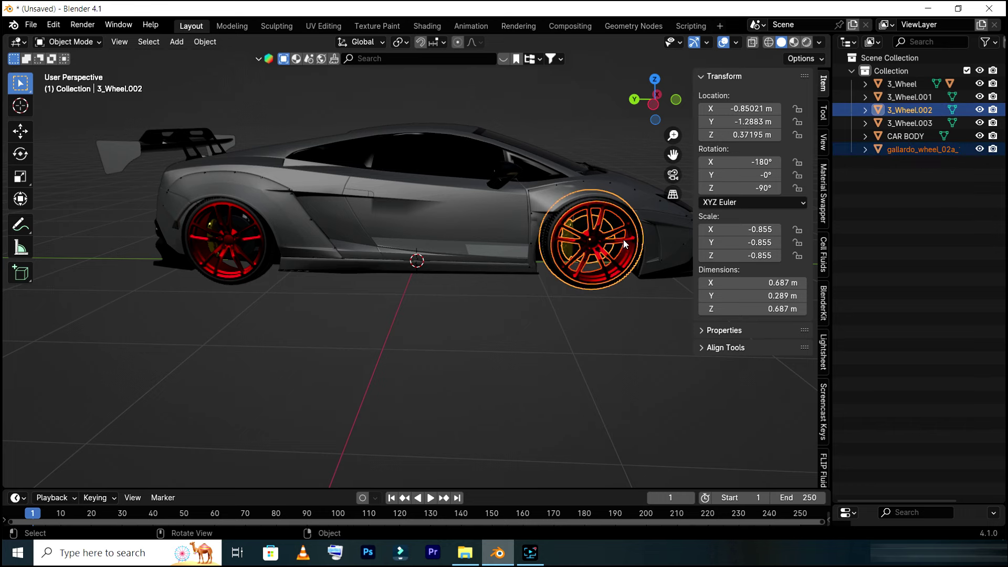
key("ctrl+p")
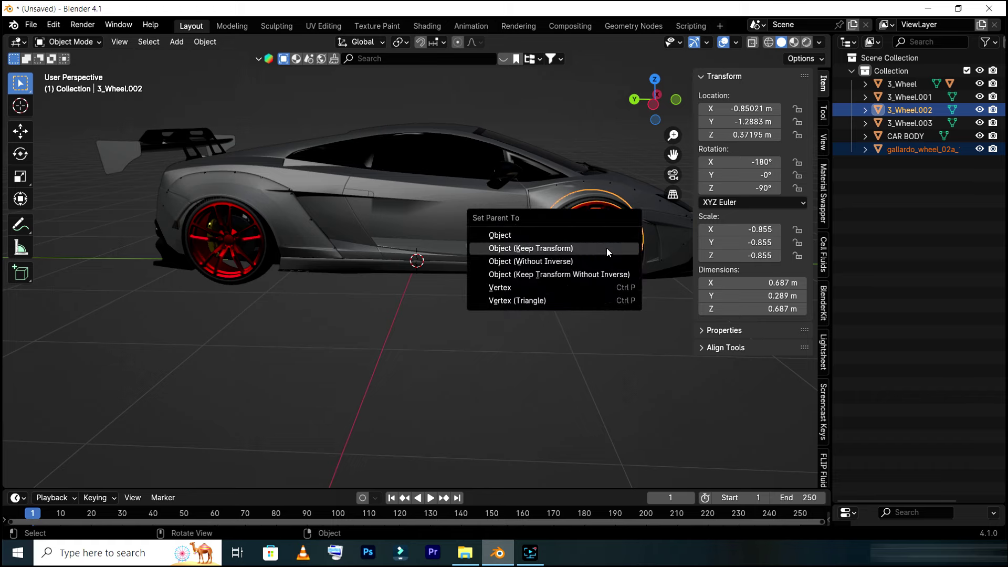
left_click(596, 248)
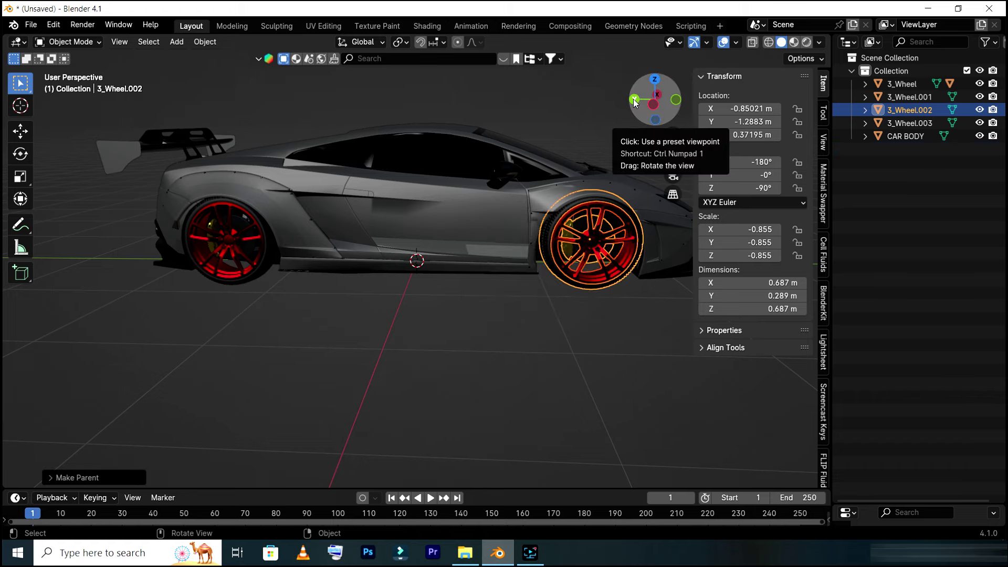
left_click_drag(634, 102, 336, 308)
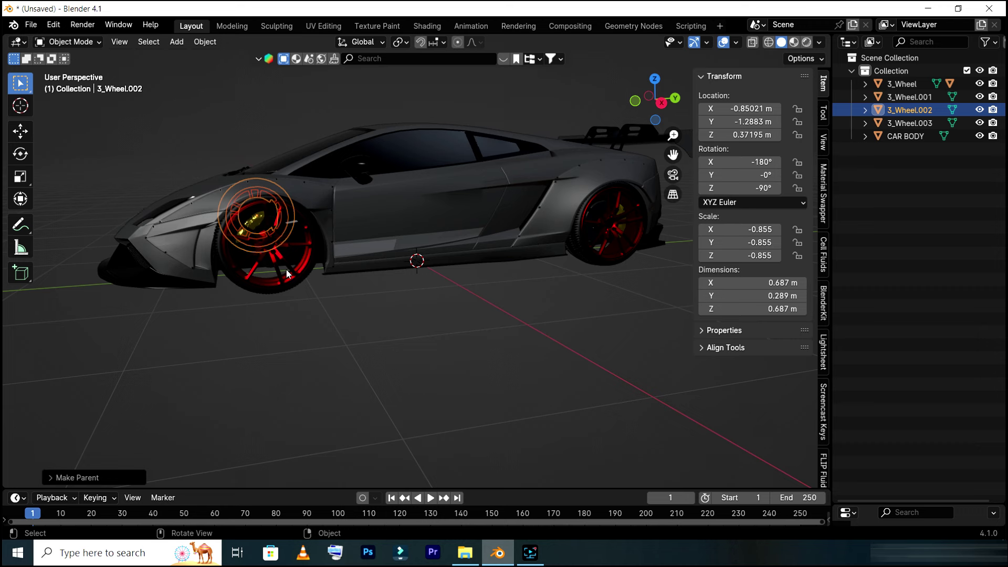
left_click(287, 273)
left_click(477, 292)
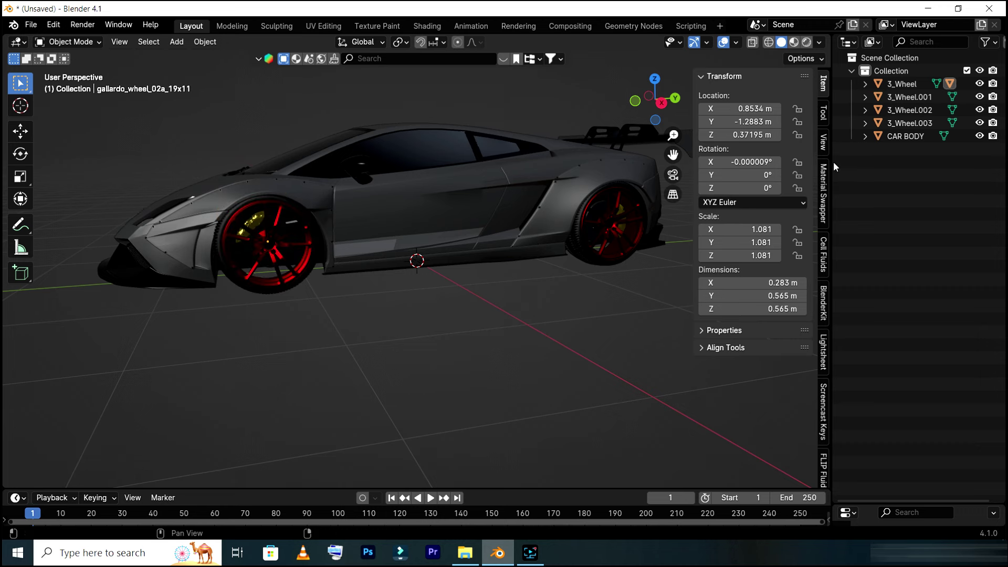
left_click(912, 87)
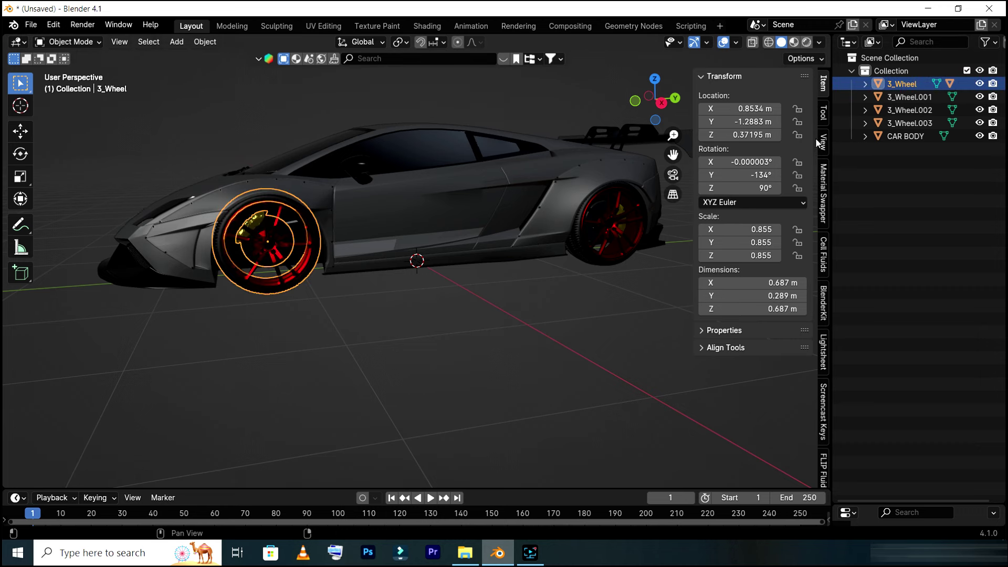
mouse_move(759, 174)
left_mouse_down()
mouse_move(724, 175)
mouse_move(735, 174)
left_mouse_up()
left_click(596, 206)
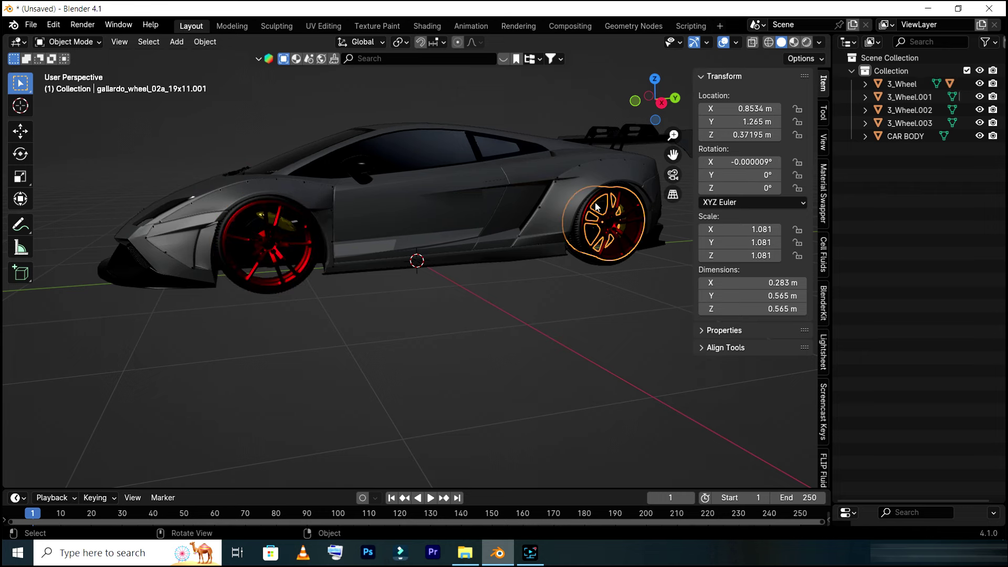
left_click(577, 277)
left_click(910, 110)
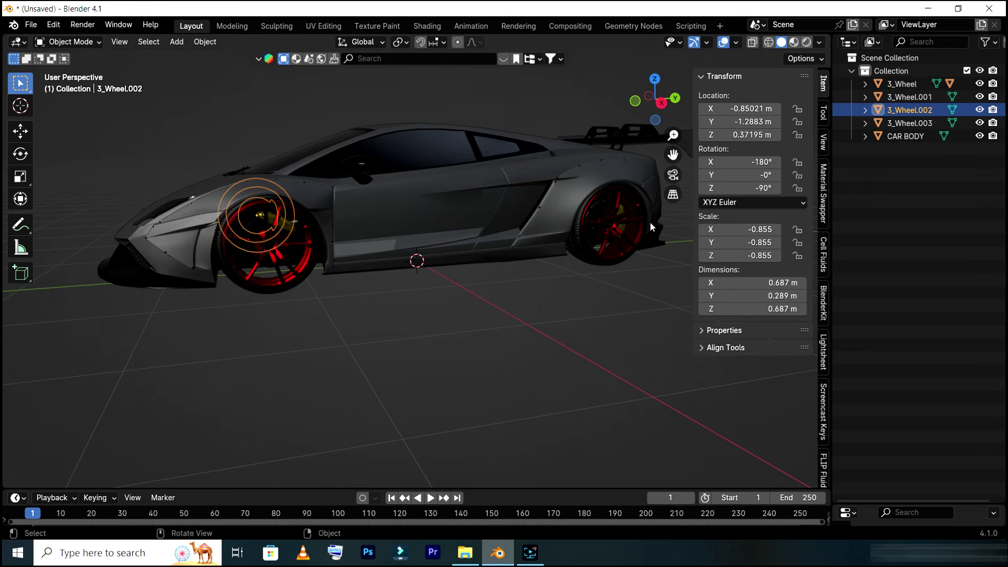
left_click(909, 123)
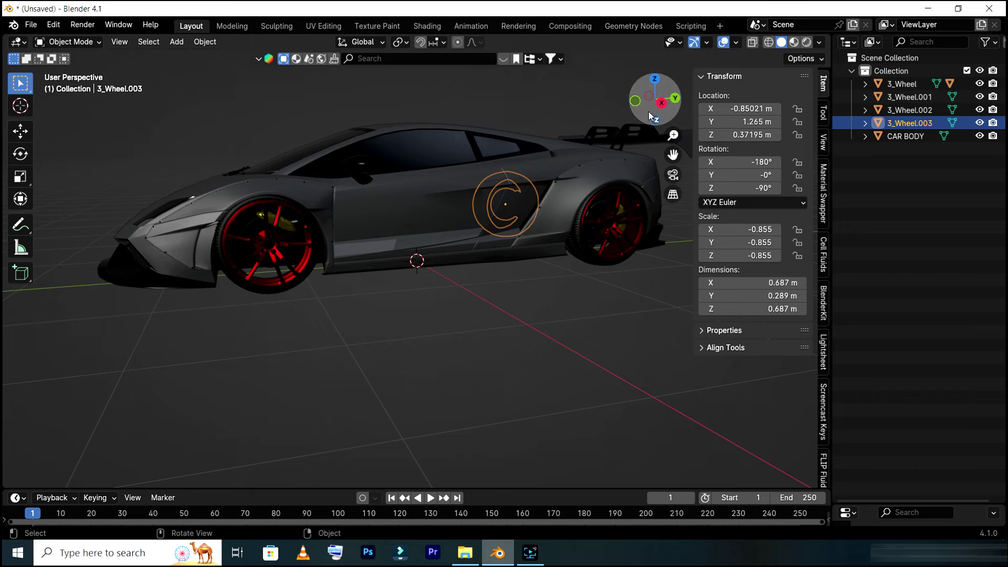
left_click_drag(636, 106, 637, 103)
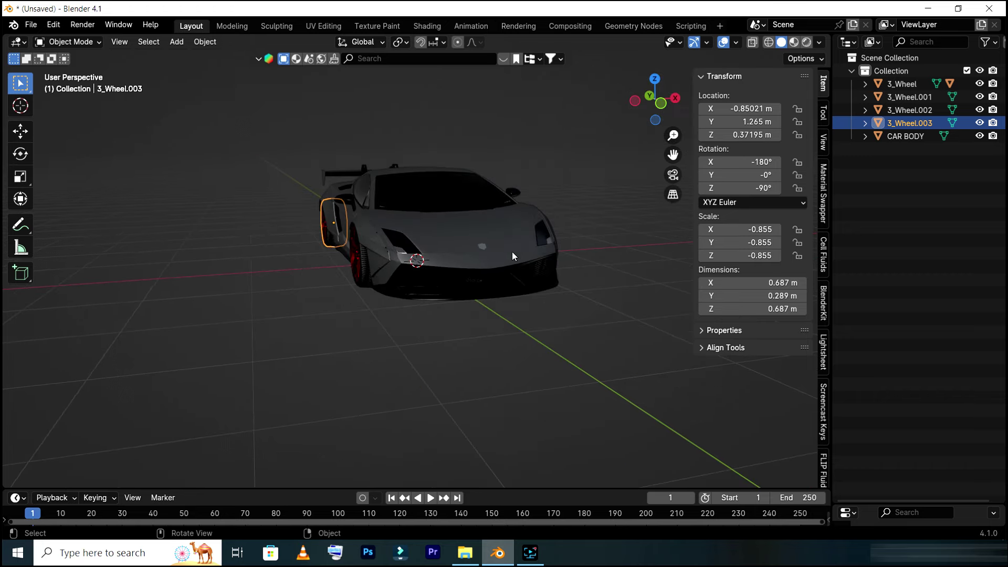
left_click(360, 267)
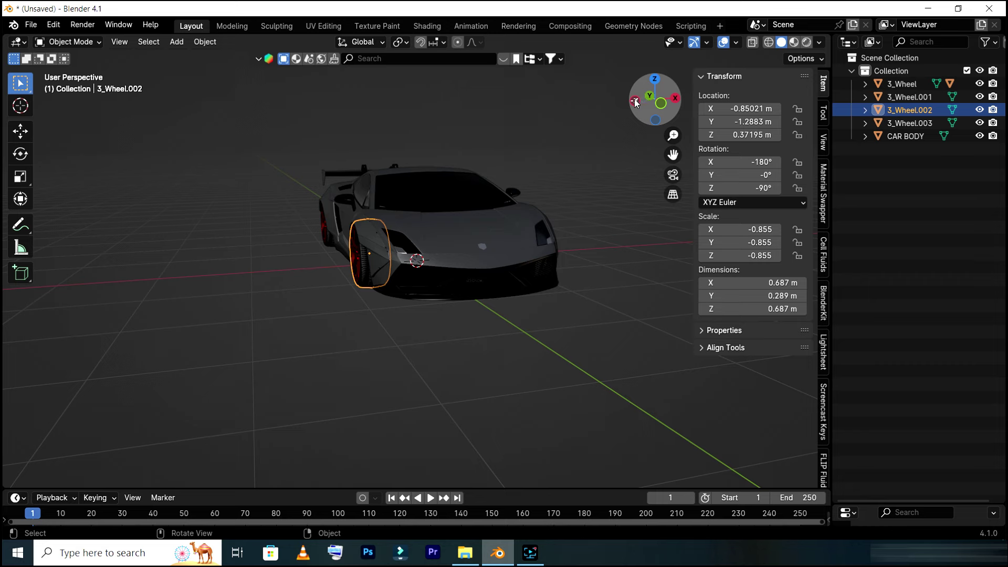
left_click_drag(641, 97, 656, 100)
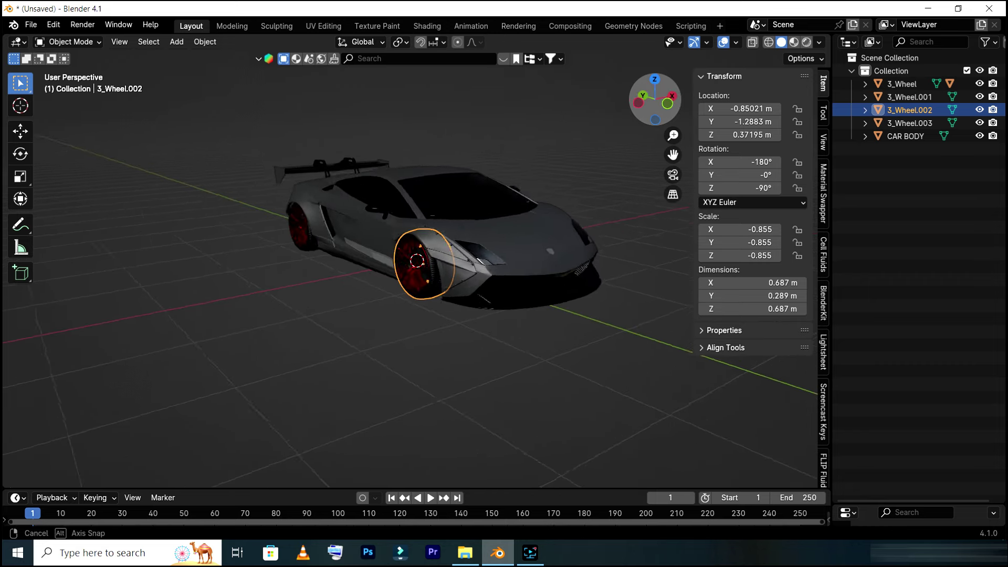
left_click_drag(656, 100, 663, 101)
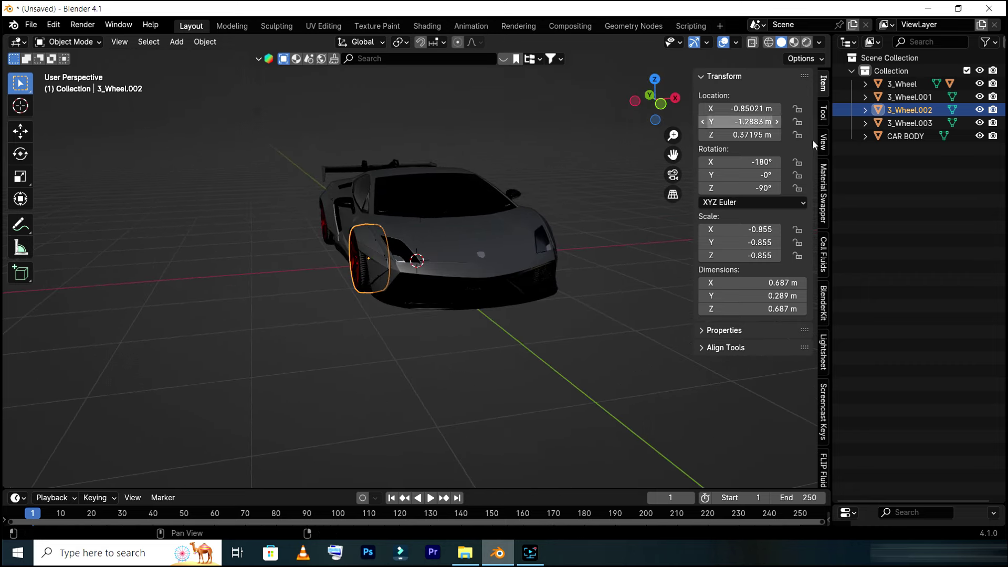
- Rename the 3_Wheel.002 object to FLW
double_click(911, 110)
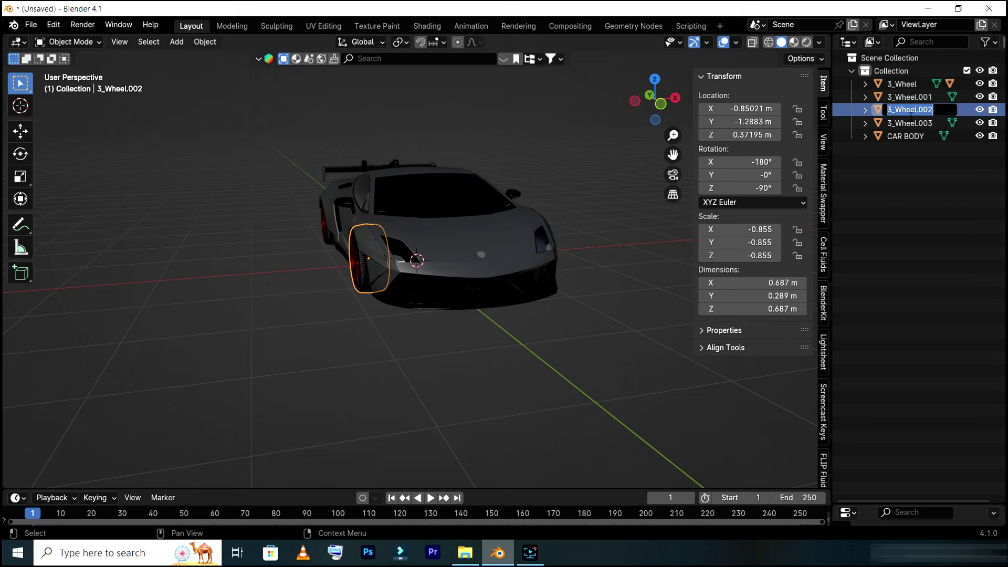
type("f")
type("R")
key("BackSpace")
type("LW")
key("Return")
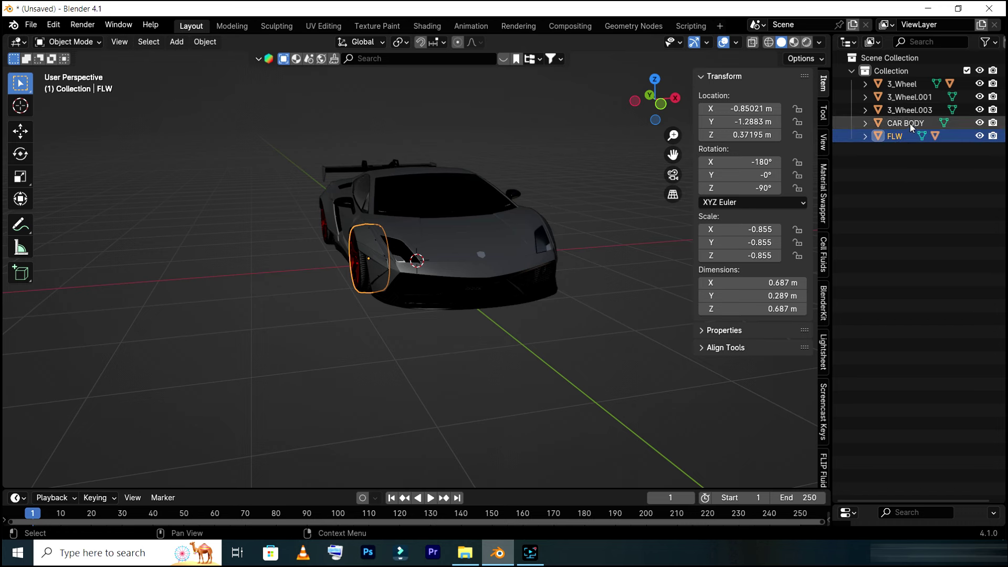
- Extend the FLW object's name to FLW1
left_click(909, 124)
left_click(906, 136)
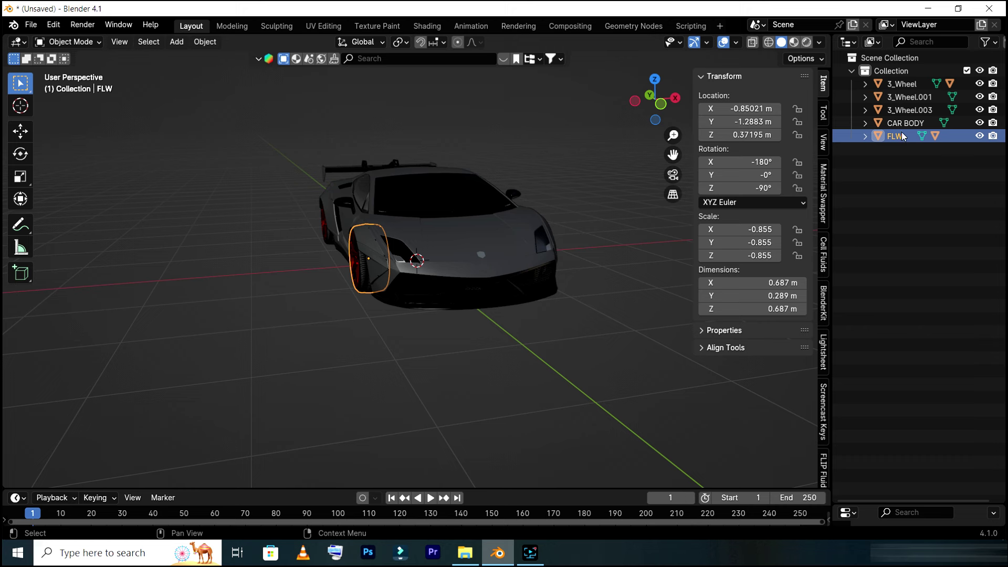
double_click(903, 138)
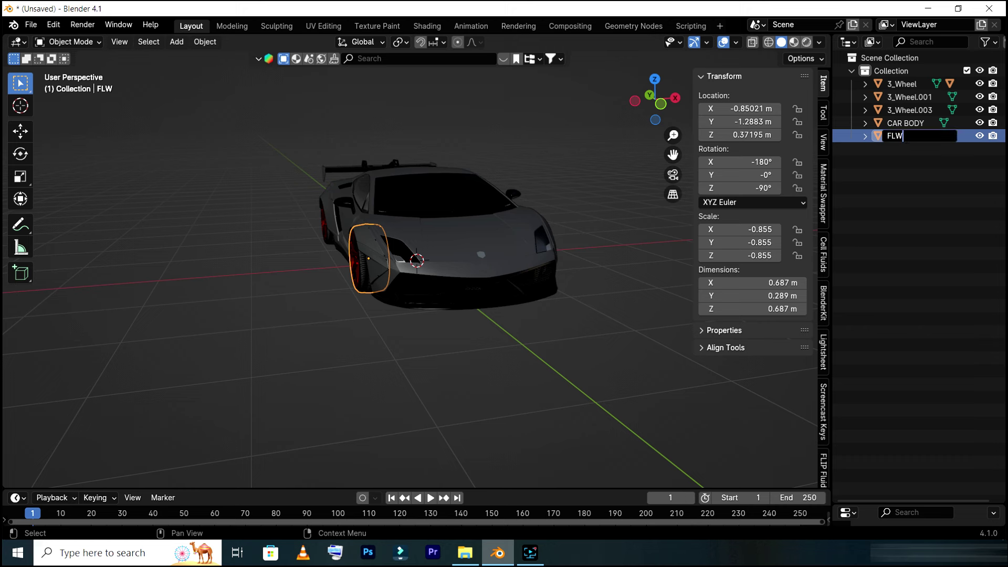
type("1")
key("Return")
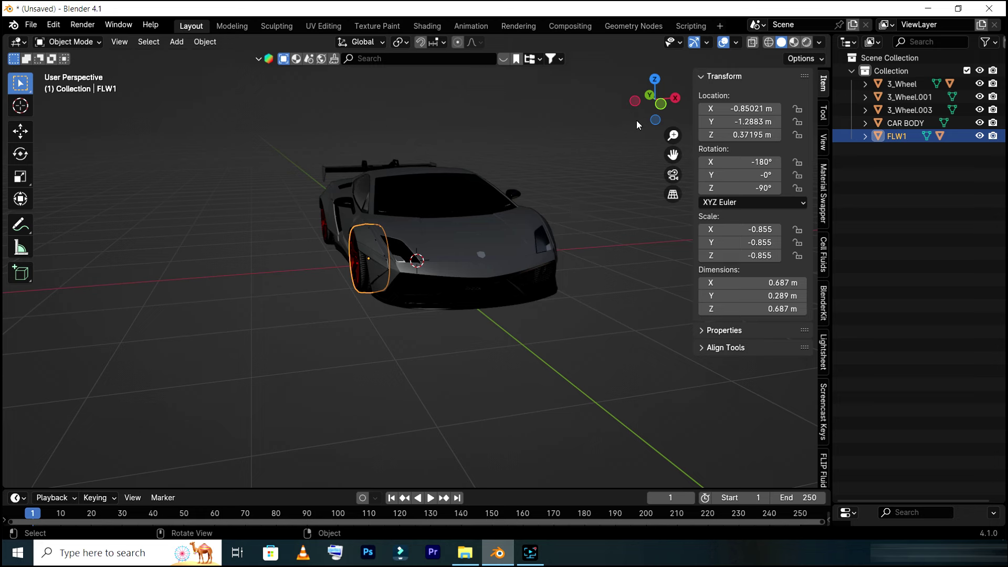
left_click_drag(637, 118, 611, 228)
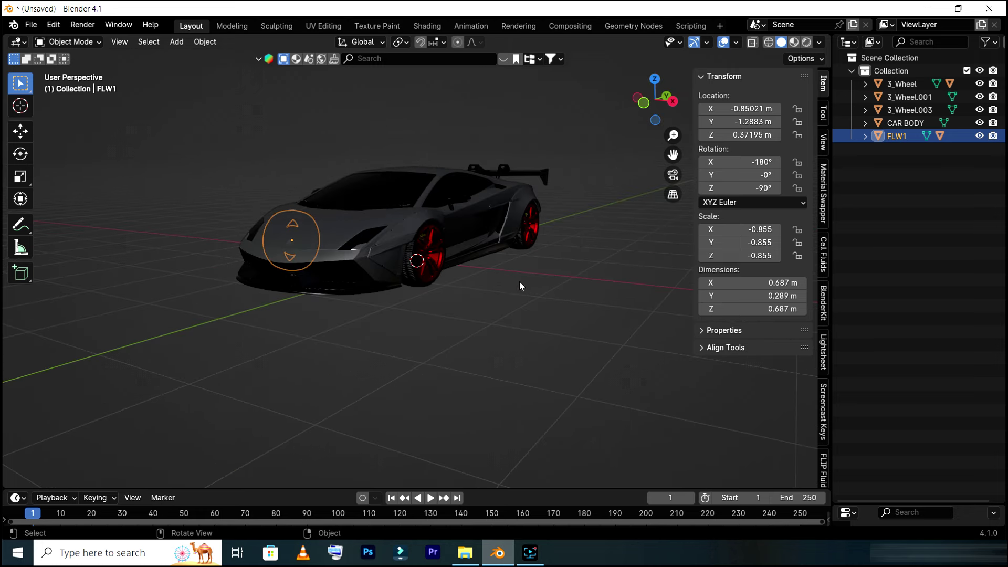
- Rename the other front tyre from 3_Wheel to FRW2
left_click(413, 274)
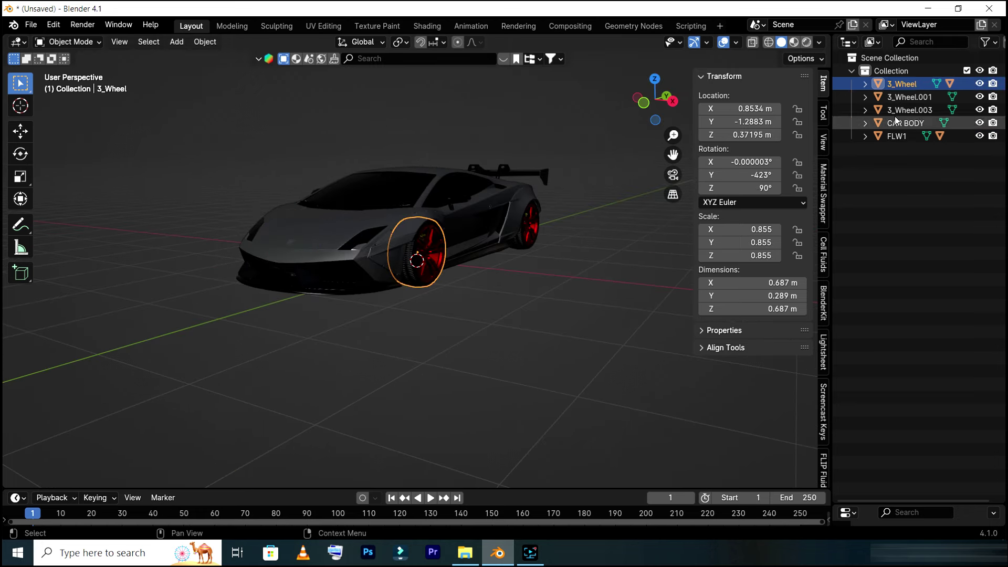
double_click(913, 85)
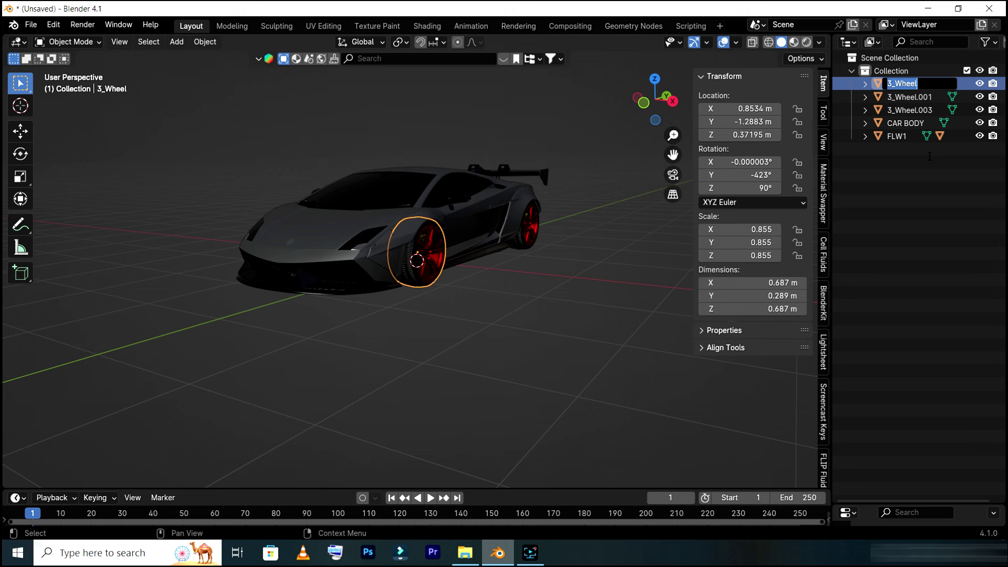
type("F")
type("R")
type("W")
type("2")
key("Return")
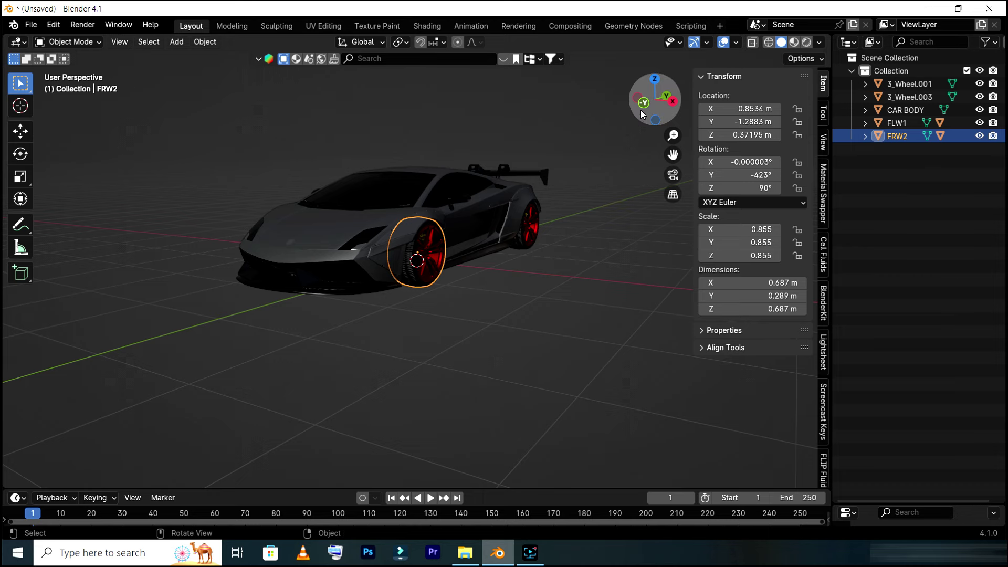
left_click_drag(641, 110, 316, 259)
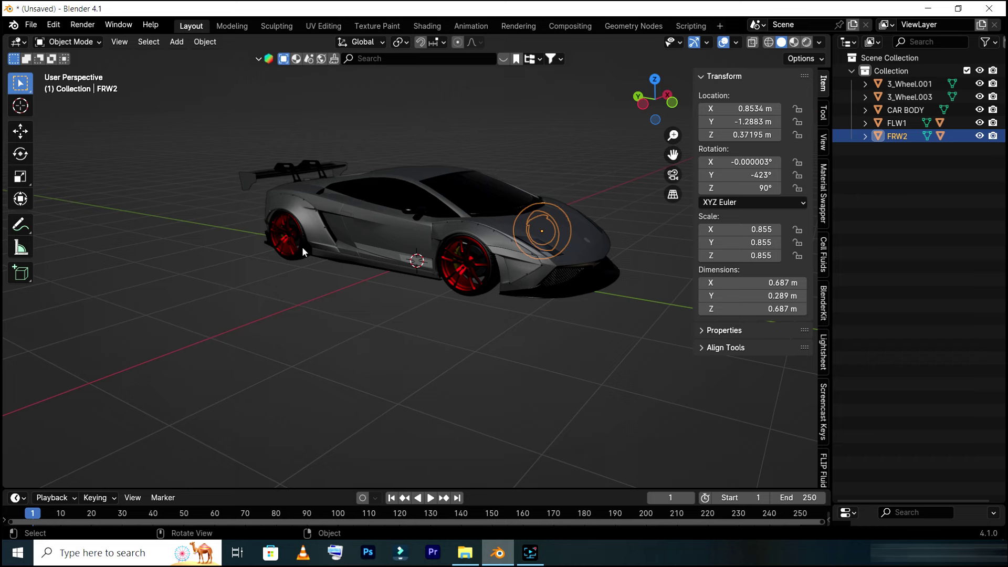
left_click(303, 252)
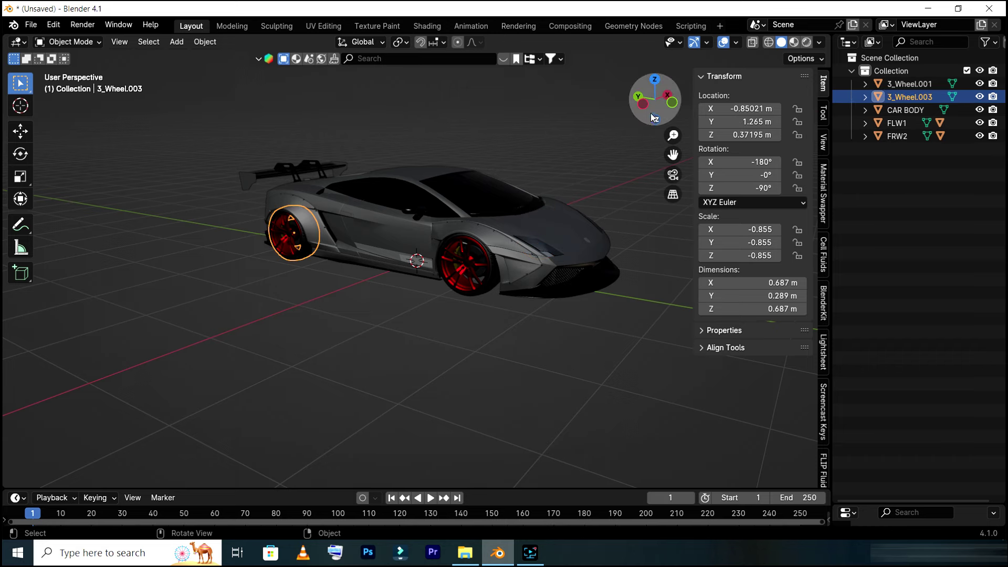
- Rename the rear tyre 3_Wheel.001 to RLW3
left_click_drag(641, 104, 518, 294)
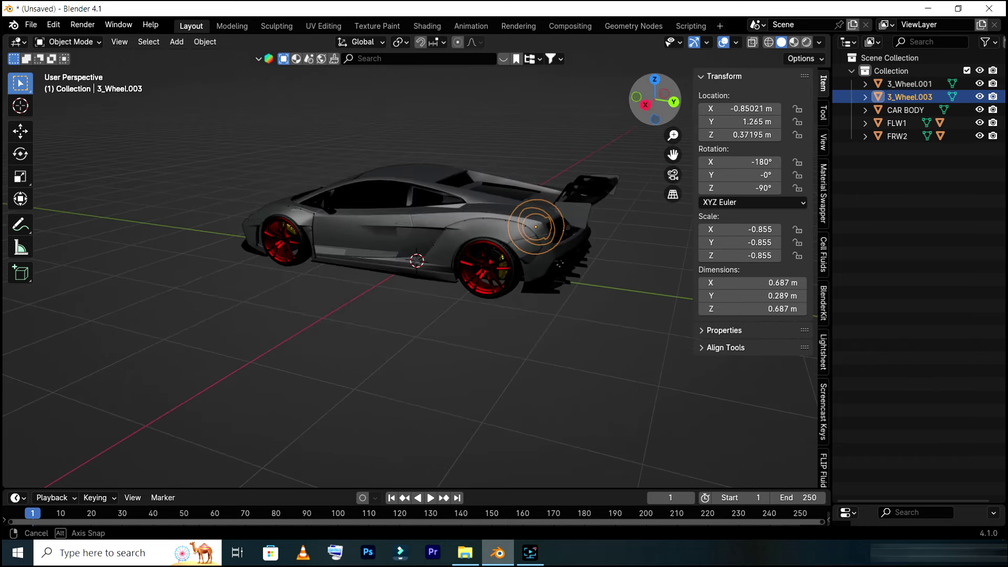
left_click(515, 276)
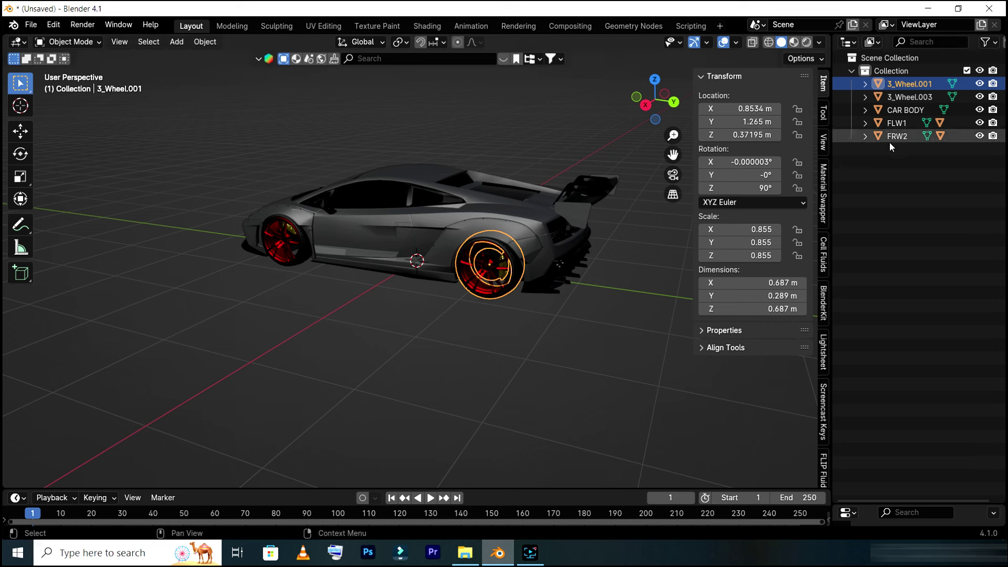
double_click(921, 85)
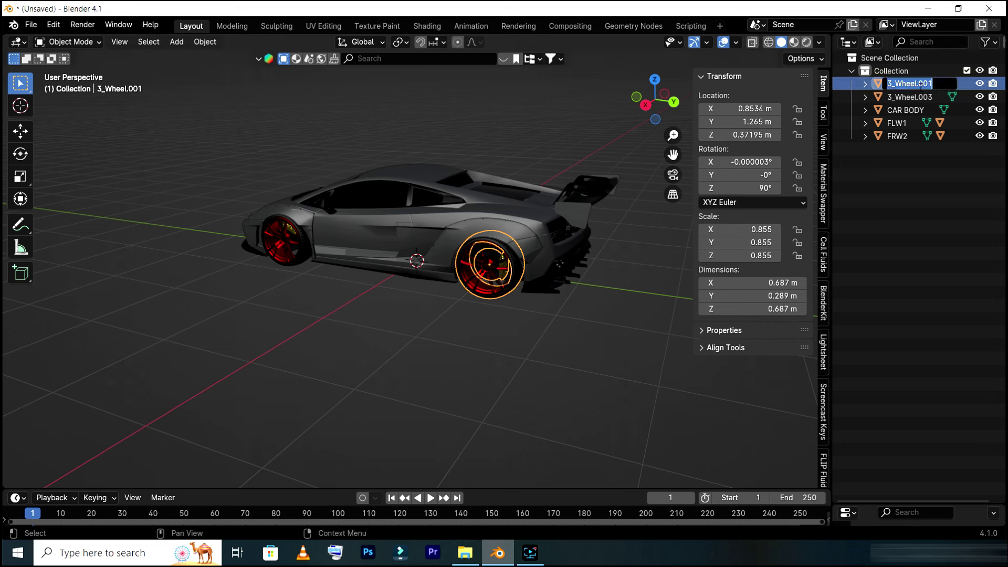
type("RL")
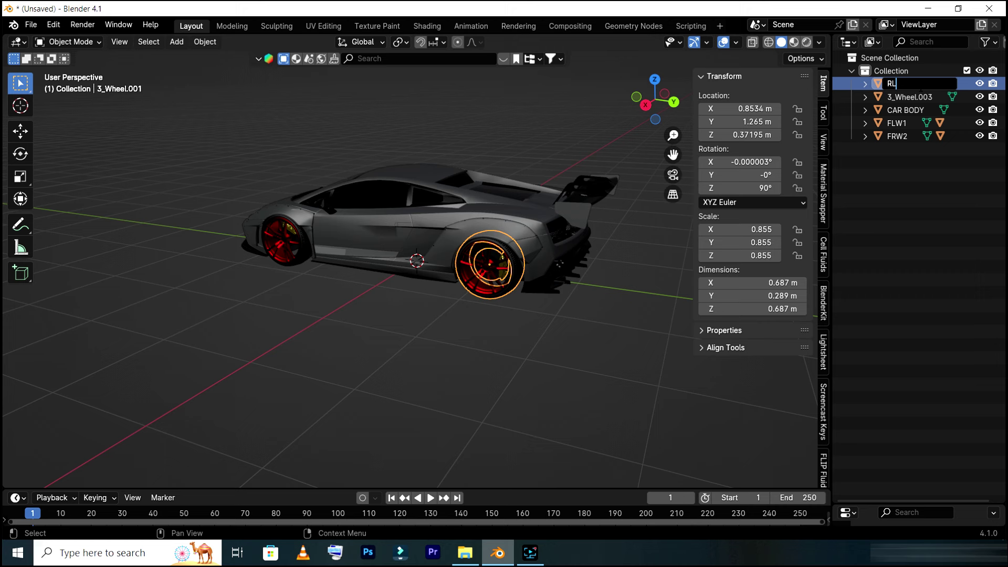
type("W")
type("3")
key("Return")
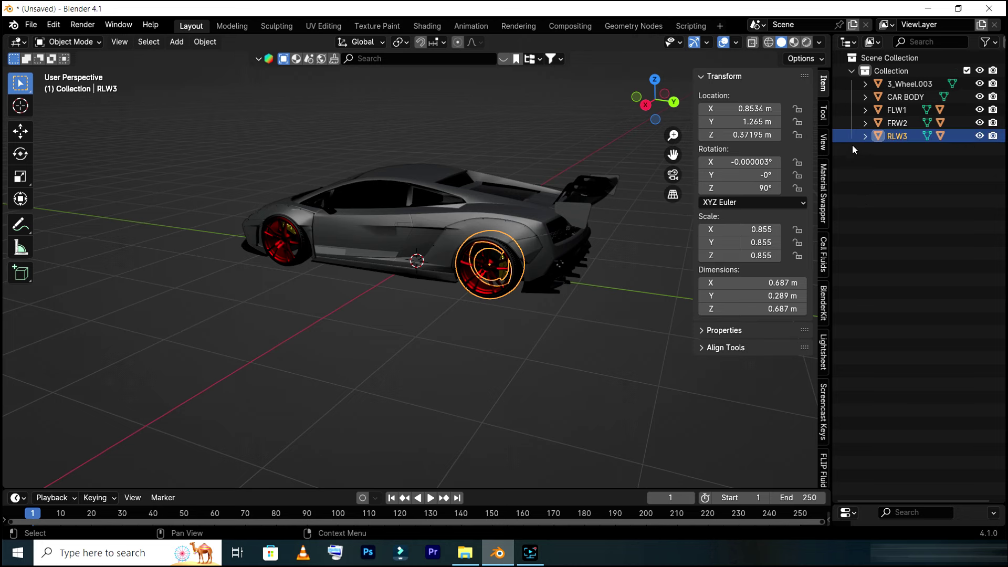
- Rename the rear tyre 3_Wheel.003 to RLW4
mouse_move(656, 100)
left_mouse_down()
mouse_move(620, 103)
mouse_move(450, 291)
left_mouse_up()
left_click(424, 292)
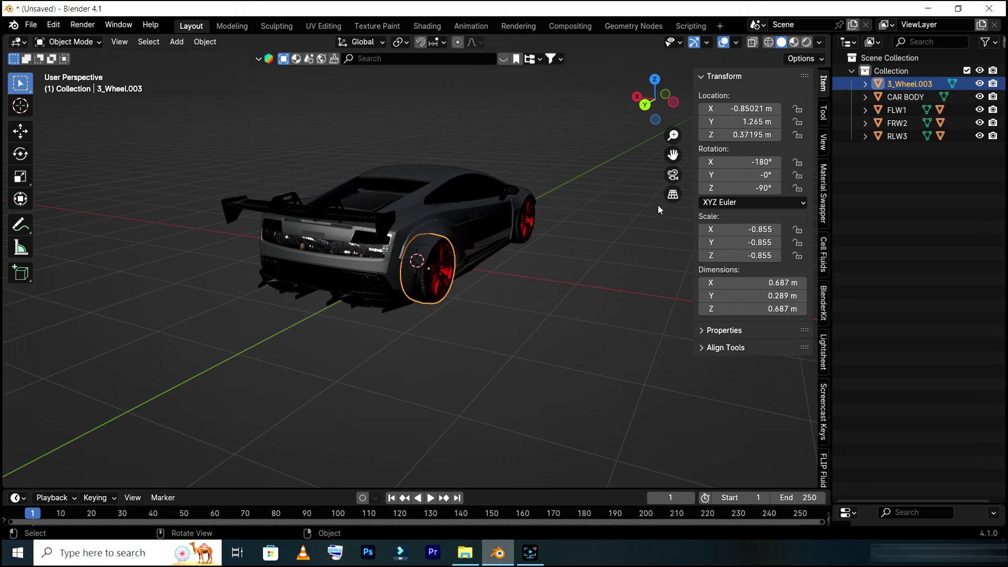
double_click(929, 85)
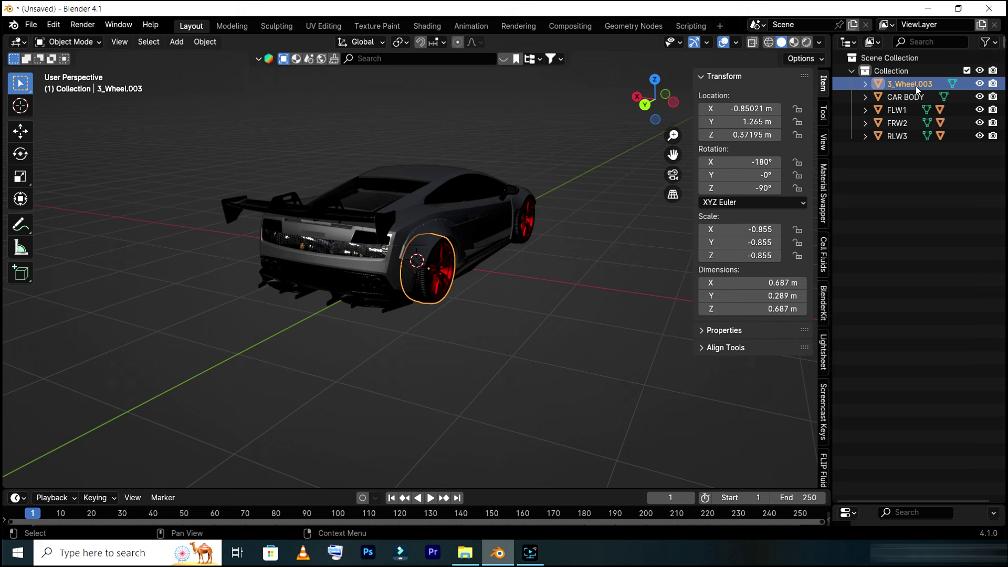
key("ctrl+a")
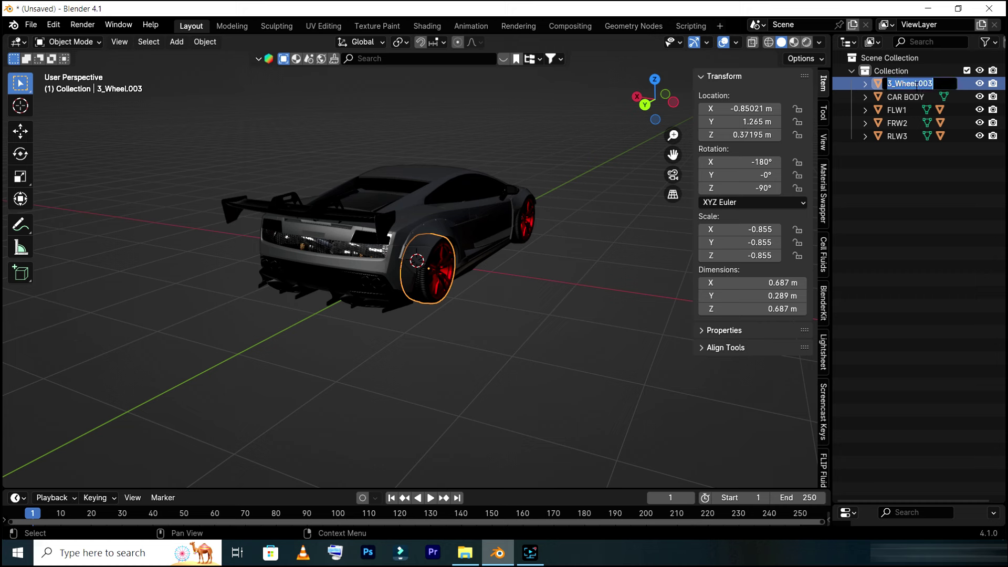
type("RL")
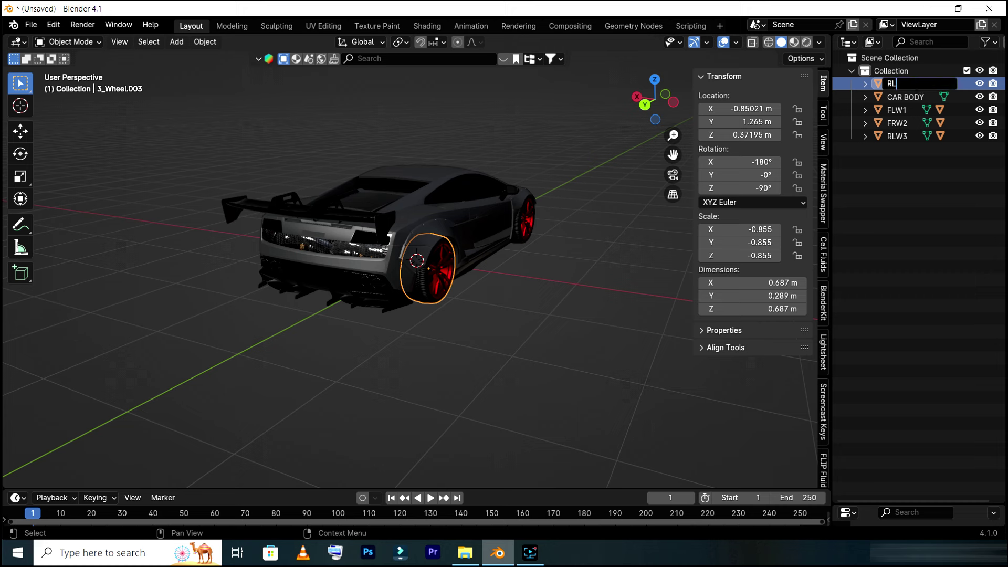
type("W")
type("4")
key("Return")
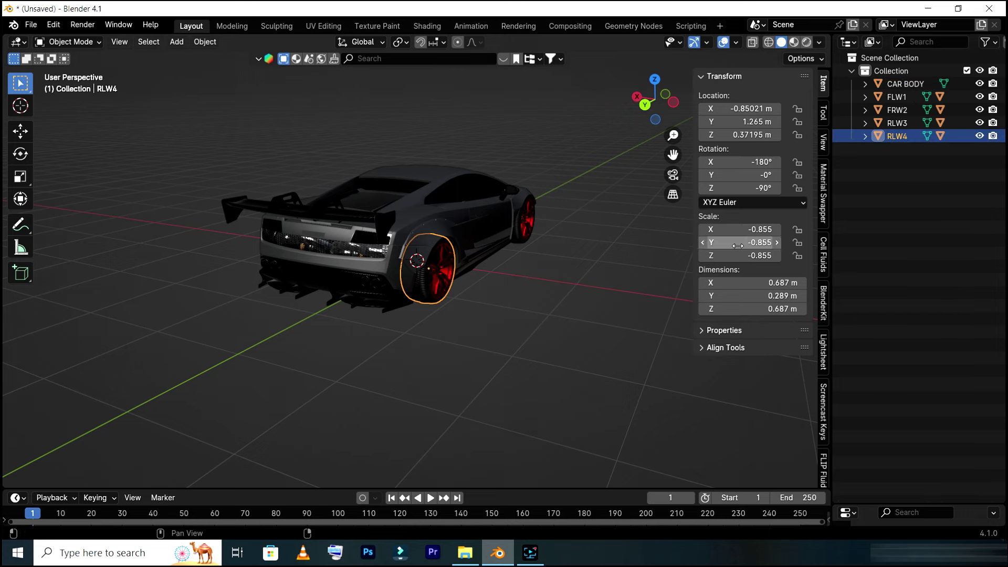
- From a side view, check the FLW1 and FRW2 front wheels by selecting each
left_click(896, 97)
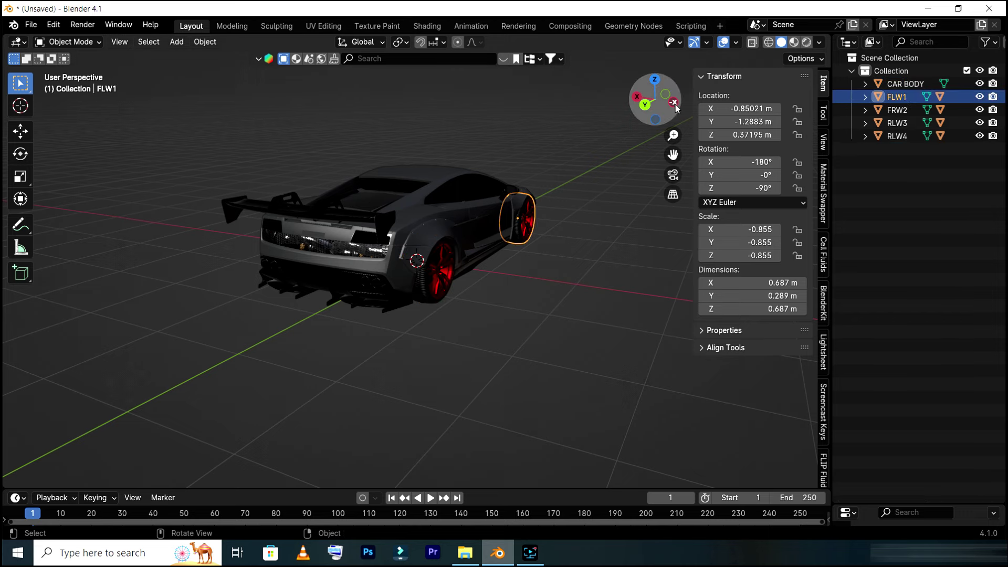
mouse_move(677, 108)
left_mouse_down()
mouse_move(603, 108)
mouse_move(539, 194)
left_mouse_up()
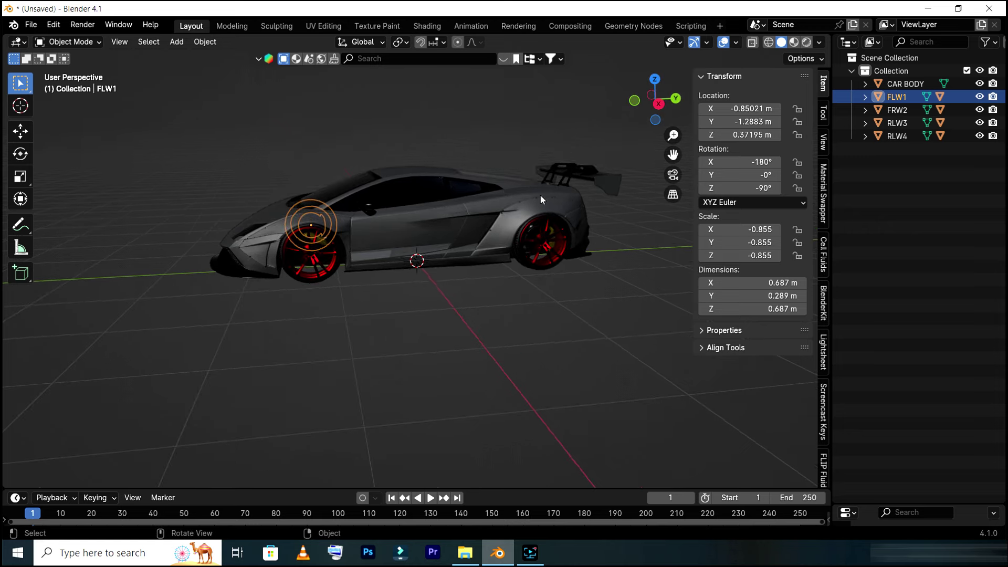
left_click(421, 284)
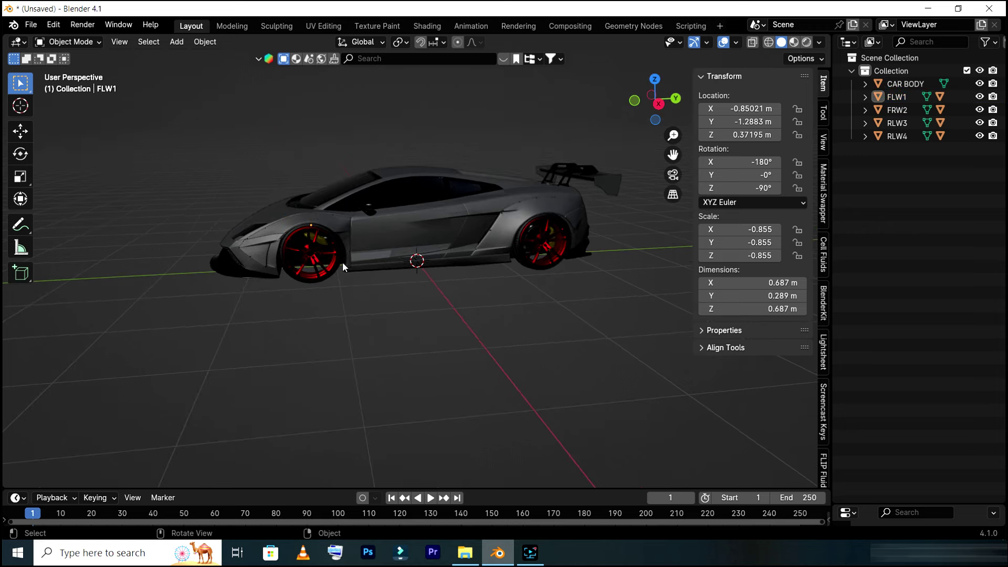
scroll(304, 287, "up", 2)
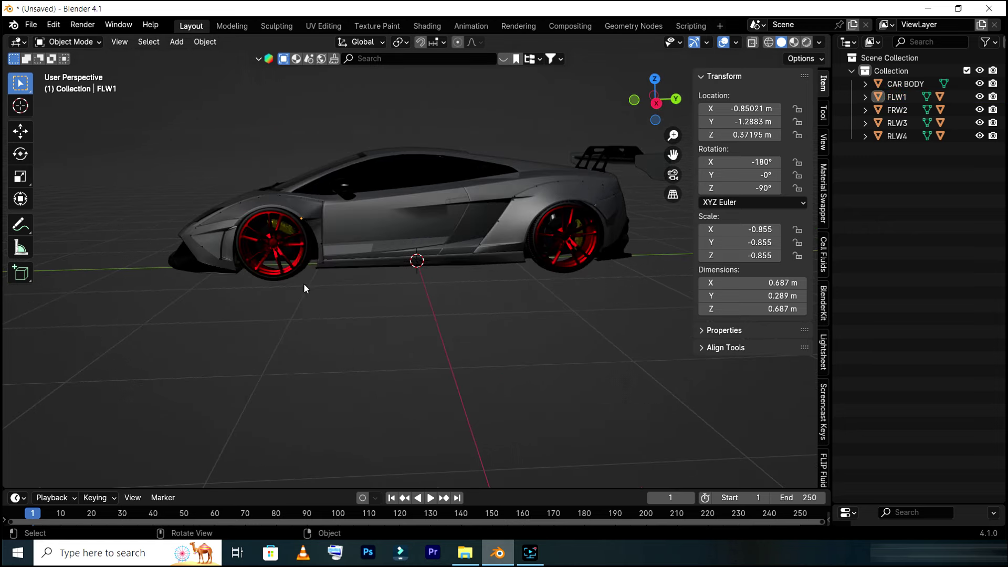
left_click(306, 256)
left_click(896, 110)
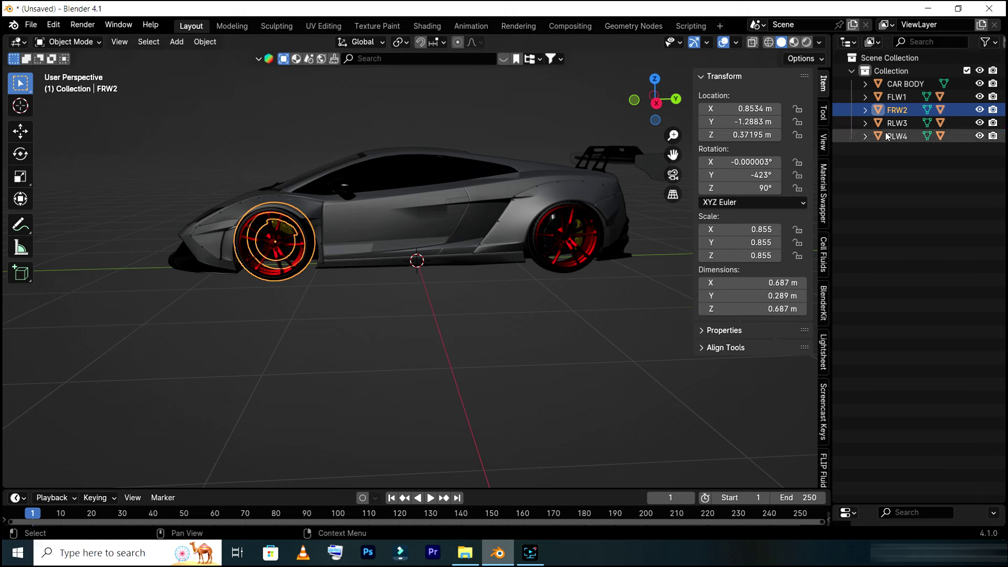
left_click(897, 98)
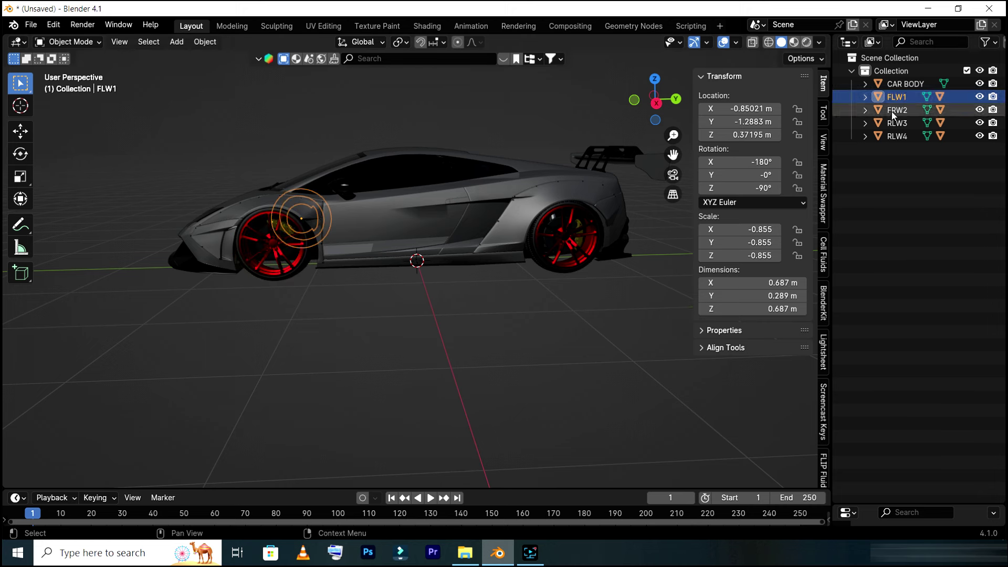
left_click(896, 110)
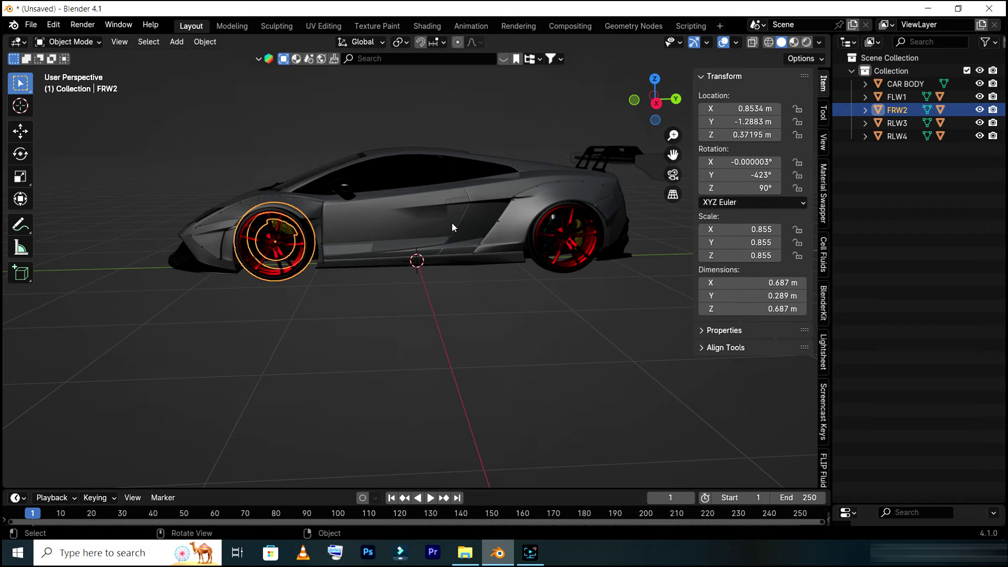
- With the FLW1 front wheel selected, bring up the Add > Empty shape options
left_click_drag(677, 99, 542, 291)
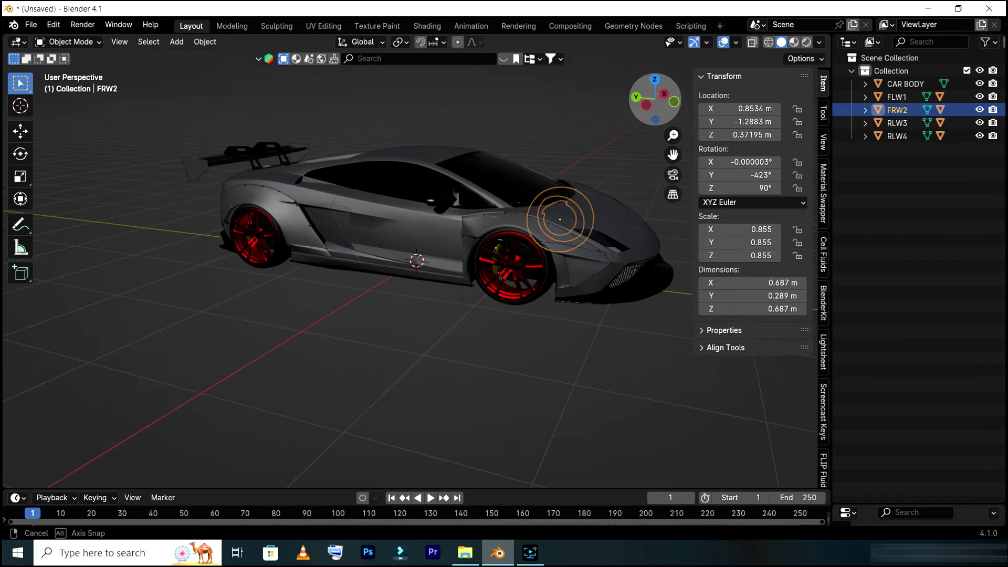
left_click(541, 287)
scroll(482, 313, "down", 1)
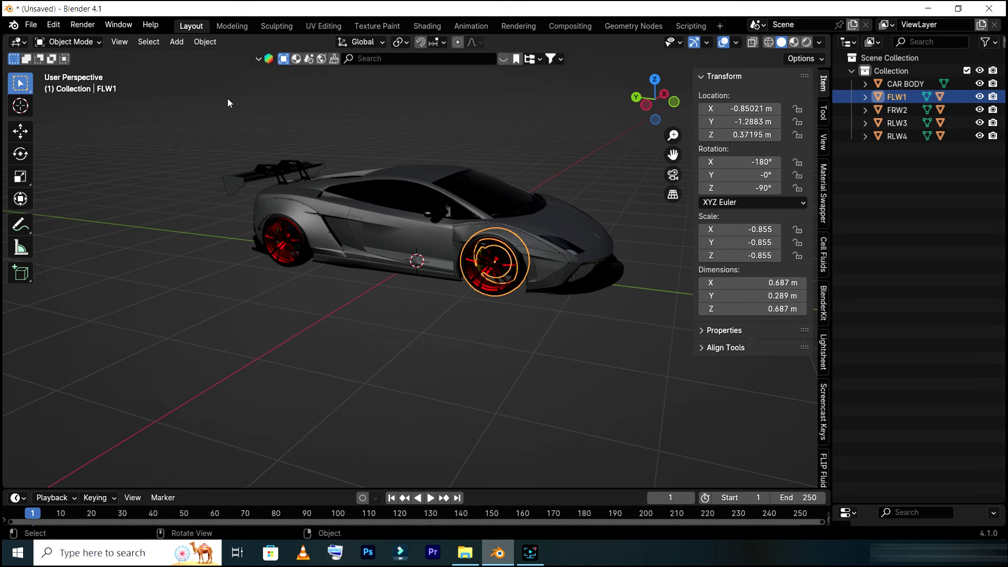
left_click(175, 43)
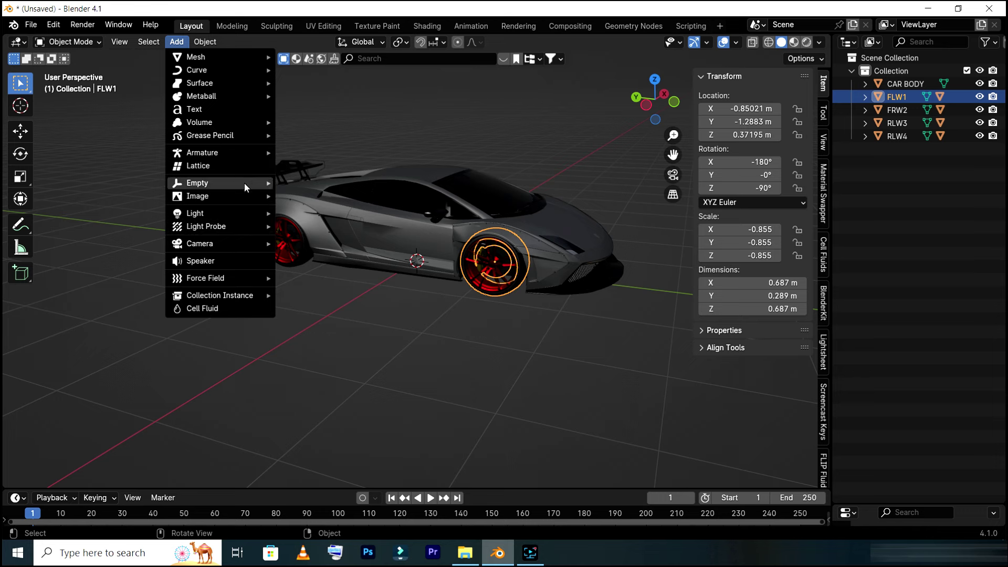
mouse_move(198, 183)
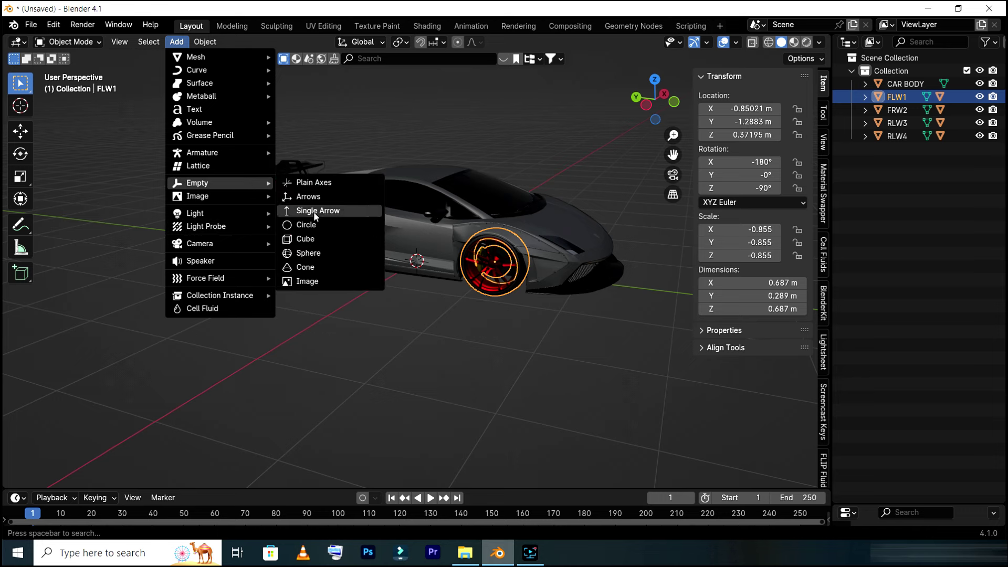
- Add a cube Empty at the origin and scale it uniformly to 0.489
left_click(314, 237)
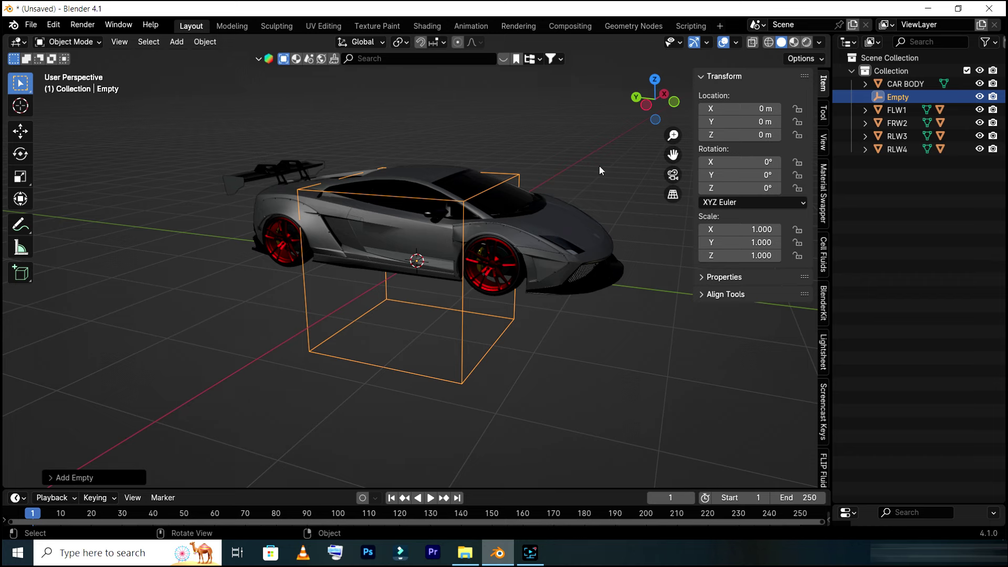
key("s")
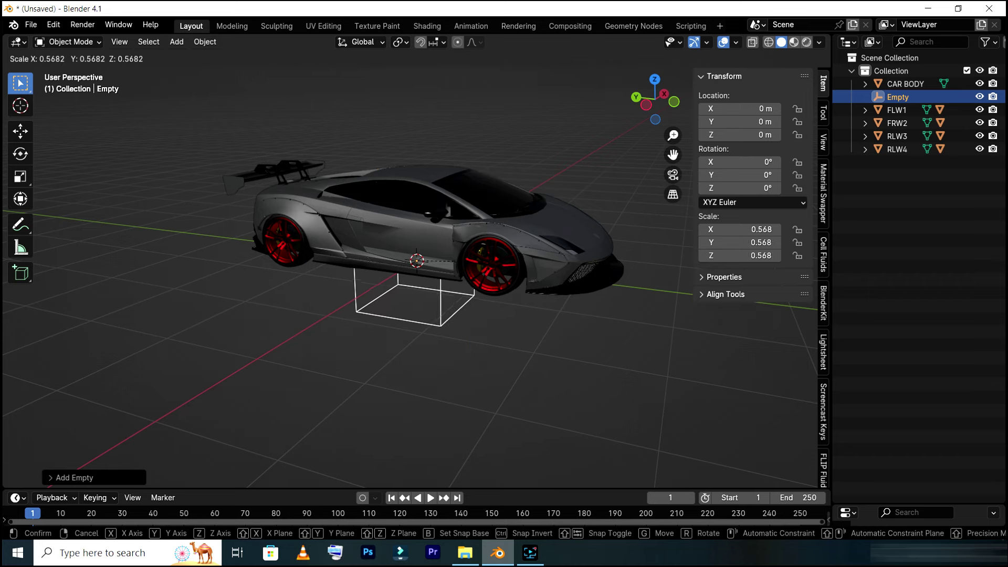
left_click(485, 265)
- Orbit and toggle wireframe shading on and off to see the Empty beneath the car
mouse_move(655, 98)
left_mouse_down()
mouse_move(619, 113)
mouse_move(728, 96)
left_mouse_up()
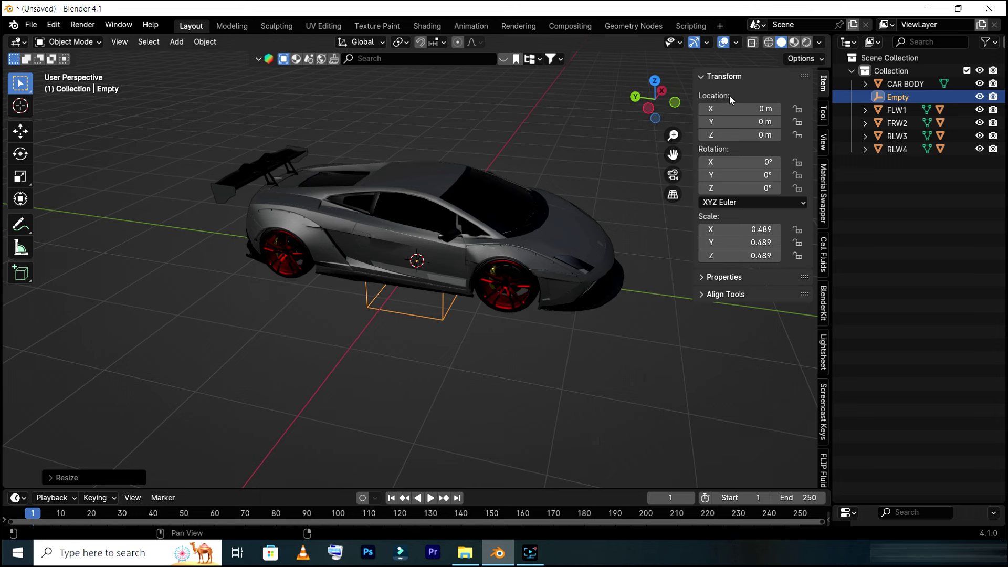
left_click(768, 42)
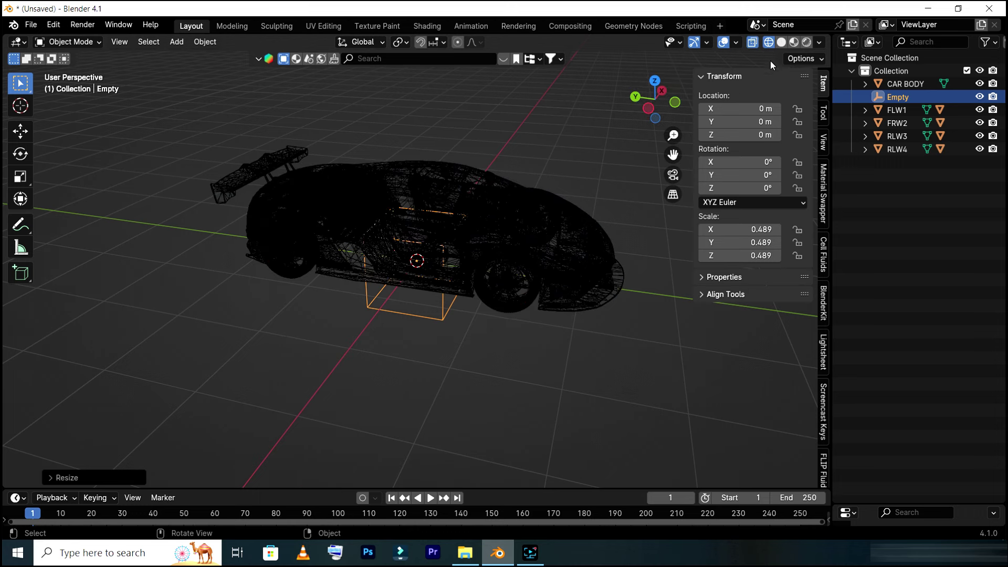
left_click(781, 42)
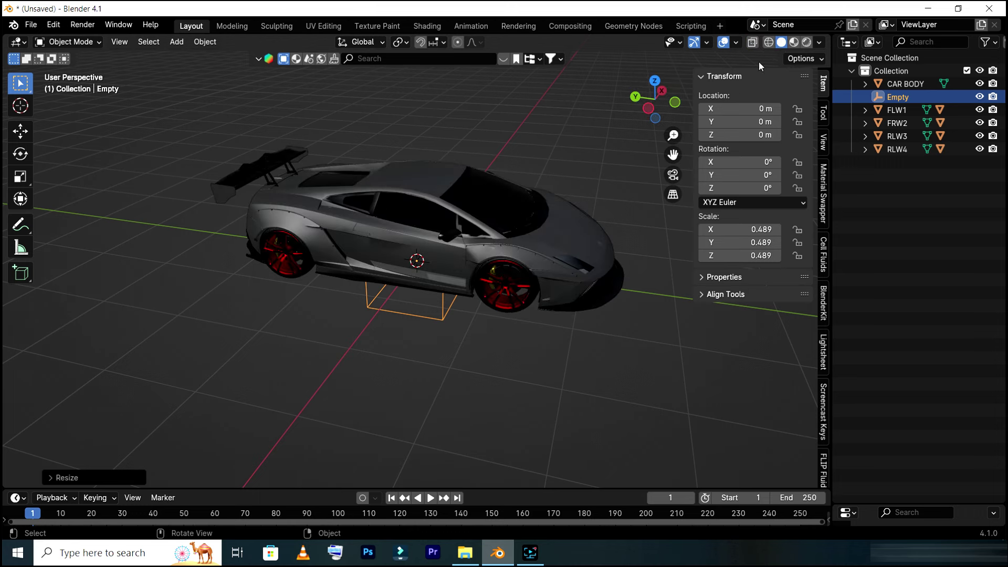
left_click_drag(659, 113, 535, 197)
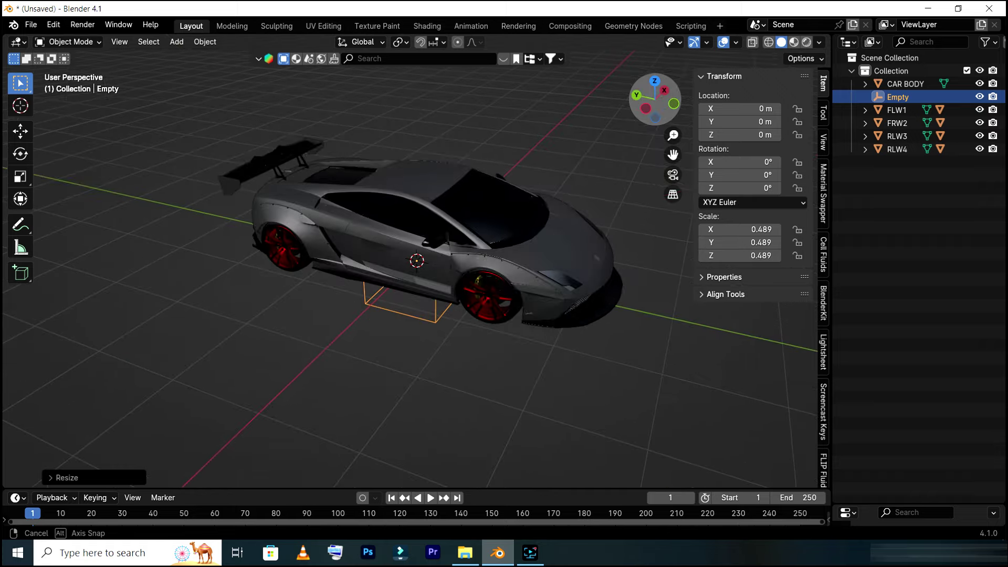
- Hide the CAR BODY object so only the four wheels remain visible
left_click(917, 85)
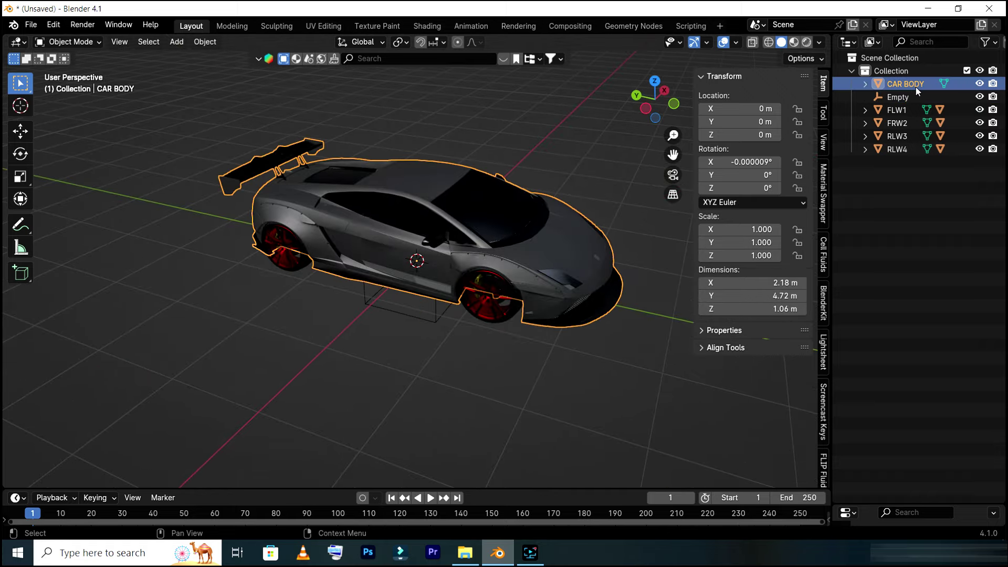
left_click(980, 83)
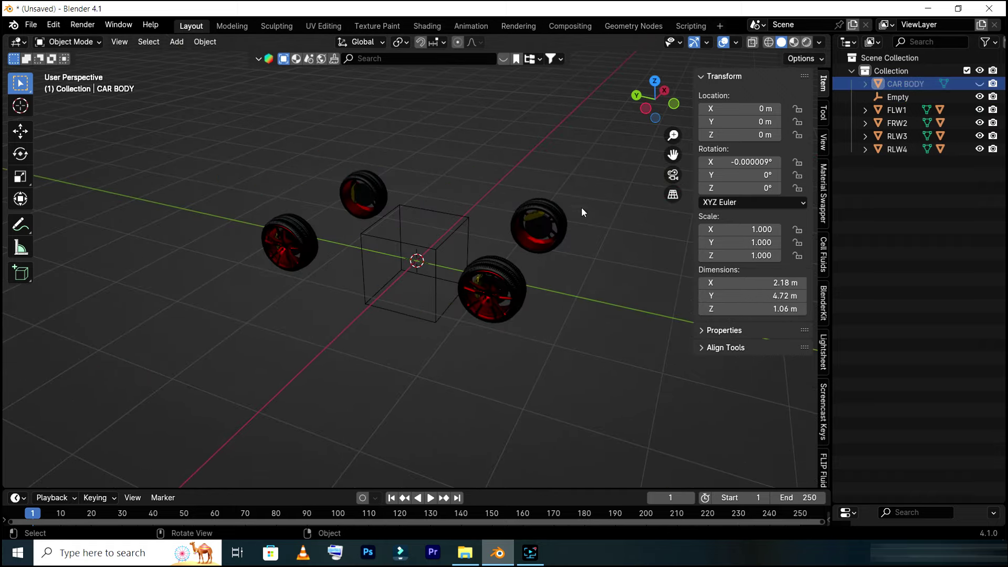
left_click_drag(662, 120, 468, 267)
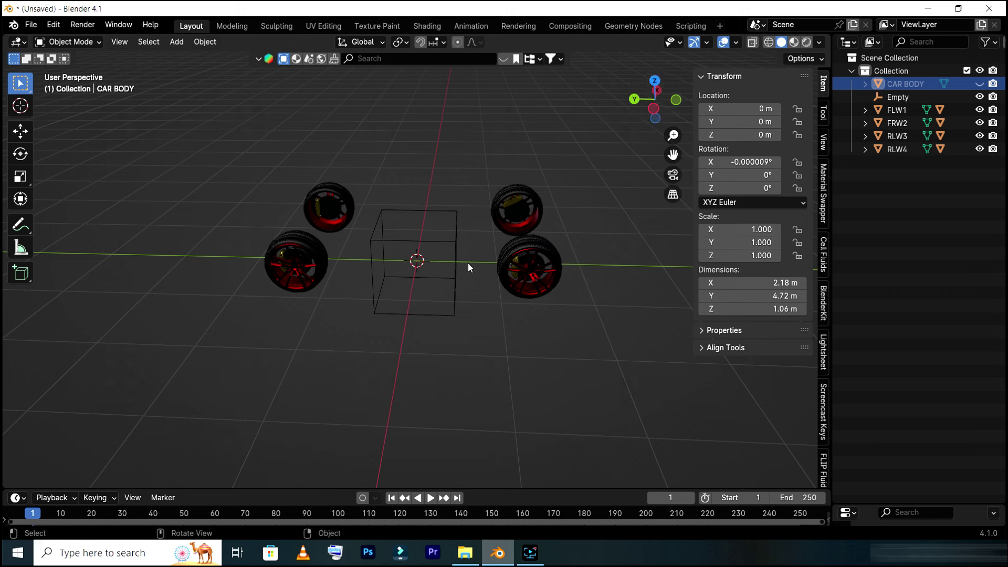
- Rename the cube Empty to Empty1
left_click(899, 98)
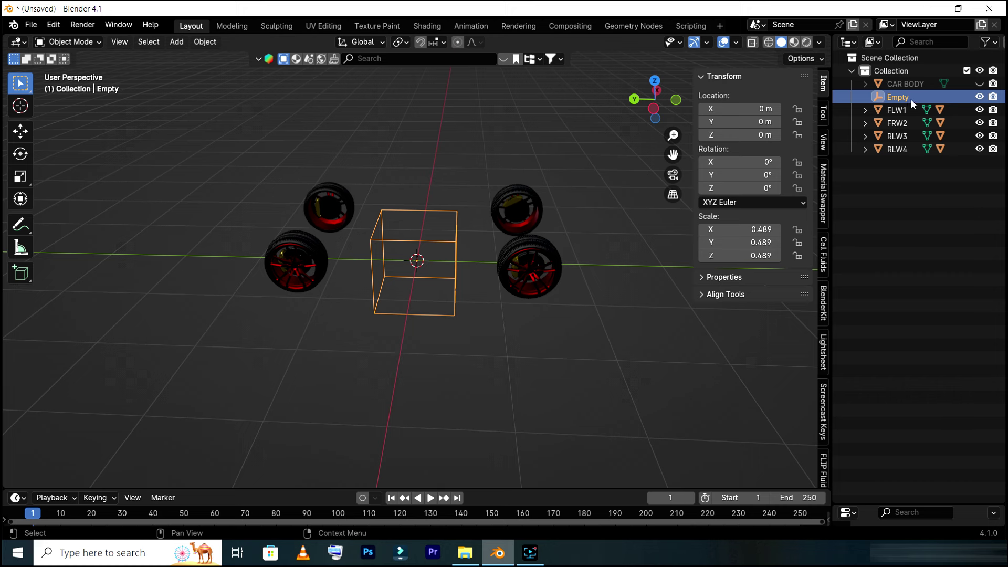
double_click(912, 102)
key("End")
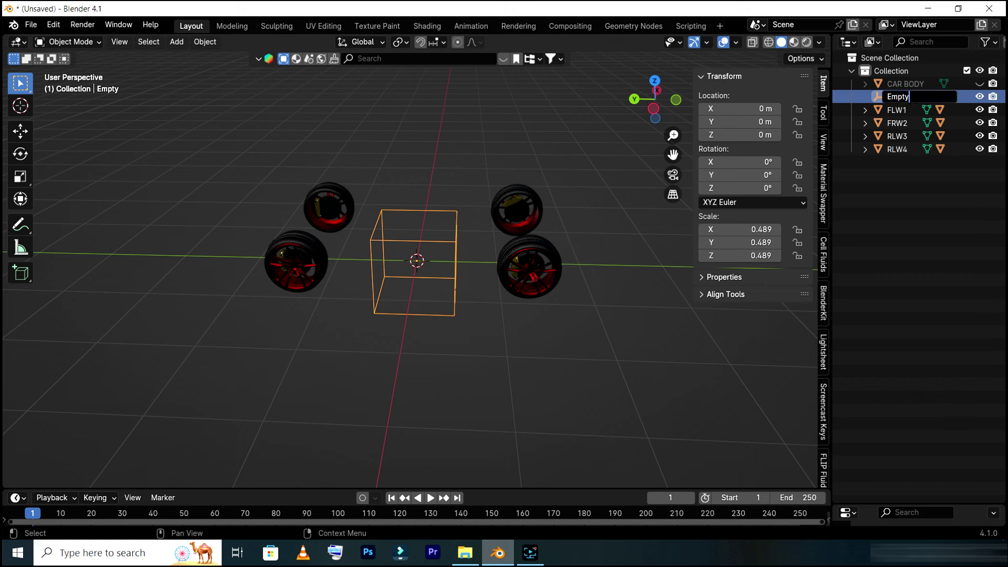
type("1")
key("Return")
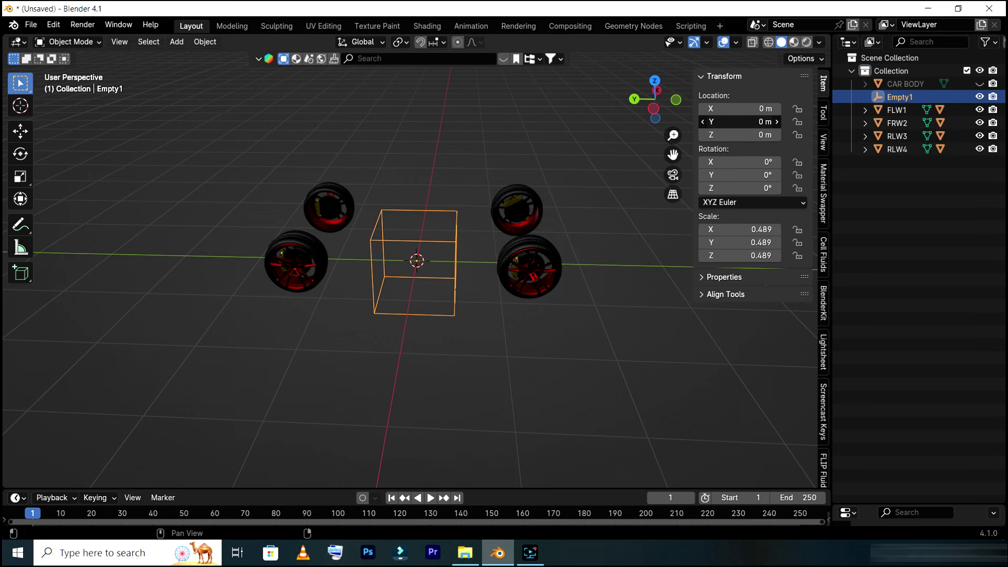
- Move Empty1 toward the front-left wheel, setting Y near -1.11 and X to -0.76
left_click_drag(745, 122, 724, 122)
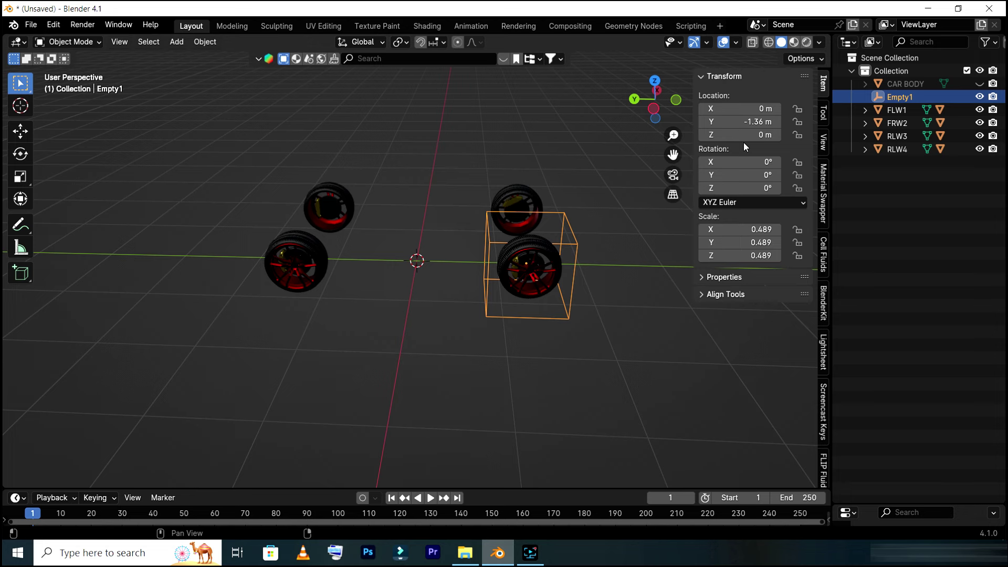
mouse_move(656, 99)
left_mouse_down()
mouse_move(633, 105)
mouse_move(662, 119)
left_mouse_up()
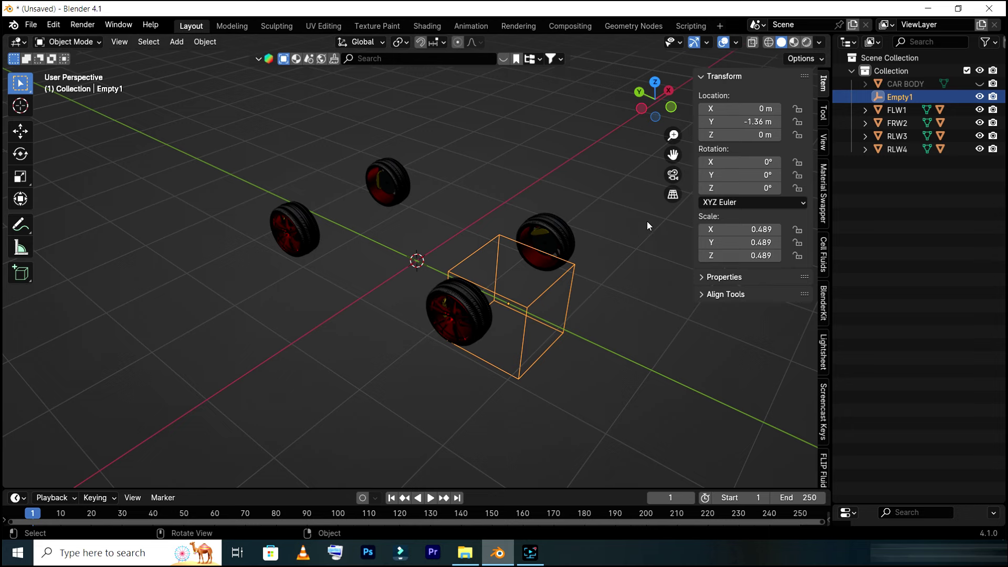
left_click_drag(655, 99, 677, 103)
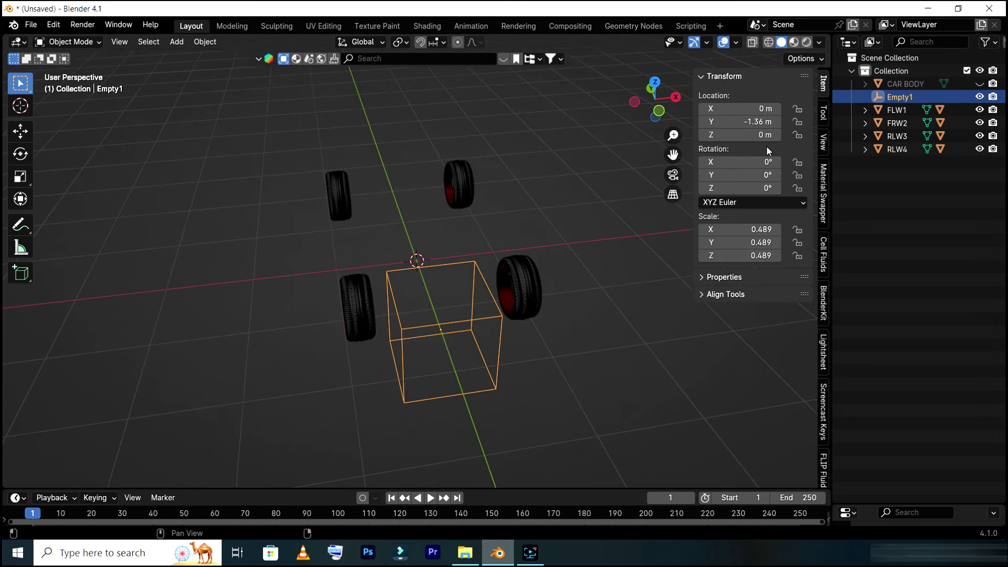
left_click_drag(764, 122, 765, 447)
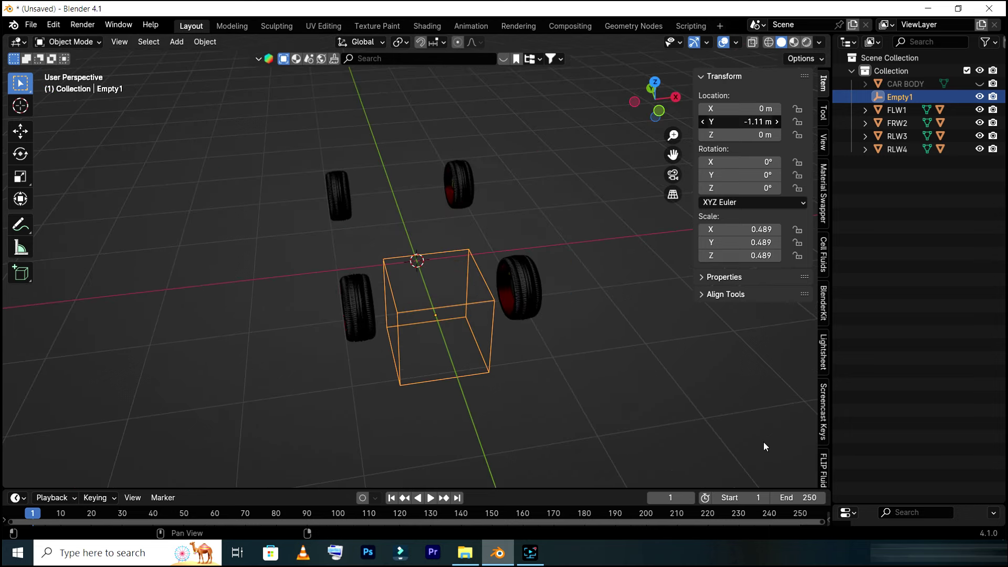
left_click(756, 108)
type("-0.83")
key("Return")
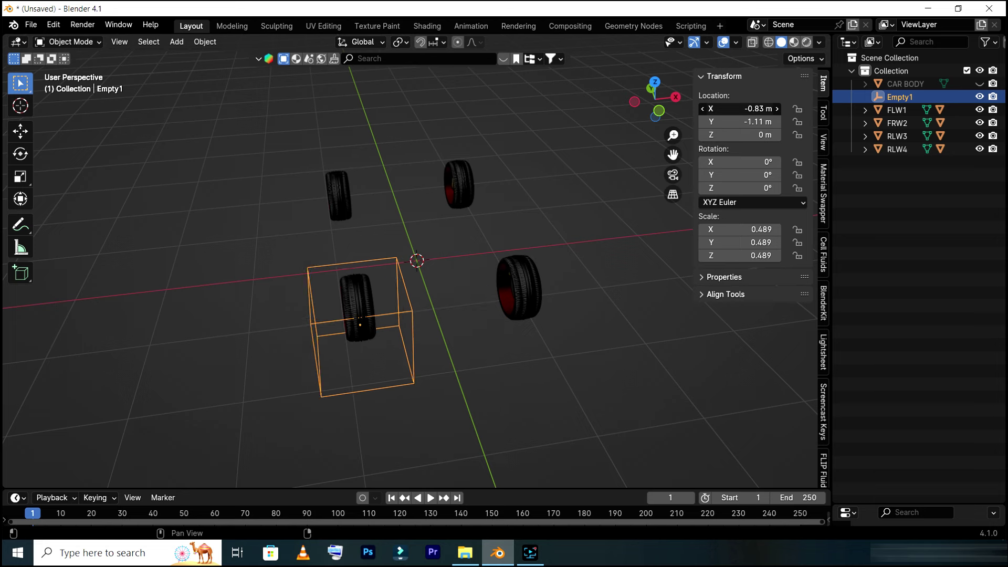
left_click_drag(756, 108, 762, 109)
- Raise Empty1 to Z 0.29 and centre it along Y on the wheel
left_click_drag(655, 99, 645, 105)
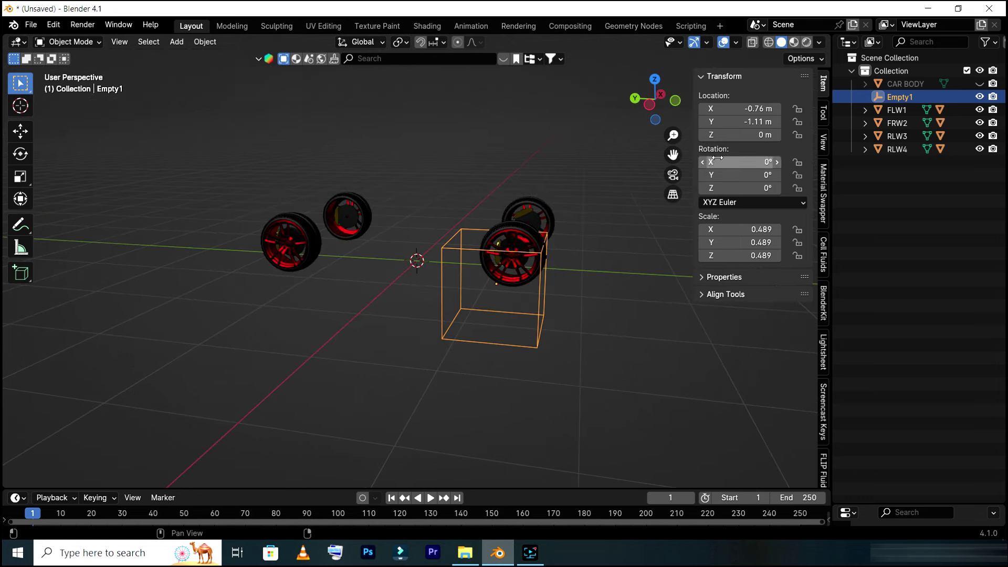
left_click_drag(724, 135, 735, 135)
left_click_drag(655, 99, 654, 99)
left_click_drag(734, 121, 747, 121)
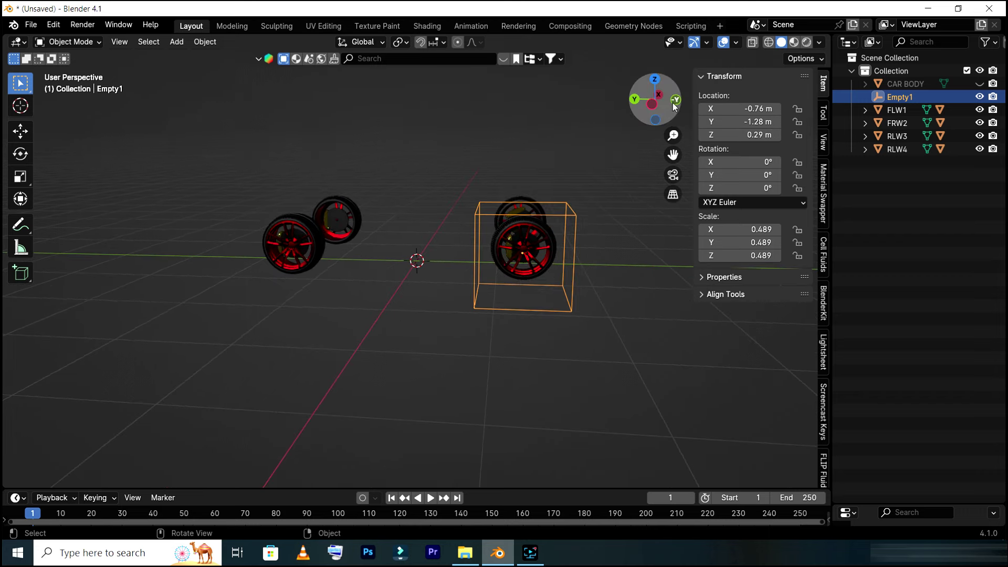
left_click_drag(674, 107, 677, 129)
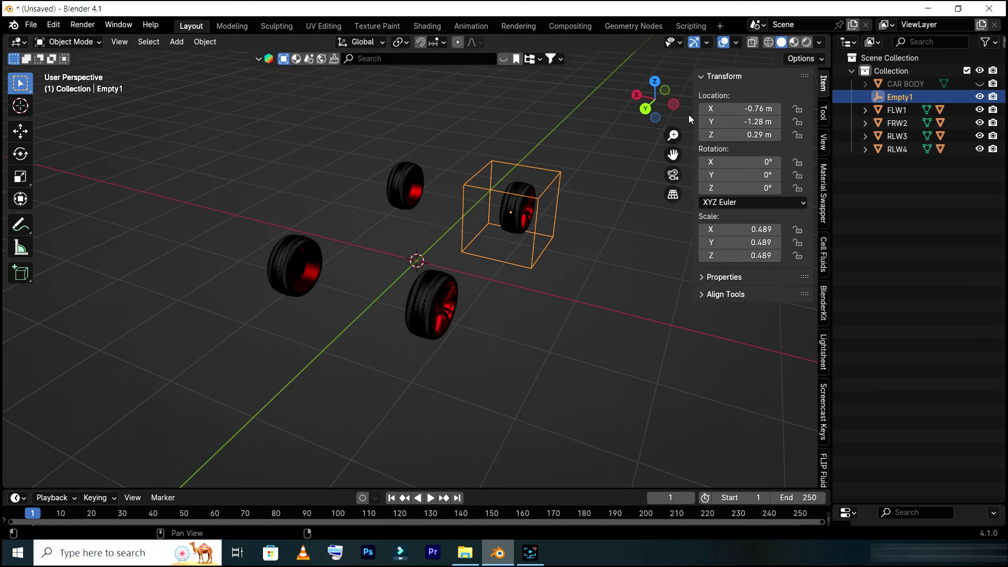
scroll(500, 236, "down", 1)
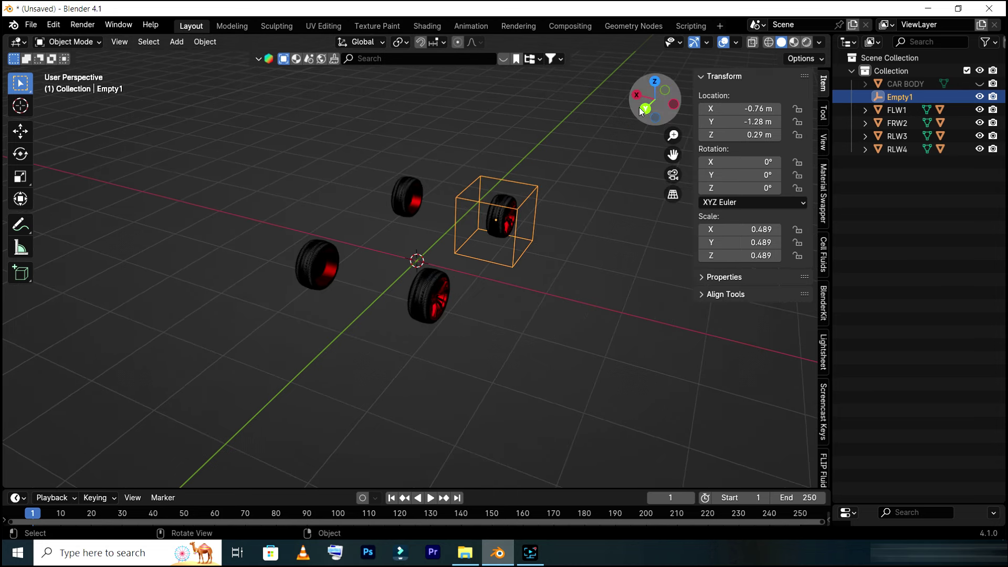
left_click(603, 263)
- In a top-down view, try a -5° Y rotation on Empty1 and undo it back to 0°
key("KP_1")
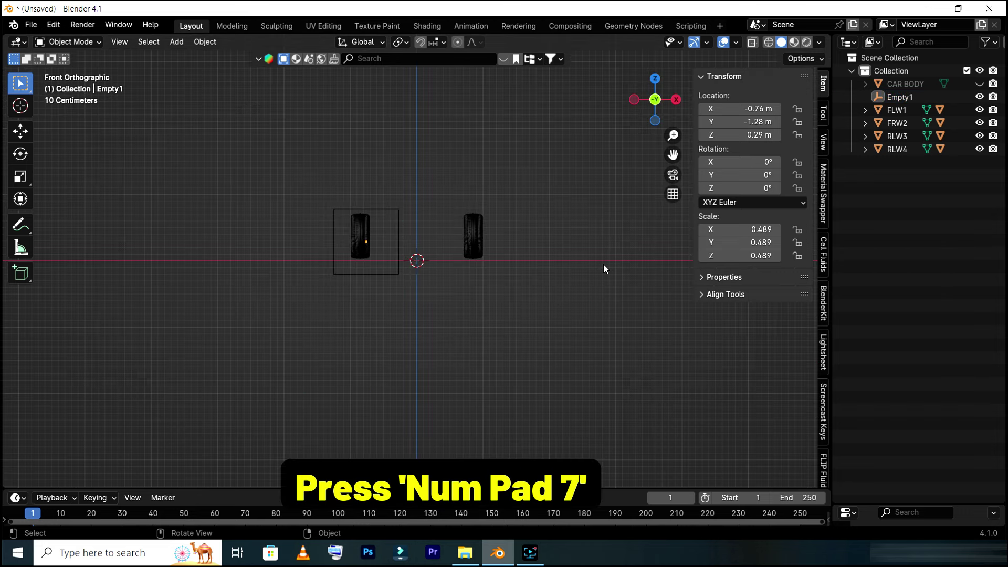
scroll(419, 233, "down", 3)
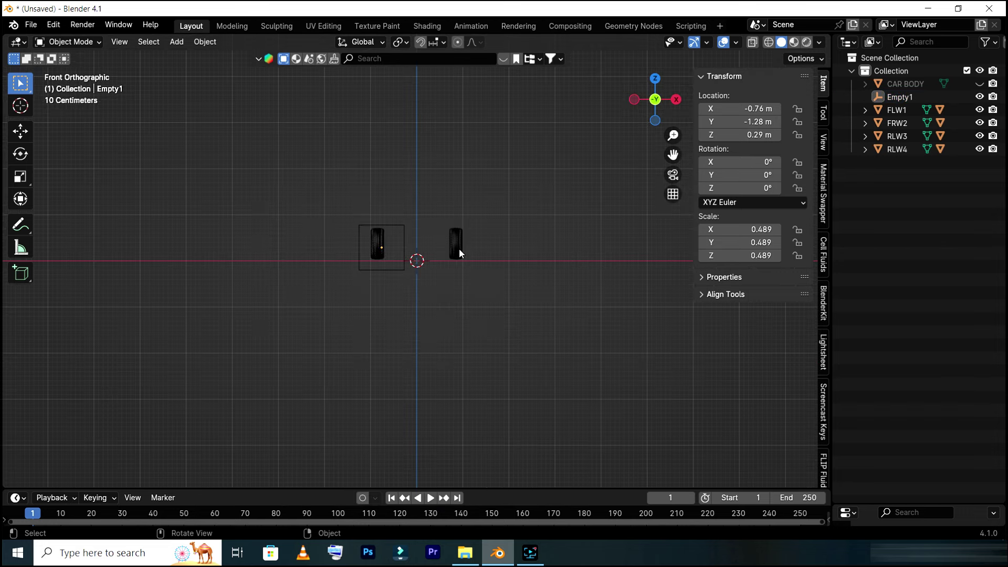
mouse_move(644, 108)
left_mouse_down()
mouse_move(632, 140)
mouse_move(633, 98)
left_mouse_up()
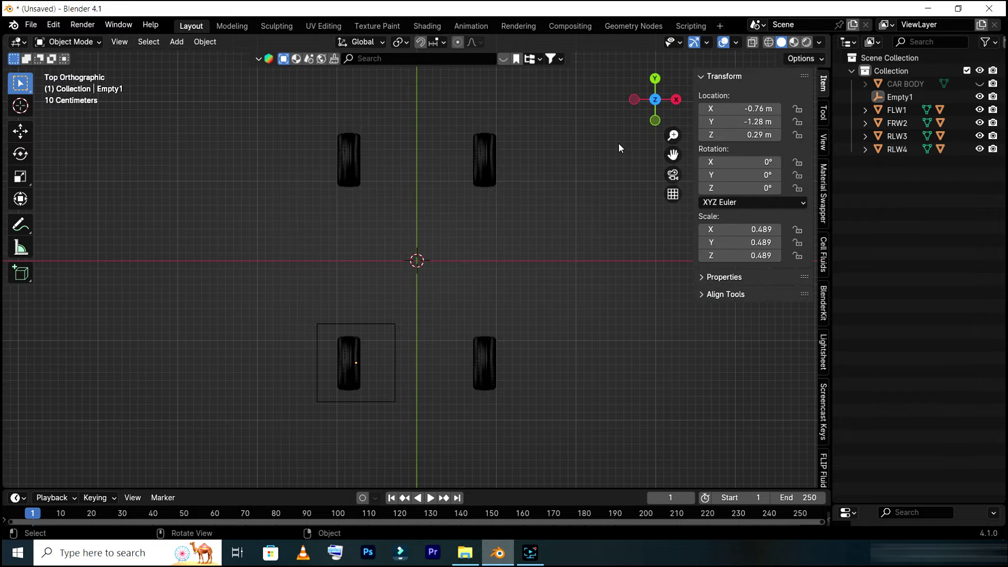
left_click_drag(655, 101, 646, 125)
left_click(899, 99)
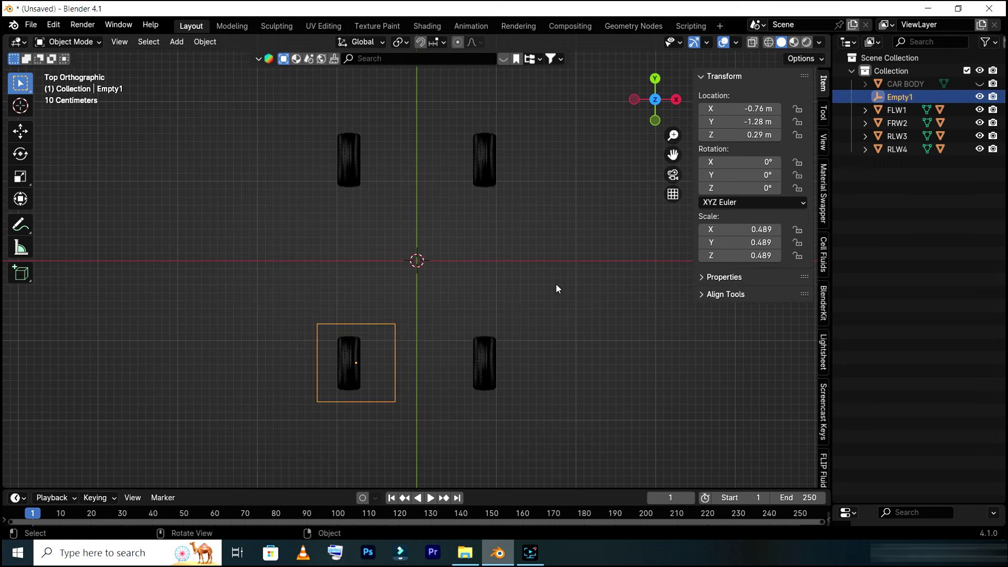
left_click(745, 175)
type("-5")
key("Return")
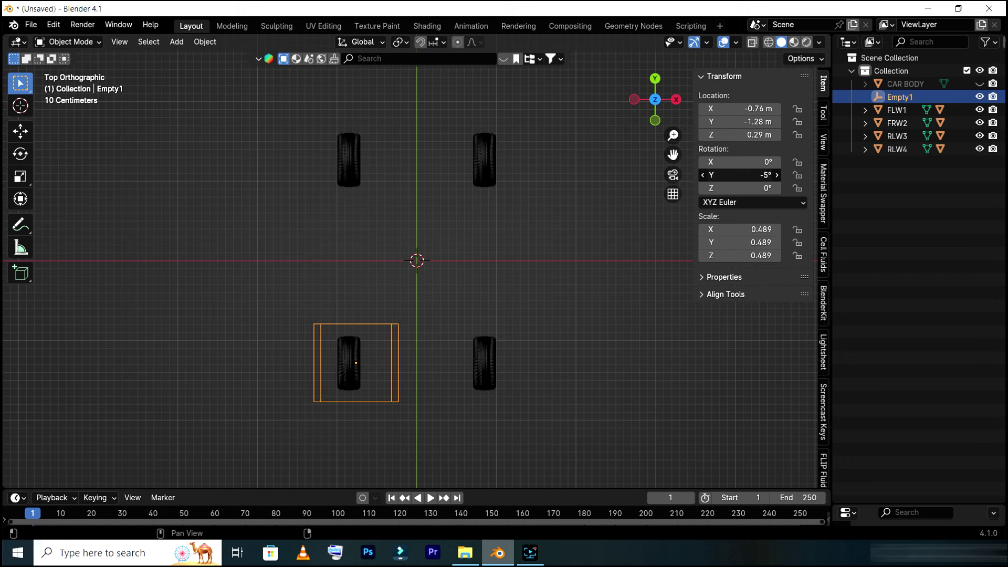
key("ctrl+z")
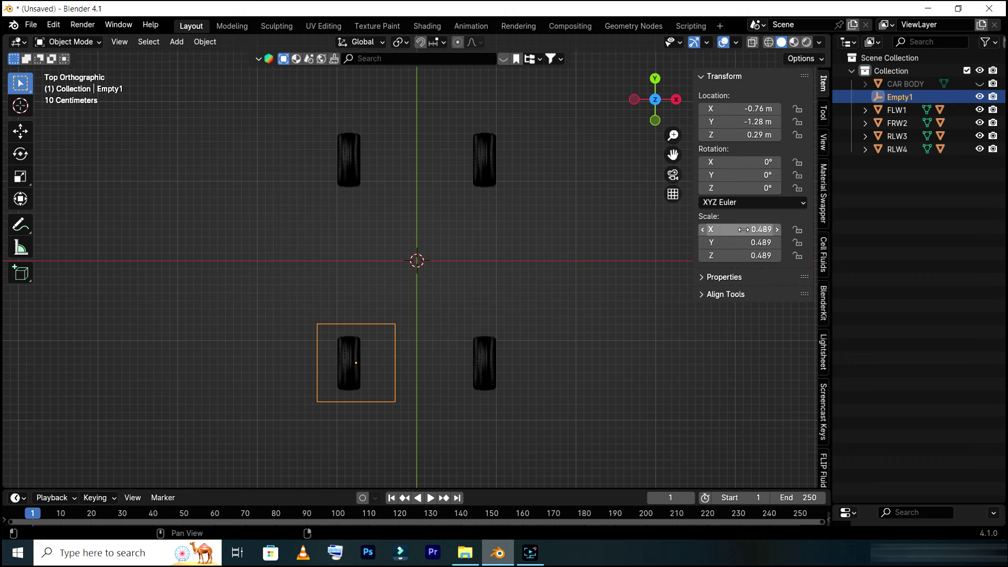
- Shrink Empty1's X and Y scale to the tire's width over the lower-left wheel
left_click_drag(743, 242, 709, 228)
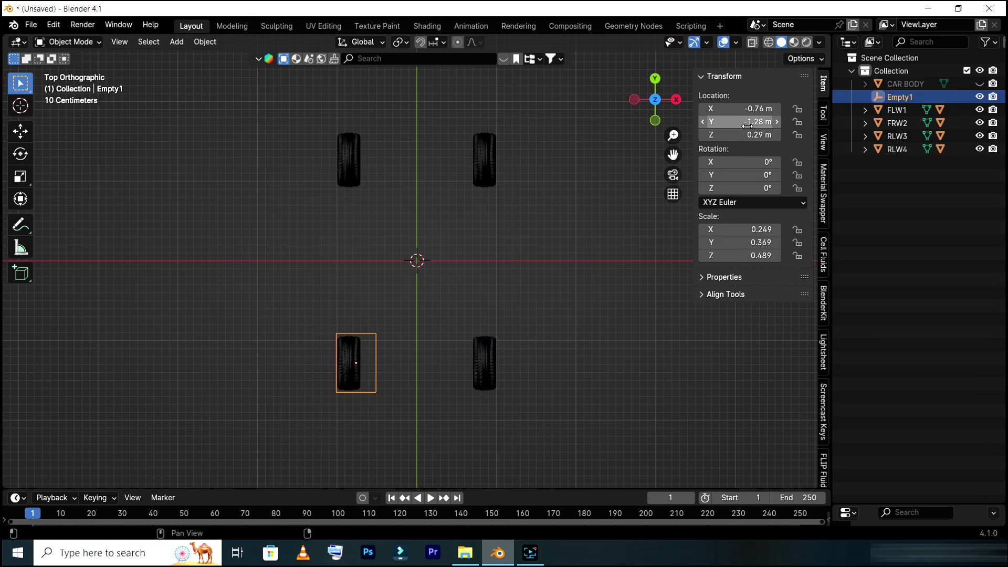
left_click_drag(748, 109, 737, 108)
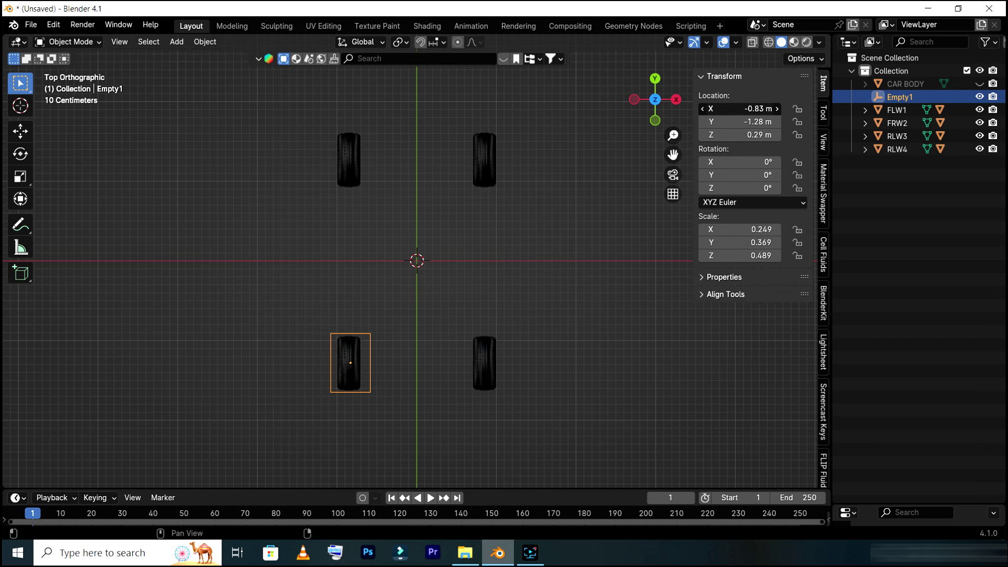
scroll(500, 286, "up", 1)
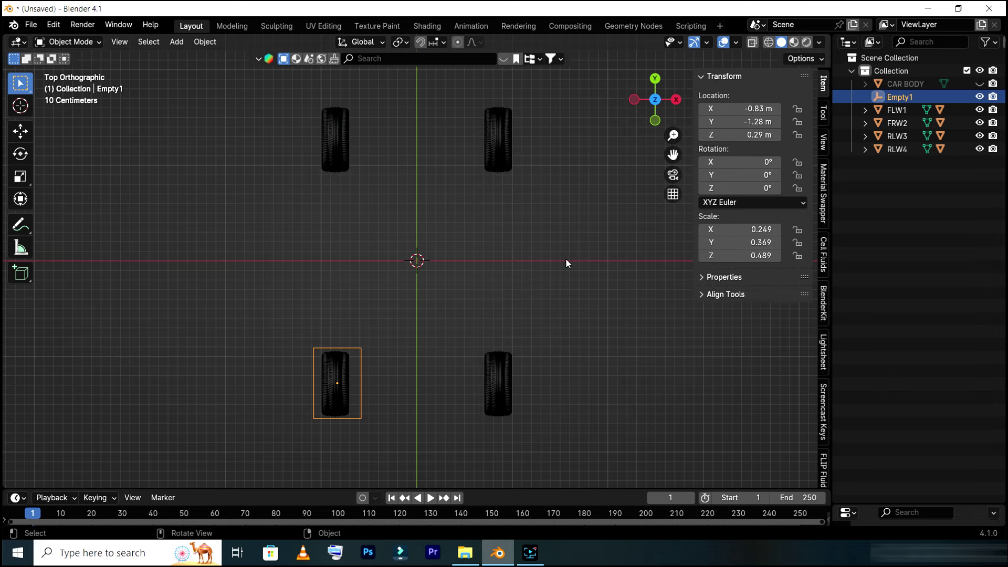
left_click_drag(672, 154, 744, 2)
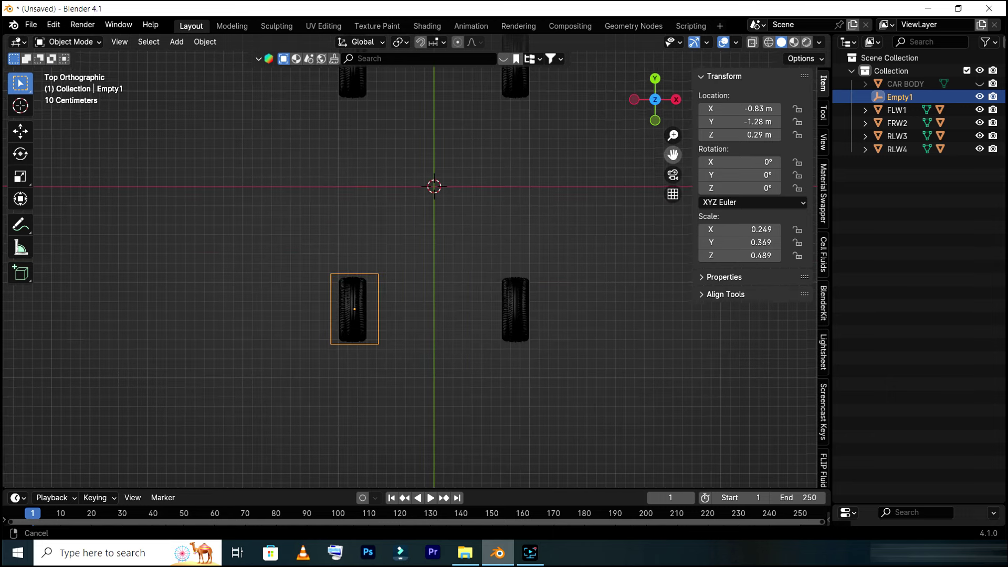
scroll(451, 246, "up", 2)
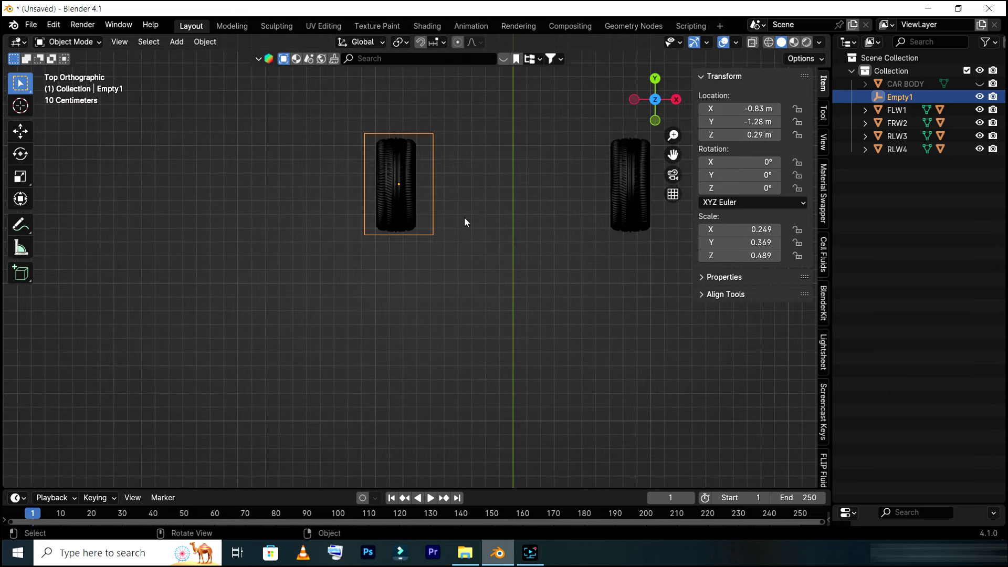
scroll(479, 223, "up", 1)
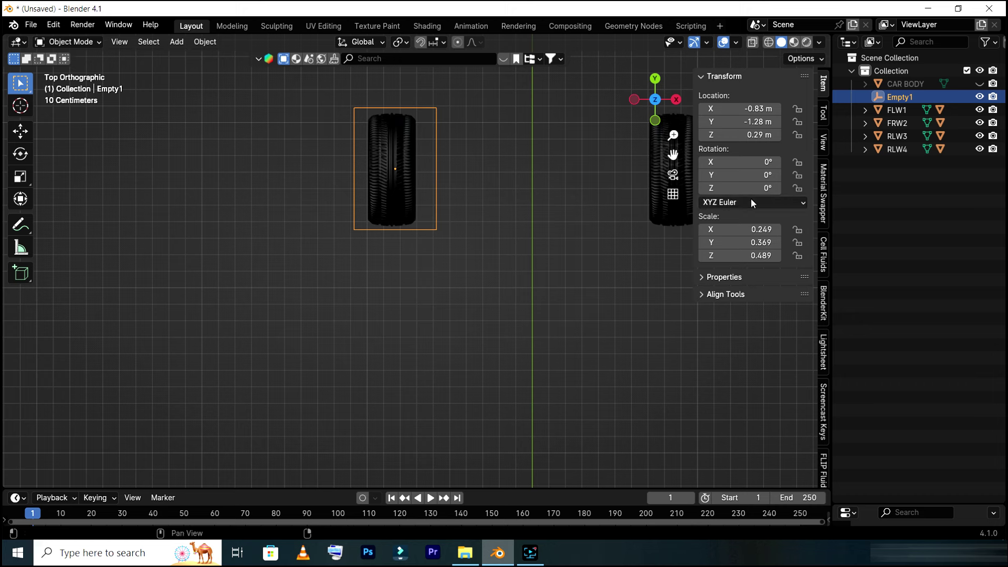
left_click_drag(740, 229, 724, 229)
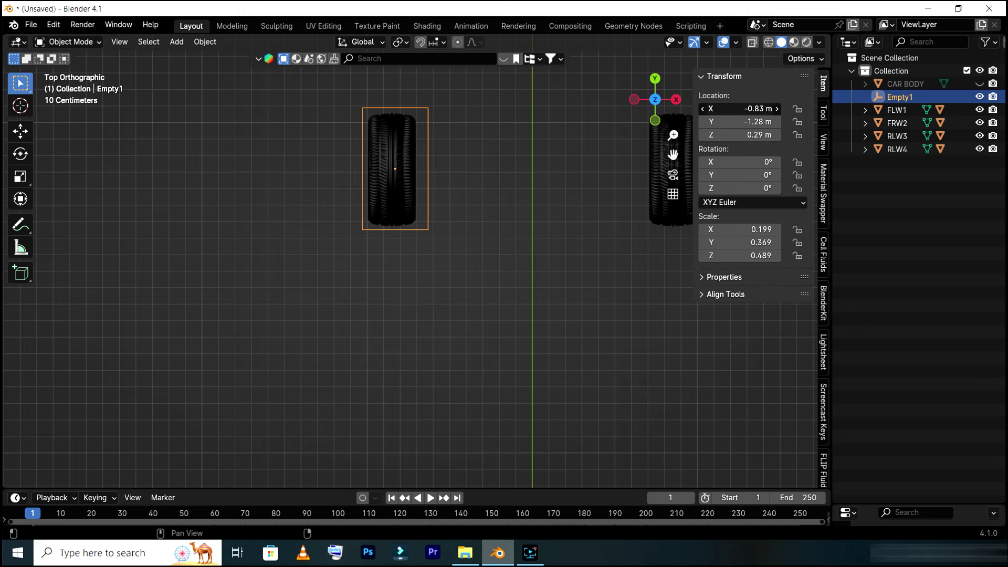
mouse_move(745, 108)
left_mouse_down()
mouse_move(735, 108)
mouse_move(750, 109)
left_mouse_up()
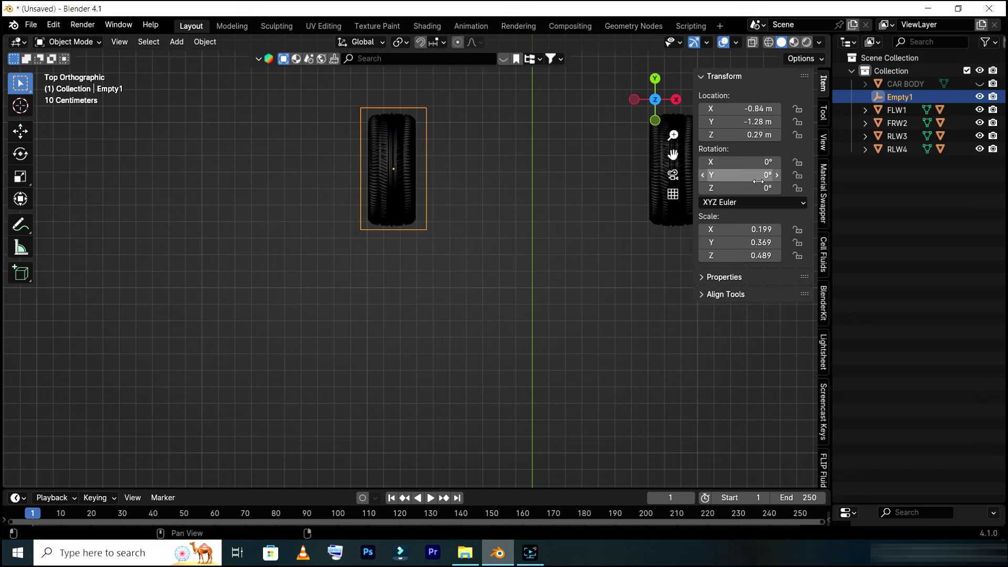
left_click_drag(745, 229, 738, 230)
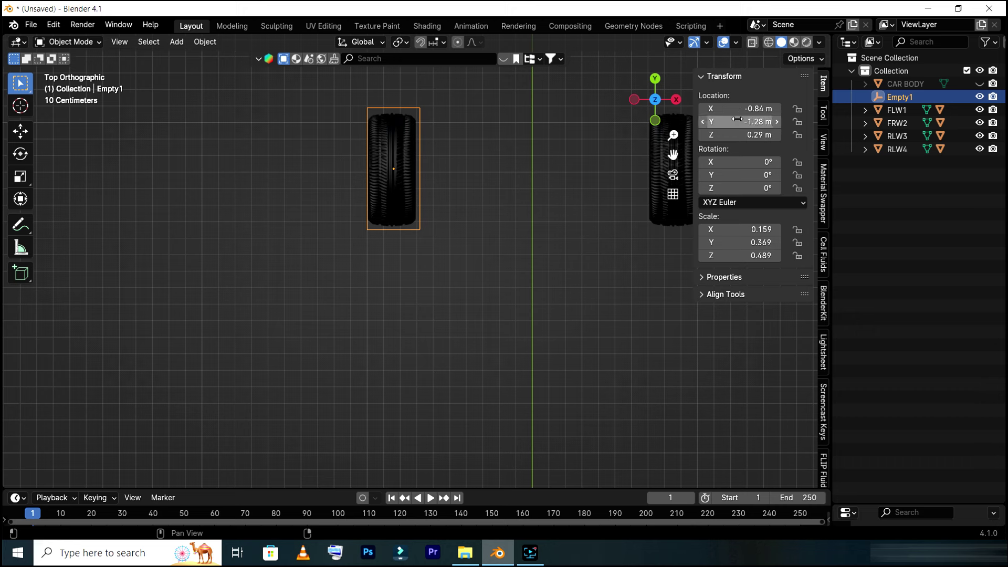
left_click_drag(737, 121, 732, 108)
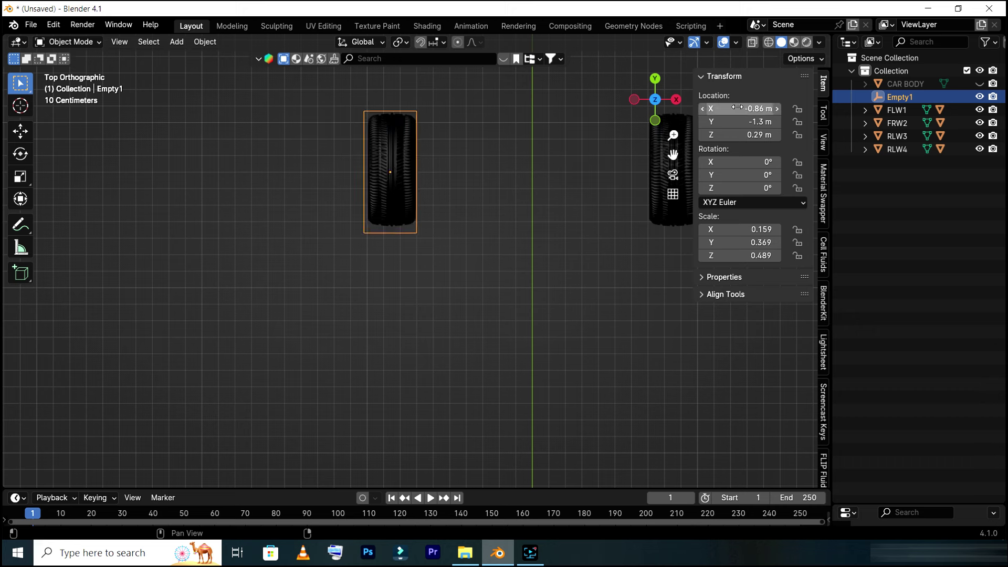
- Fine-tune Empty1 to location -0.85, -1.29, 0.29 and scale 0.159, 0.359, 0.489
key("Right")
left_click(779, 109)
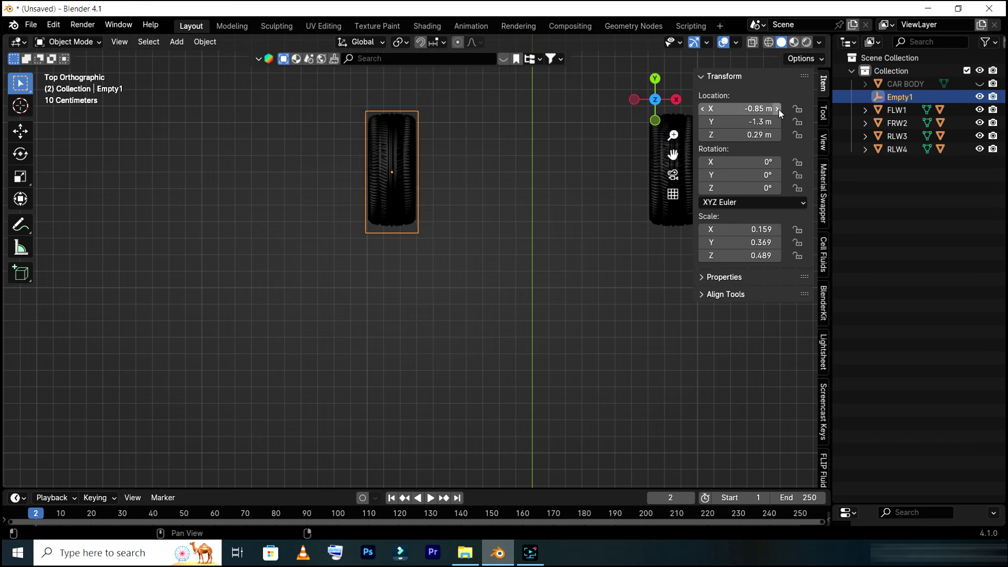
left_click(703, 110)
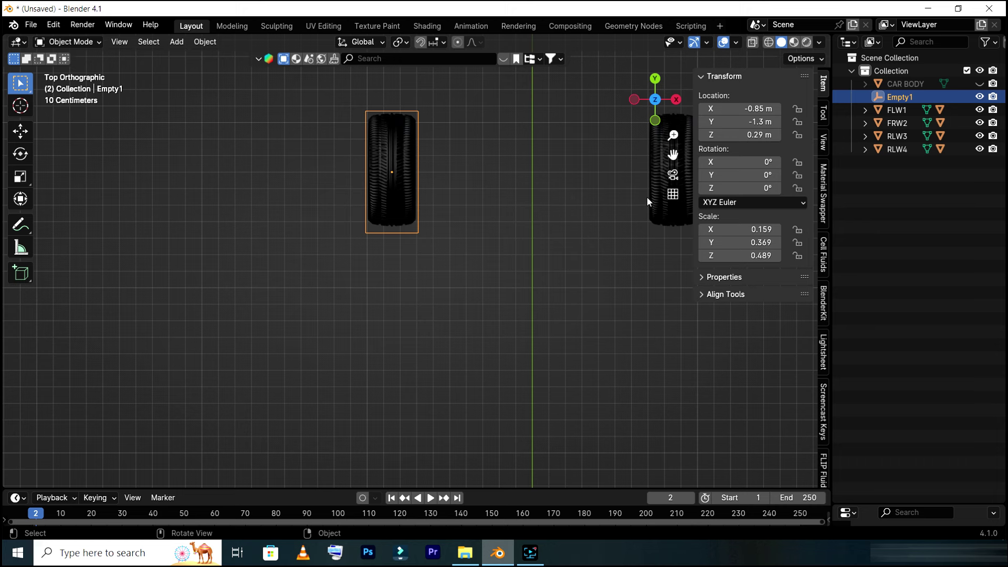
left_click_drag(761, 135, 762, 135)
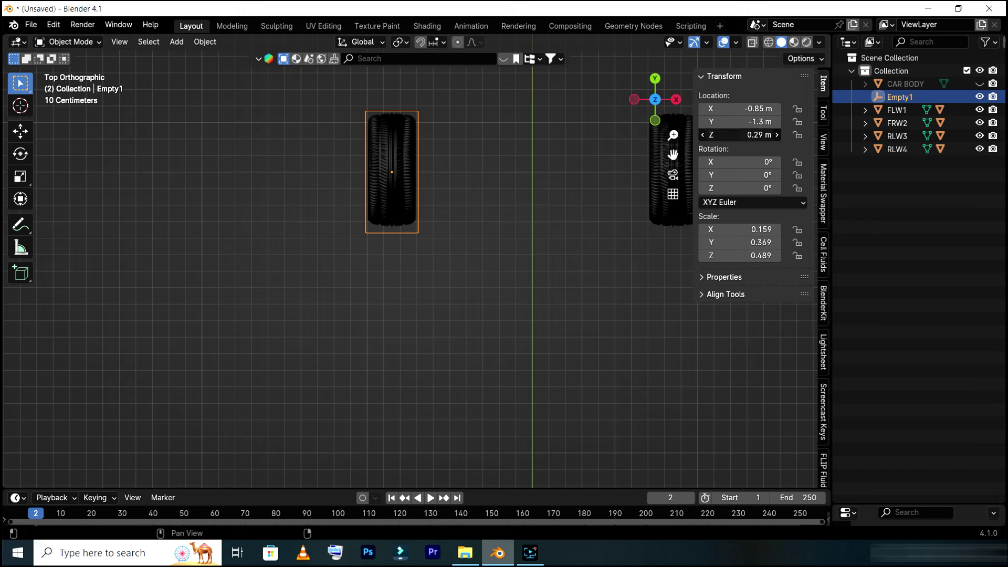
left_click(758, 134)
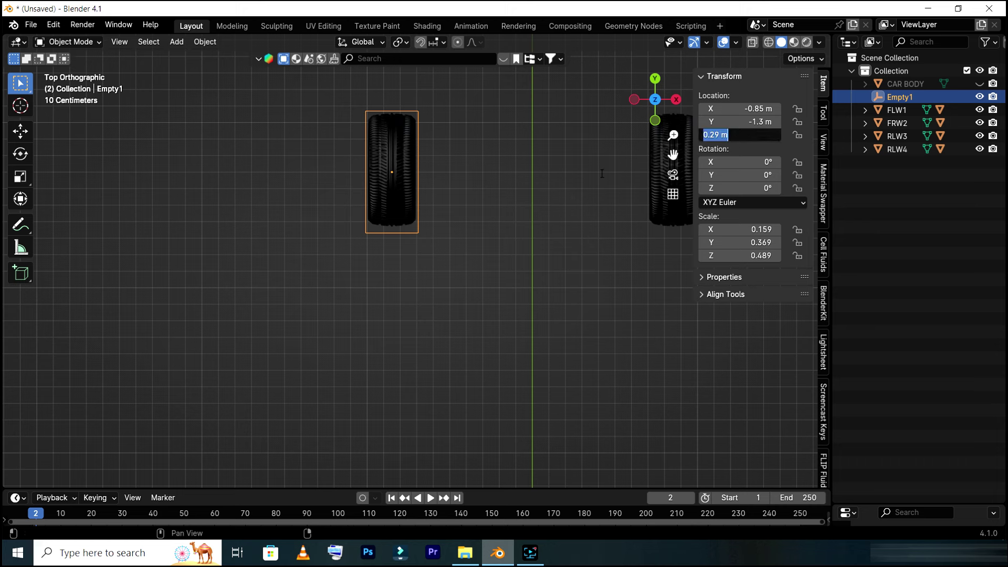
key("Return")
left_click_drag(745, 121, 756, 121)
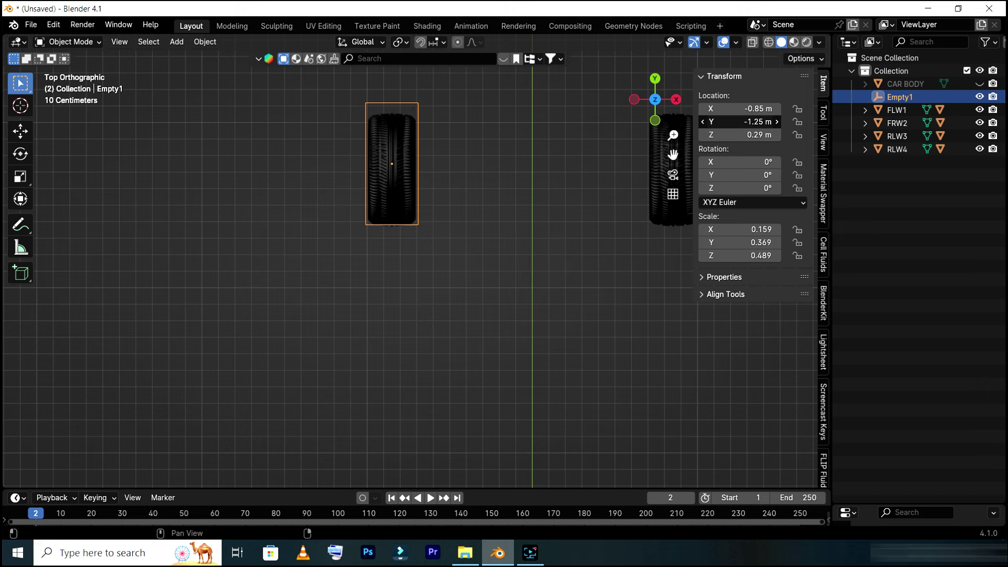
left_click(701, 124)
left_click(701, 124)
left_click(701, 124)
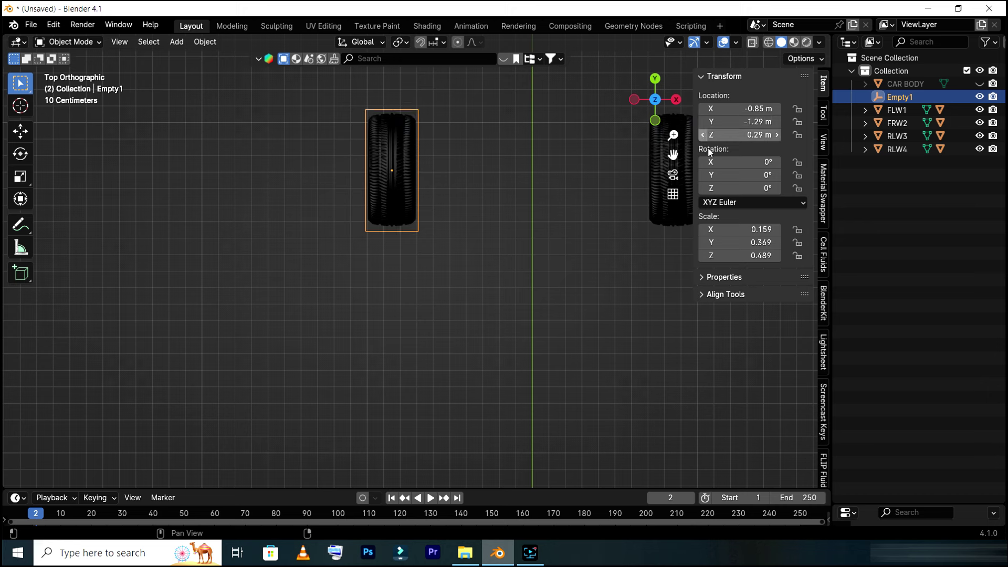
left_click(702, 243)
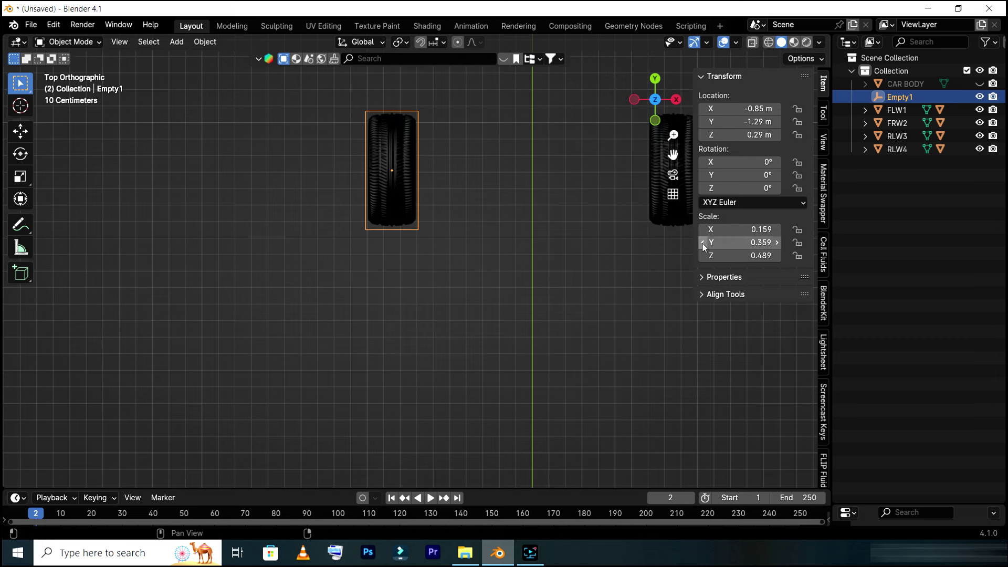
scroll(511, 188, "up", 1)
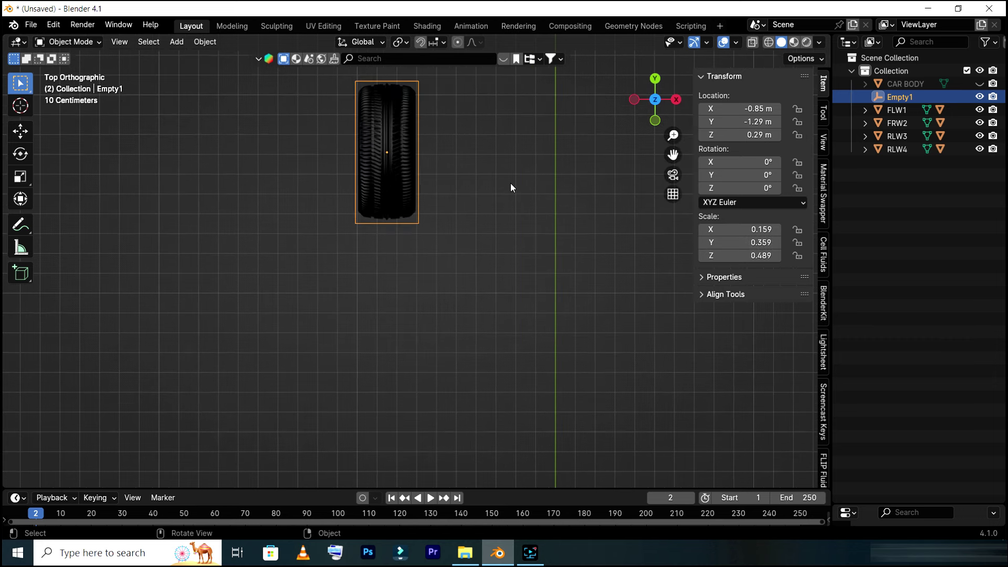
scroll(494, 169, "up", 1)
scroll(494, 169, "up", 1)
scroll(494, 169, "down", 2)
scroll(493, 169, "down", 2)
scroll(494, 169, "down", 2)
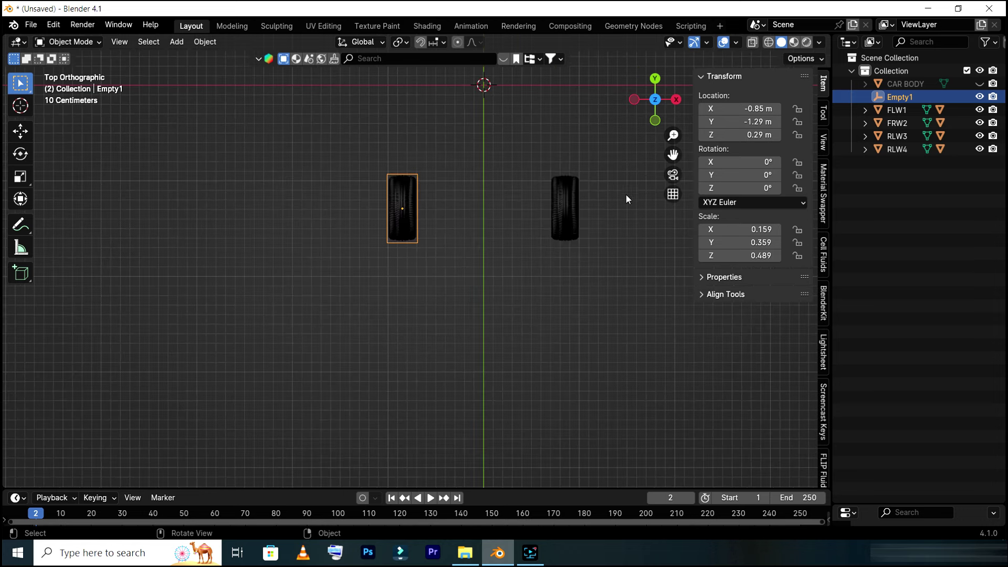
- Duplicate Empty1 along X onto the lower-right wheel as Empty1.001 at X 0.8545
left_click(908, 112)
key("shift+d")
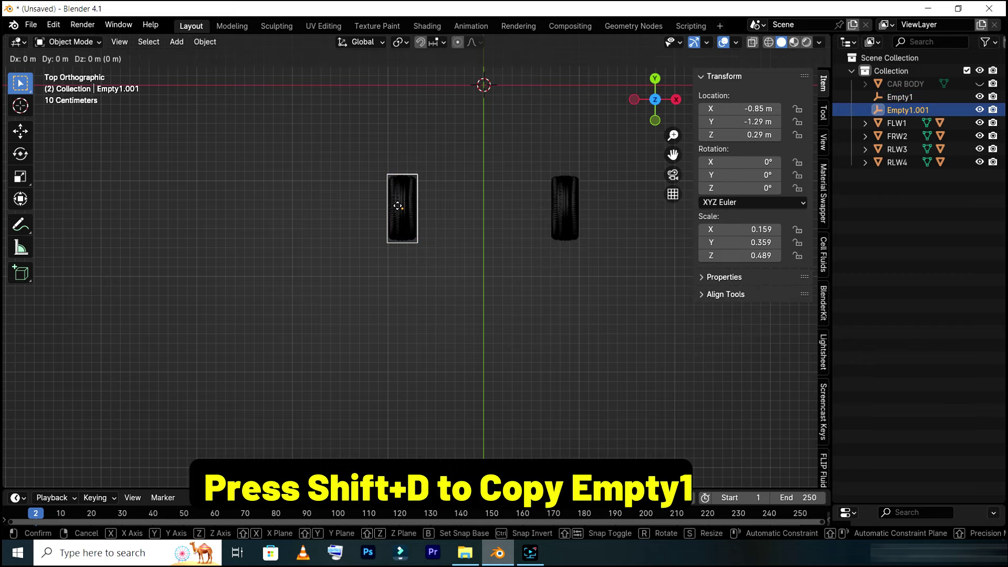
key("x")
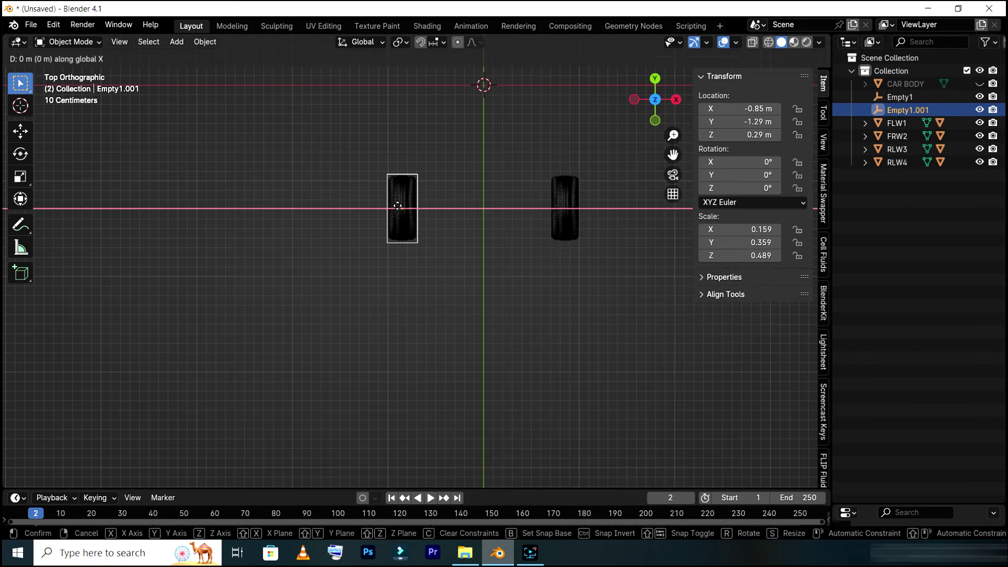
left_click(558, 213)
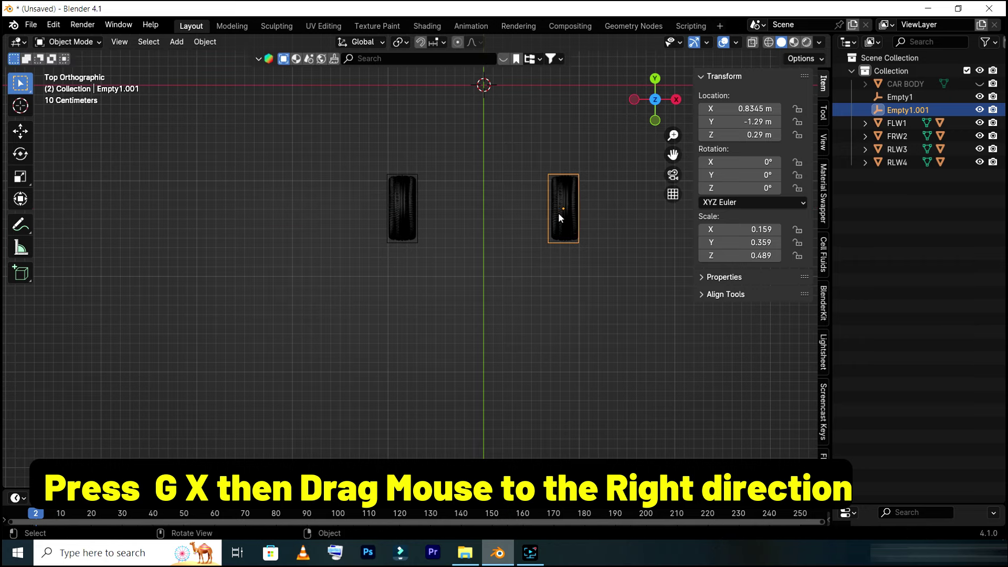
scroll(643, 175, "up", 1)
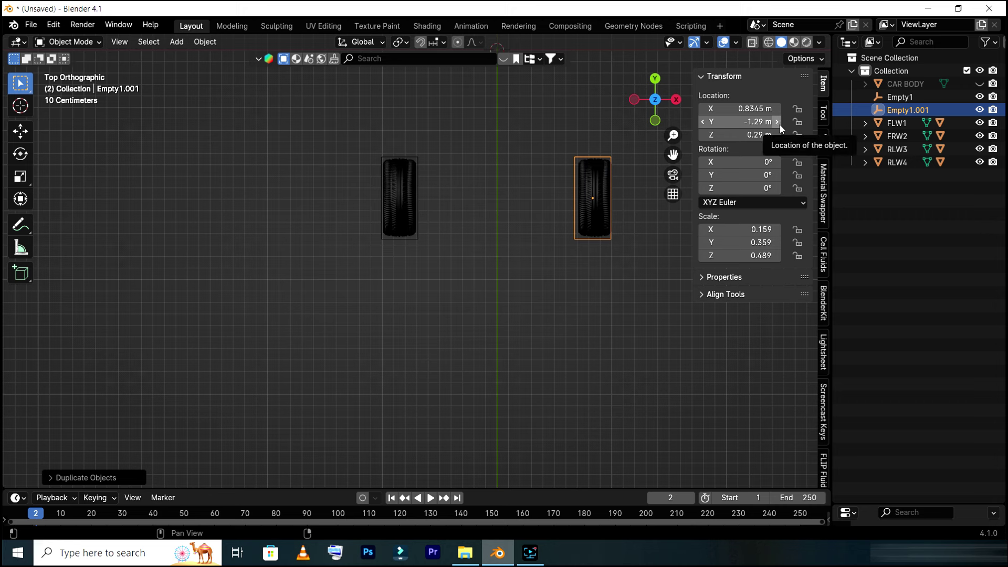
left_click(778, 109)
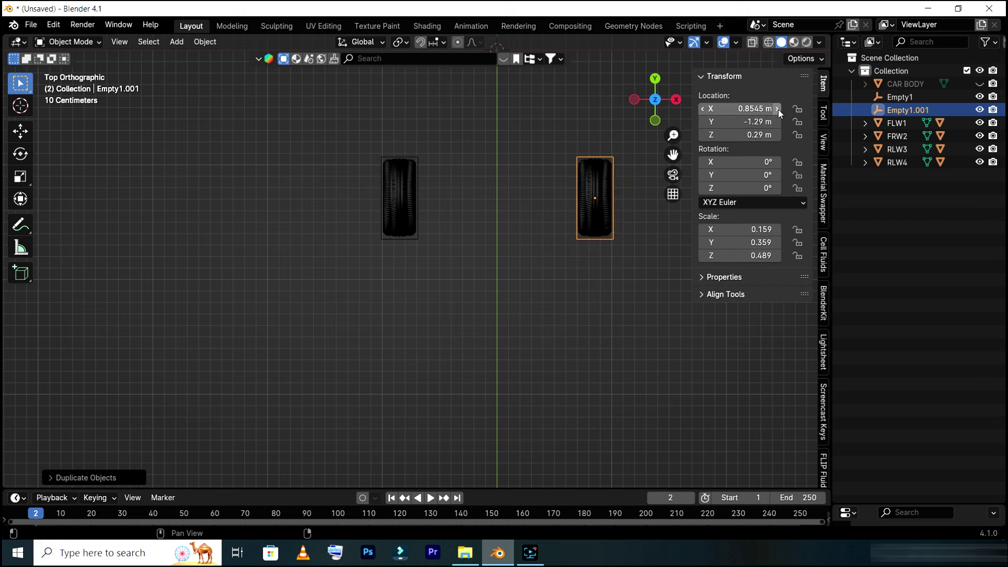
scroll(533, 141, "down", 3)
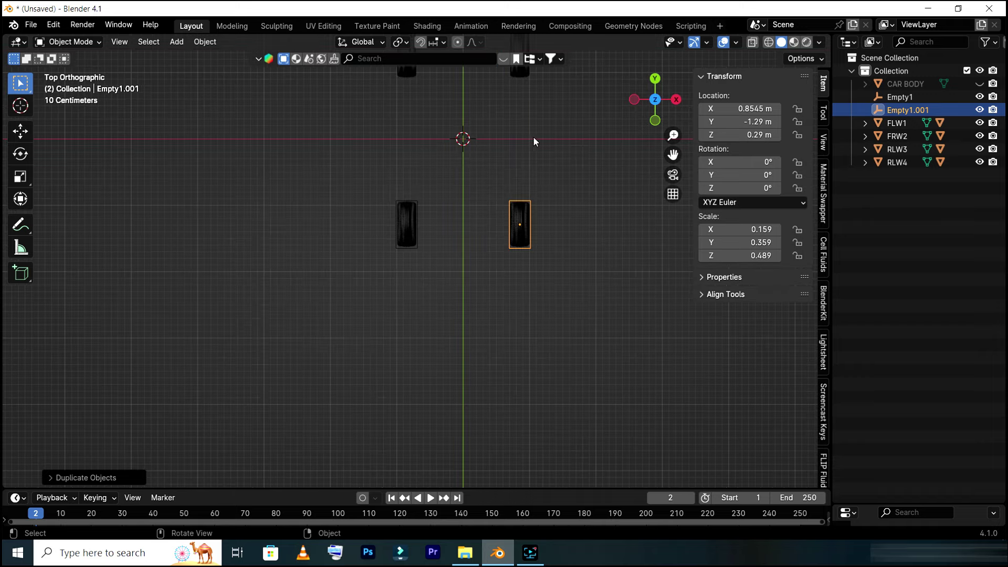
left_click_drag(672, 154, 500, 290)
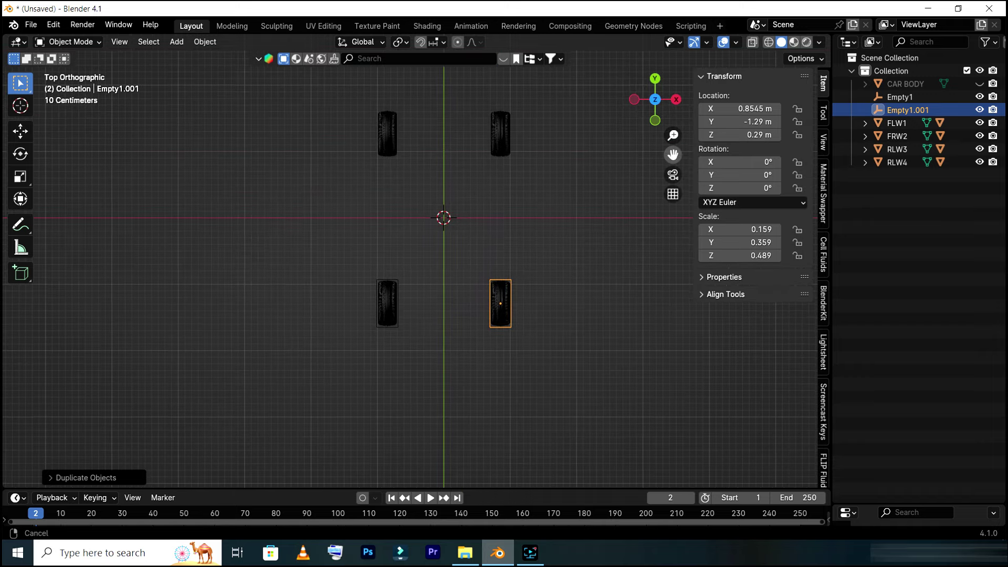
scroll(519, 289, "up", 2)
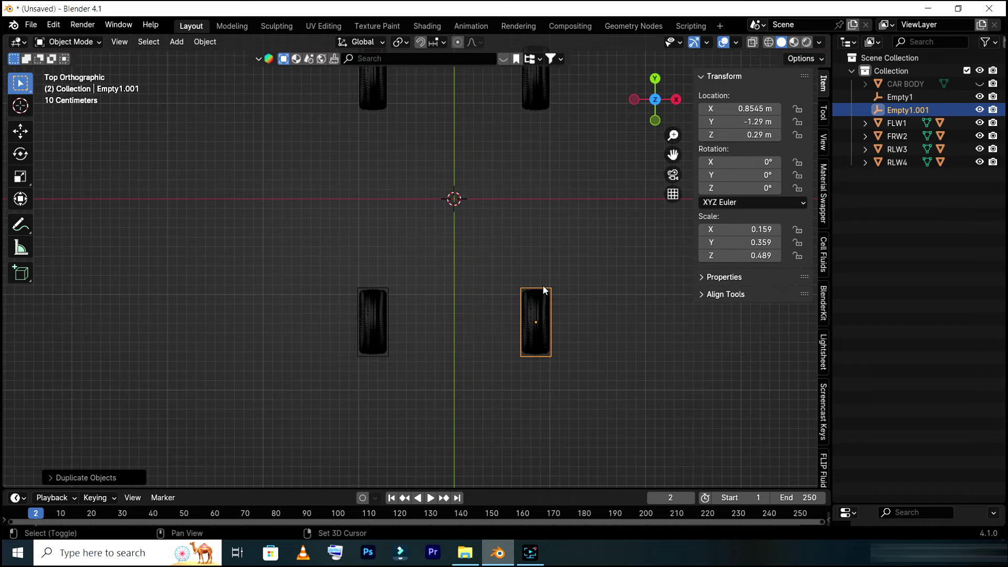
key("shift+d")
key("y")
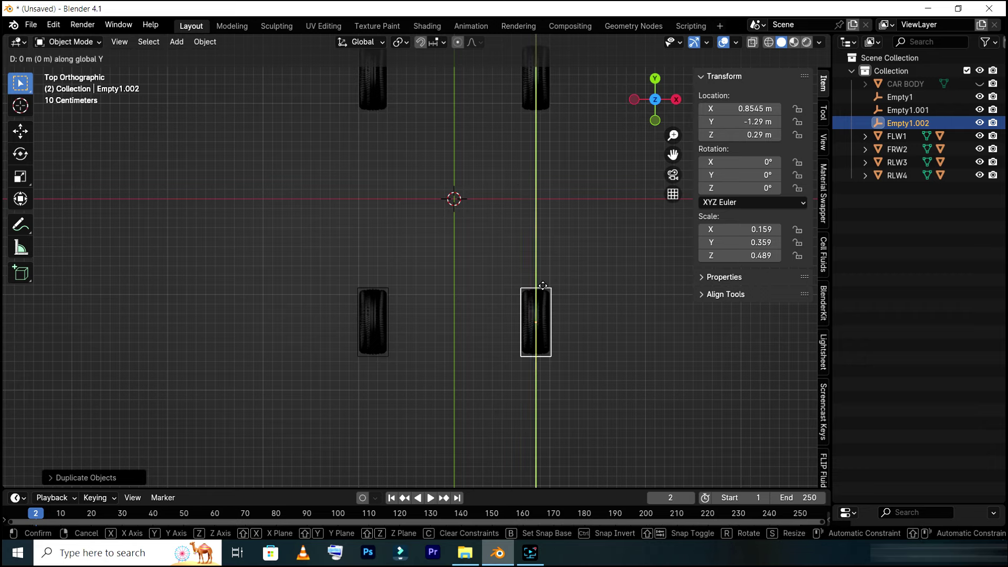
left_click(519, 42)
scroll(469, 127, "down", 2)
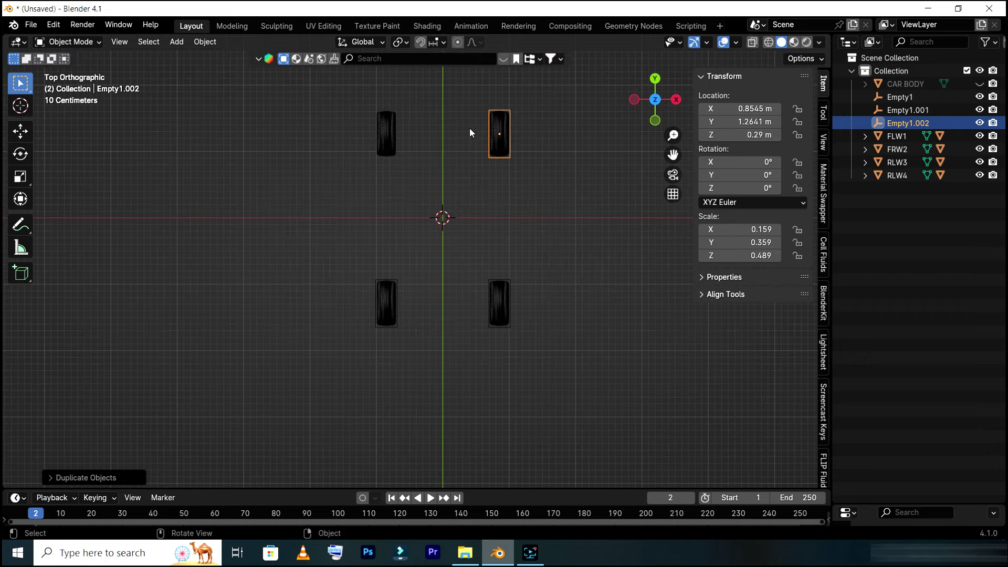
left_click(558, 144)
scroll(512, 120, "up", 1)
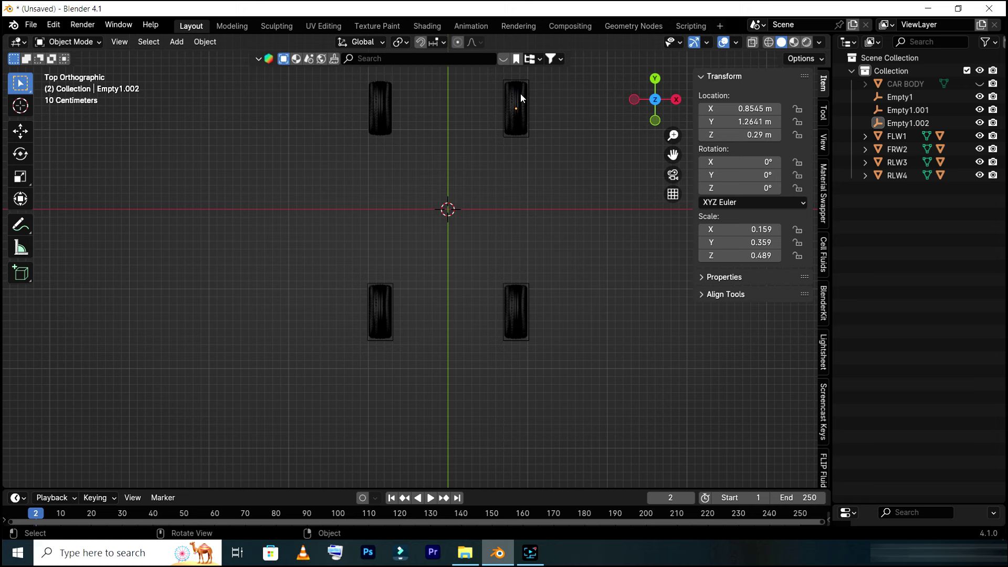
- Duplicate Empty1.002 along X onto the top-left wheel and set X to -0.84875
left_click(908, 123)
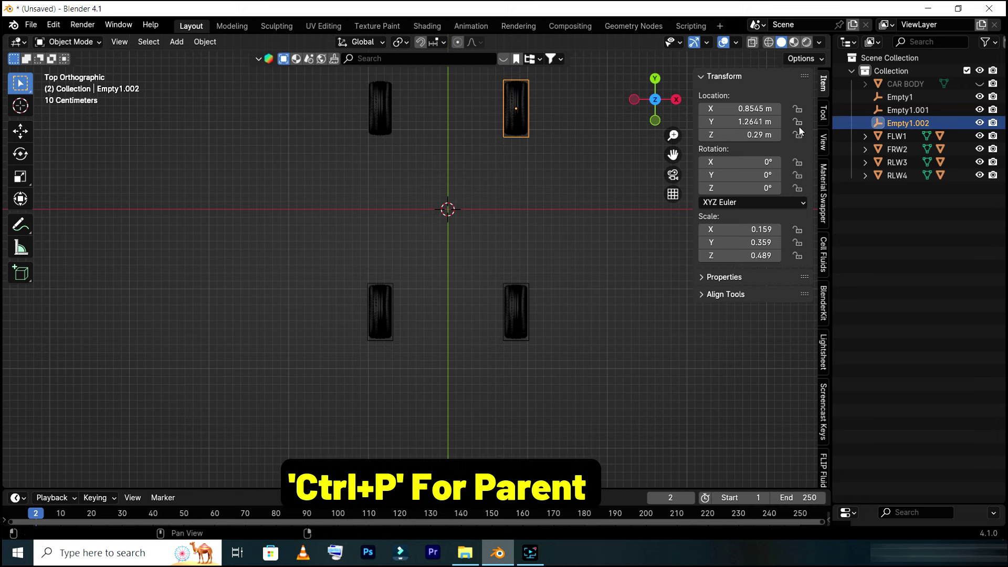
key("shift+d")
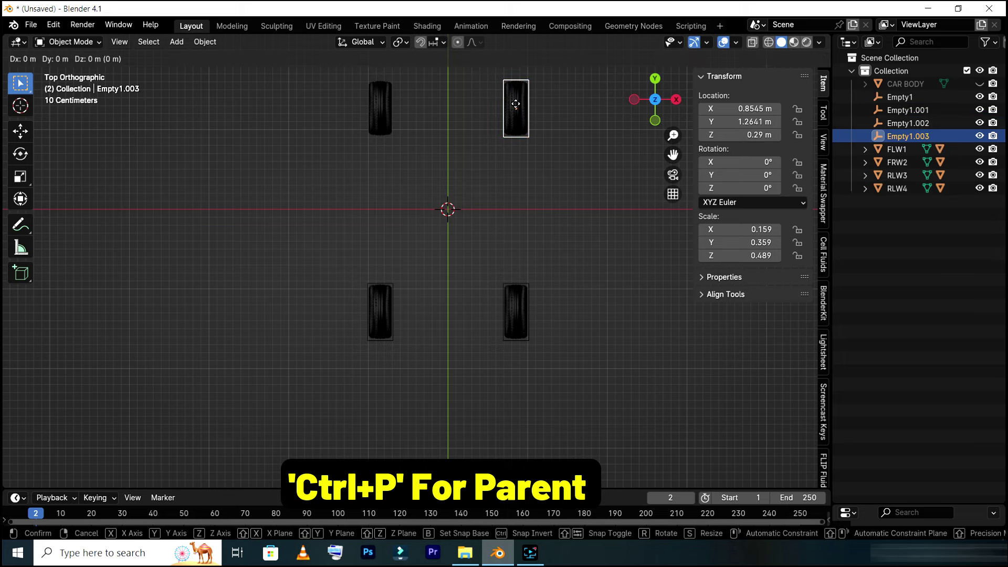
key("x")
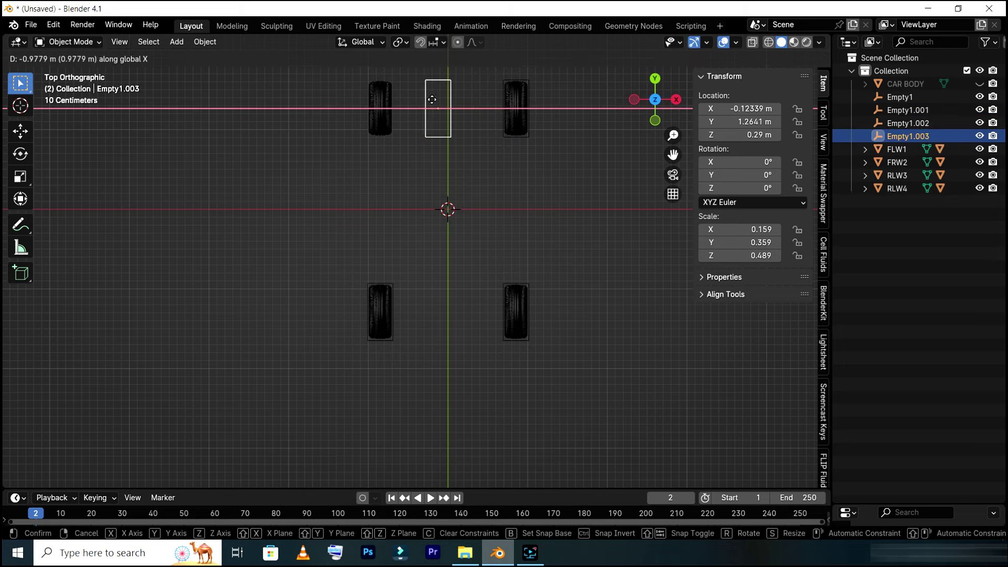
left_click(380, 98)
scroll(400, 87, "up", 1)
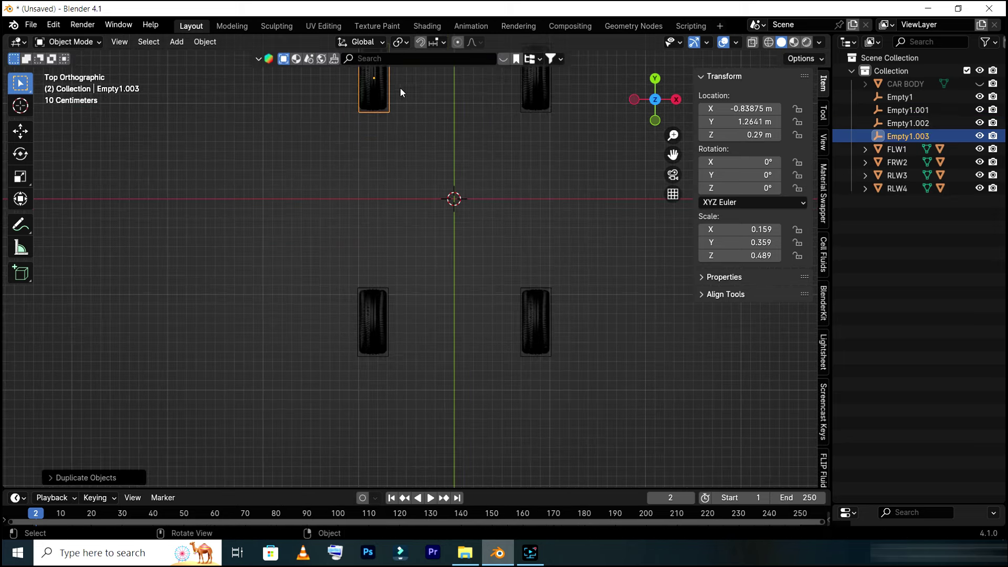
left_click_drag(680, 156, 692, 230)
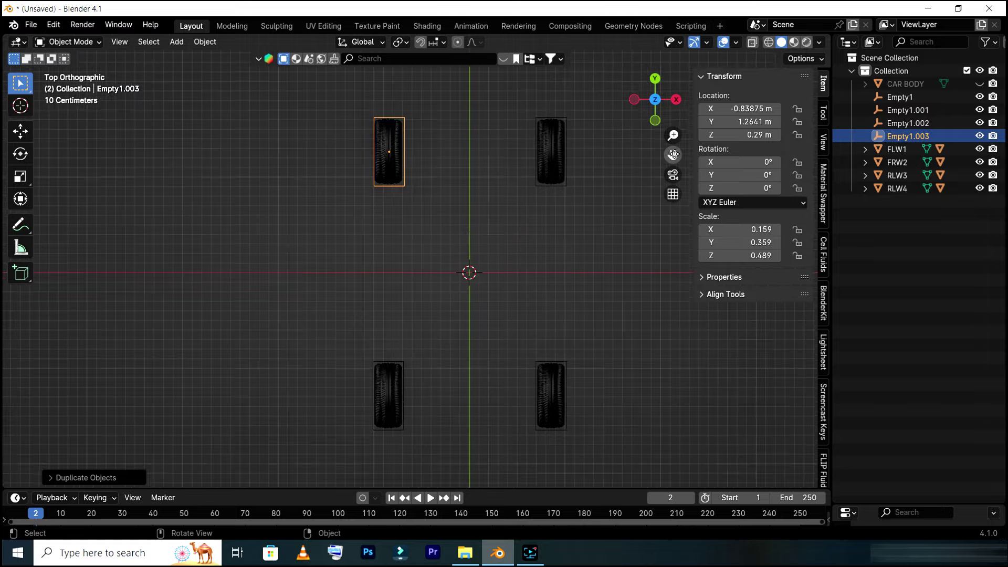
scroll(471, 107, "up", 2)
scroll(578, 144, "down", 1)
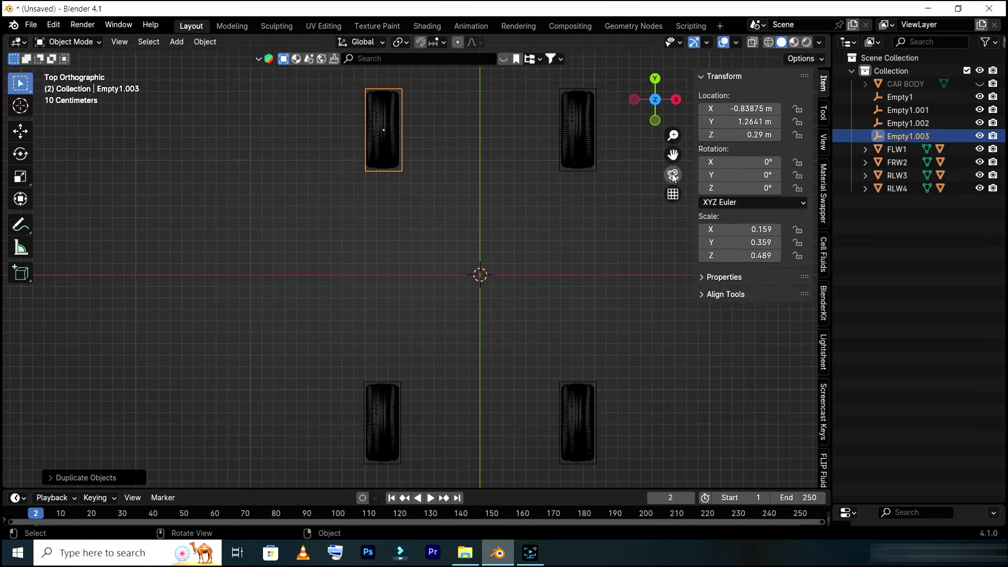
left_click_drag(672, 154, 689, 192)
scroll(495, 99, "up", 1)
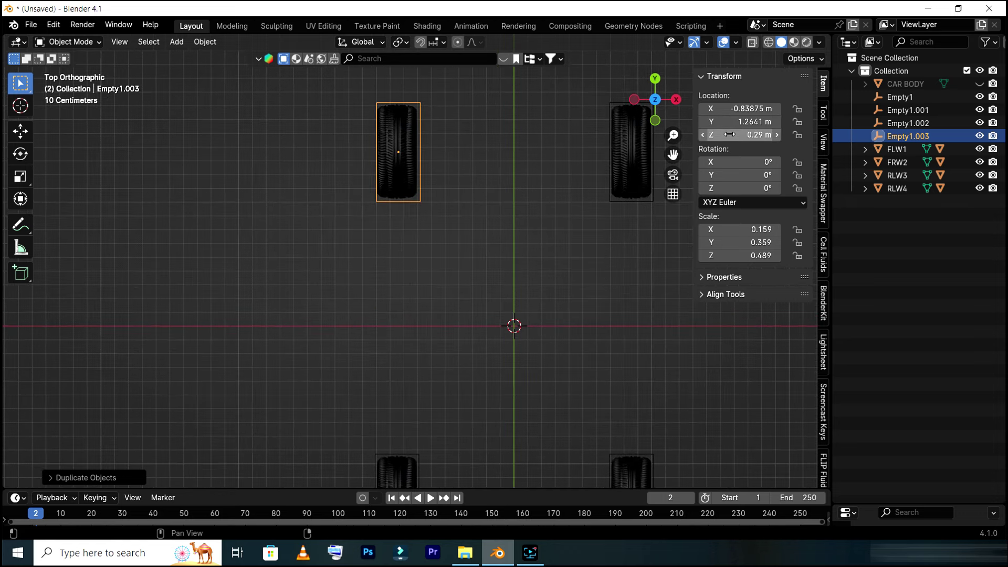
left_click(703, 123)
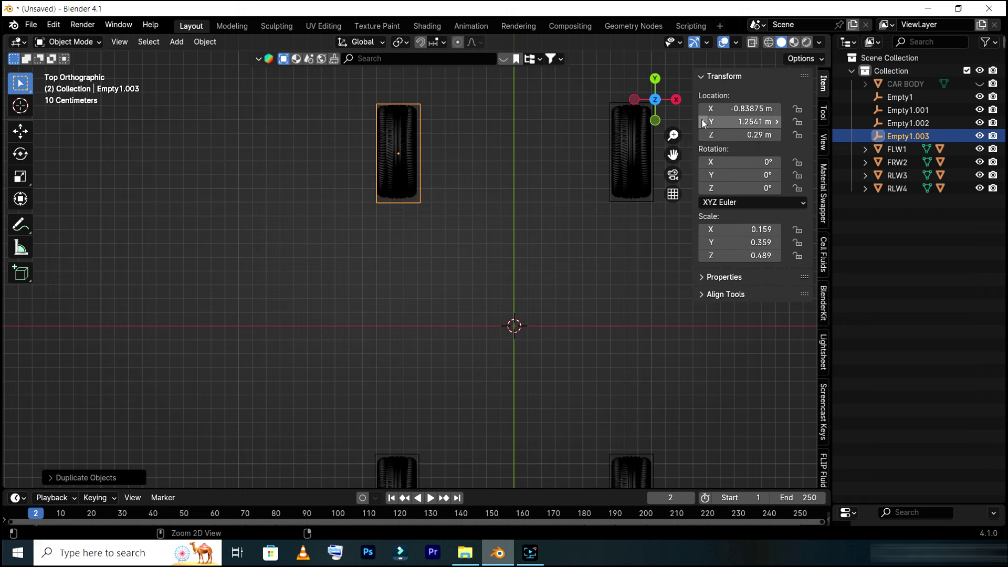
key("ctrl+z")
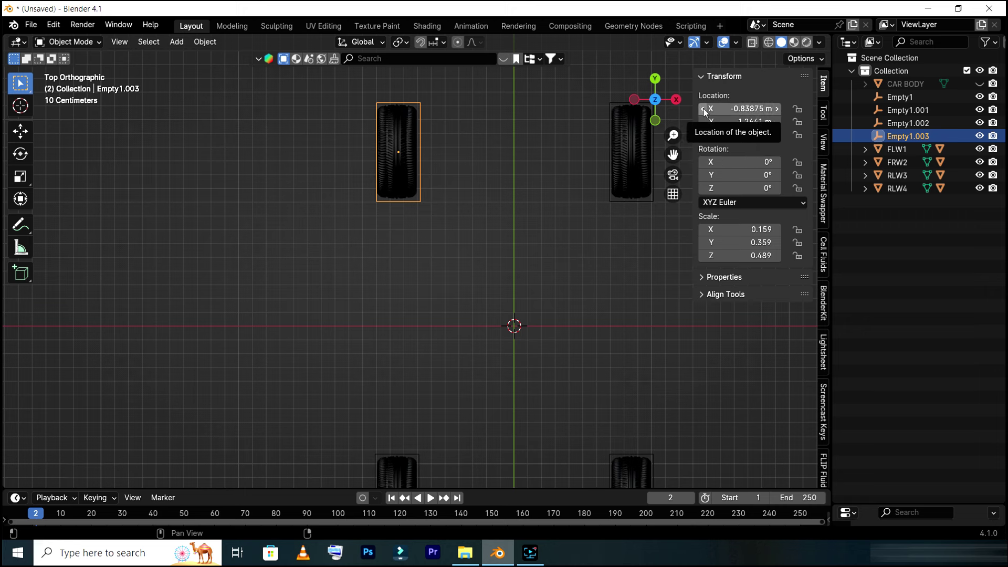
left_click(704, 109)
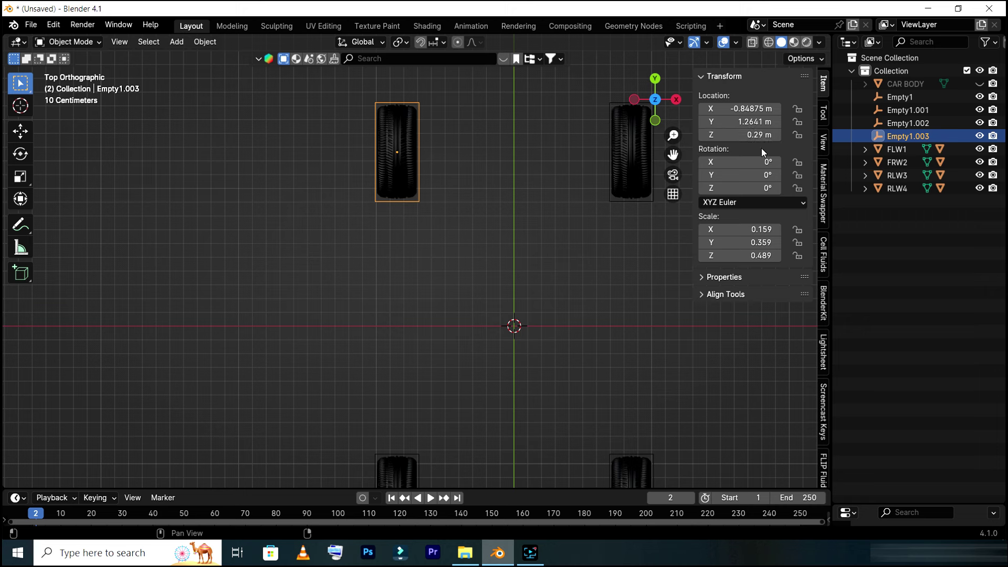
- Test Y and X nudges on Empty1.002, keeping Y 1.2641 and X 0.8545
left_click(902, 124)
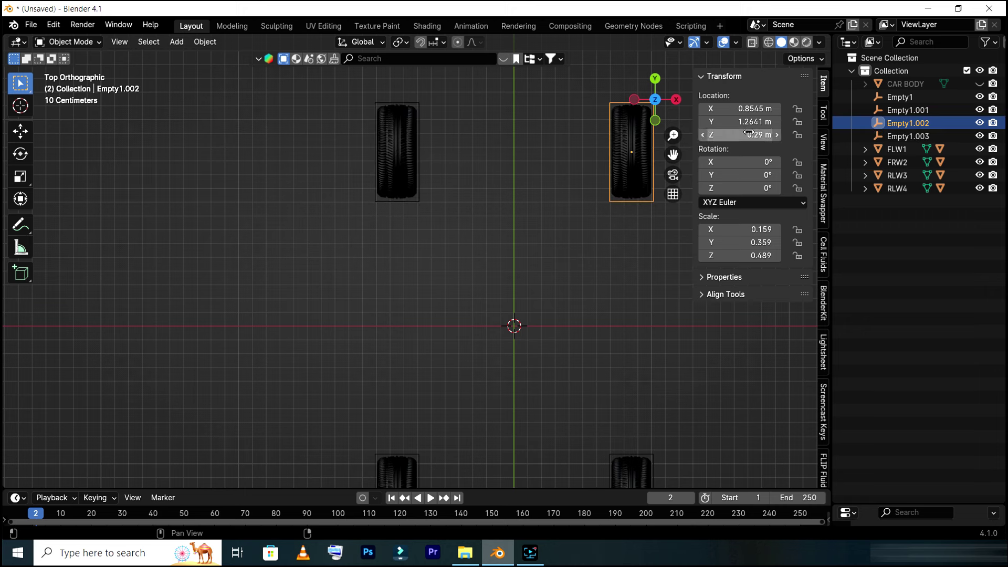
left_click(703, 121)
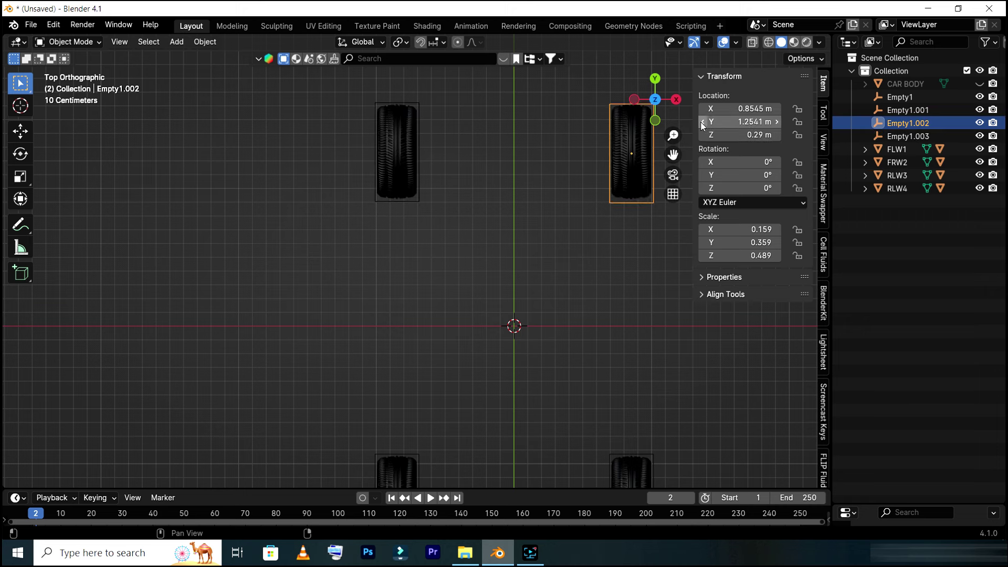
left_click(776, 122)
left_click(702, 122)
left_click(776, 122)
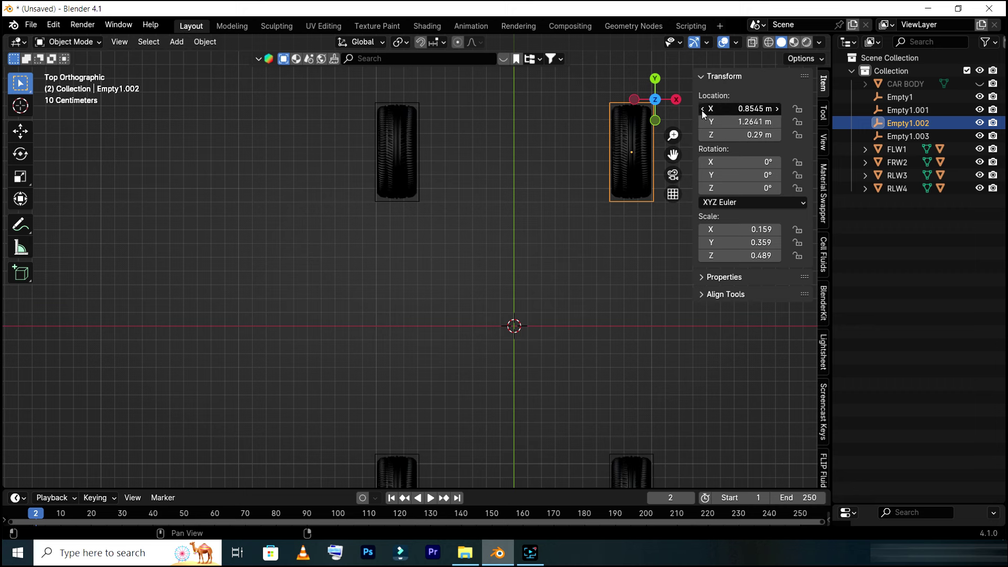
left_click(702, 109)
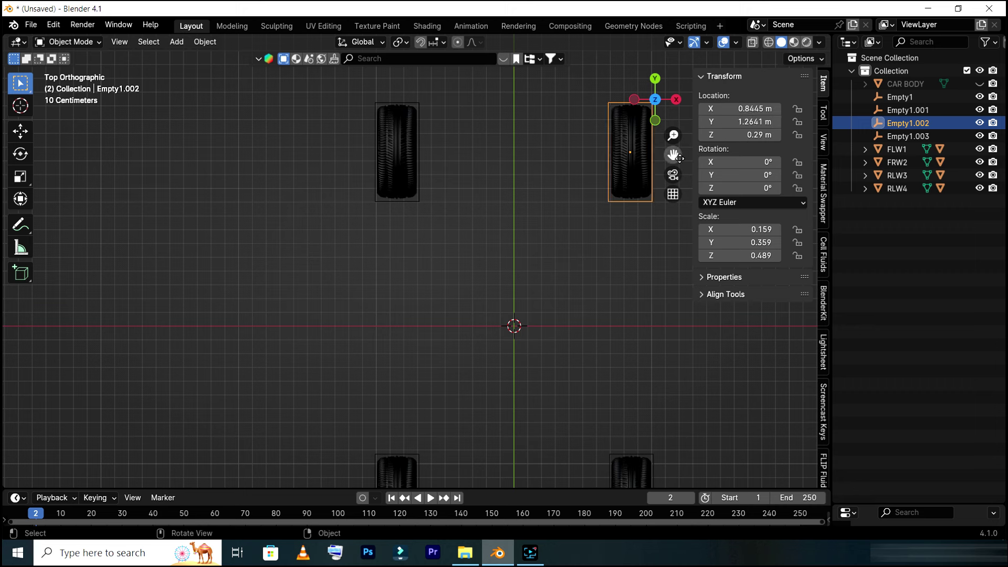
left_click(778, 108)
scroll(659, 199, "down", 2)
scroll(562, 342, "down", 2)
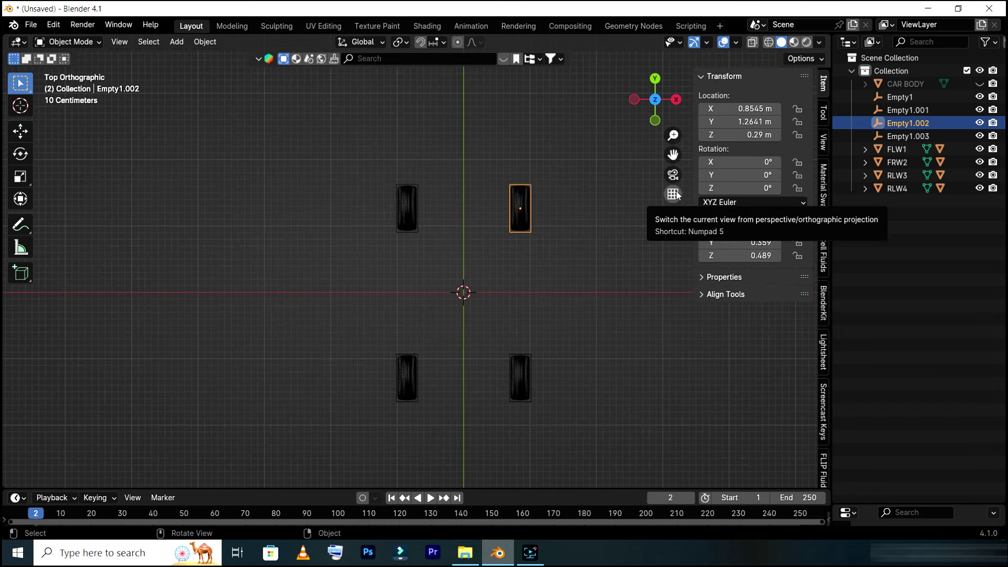
- Orbit to a side view and make a first pass shortening and raising the box
mouse_move(675, 108)
left_mouse_down()
mouse_move(651, 126)
mouse_move(630, 99)
mouse_move(651, 105)
mouse_move(558, 241)
left_mouse_up()
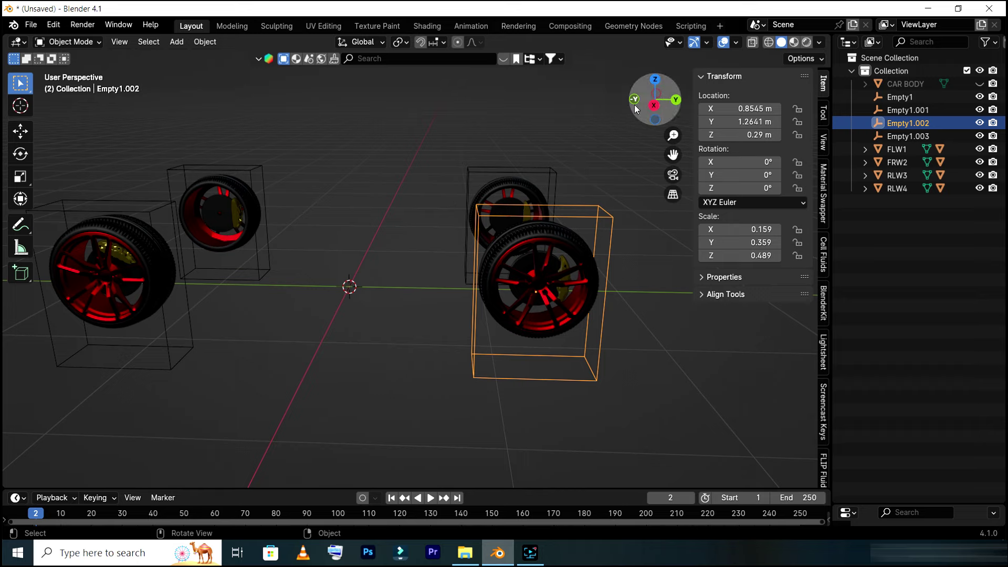
mouse_move(651, 103)
left_mouse_down()
mouse_move(630, 105)
mouse_move(653, 103)
left_mouse_up()
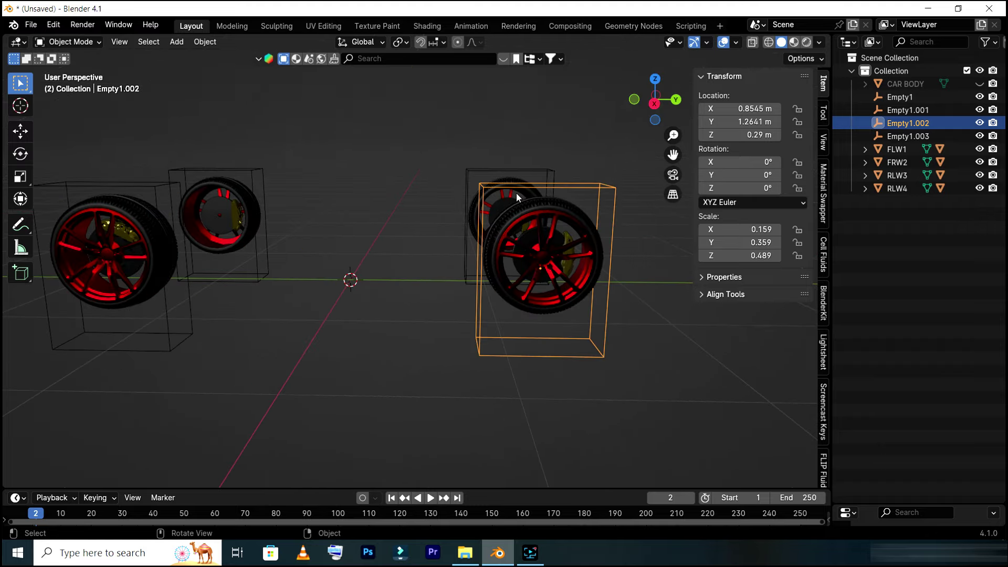
scroll(515, 193, "down", 1)
scroll(515, 193, "down", 2)
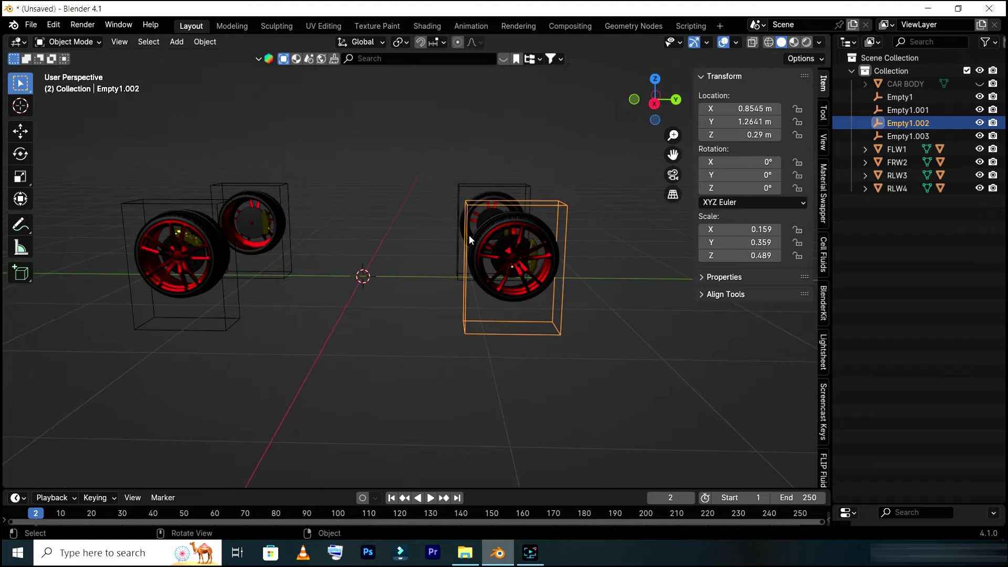
left_click_drag(640, 115, 657, 113)
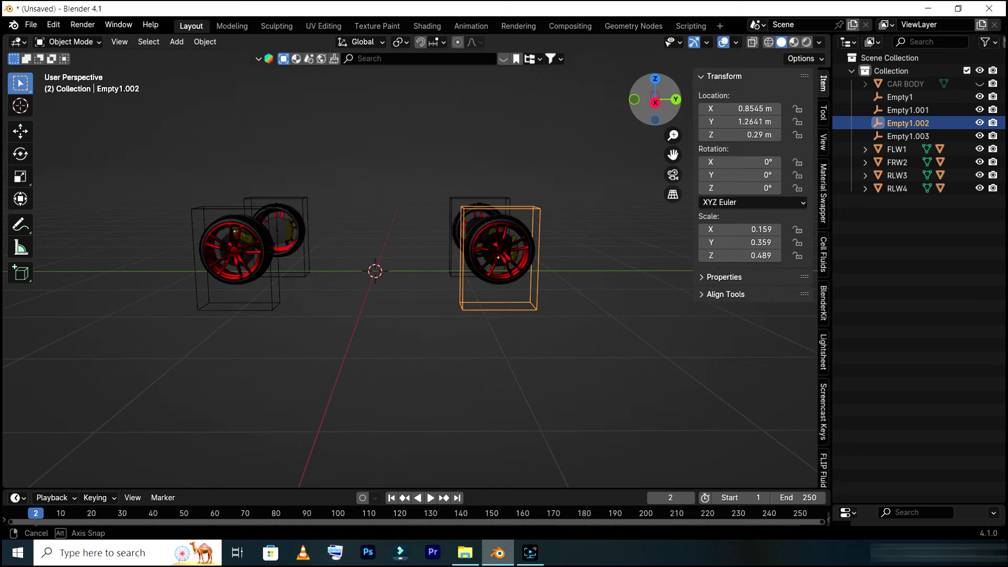
scroll(562, 192, "up", 2)
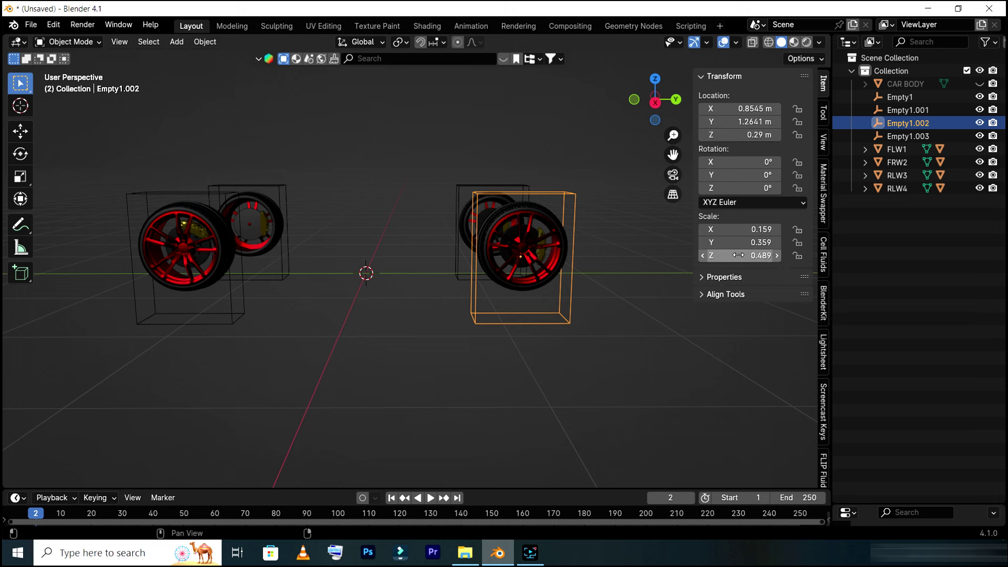
left_click_drag(737, 255, 719, 255)
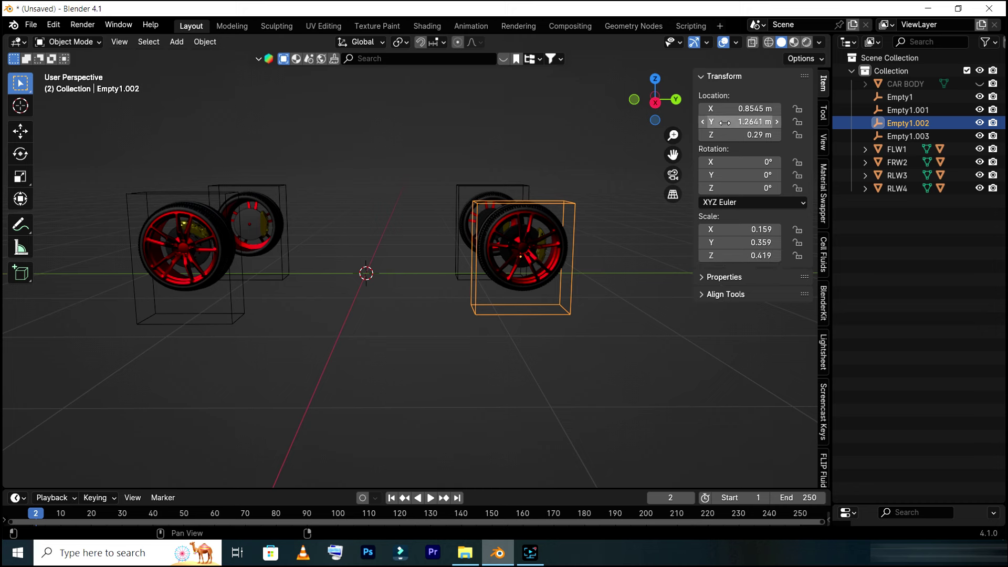
mouse_move(724, 135)
left_mouse_down()
mouse_move(755, 135)
mouse_move(742, 135)
left_mouse_up()
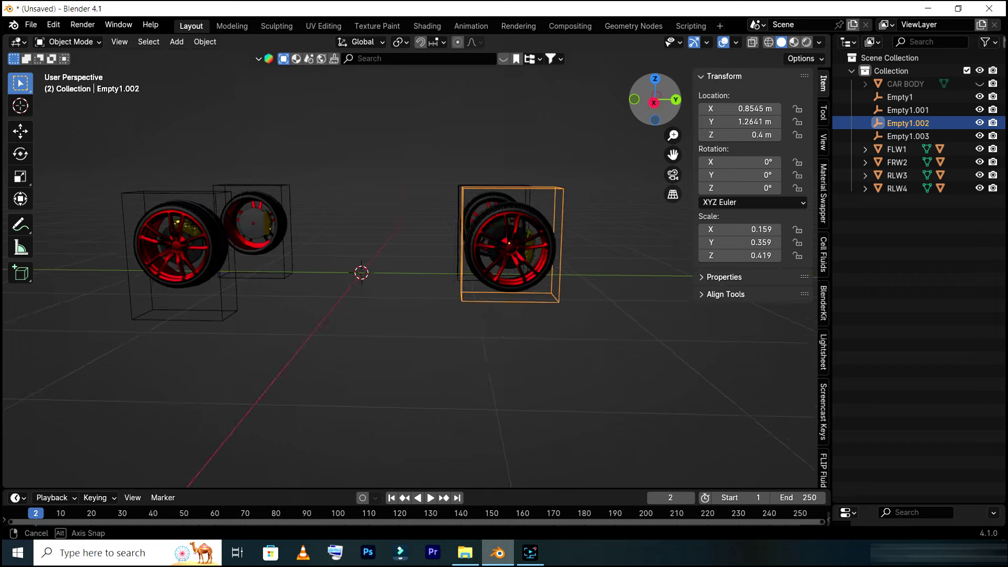
left_click_drag(660, 109, 651, 110)
scroll(589, 188, "up", 2)
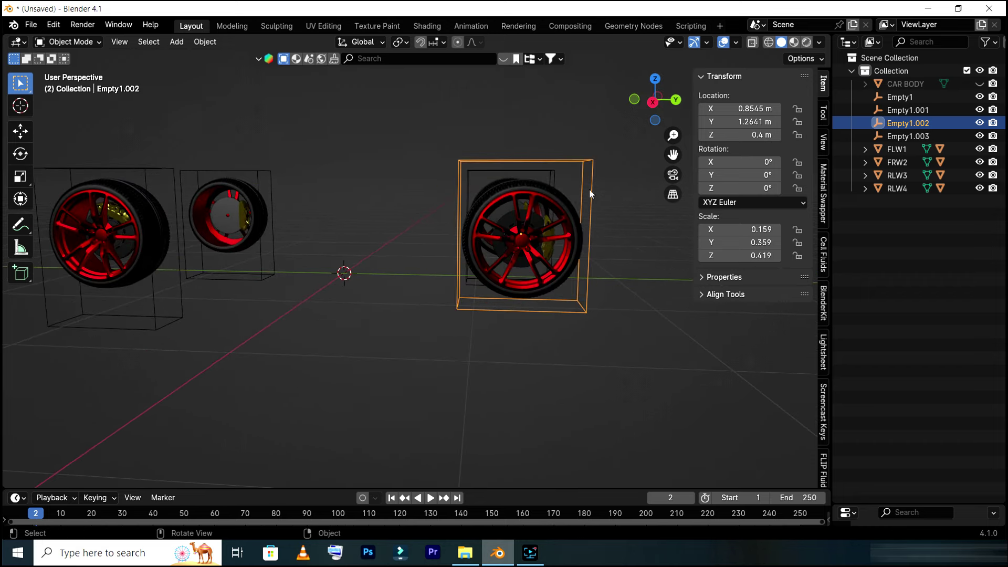
- Widen the box's Y scale to 0.369 and reduce its Z scale and height
left_click(776, 242)
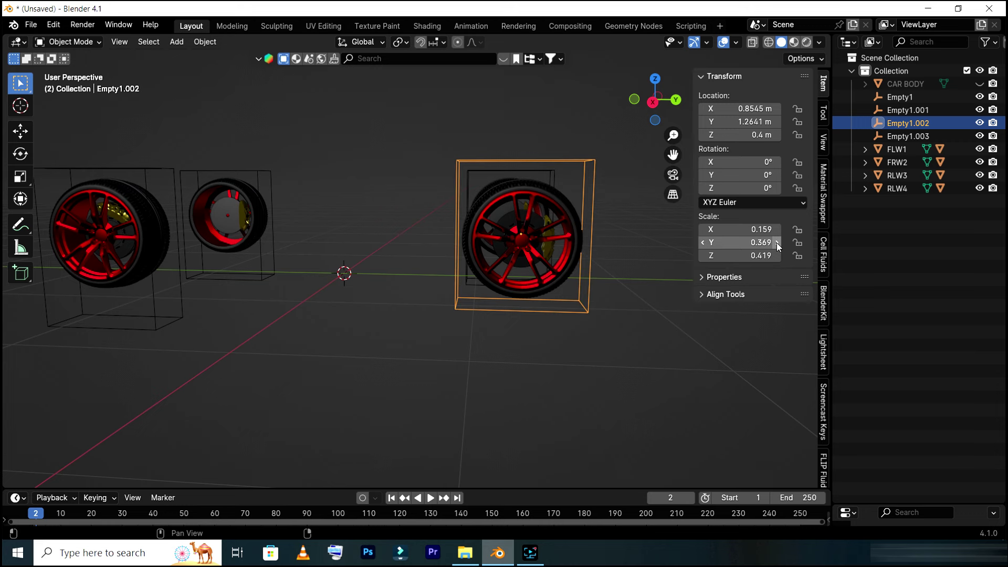
left_click_drag(634, 107, 644, 126)
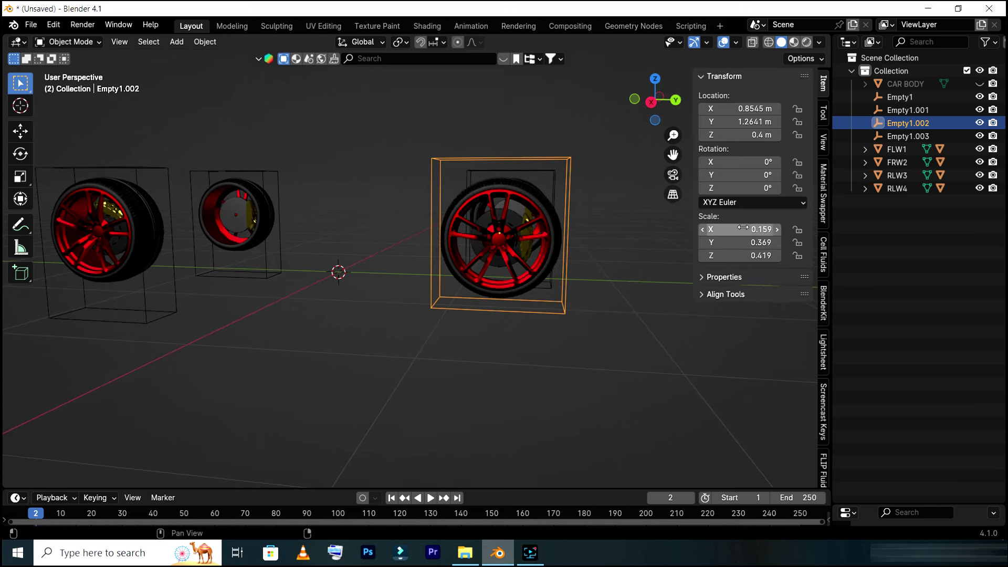
left_click(703, 257)
left_click(703, 256)
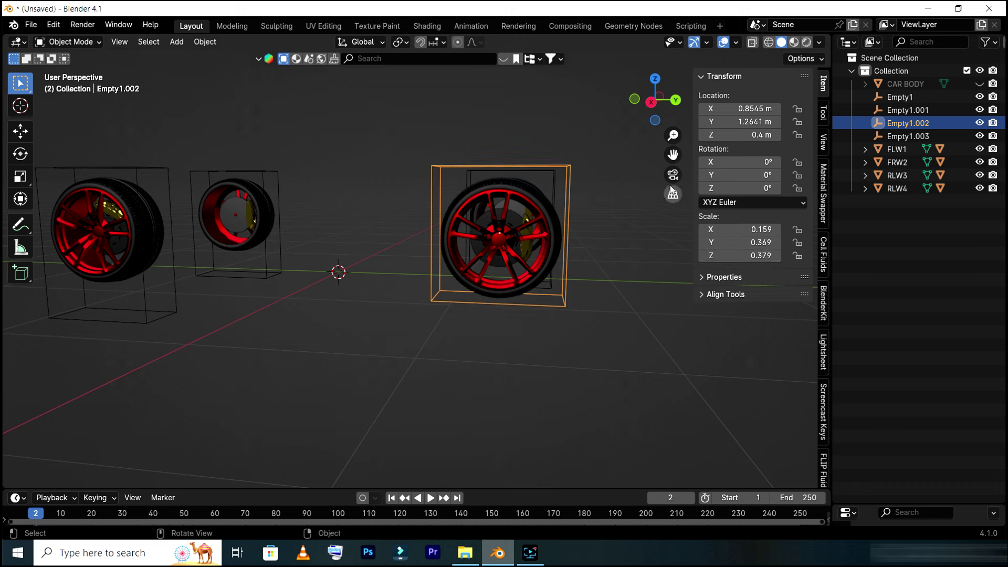
left_click(703, 135)
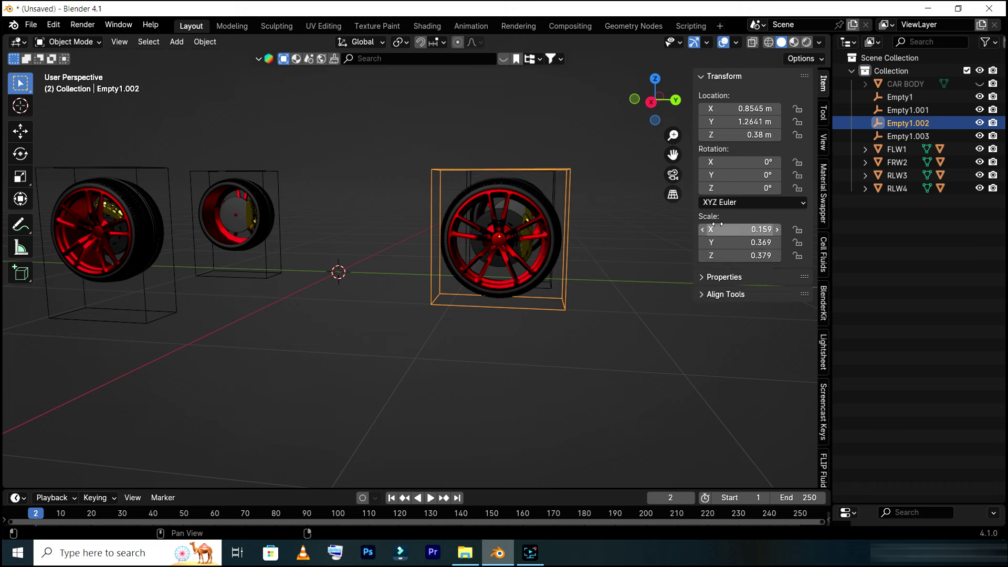
left_click(702, 256)
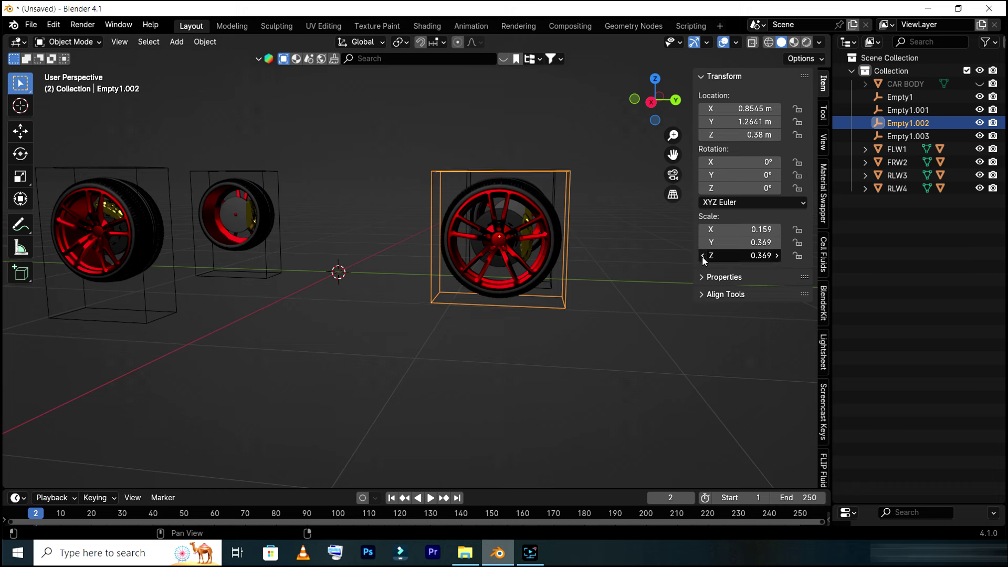
left_click(703, 135)
left_click(703, 135)
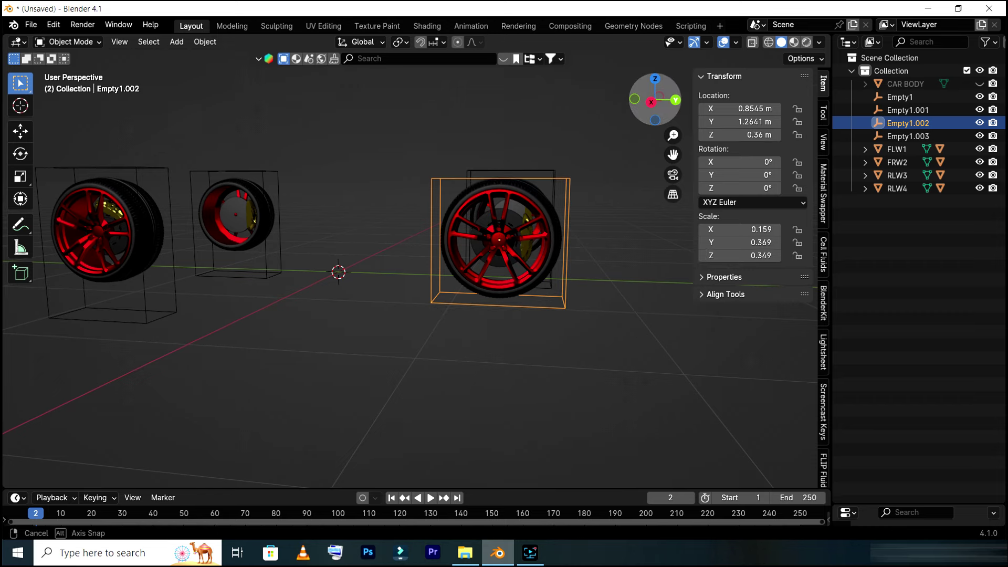
left_click_drag(656, 102, 546, 107)
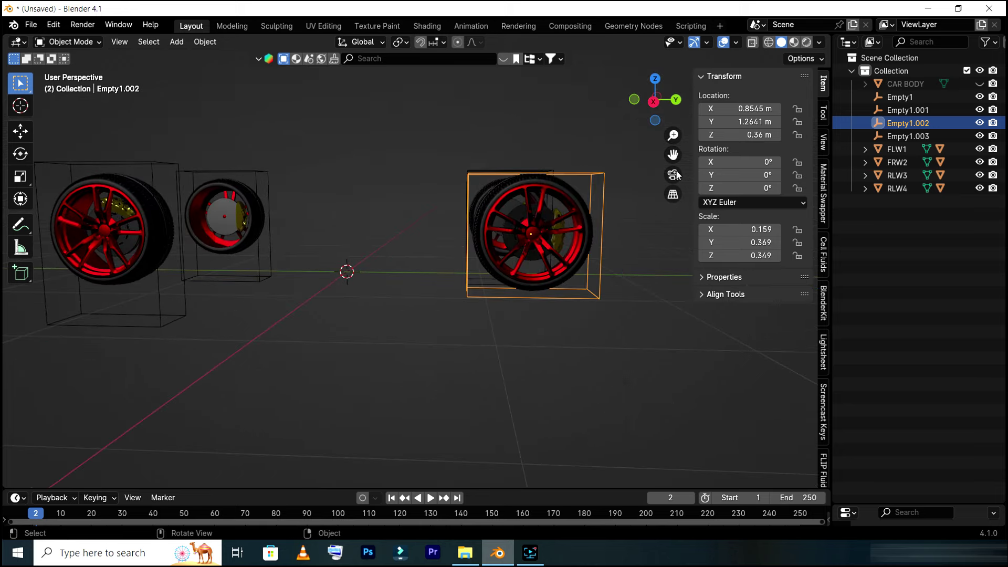
scroll(657, 180, "up", 4)
mouse_move(637, 106)
left_mouse_down()
mouse_move(593, 107)
mouse_move(664, 193)
left_mouse_up()
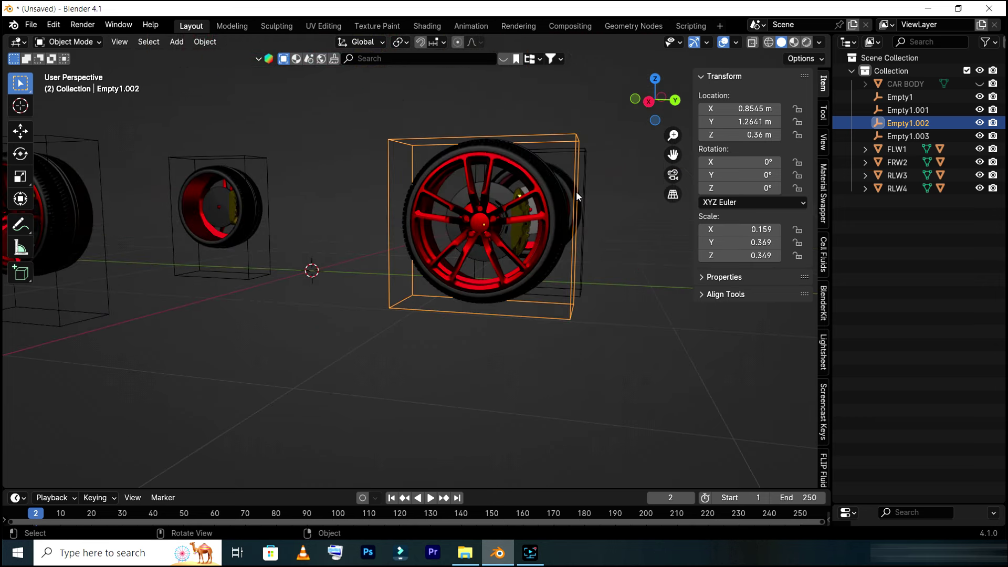
- Settle the box at Z 0.38 m with Z scale 0.329, orbiting to check the fit
left_click(702, 135)
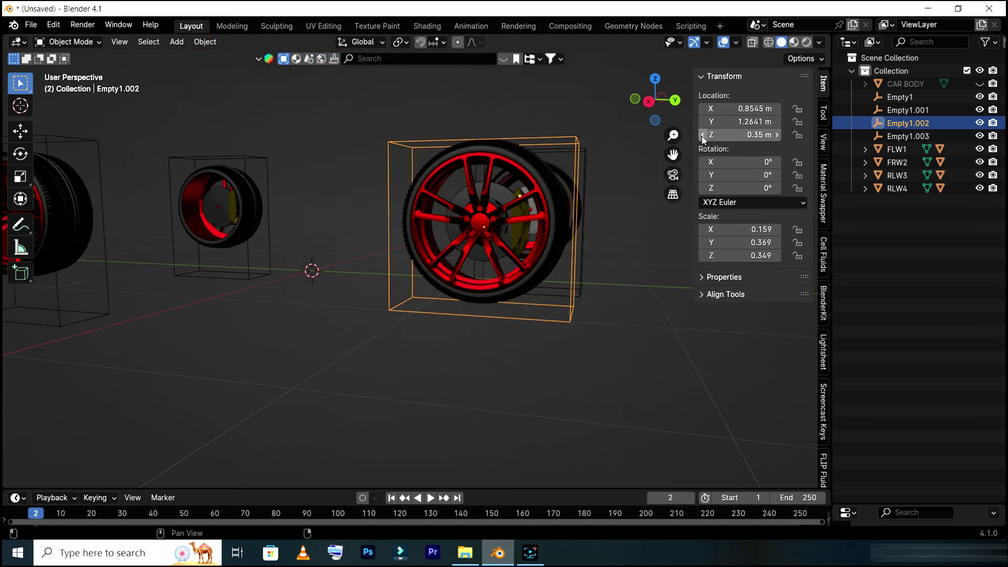
left_click(776, 136)
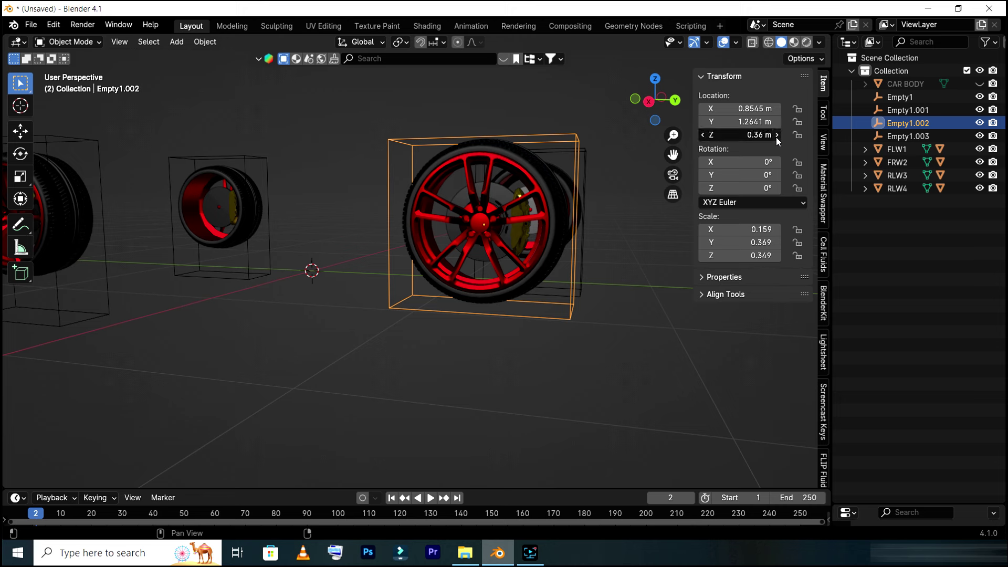
left_click(776, 136)
left_click(702, 255)
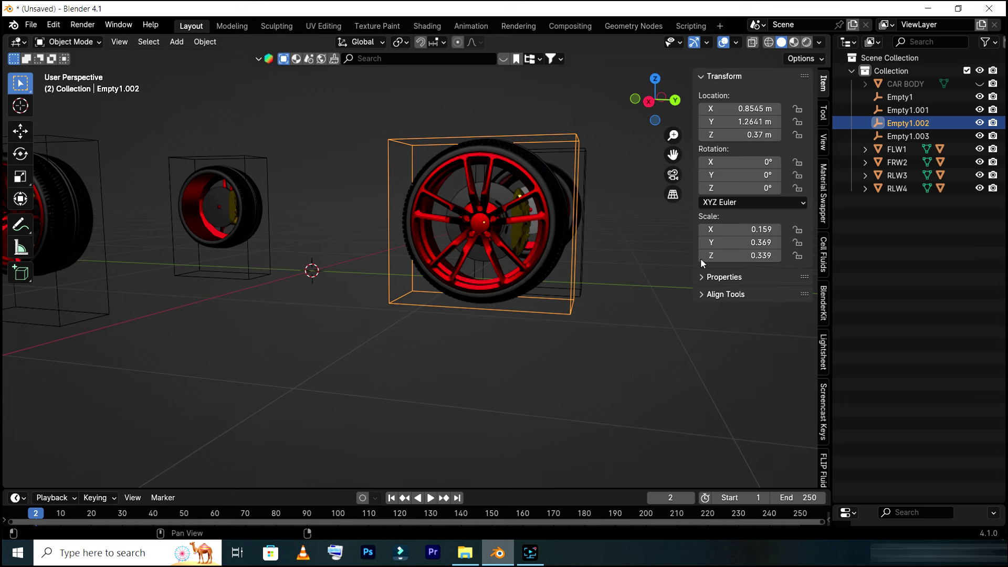
left_click(702, 256)
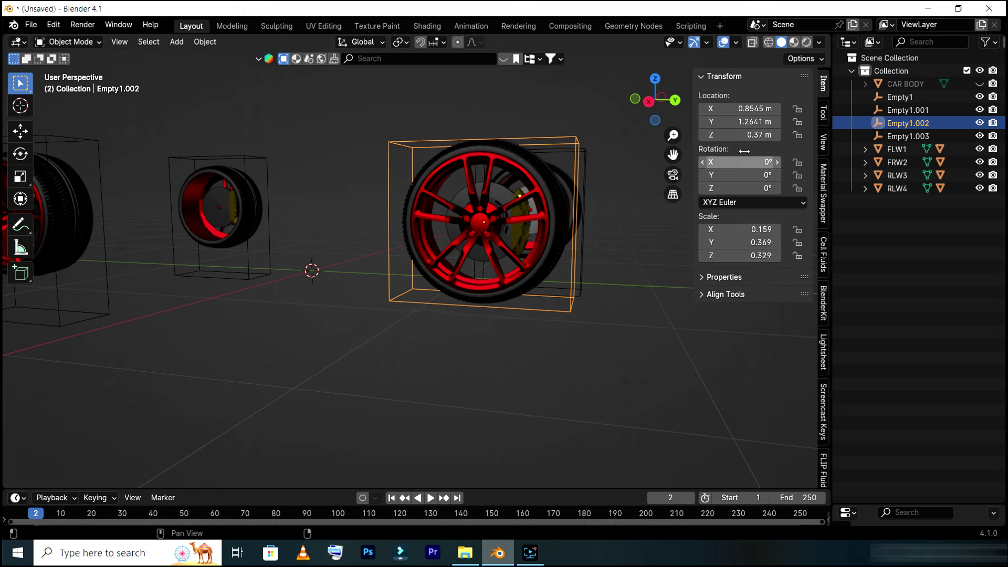
left_click(778, 135)
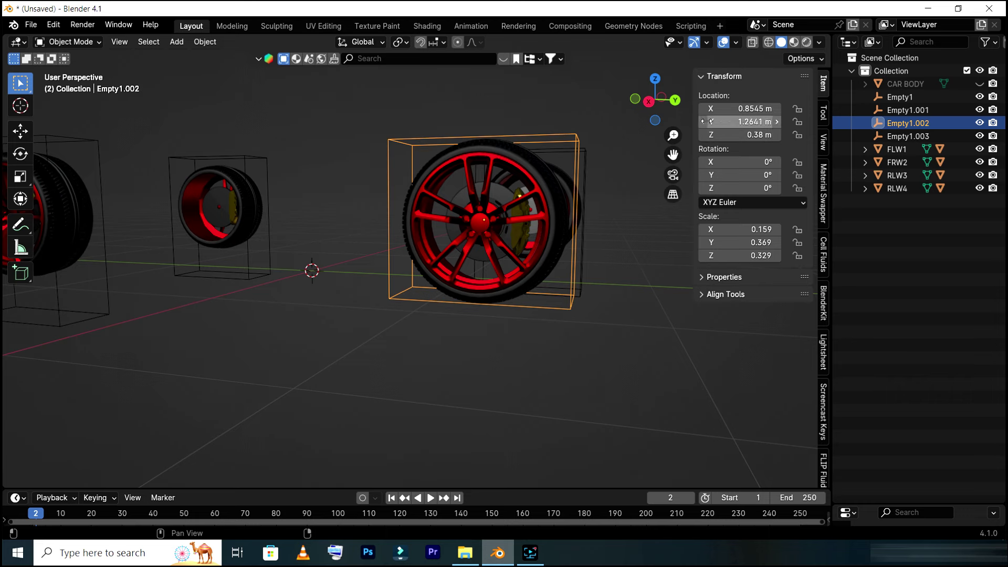
left_click_drag(677, 102, 582, 155)
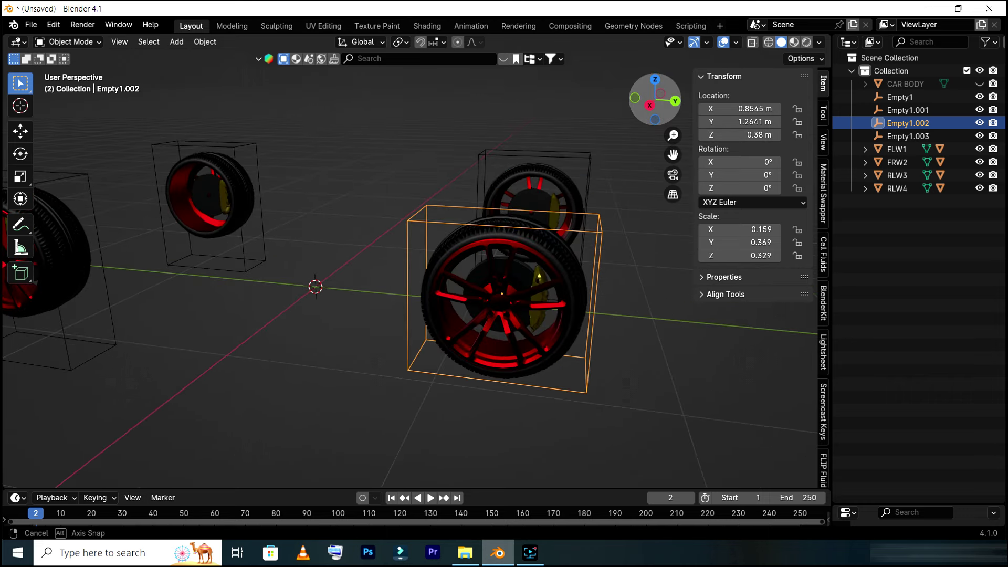
middle_click_drag(582, 156, 317, 187)
- Delete Empty1, Empty1.001 and Empty1.003, then select the remaining Empty1.002
left_click(259, 166)
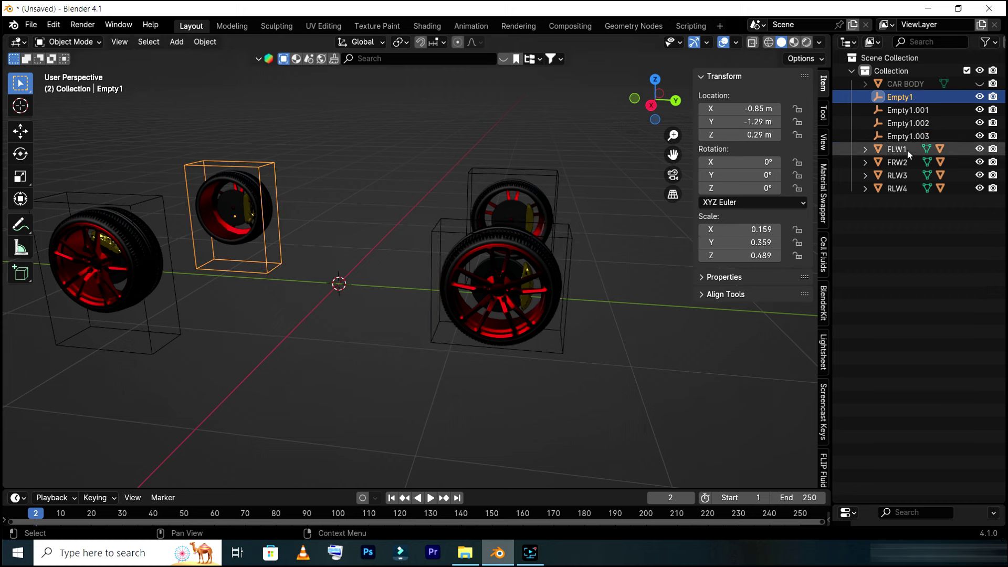
key("Delete")
left_click(556, 176)
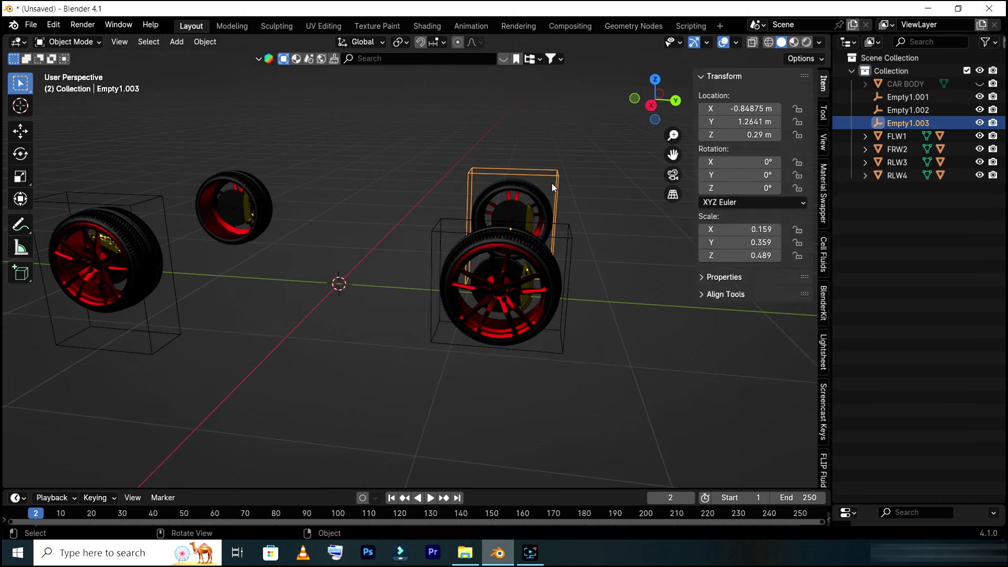
key("Delete")
left_click(135, 209)
key("Delete")
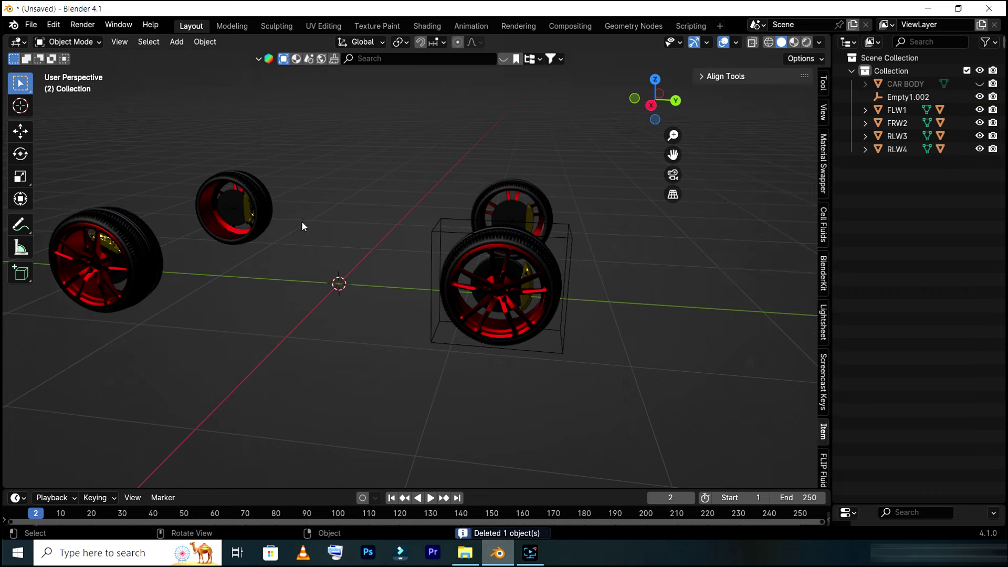
left_click(566, 239)
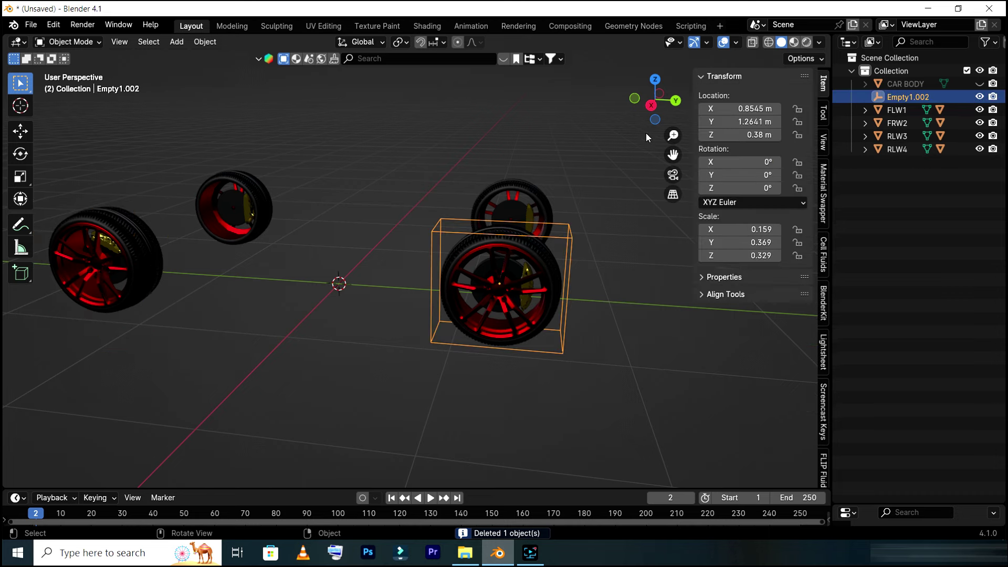
left_click_drag(650, 120, 588, 137)
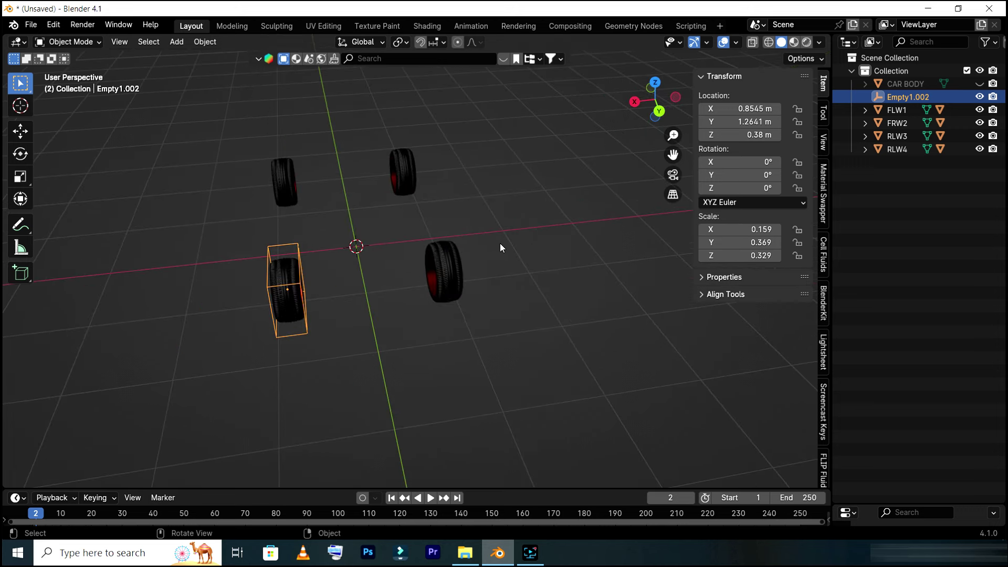
- From top view, duplicate the fitted box three times along X and Y over the remaining wheels
key("KP_7")
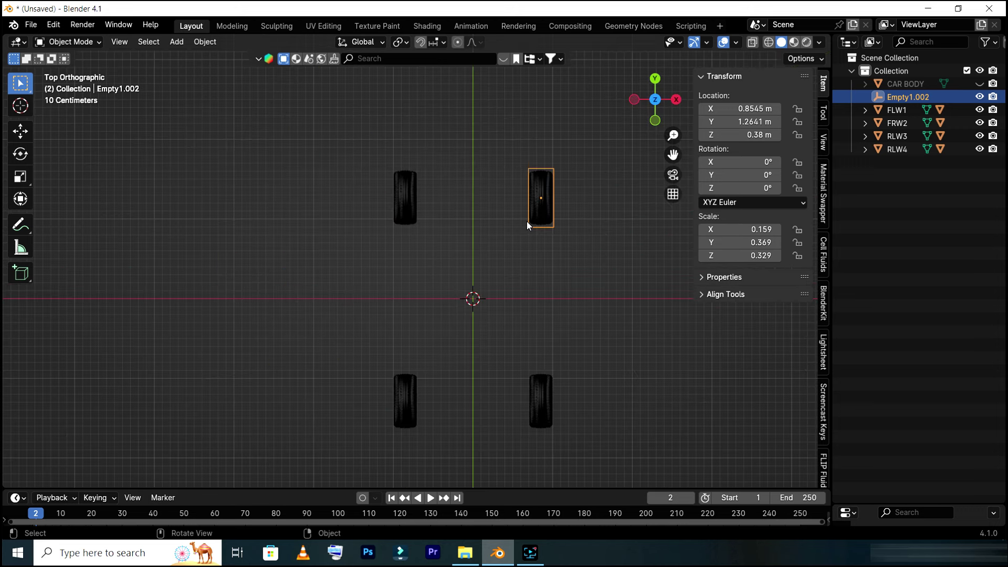
key("shift+d")
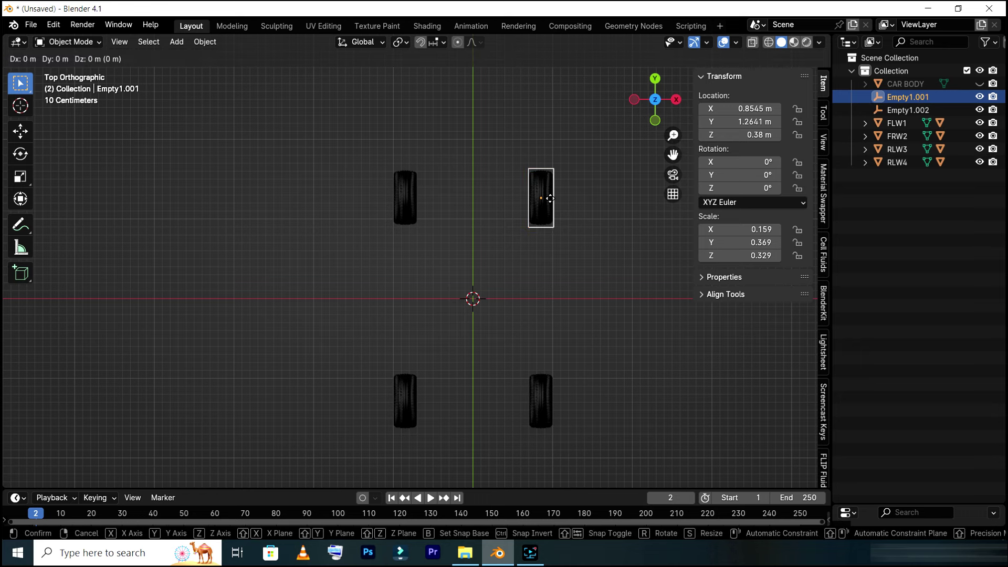
key("x")
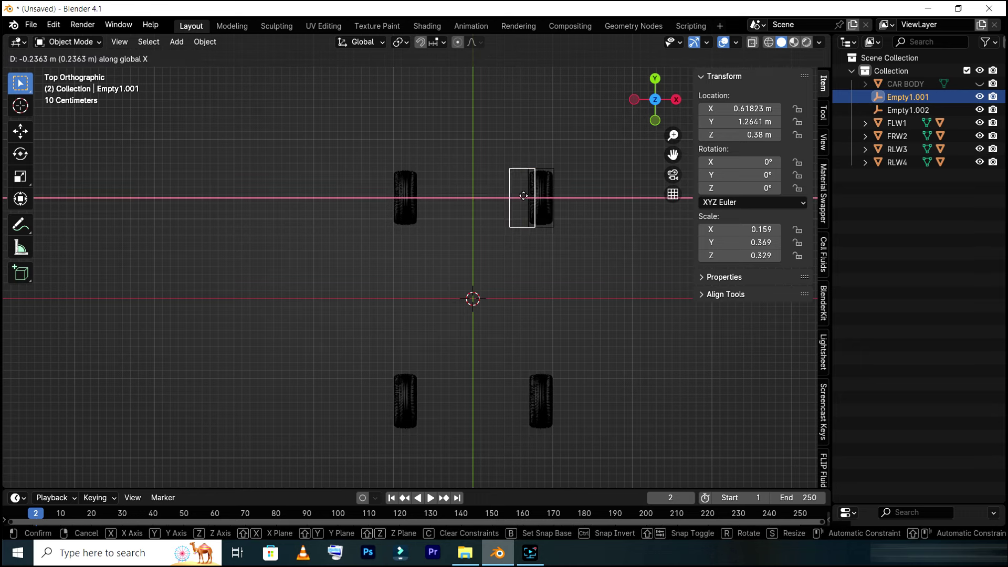
left_click(419, 203)
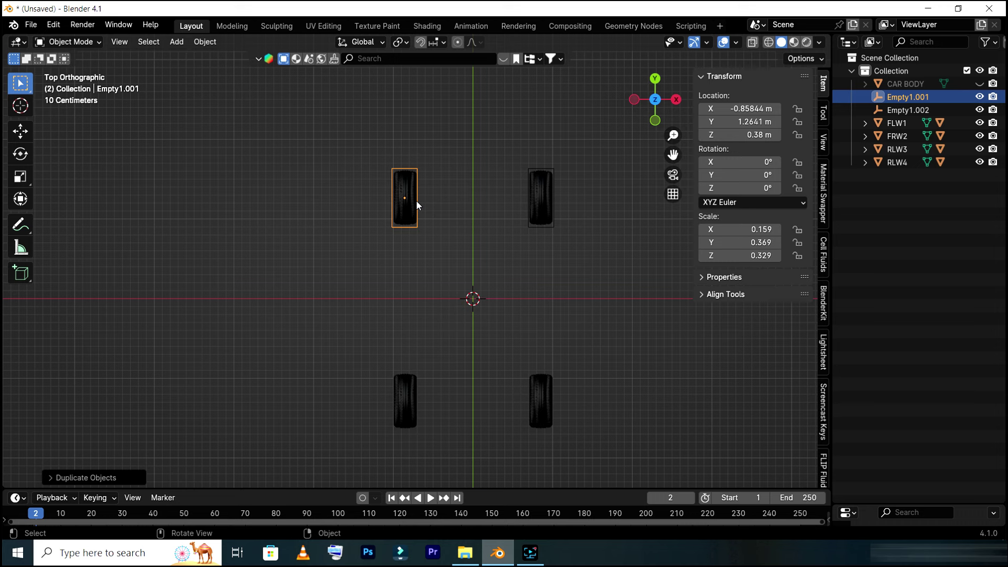
key("shift+d")
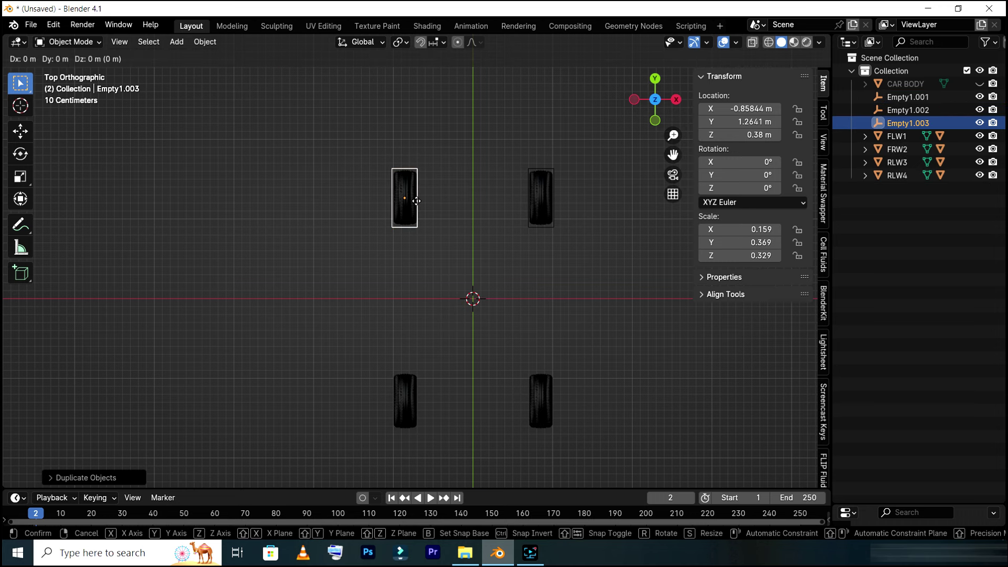
key("y")
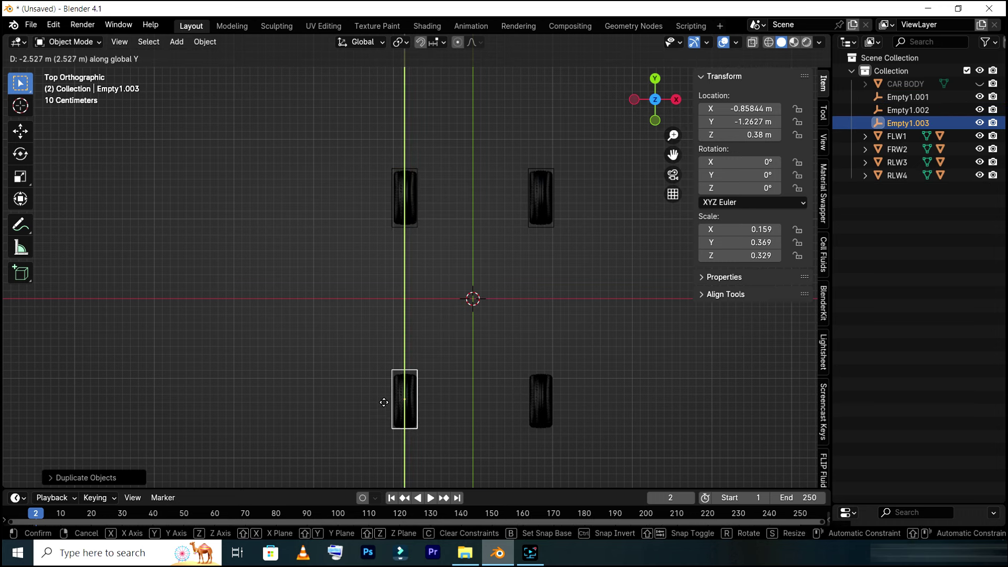
left_click(385, 405)
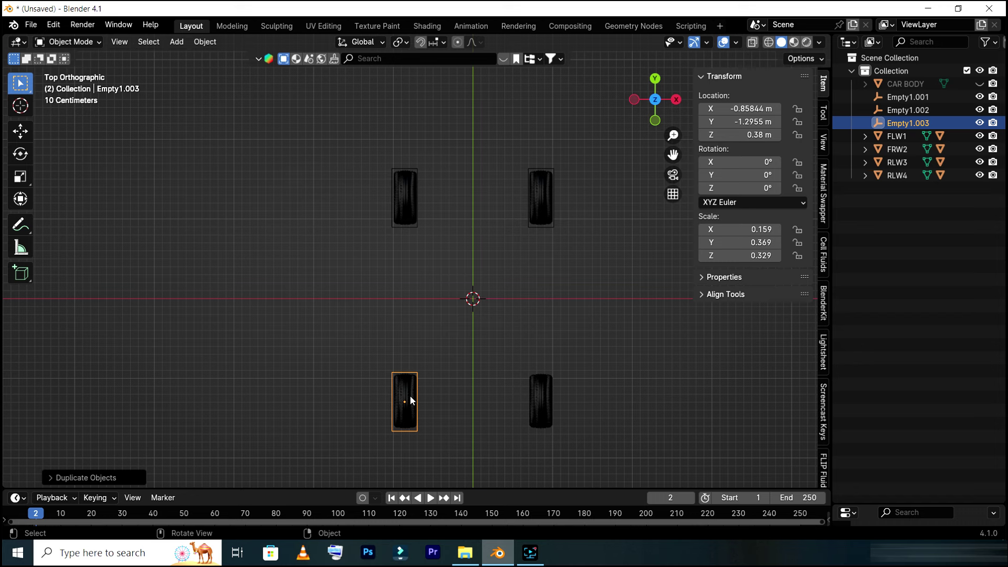
key("shift+d")
key("x")
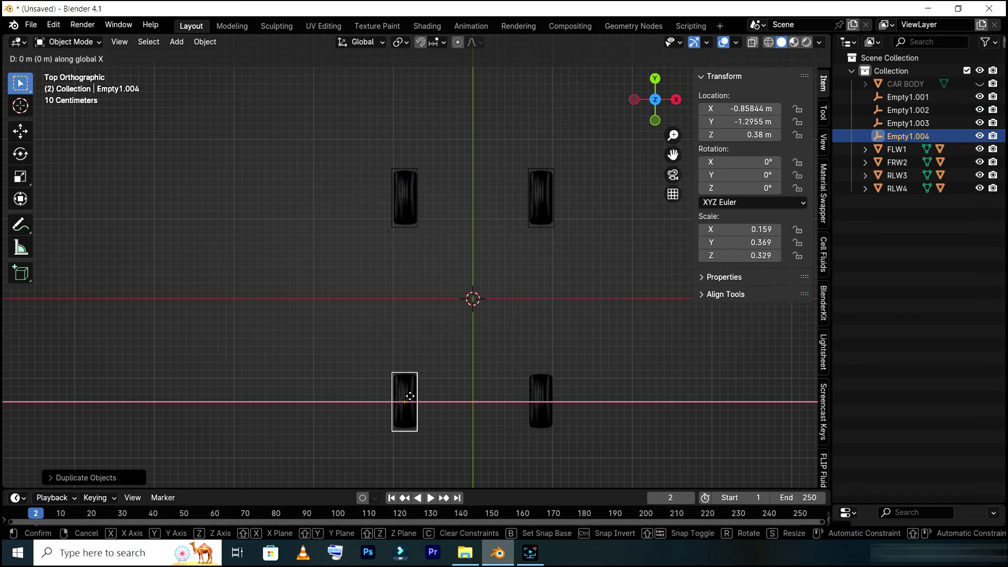
left_click(546, 407)
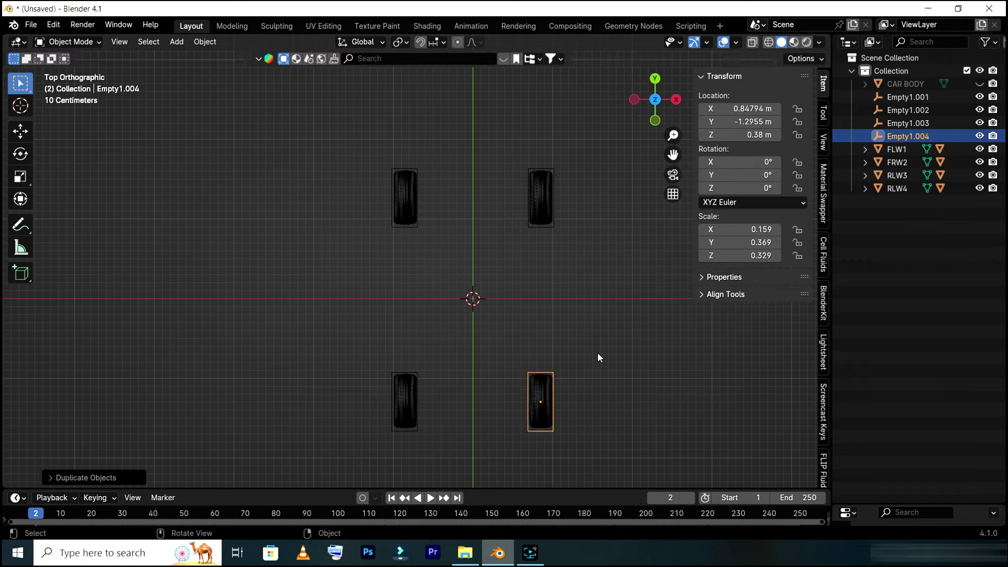
scroll(597, 351, "up", 1)
mouse_move(668, 113)
left_mouse_down()
mouse_move(630, 84)
mouse_move(655, 100)
left_mouse_up()
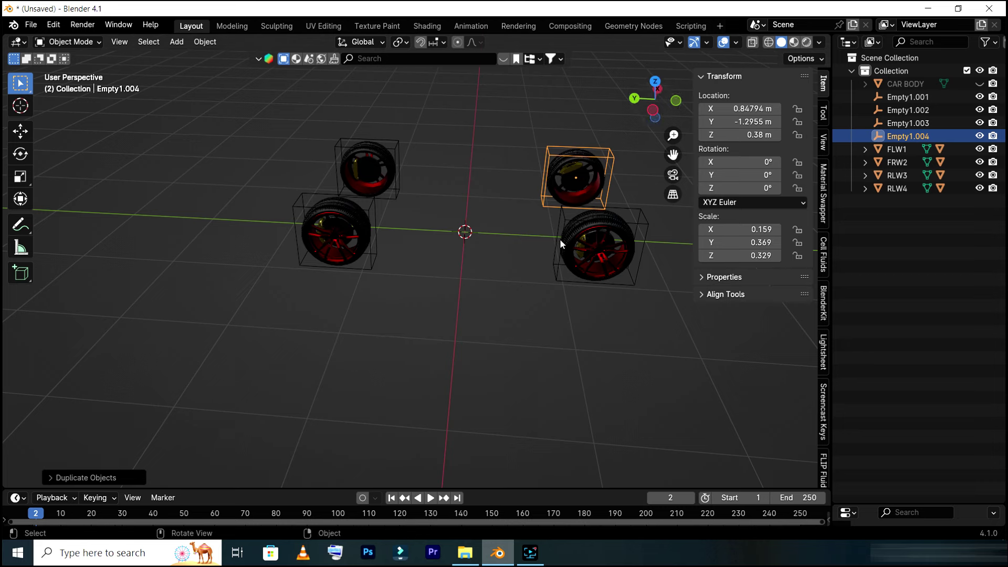
- Deselect everything and make the CAR BODY visible again in the outliner
scroll(559, 238, "up", 1)
left_click(424, 196)
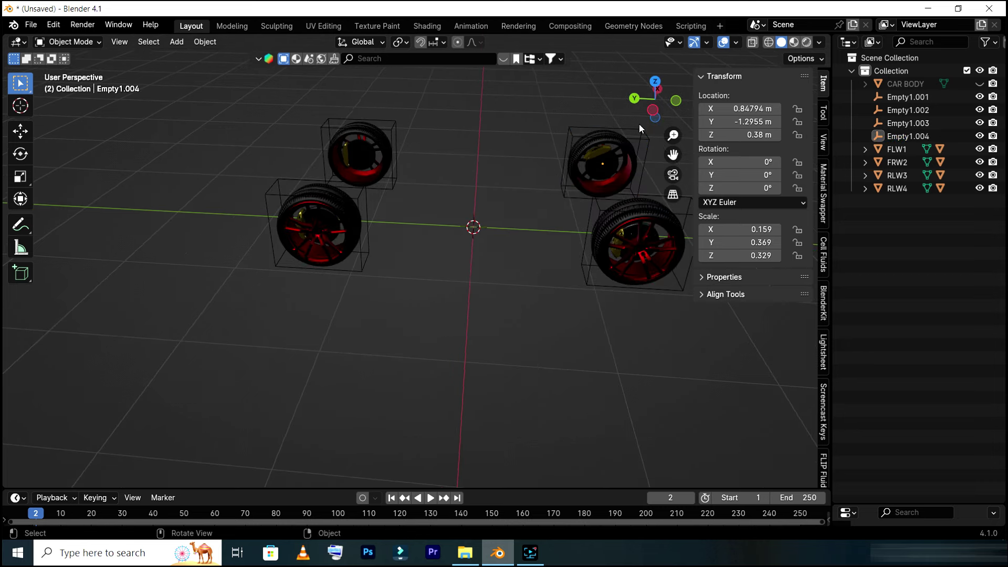
left_click_drag(635, 99, 568, 174)
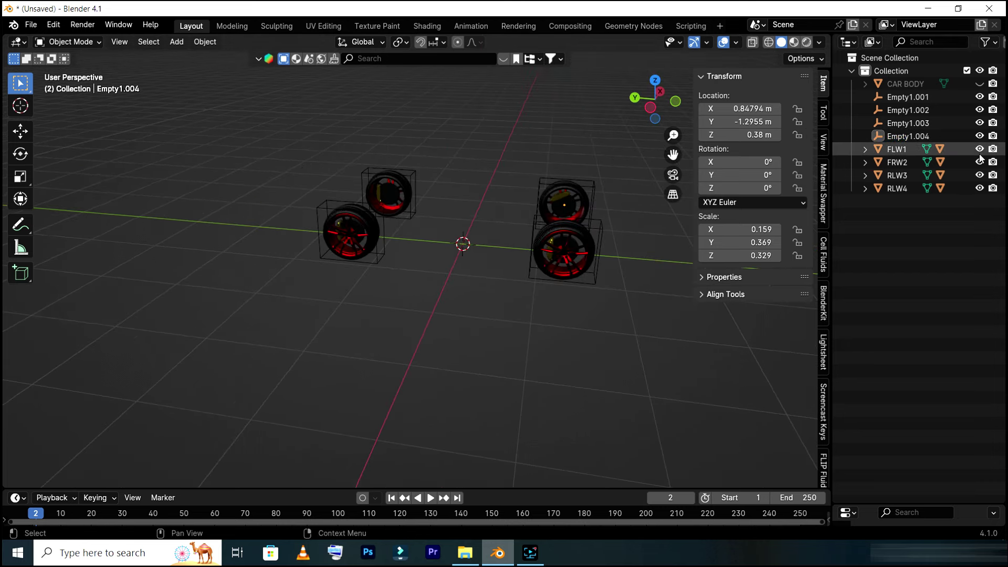
left_click(979, 83)
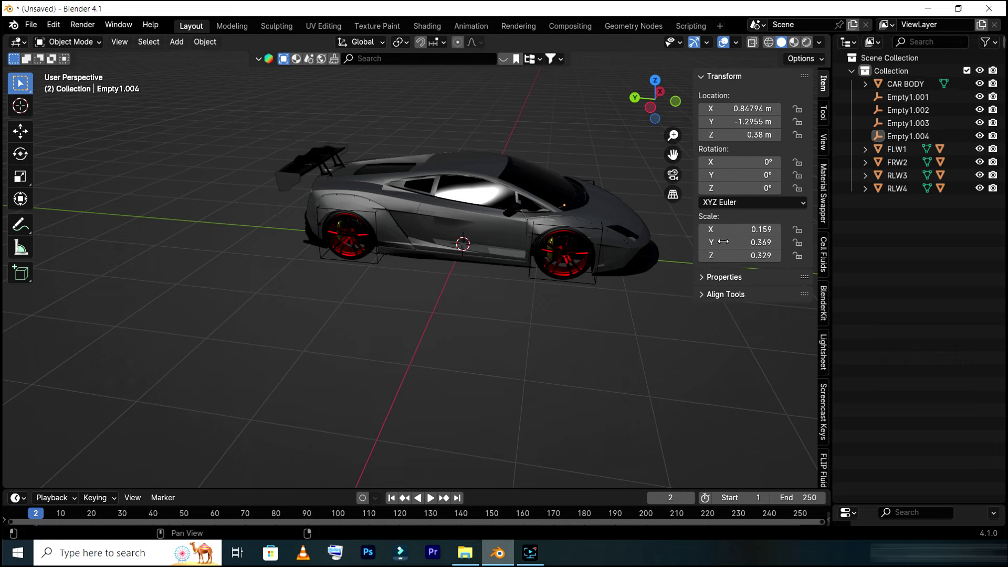
- Select the rear wheel RLW3 and front wheel FRW2 in the outliner to inspect them
left_click_drag(655, 110, 635, 131)
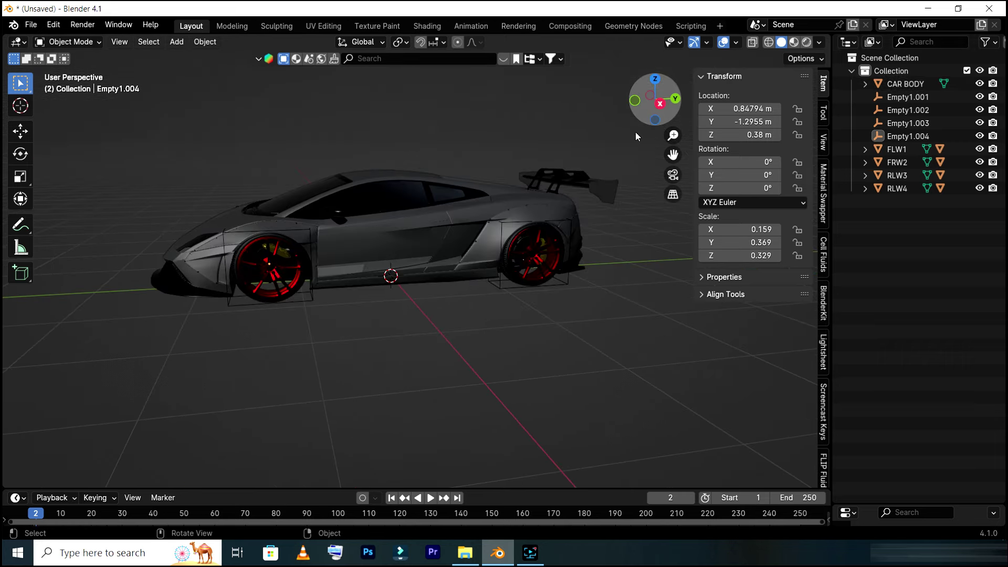
left_click(900, 177)
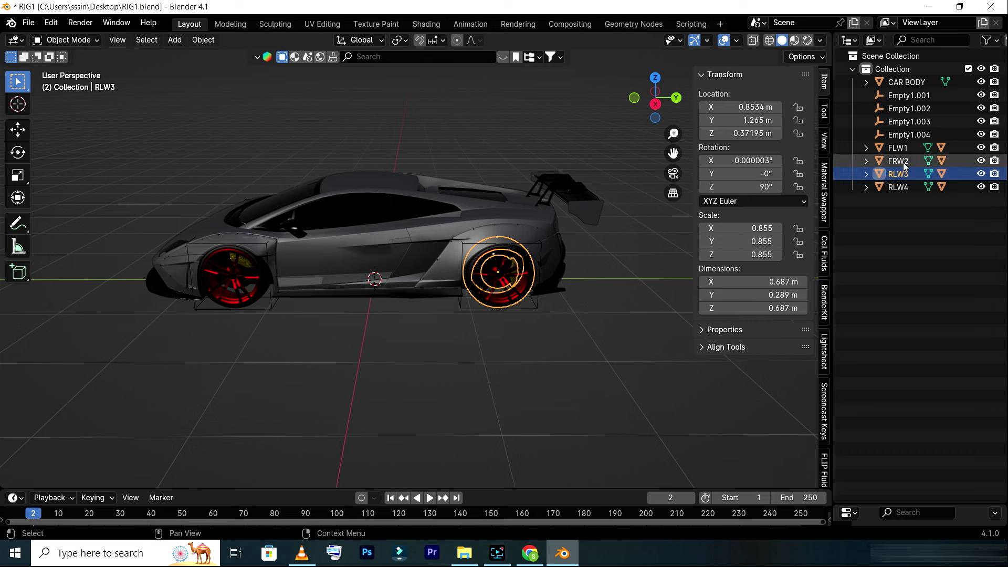
left_click(903, 164)
left_click(905, 167)
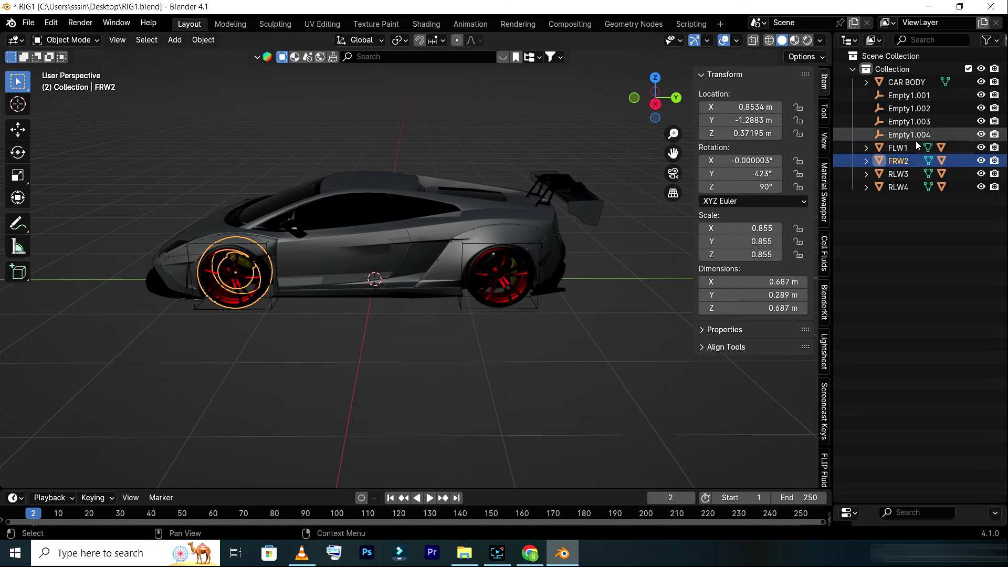
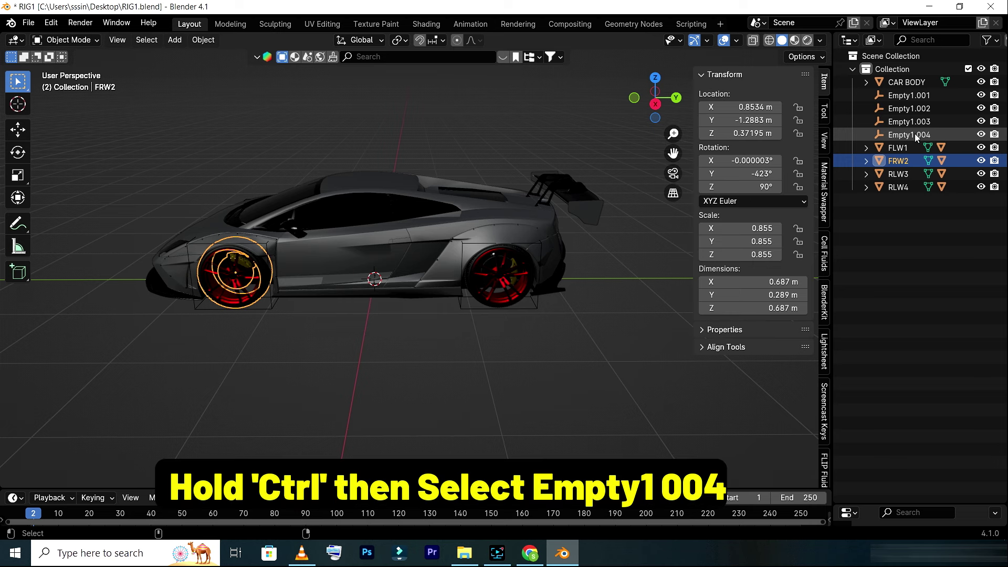
- Parent the FRW2 wheel to Empty1.004 as an Object parent
left_click(916, 135, "ctrl")
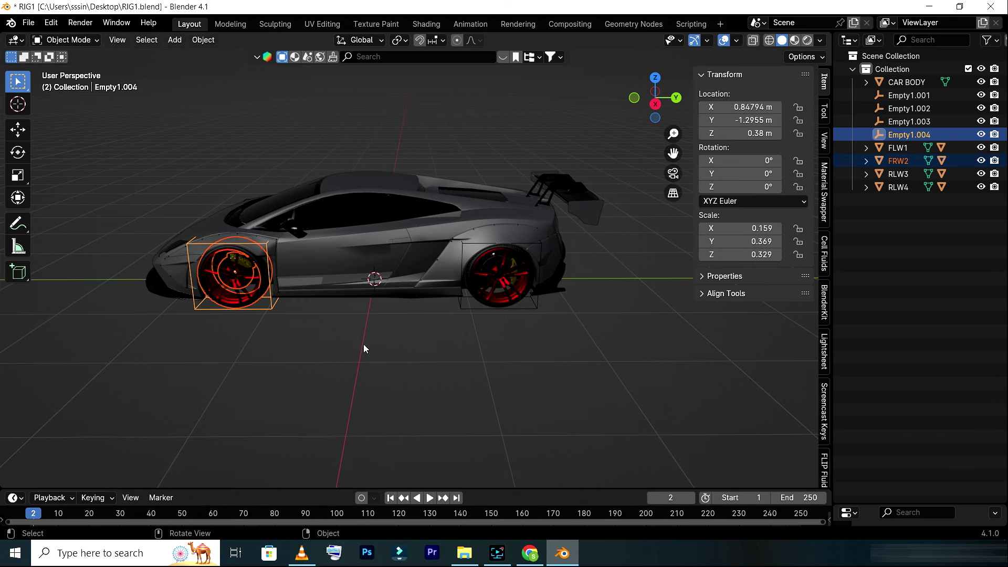
key("ctrl+p")
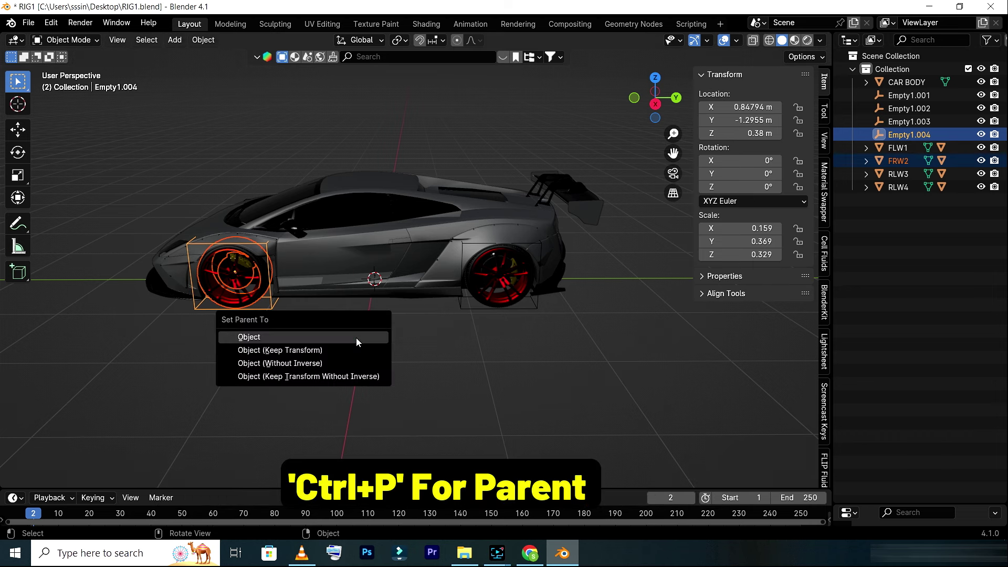
left_click(331, 349)
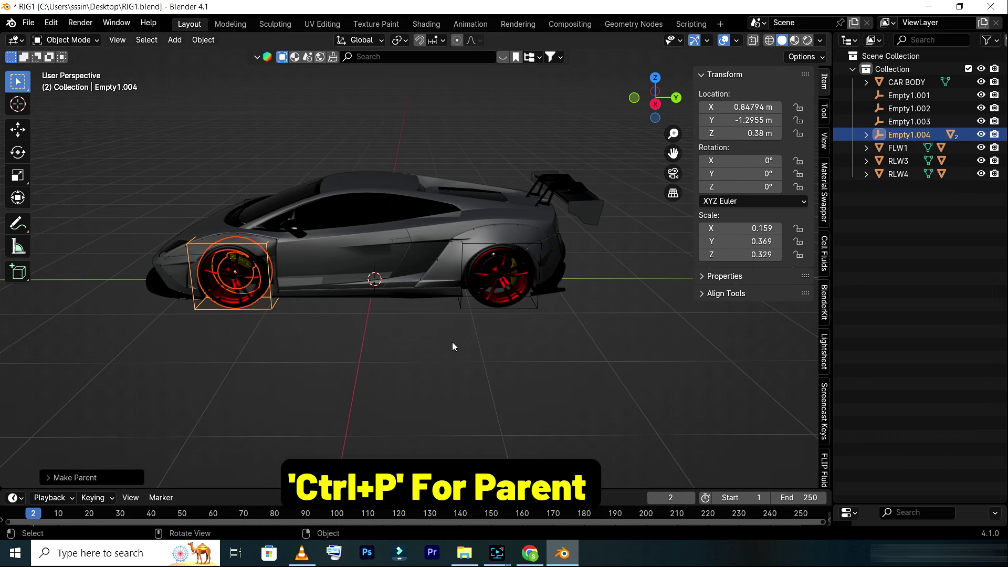
- Parent the RLW3 rear wheel to Empty1.002 with Object (Keep Transform)
left_click(522, 297)
left_click(470, 295)
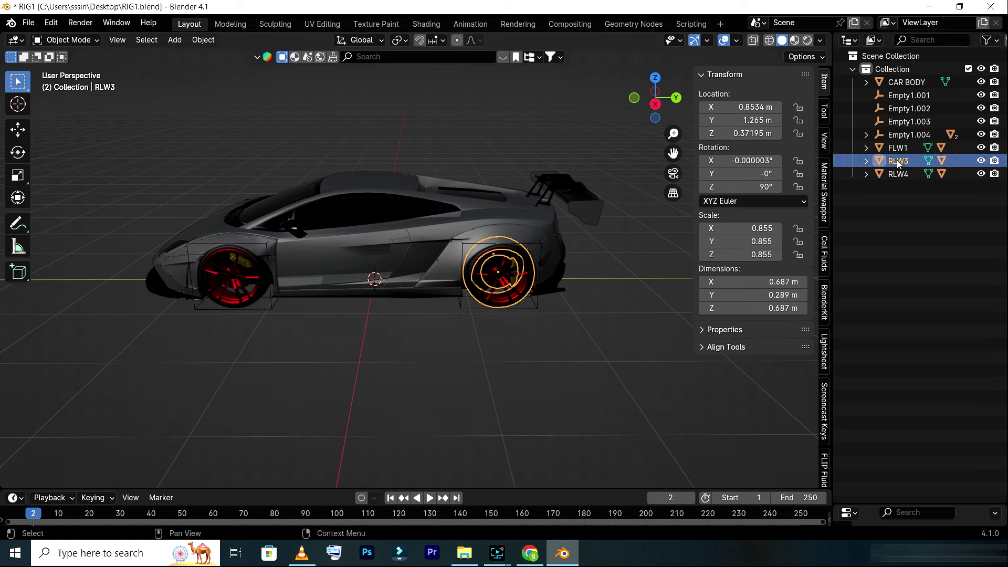
left_click(910, 122)
left_click(916, 135)
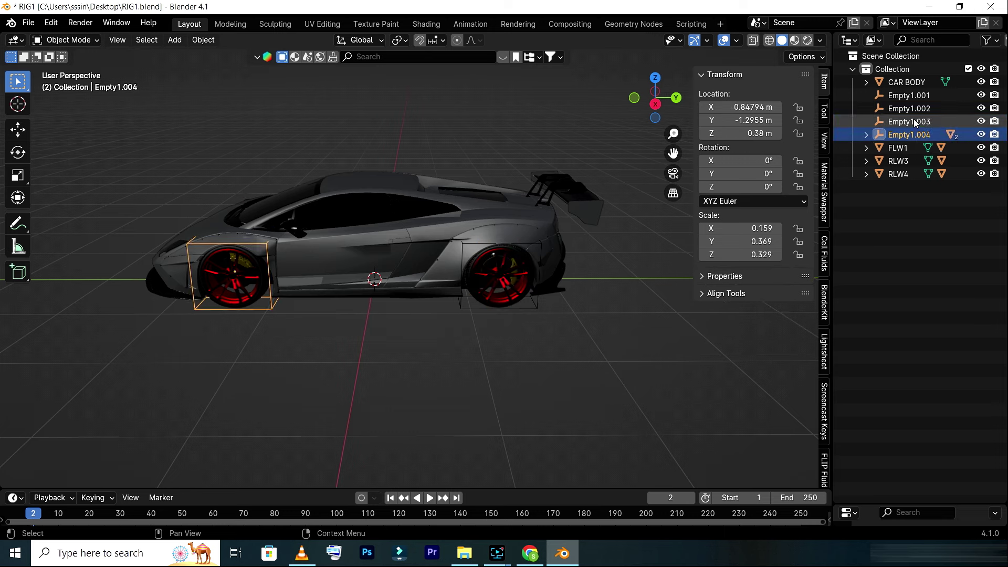
left_click(913, 121)
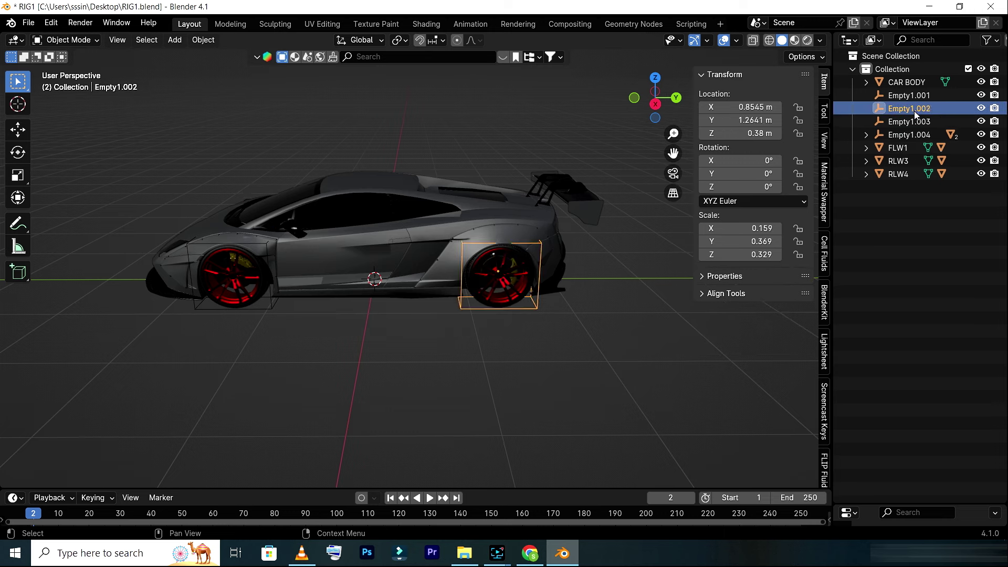
left_click(912, 162)
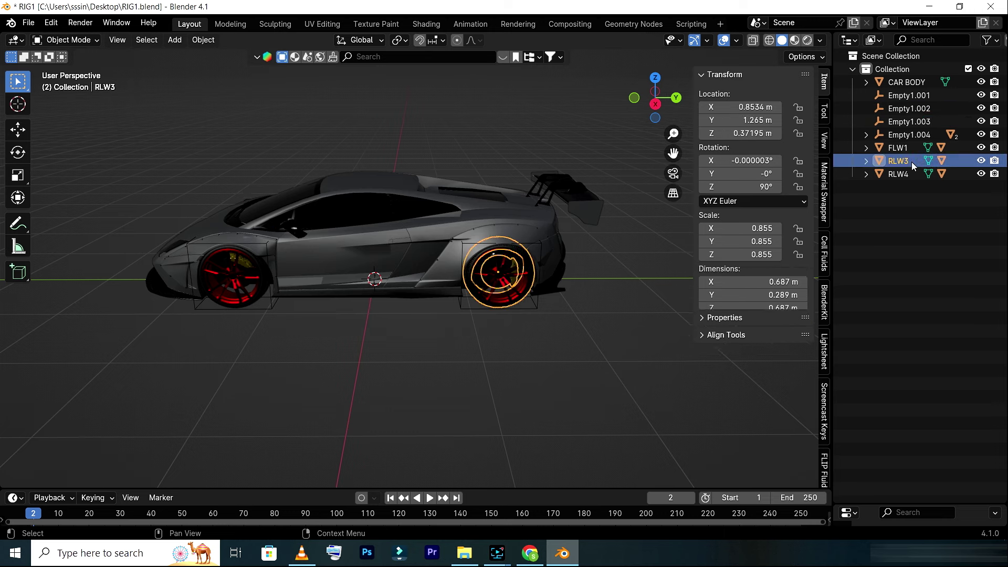
left_click(927, 109, "ctrl")
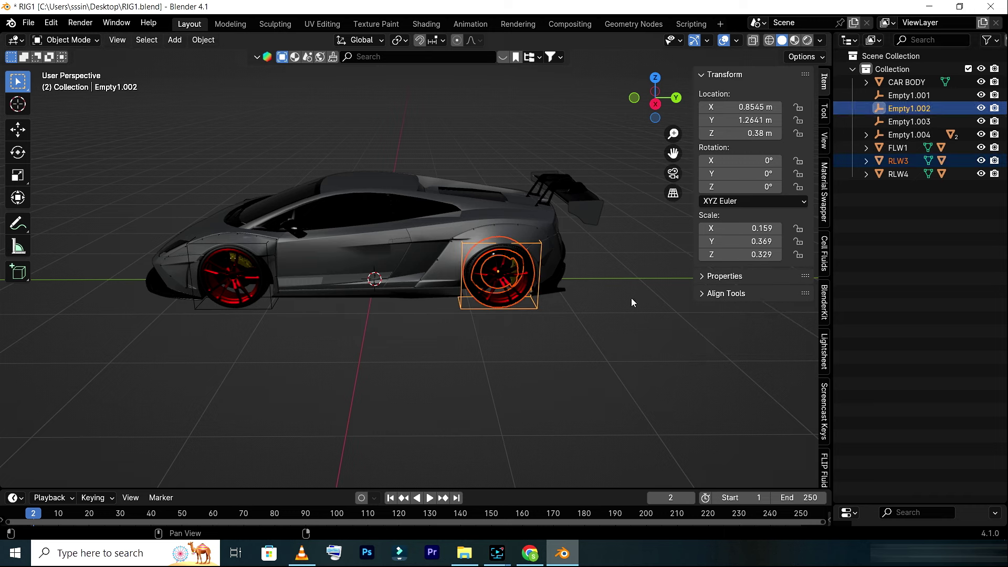
key("ctrl+p")
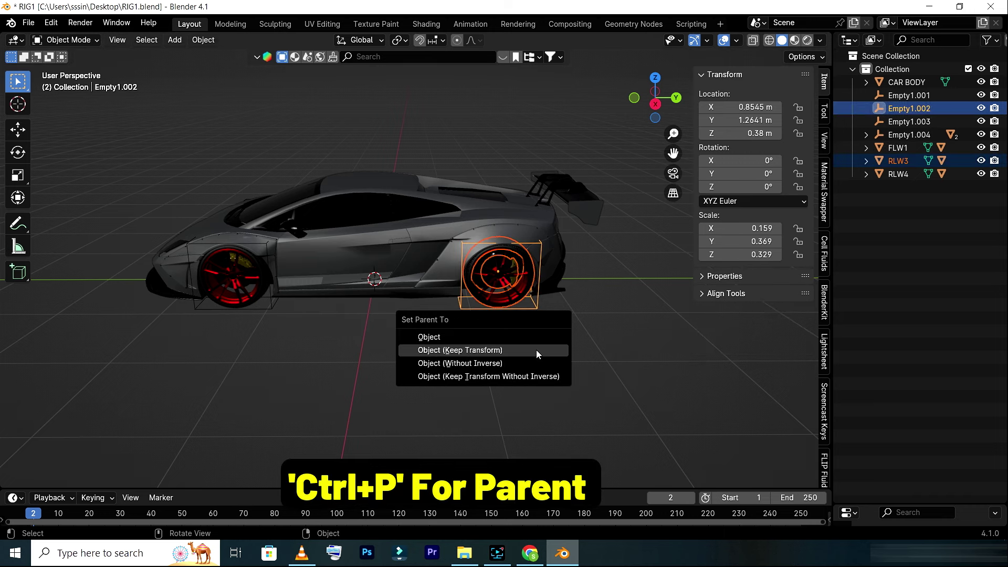
left_click(523, 355)
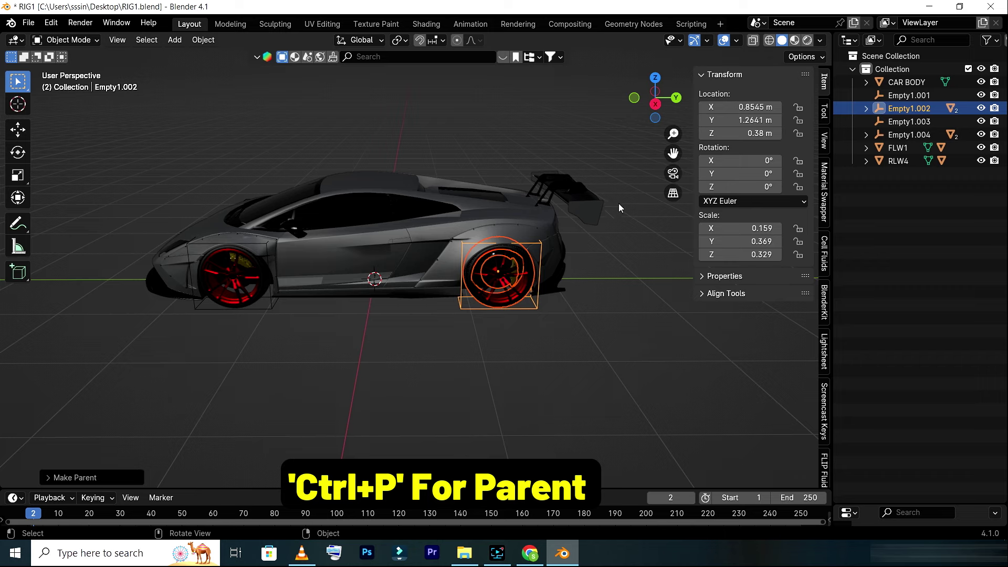
left_click_drag(649, 108, 348, 255)
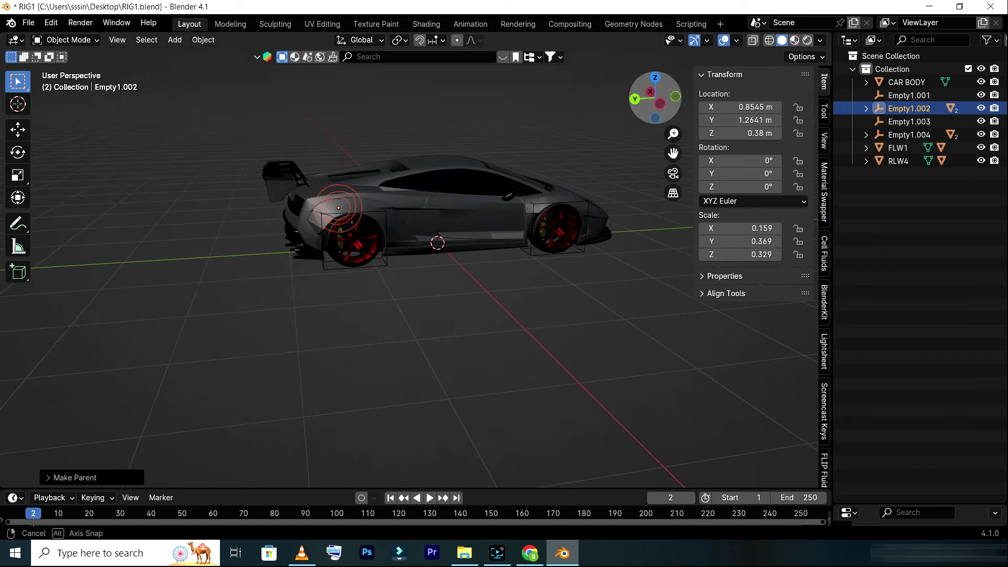
- Make RLW4 a child of Empty1.001 using Object (Keep Transform)
left_click(899, 150)
left_click(899, 160)
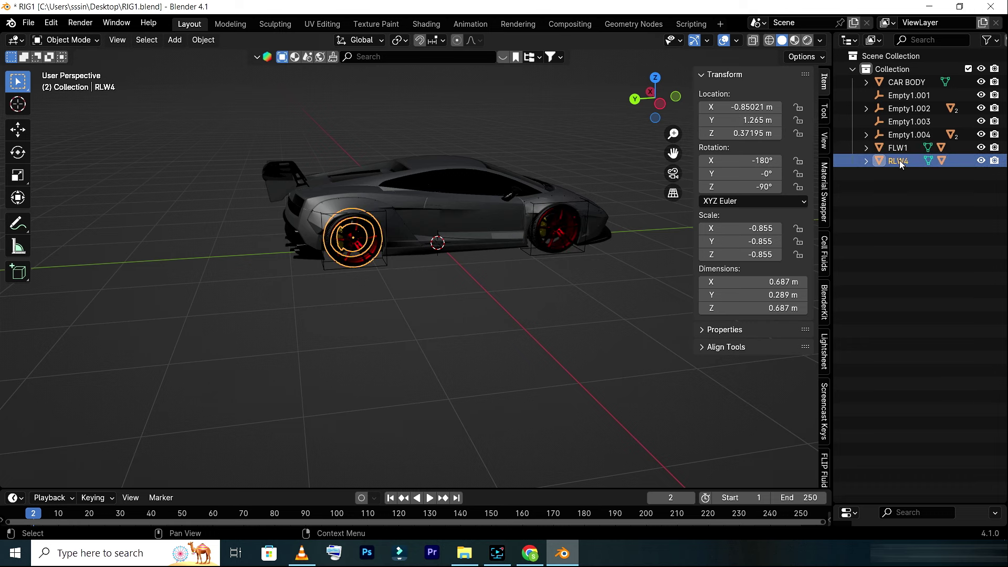
scroll(493, 243, "up", 1)
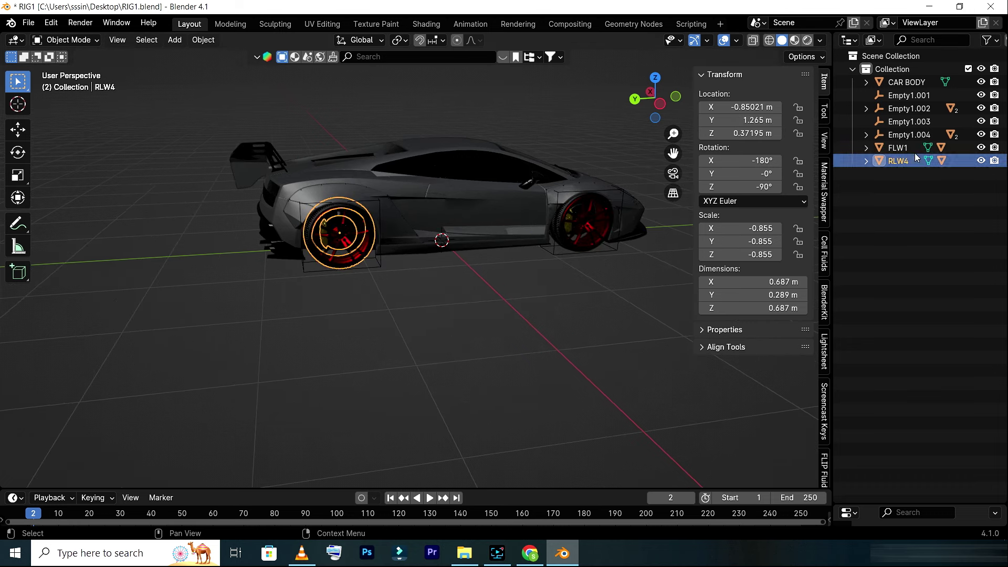
left_click(920, 124)
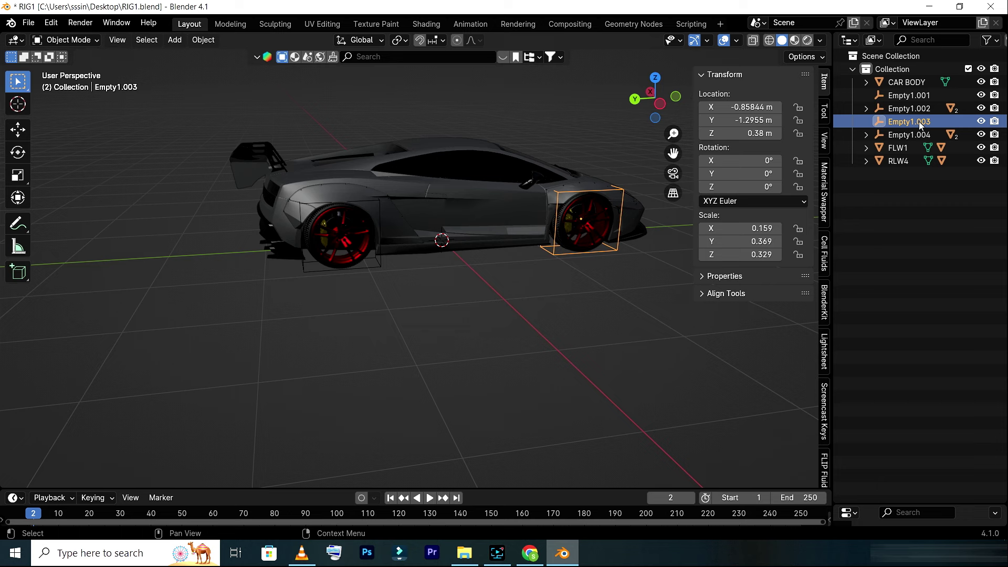
left_click(913, 96)
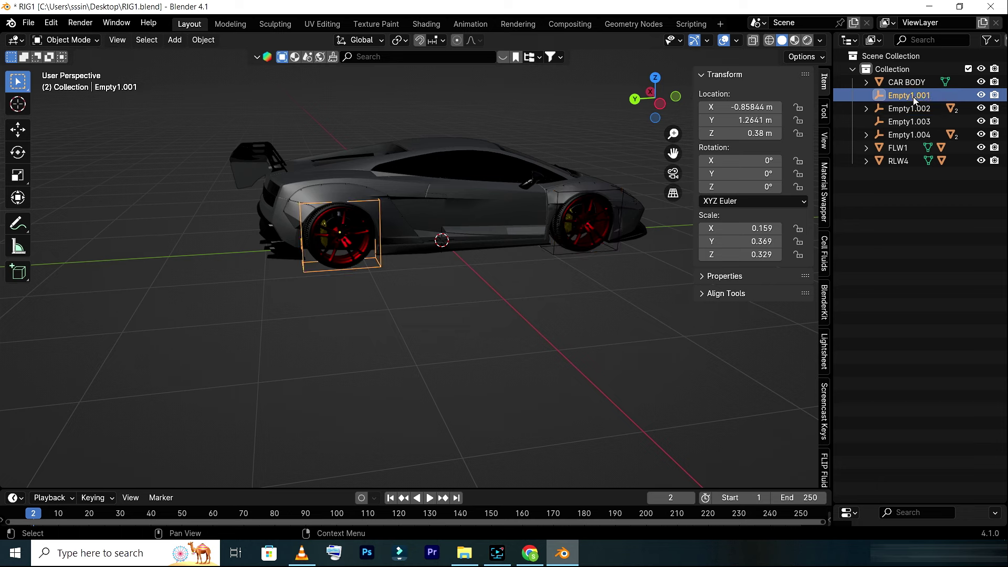
left_click(899, 150)
left_click(899, 160)
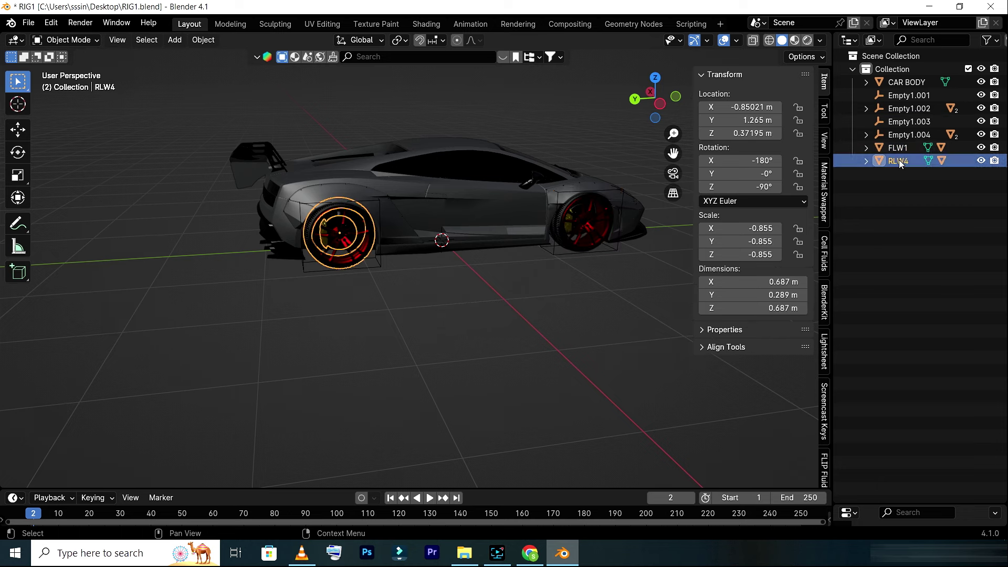
left_click(908, 96, "ctrl")
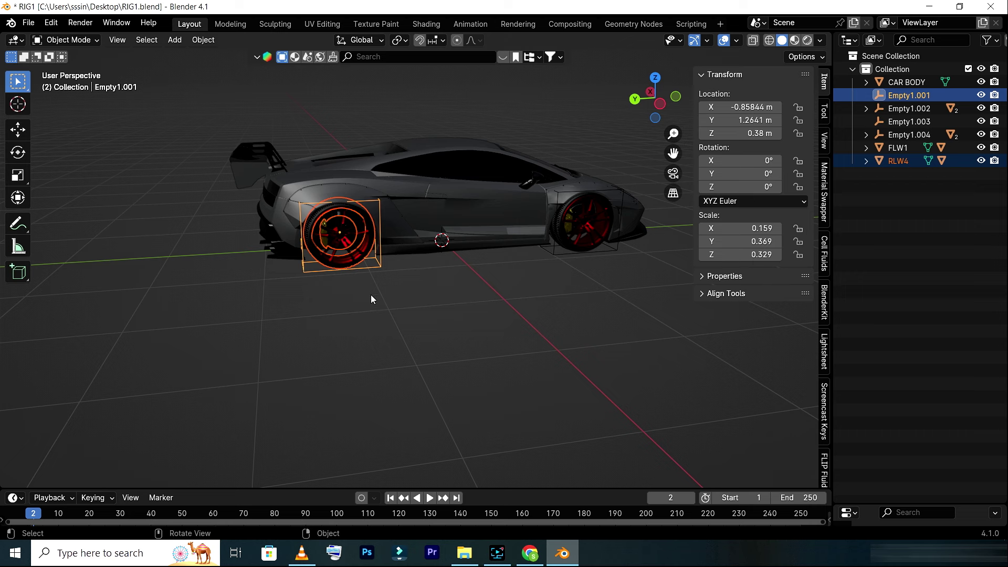
key("ctrl+p")
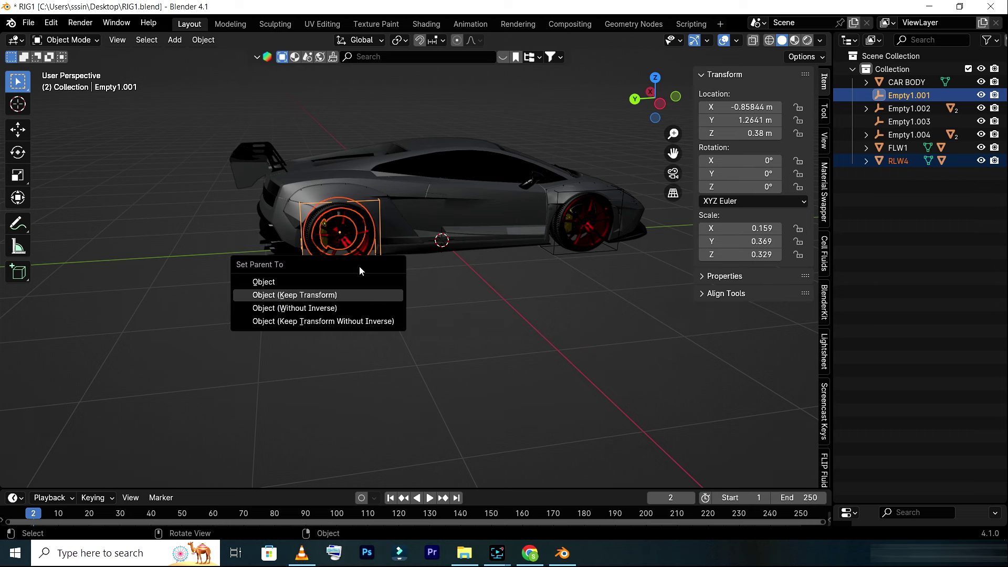
left_click(322, 294)
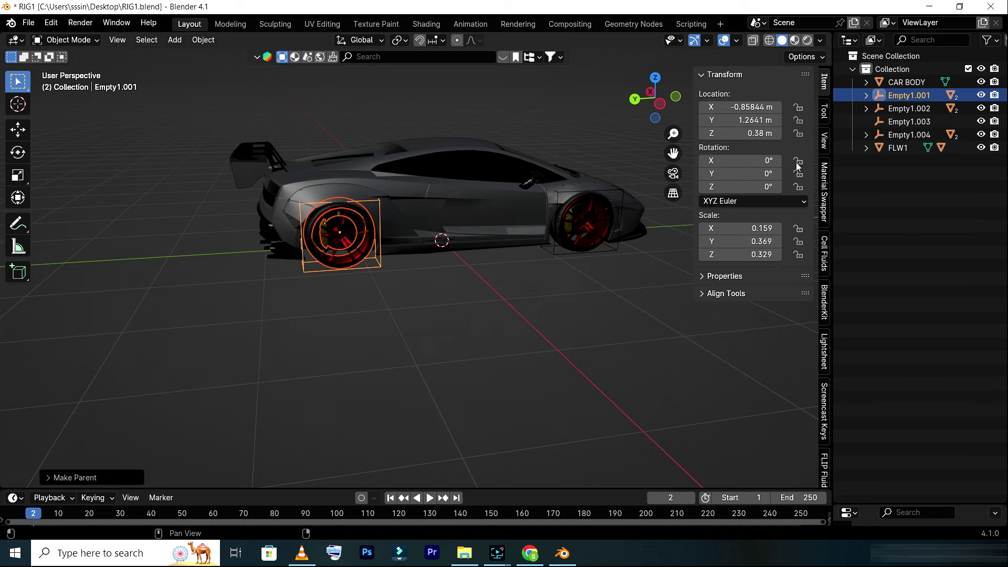
left_click_drag(655, 105, 643, 107)
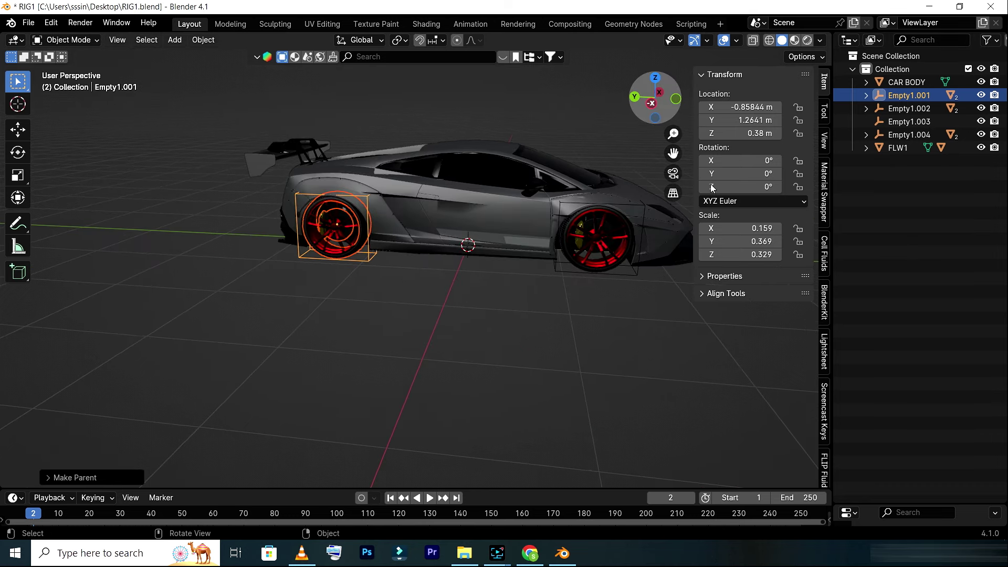
- Parent FLW1 to Empty1.003 with Keep Transform, then orbit and zoom out to view the car
left_click(919, 126)
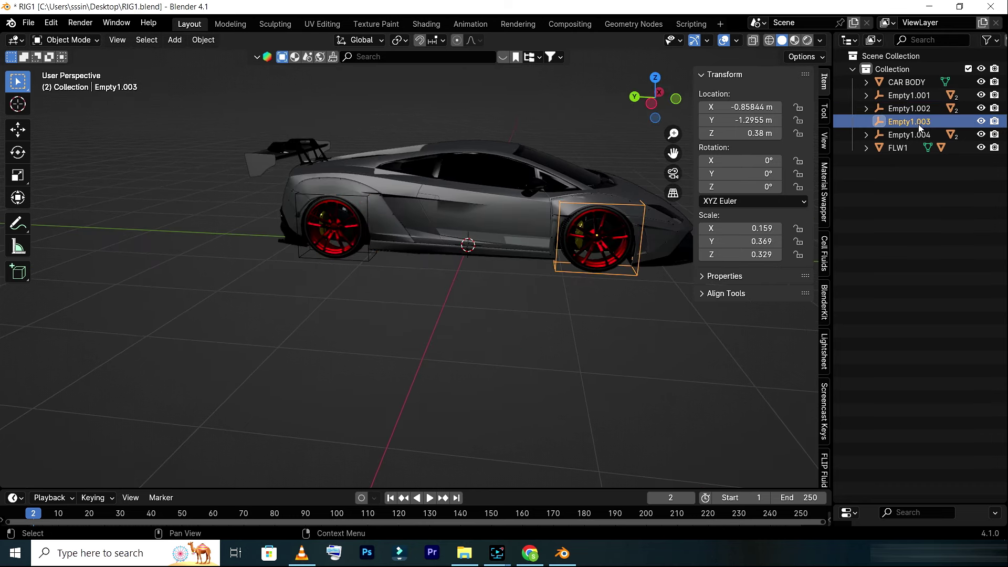
left_click(903, 150)
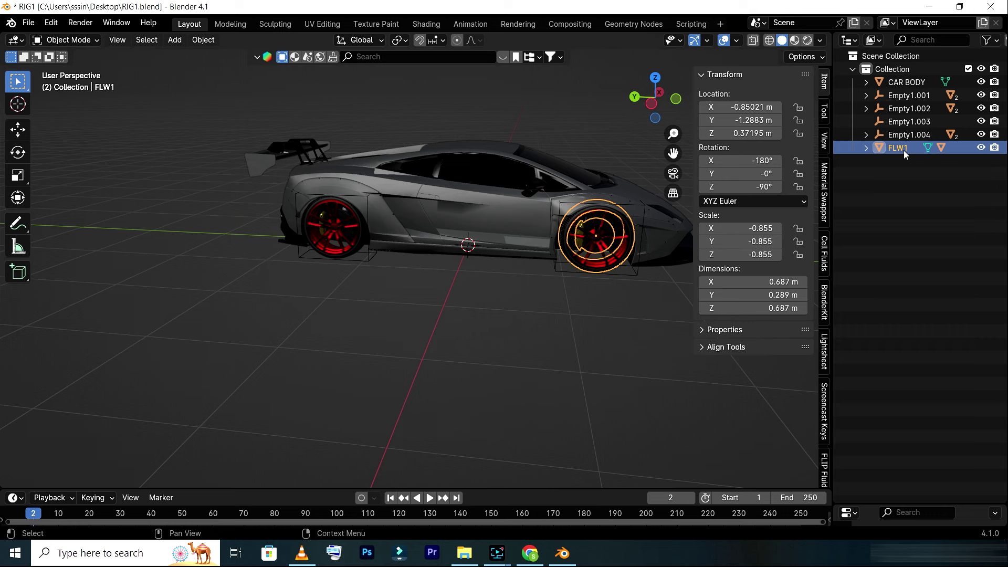
left_click(904, 123, "ctrl")
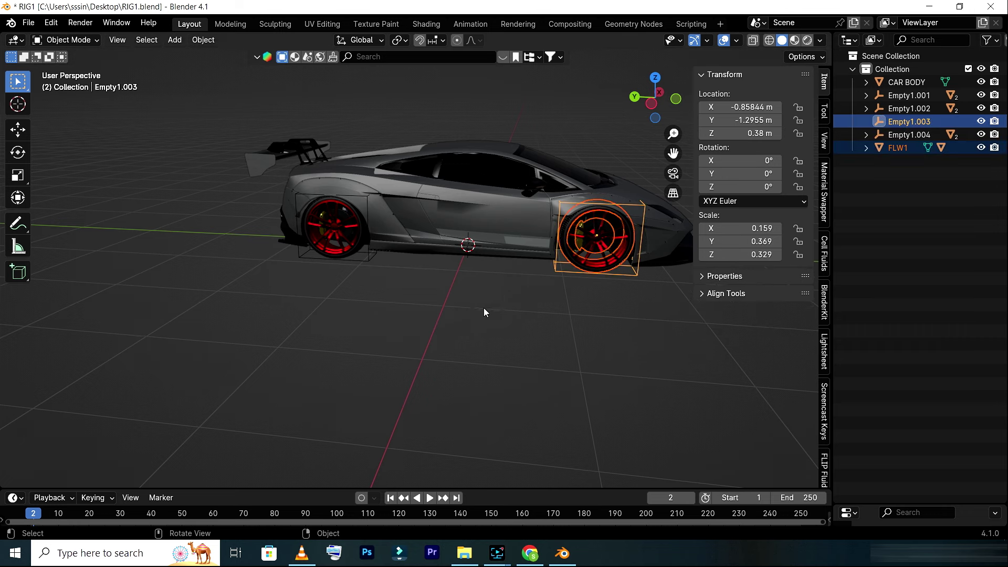
key("ctrl+p")
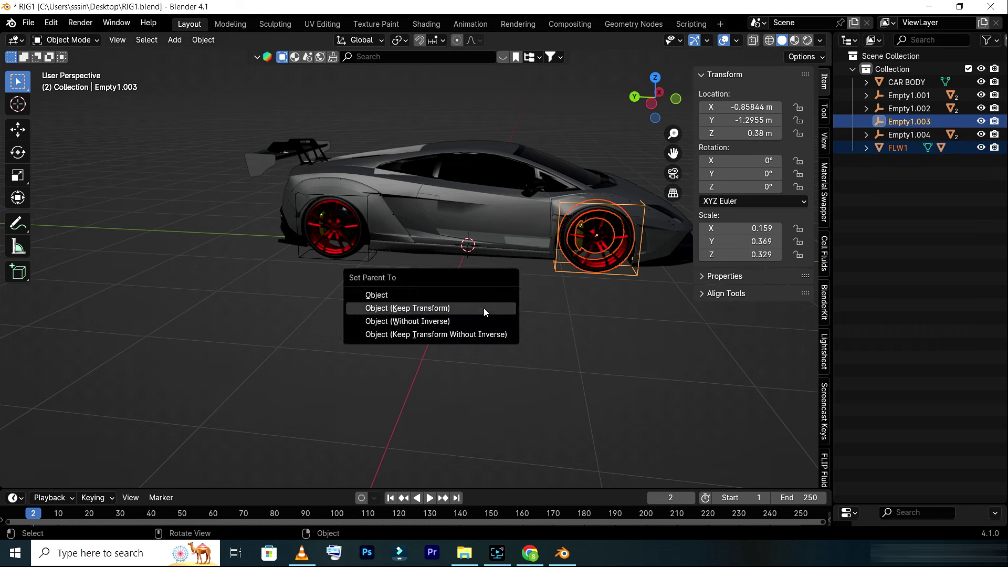
left_click(470, 309)
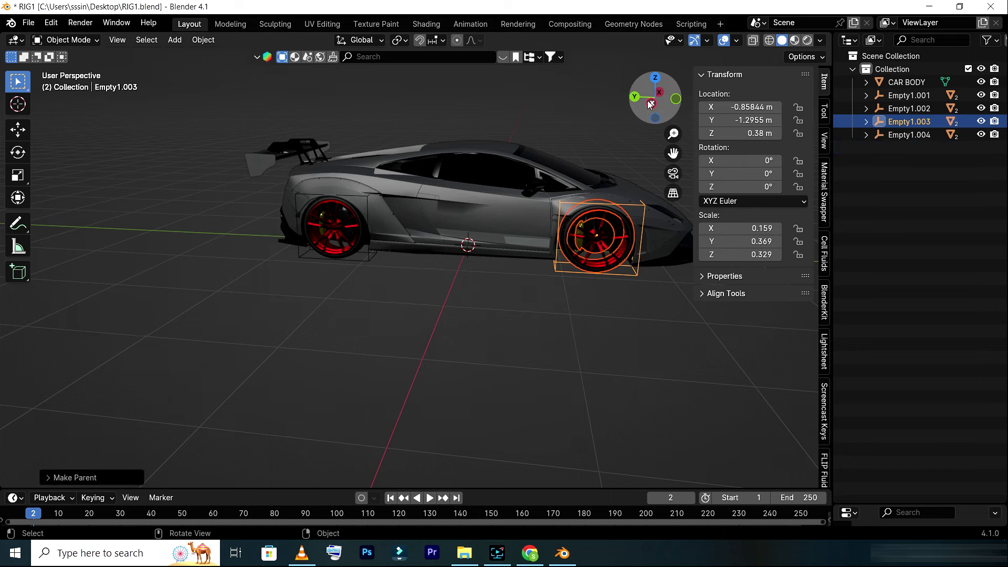
left_click_drag(656, 99, 588, 105)
left_click_drag(655, 98, 604, 159)
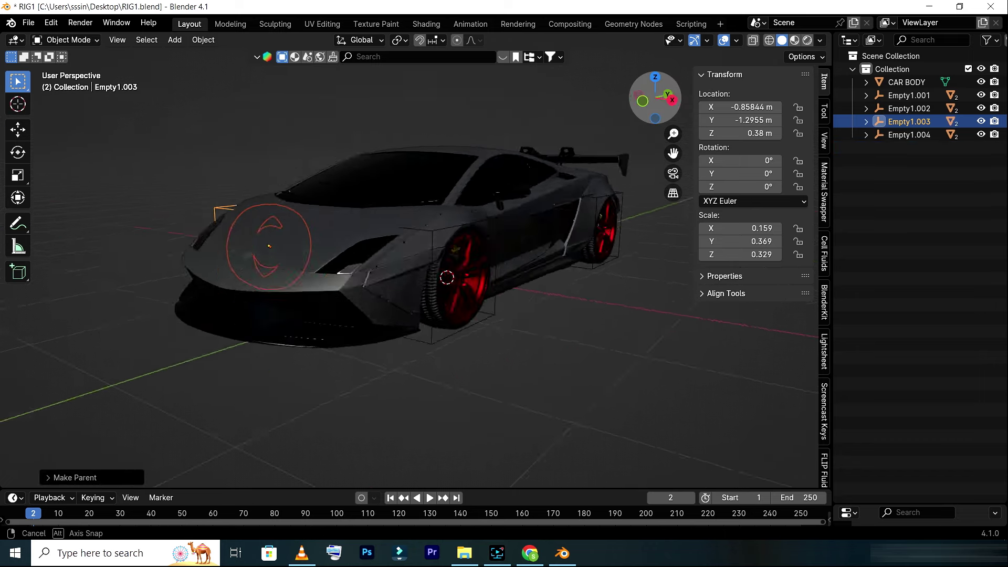
left_click_drag(655, 98, 523, 194)
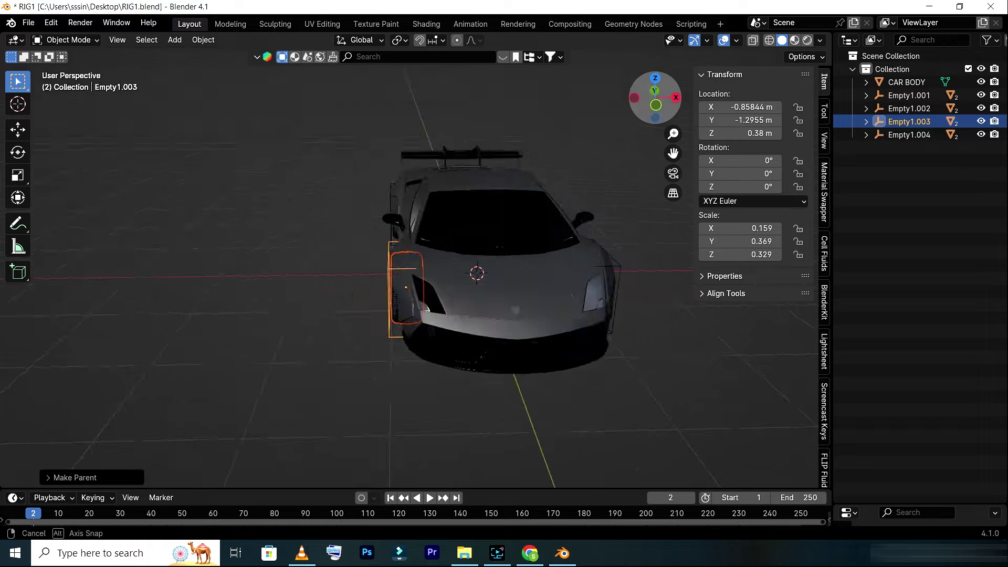
scroll(493, 154, "down", 2)
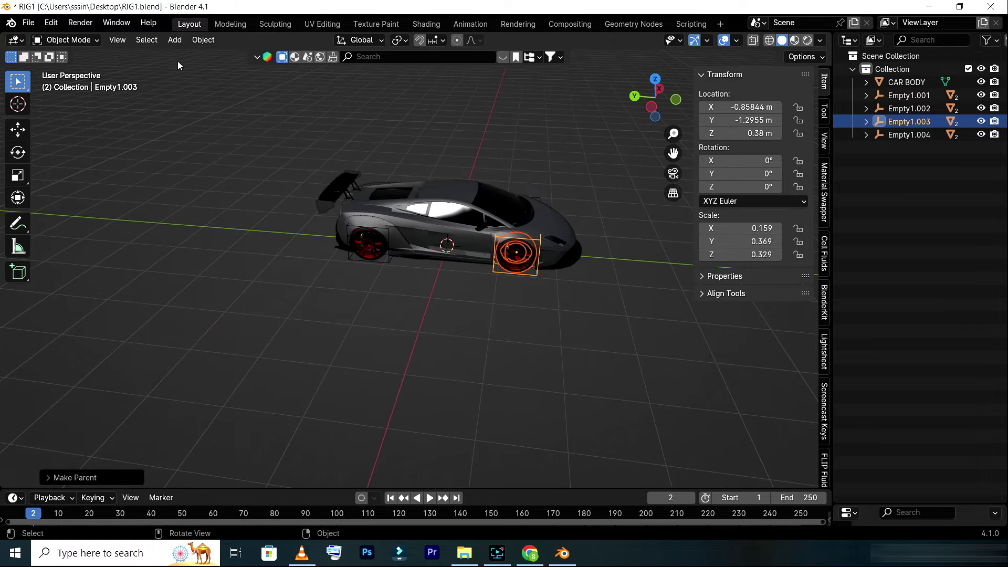
- Add a cube empty and flatten its box around the car body
left_click(178, 43)
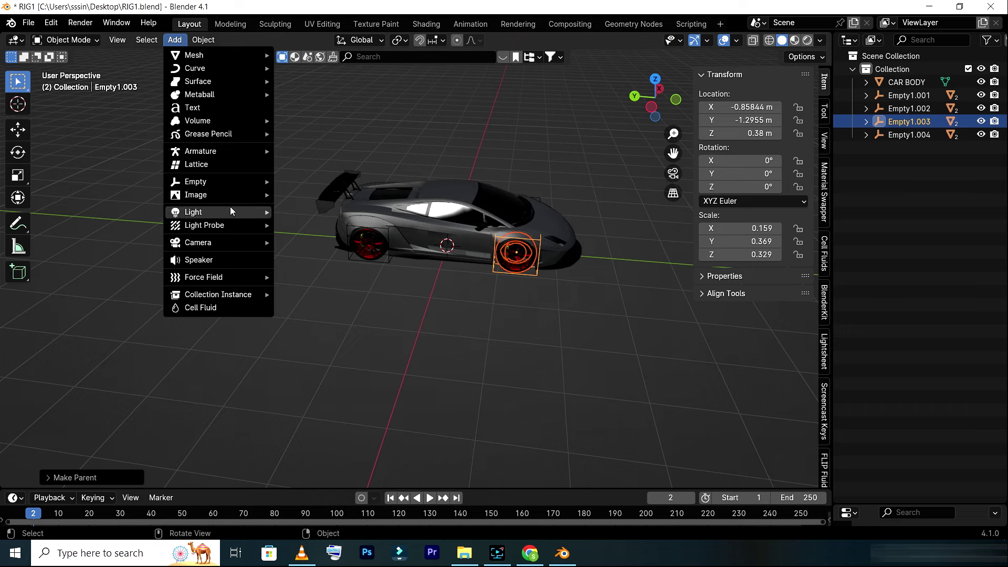
mouse_move(195, 181)
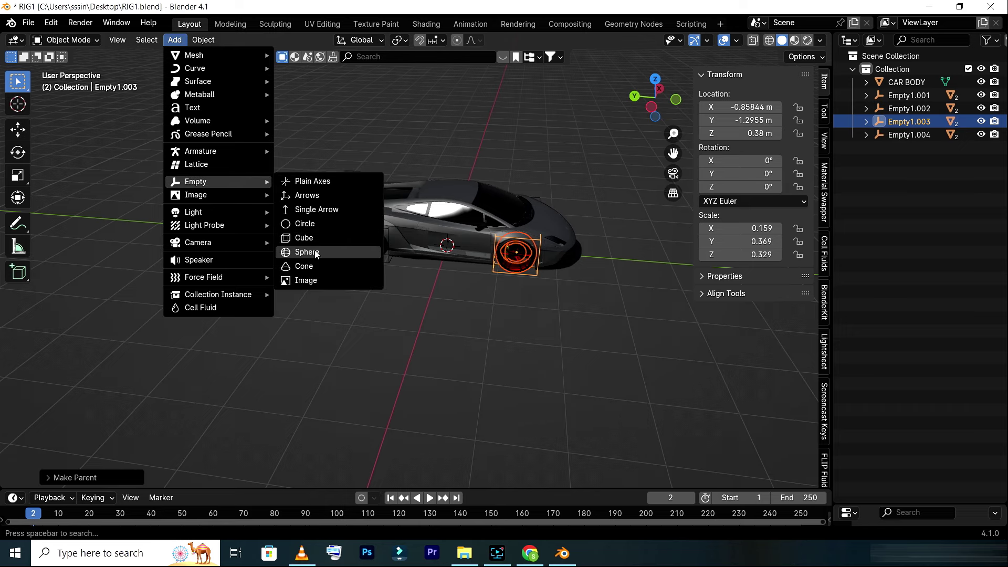
left_click(317, 239)
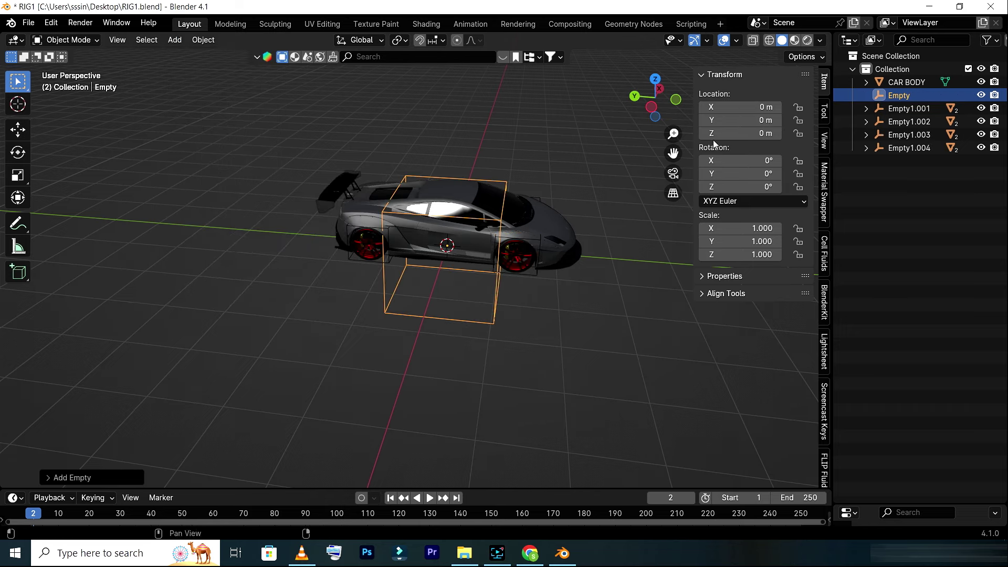
left_click_drag(654, 109, 657, 97)
left_click_drag(740, 133, 776, 133)
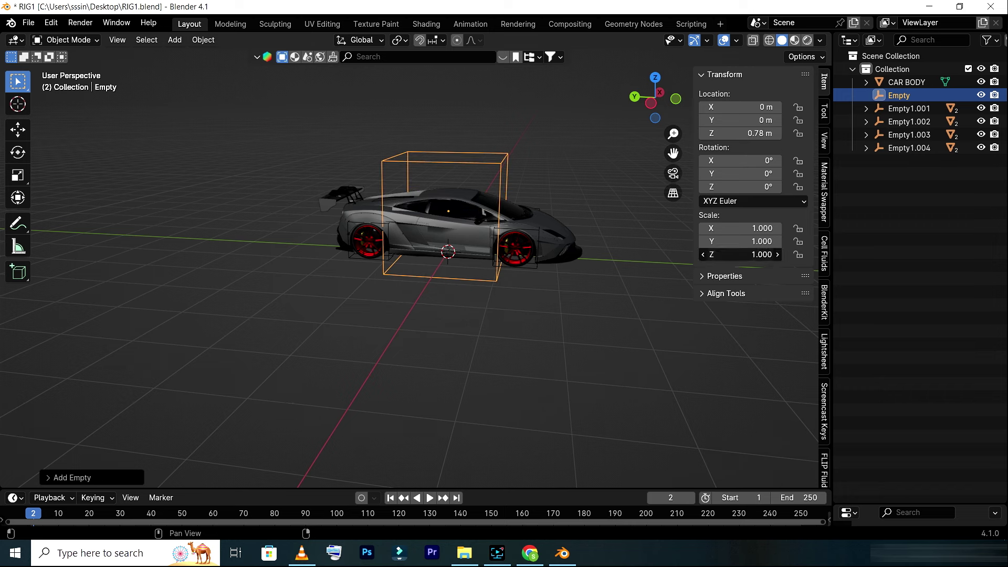
left_click_drag(745, 254, 682, 251)
left_click(702, 254)
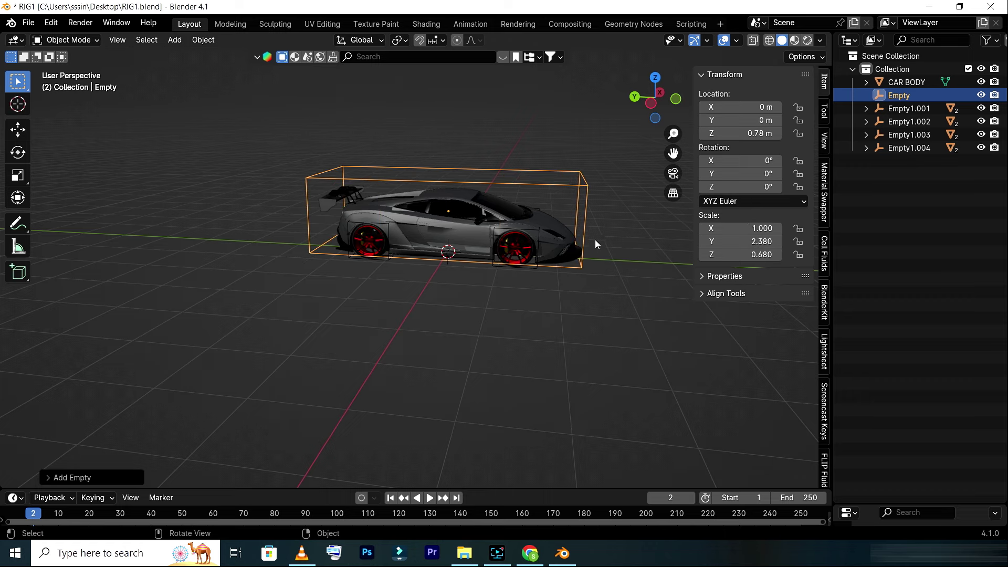
- Fine-tune the empty's height to 0.72 m so it fits the car, then view from top
middle_click_drag(594, 239, 650, 187)
left_click_drag(643, 106, 677, 113)
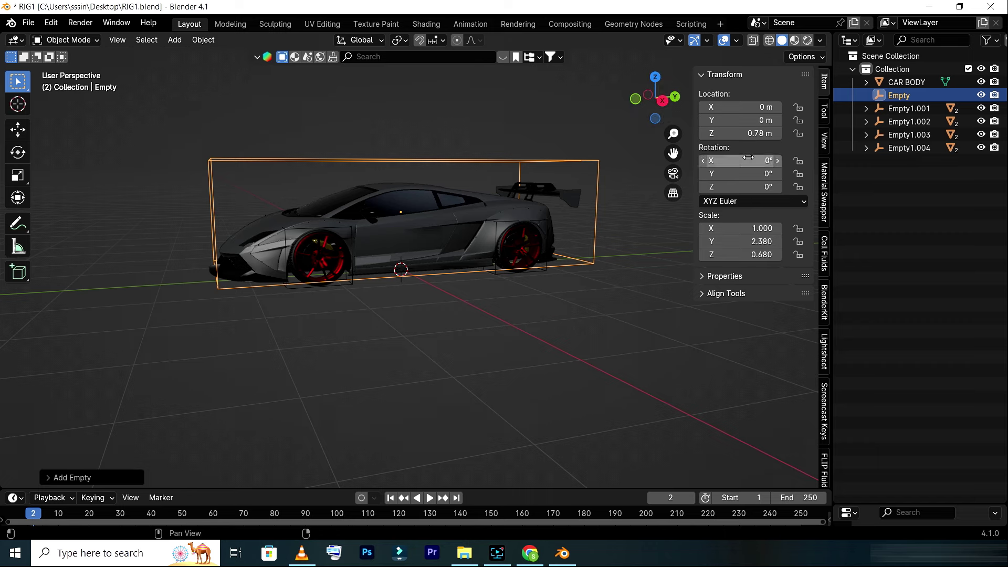
left_click_drag(748, 133, 735, 133)
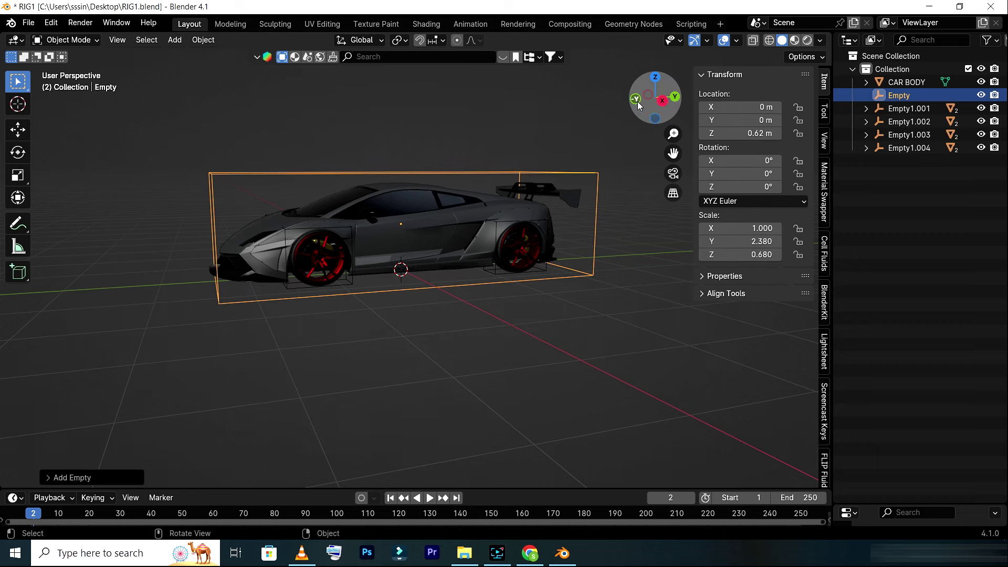
left_click_drag(655, 98, 638, 100)
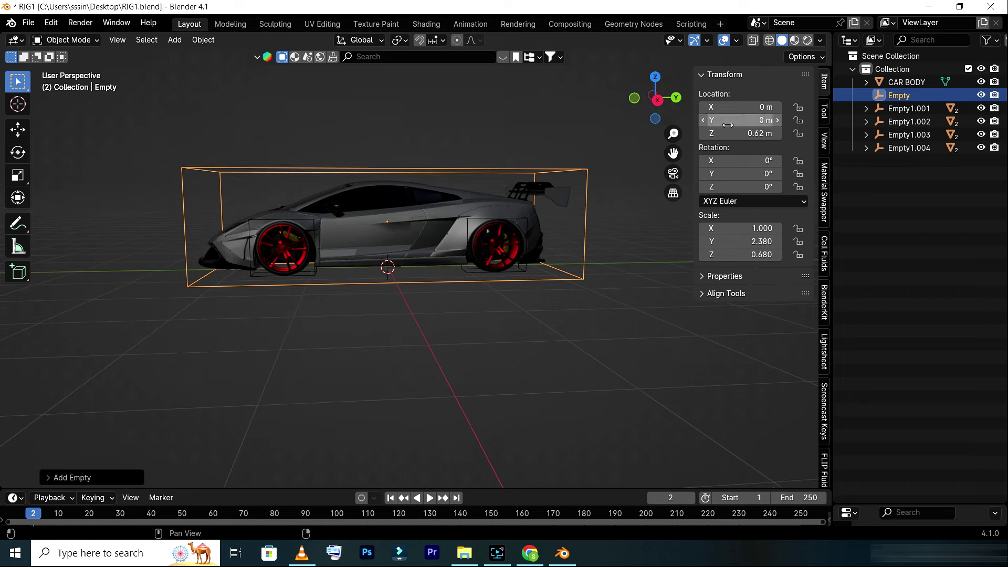
left_click_drag(747, 133, 762, 133)
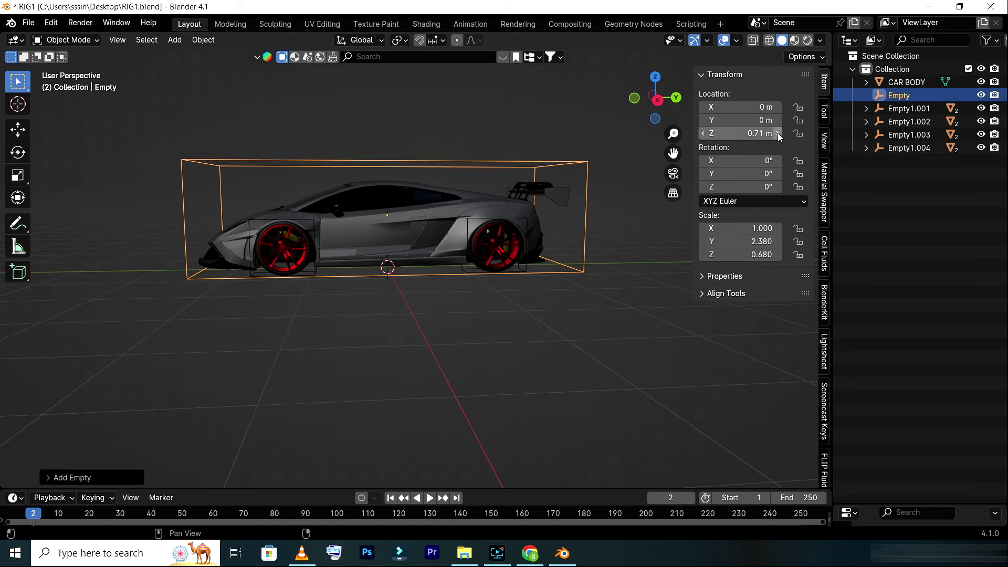
scroll(574, 212, "up", 2)
scroll(575, 212, "up", 2)
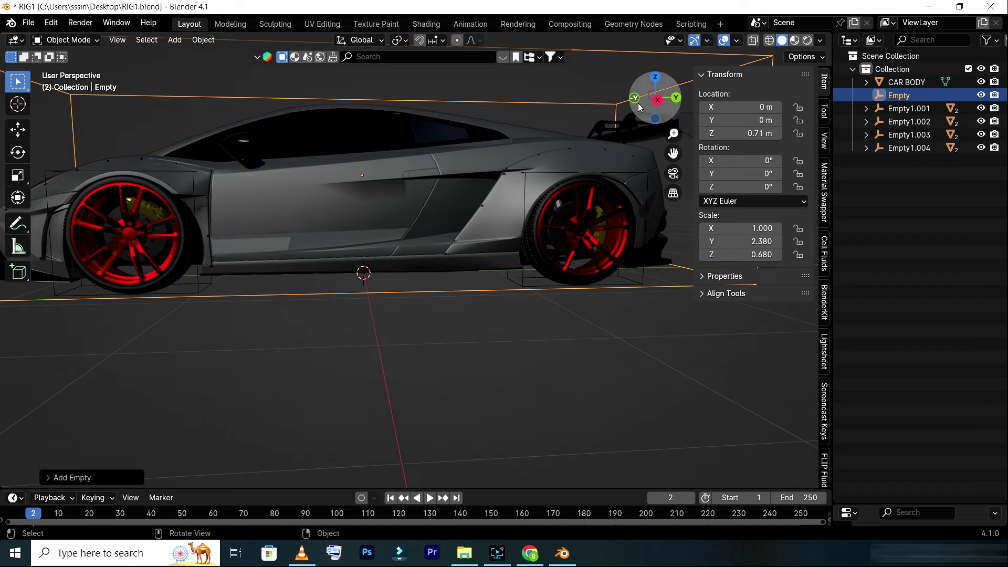
left_click_drag(637, 103, 651, 103)
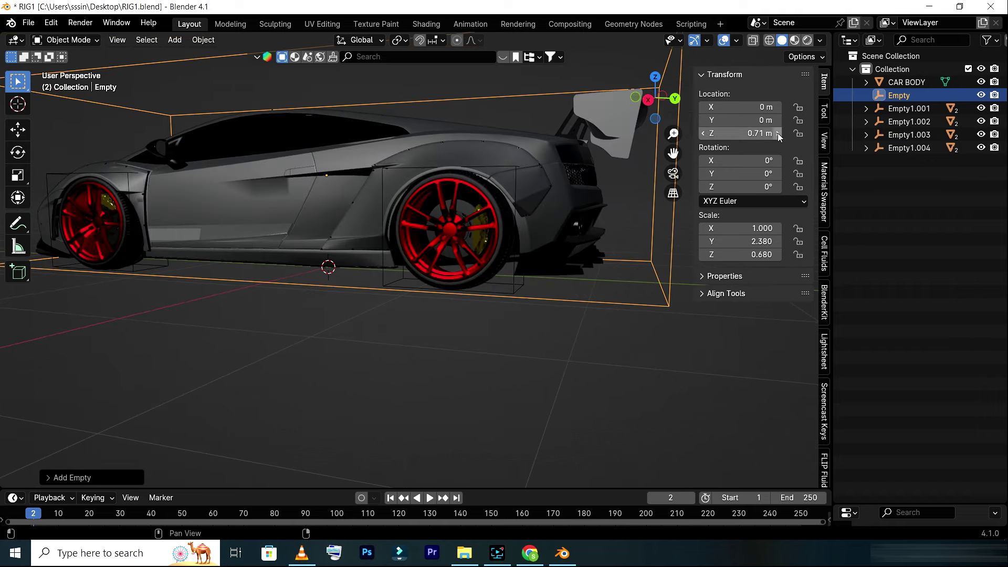
left_click(777, 133)
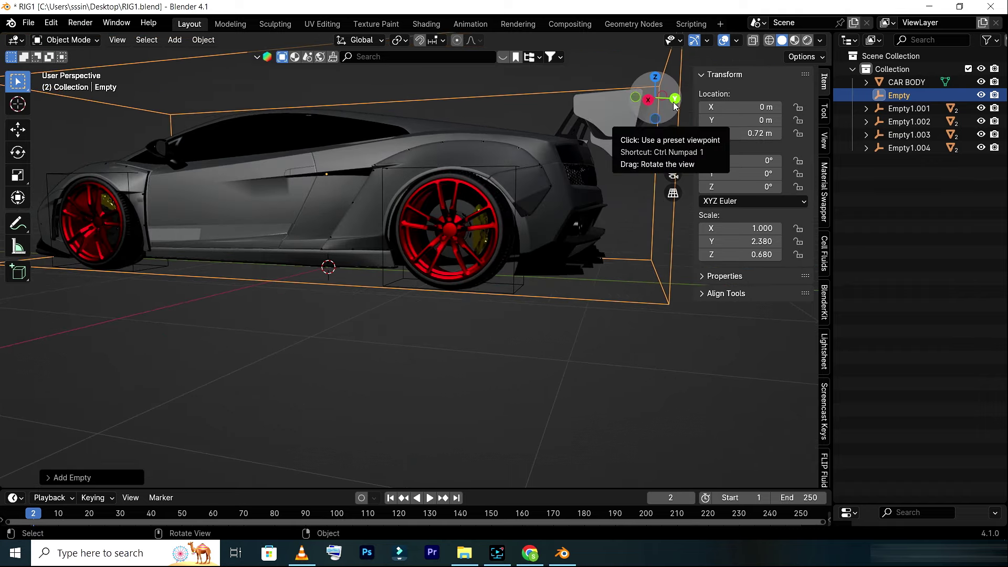
left_click_drag(674, 105, 600, 193)
left_click(618, 324)
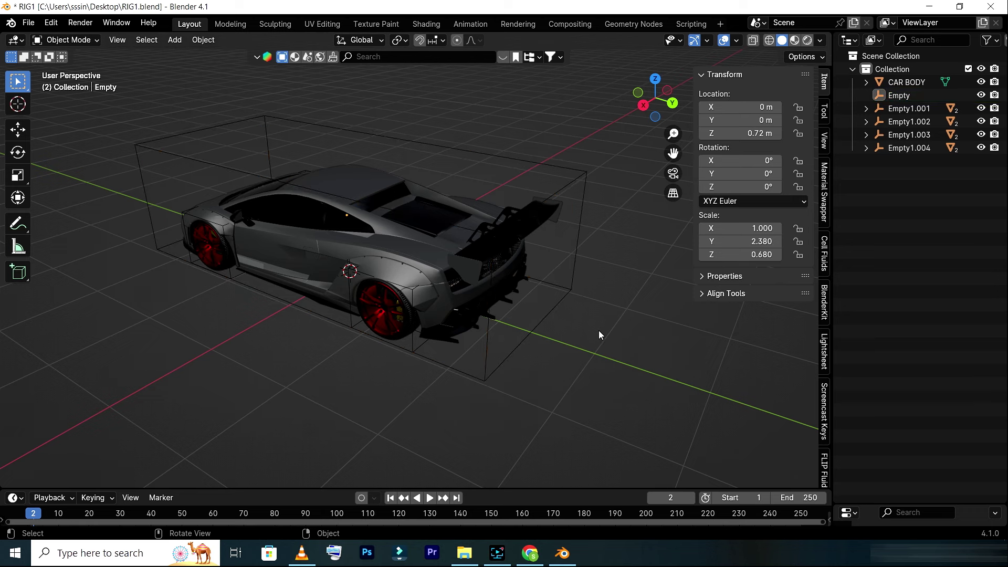
key("KP_7")
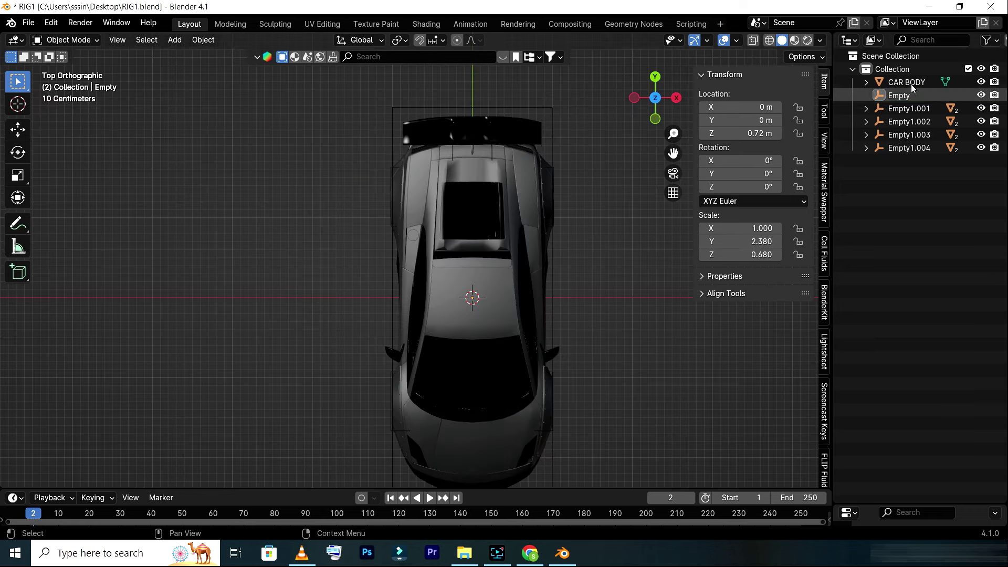
- Rename the box empty to 'Empty 05'
left_click(897, 96)
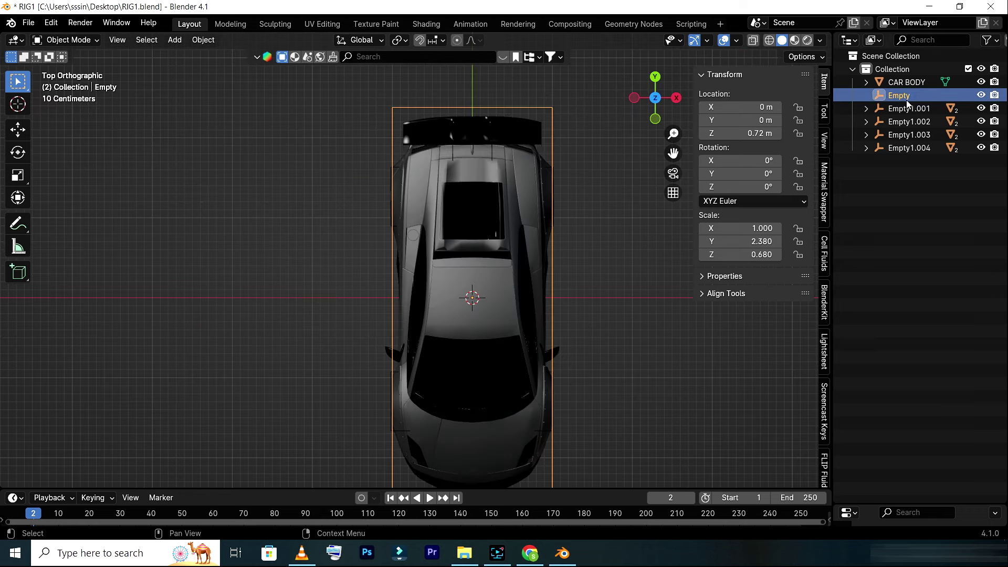
double_click(911, 97)
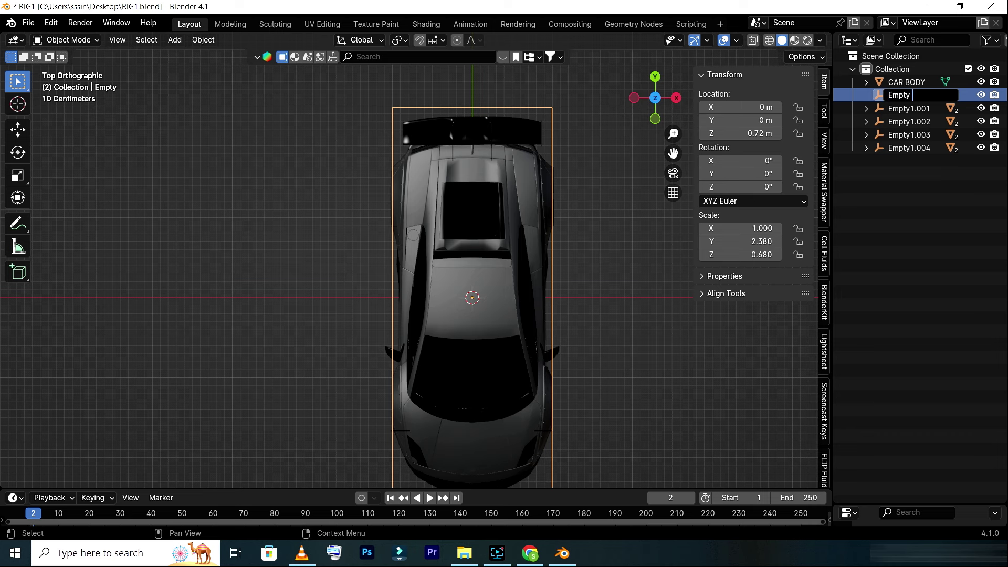
type("05")
key("Return")
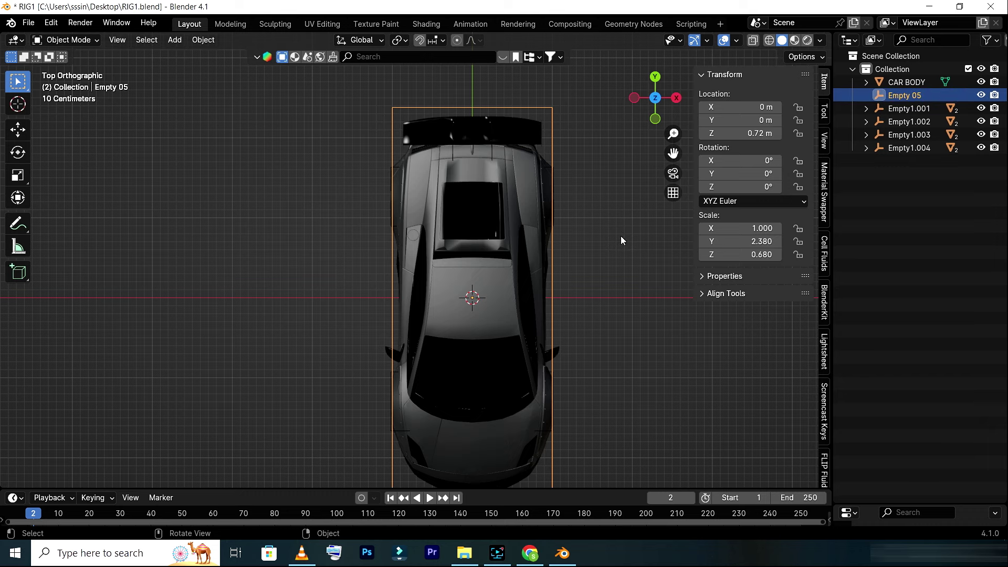
- Lengthen Empty 05's box to Y scale 2.440 and check the fit from above
left_click_drag(672, 154, 594, 358)
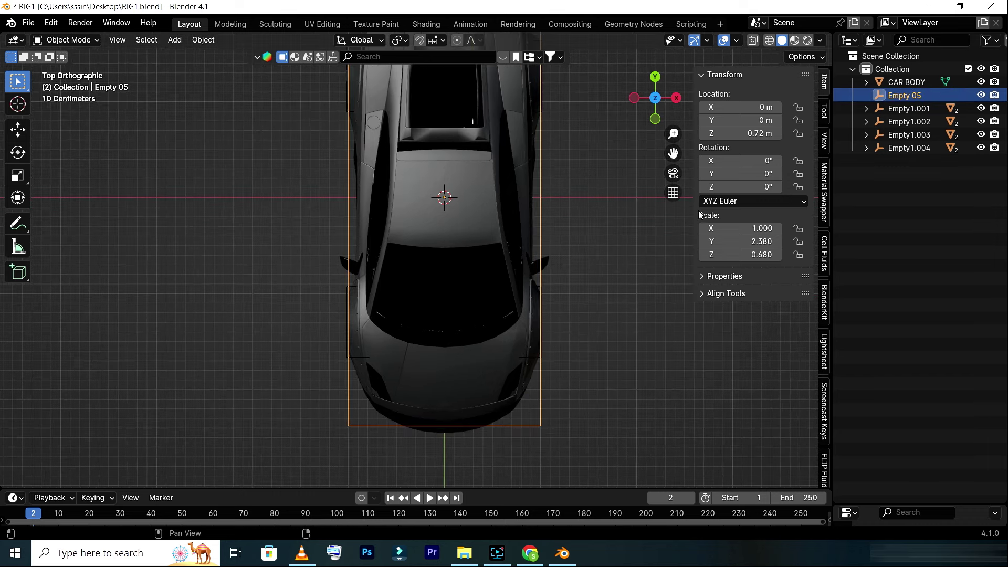
scroll(679, 250, "down", 1)
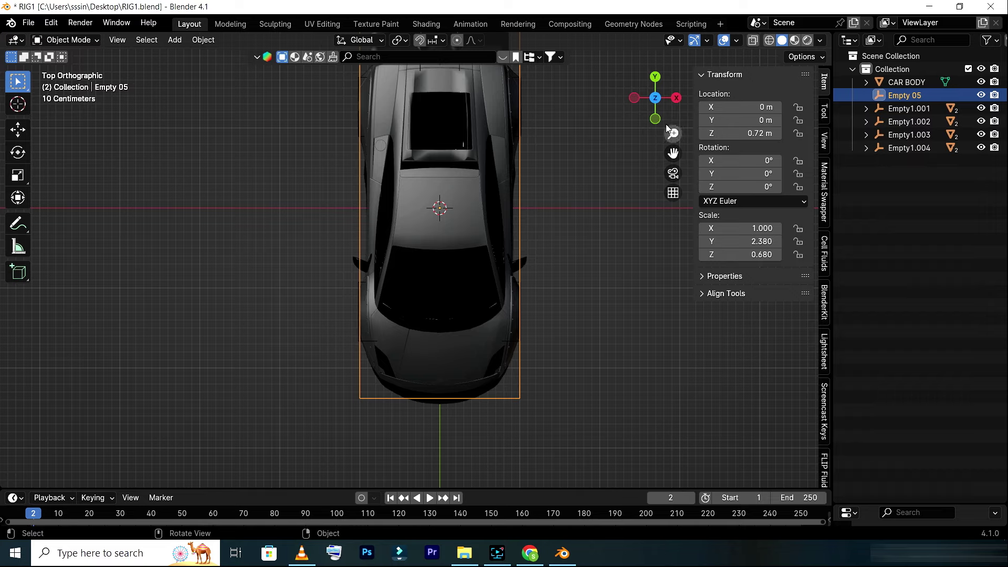
mouse_move(662, 105)
left_mouse_down()
mouse_move(625, 131)
mouse_move(651, 100)
left_mouse_up()
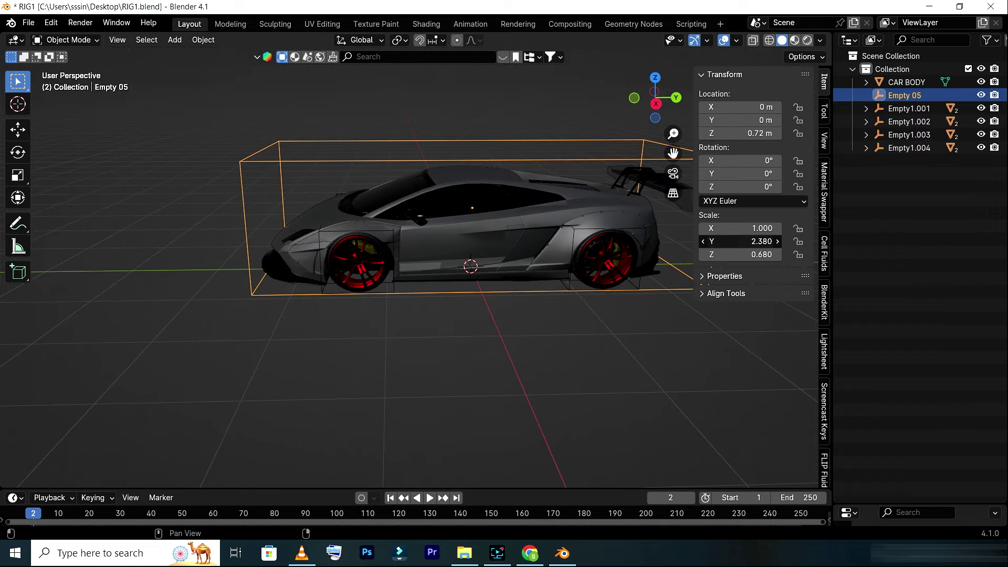
left_click_drag(761, 241, 772, 241)
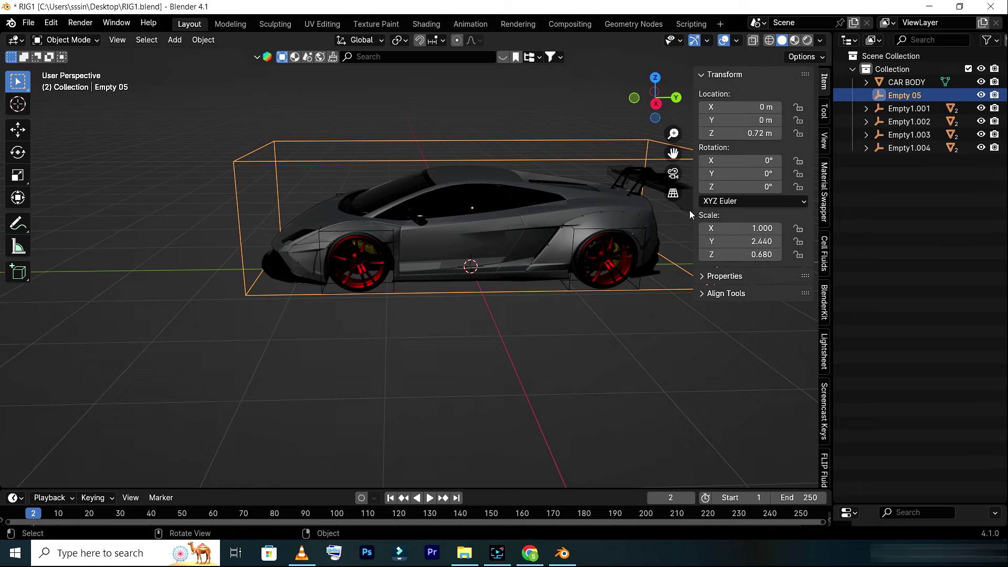
key("KP_7")
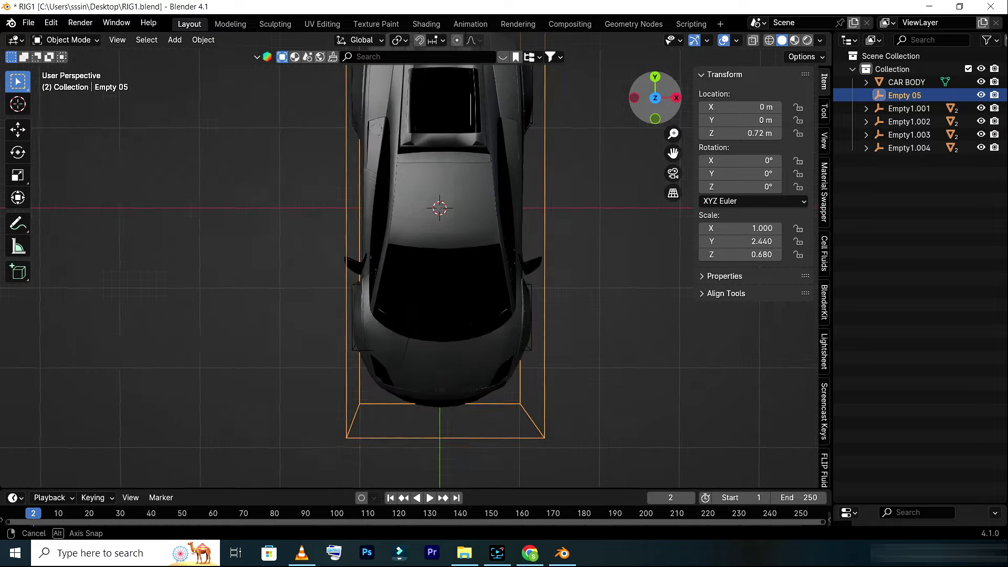
mouse_move(654, 116)
left_mouse_down()
mouse_move(603, 200)
mouse_move(472, 205)
mouse_move(536, 174)
left_mouse_up()
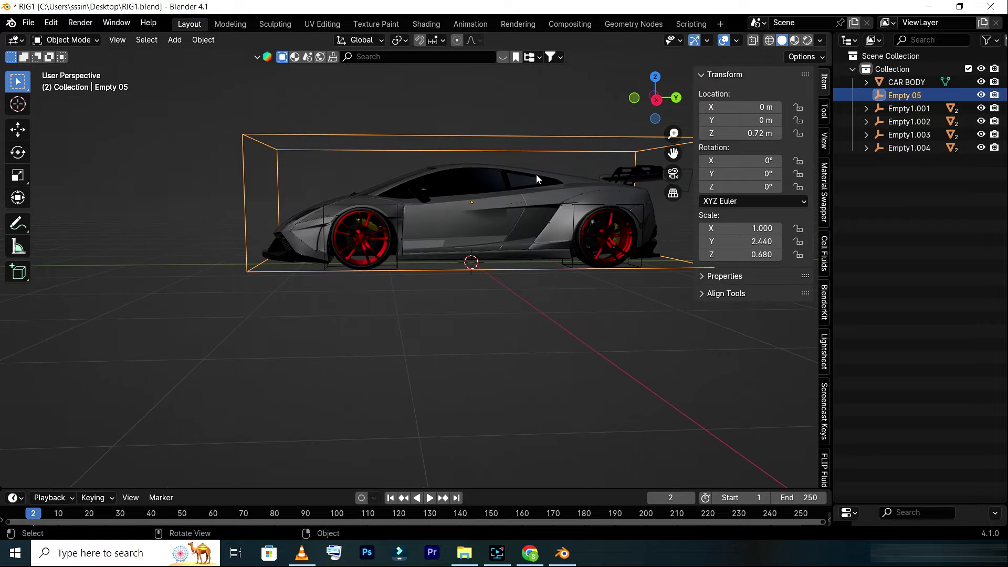
scroll(536, 174, "down", 2)
left_click_drag(637, 103, 623, 158)
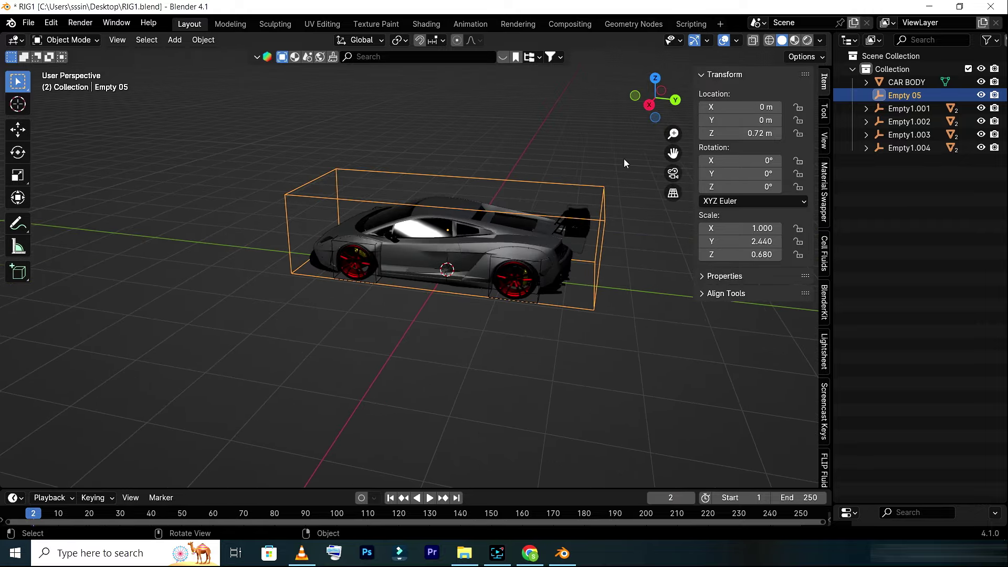
middle_click_drag(623, 159, 617, 180)
scroll(614, 182, "up", 1)
scroll(604, 210, "down", 1)
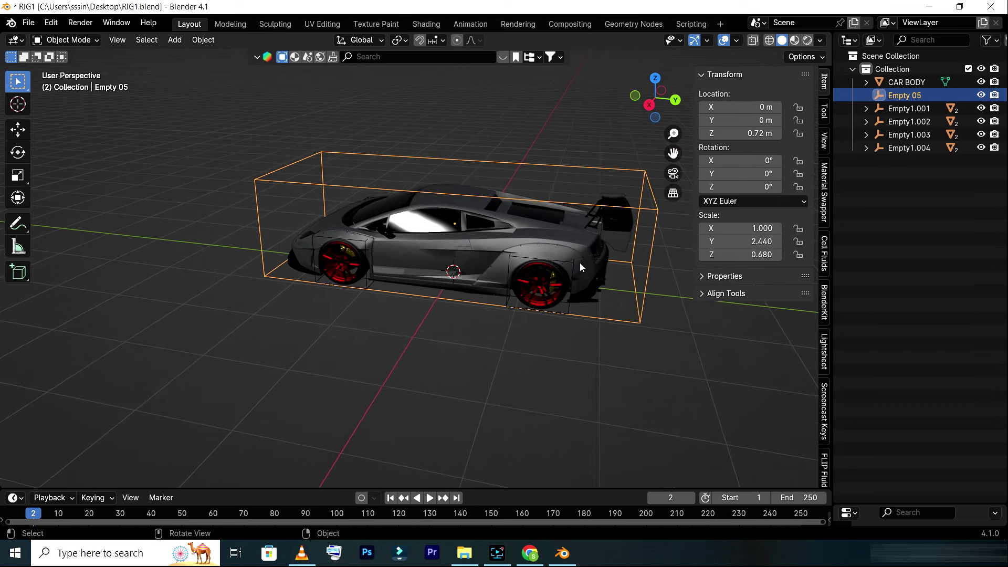
- Parent CAR BODY and Empty1.001–Empty1.004 to Empty 05, keeping transforms
left_click(899, 109)
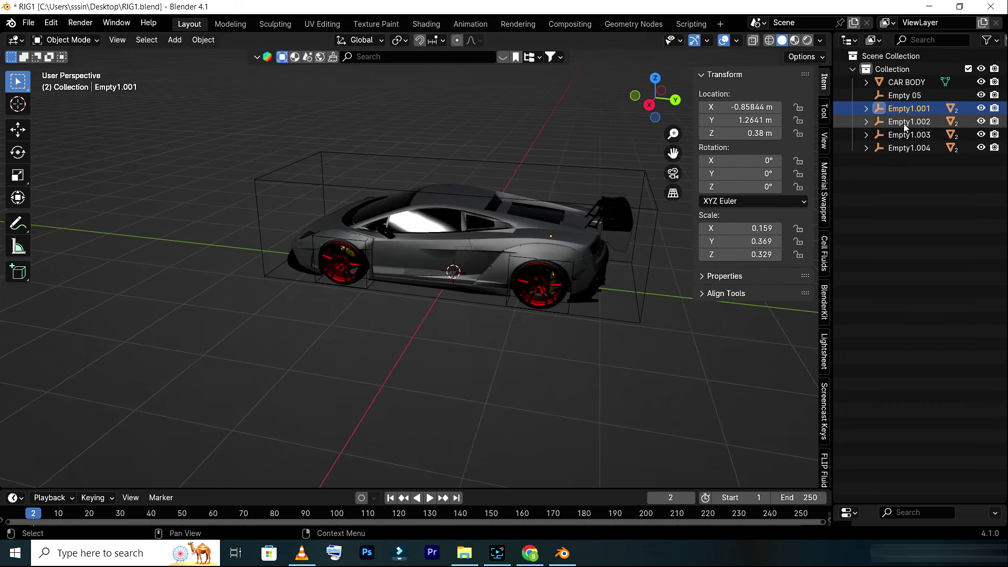
left_click(904, 122)
left_click(907, 109)
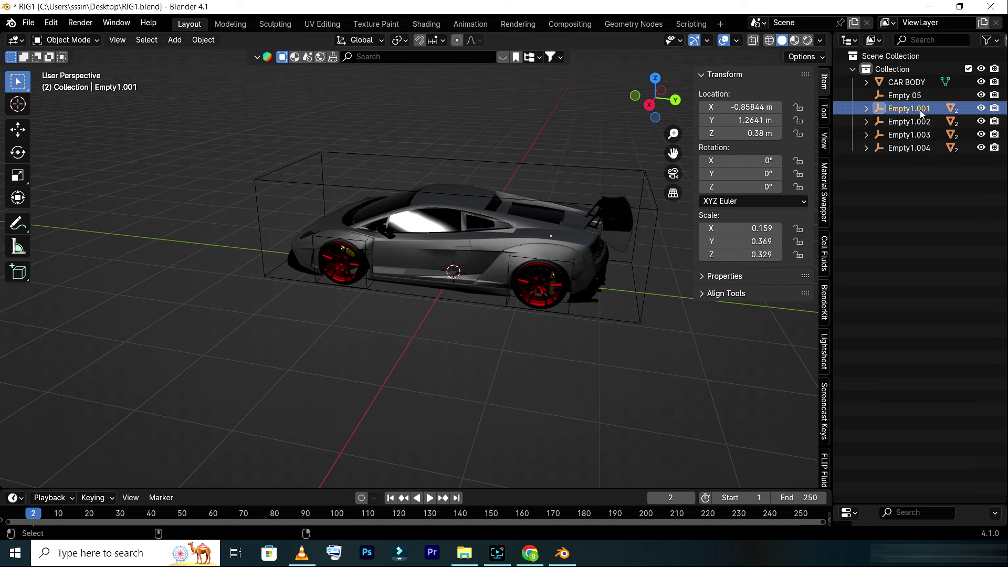
left_click(908, 122, "ctrl")
left_click(915, 147, "ctrl")
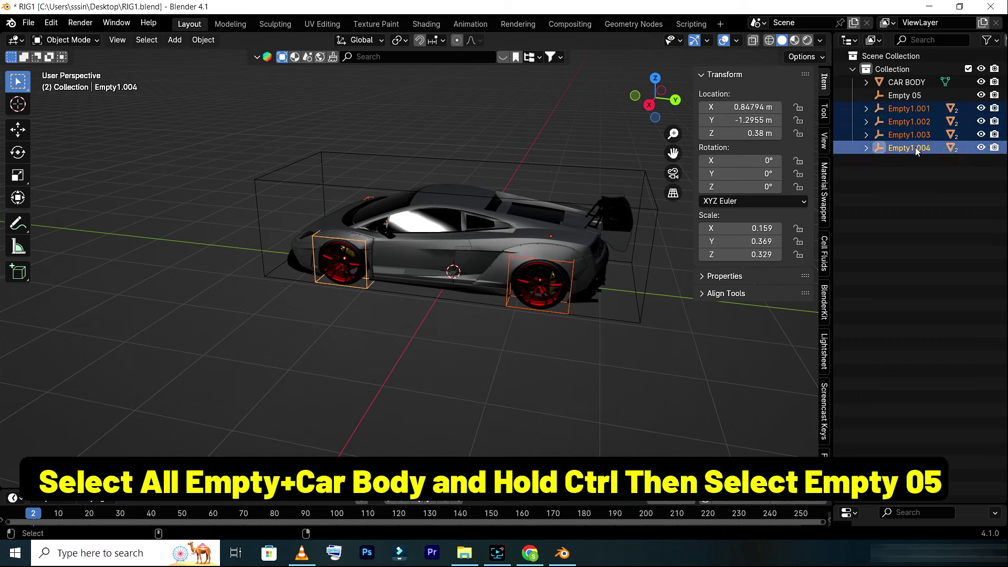
left_click(909, 80, "ctrl")
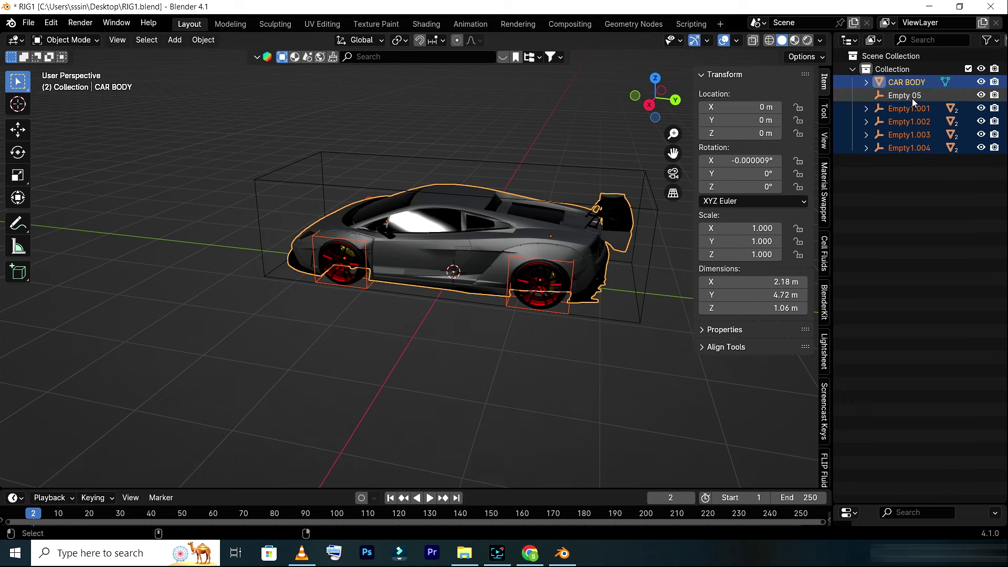
left_click(911, 96, "ctrl")
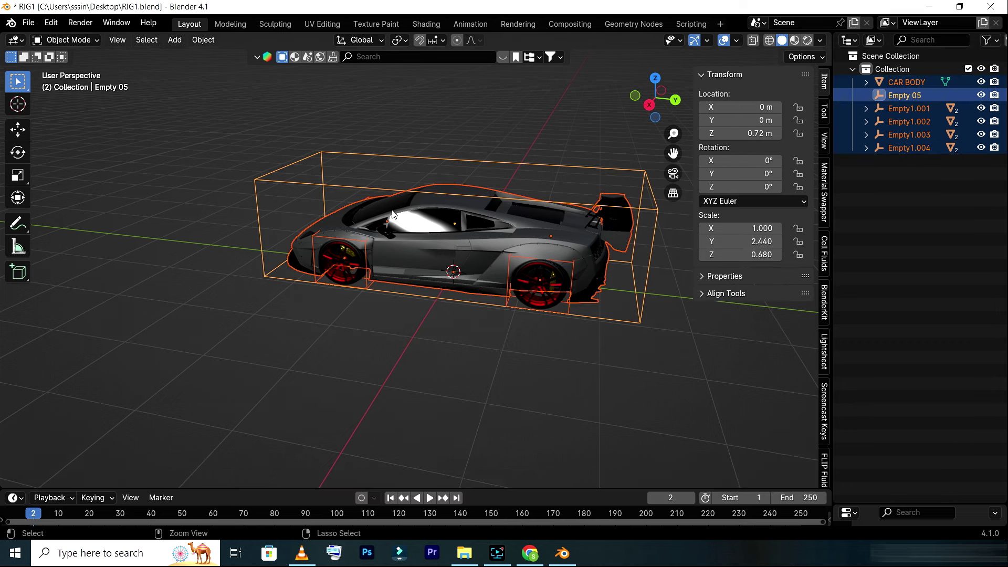
key("ctrl+p")
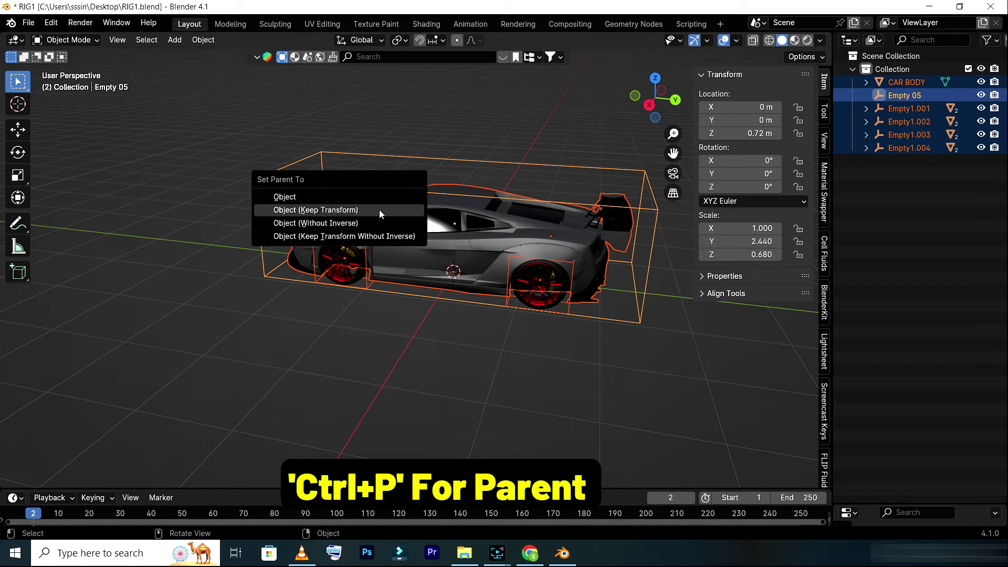
left_click(379, 209)
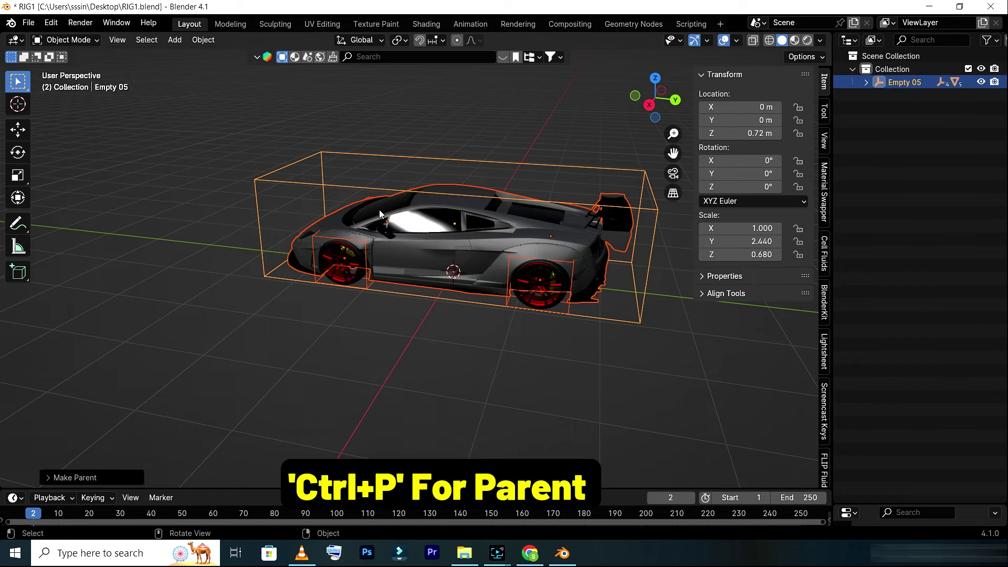
- Move the car rig along Y to −0.07 m, then select the front wheel
left_click(17, 129)
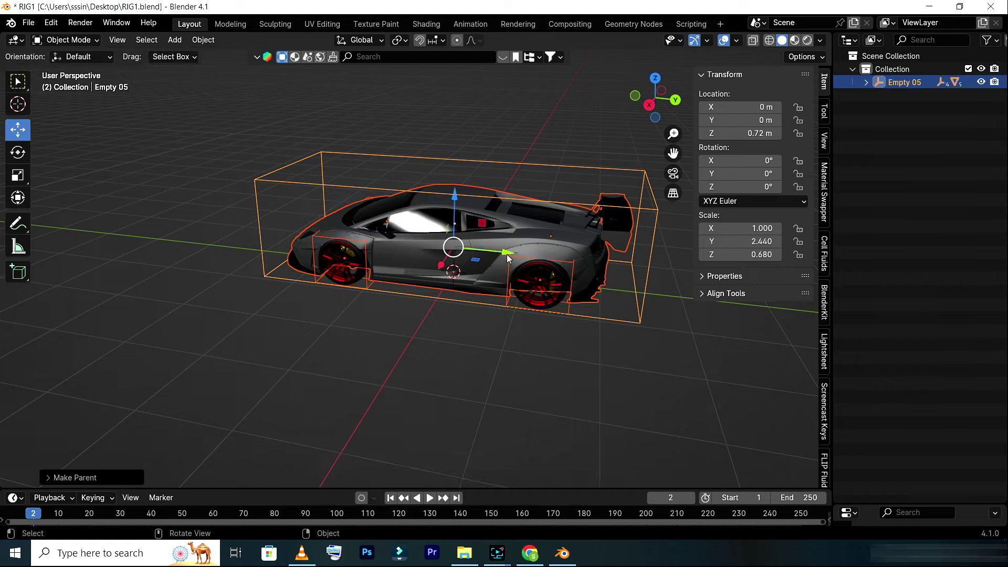
left_click_drag(506, 254, 499, 260)
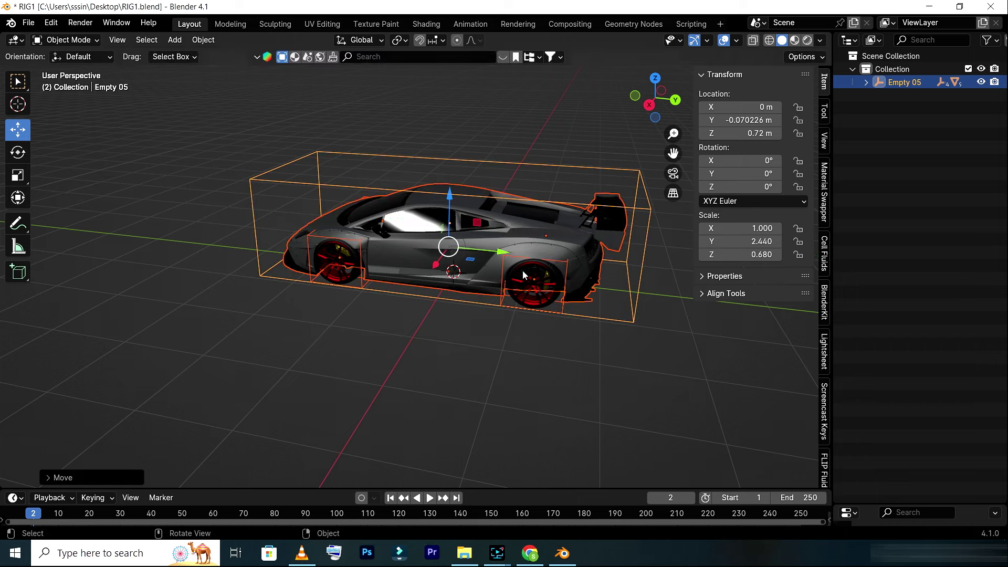
left_click(511, 377)
left_click_drag(655, 99, 389, 241)
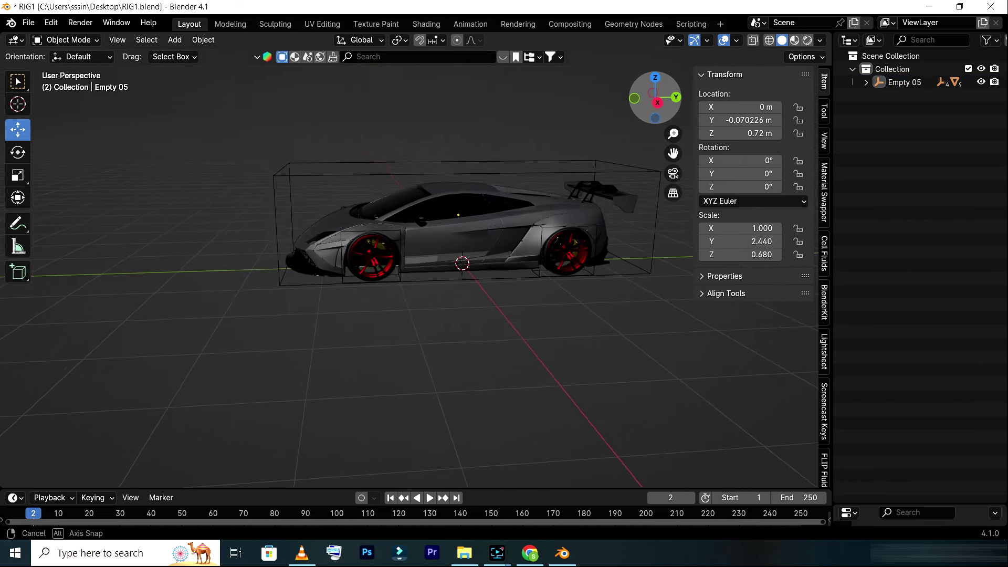
scroll(389, 244, "up", 2)
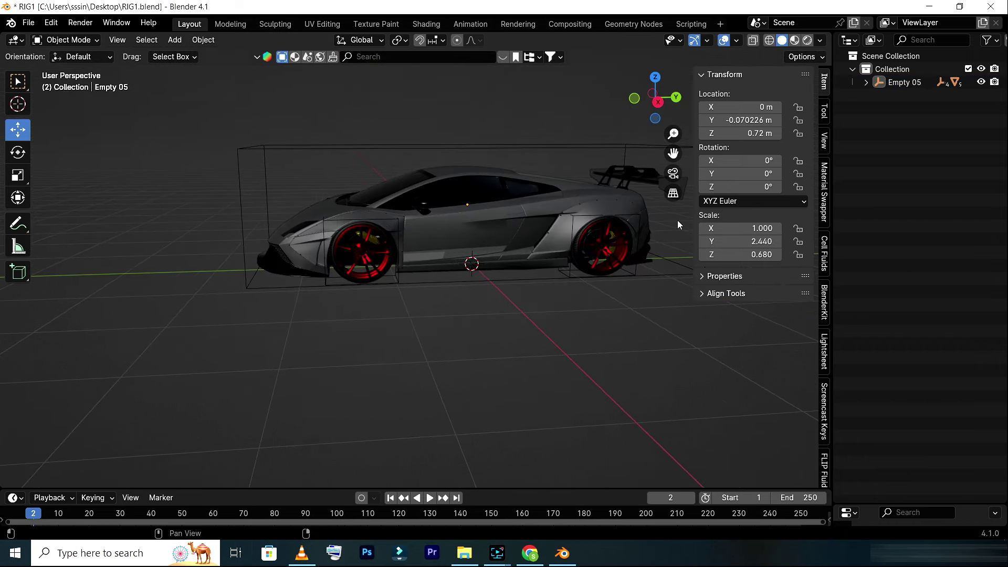
left_click(386, 269)
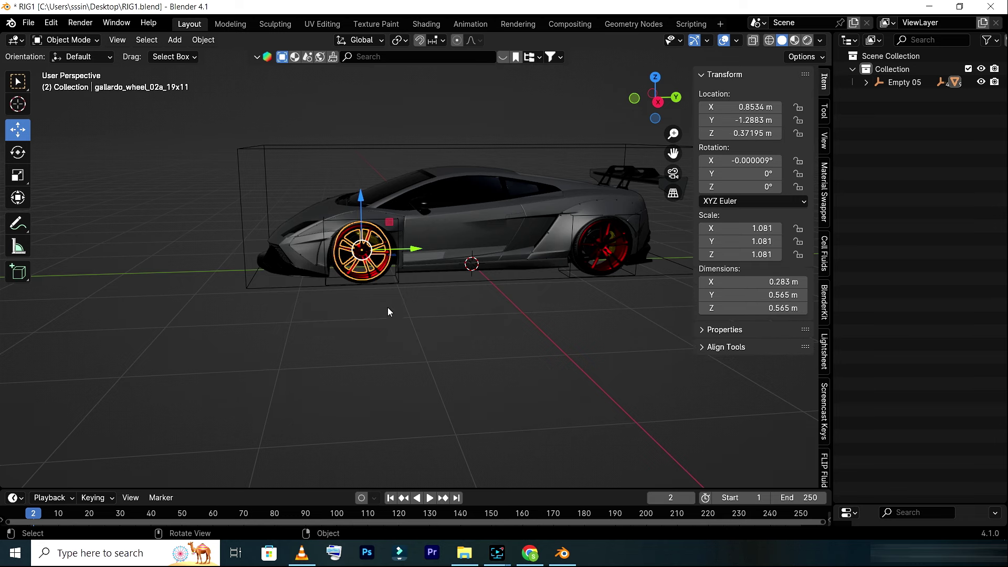
- Expand Empty 05 in the Outliner and compare objects, ending with the FRW2 wheel control selected
scroll(376, 285, "up", 2)
left_click(376, 252)
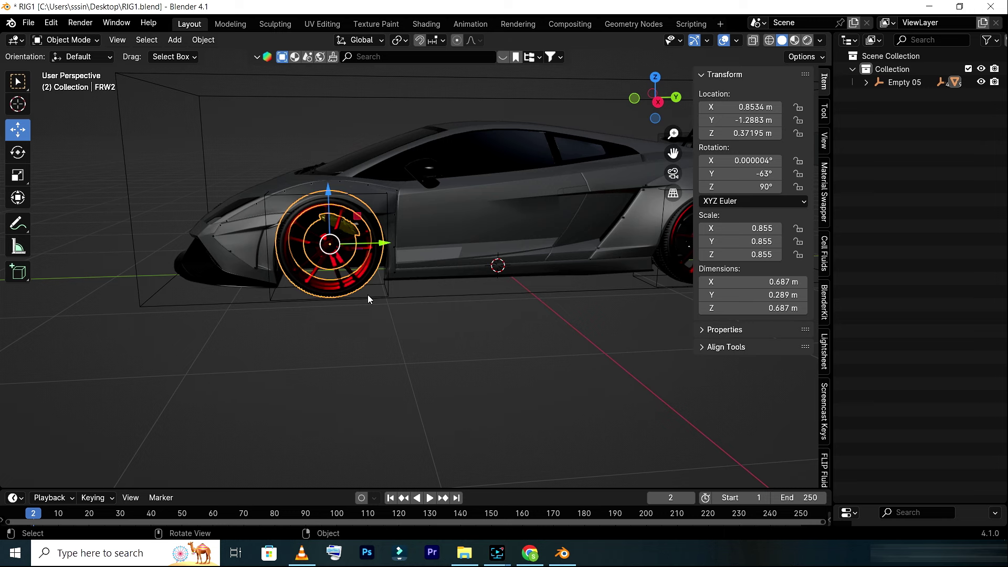
left_click(866, 83)
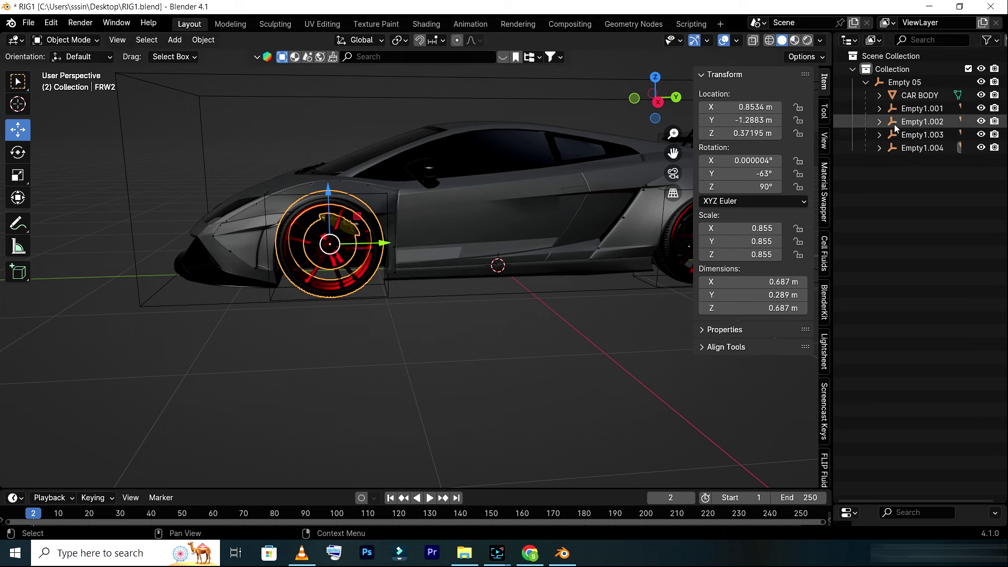
left_click(370, 272)
left_click(378, 265)
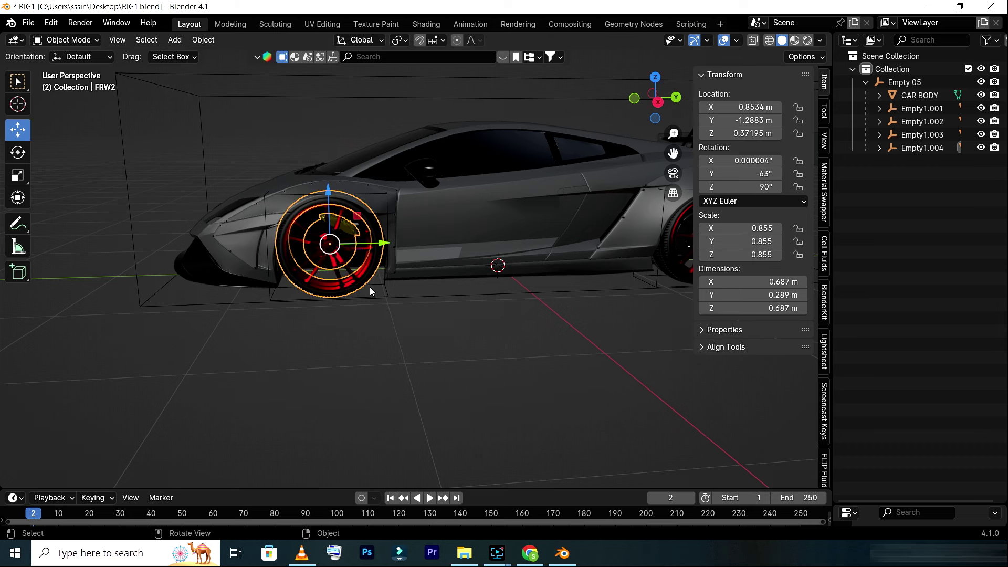
left_click(328, 358)
left_click(313, 197)
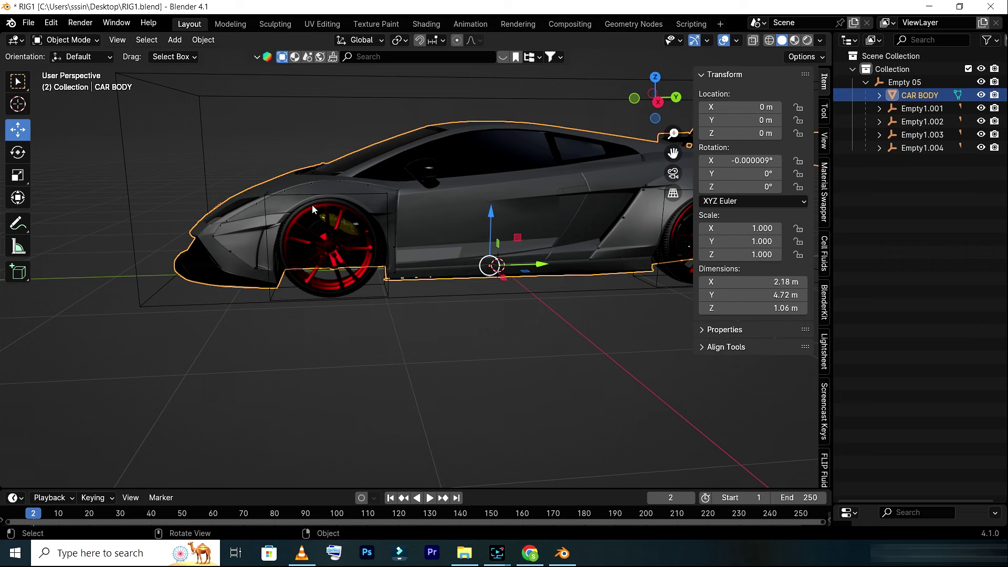
left_click(282, 384)
left_click(296, 285)
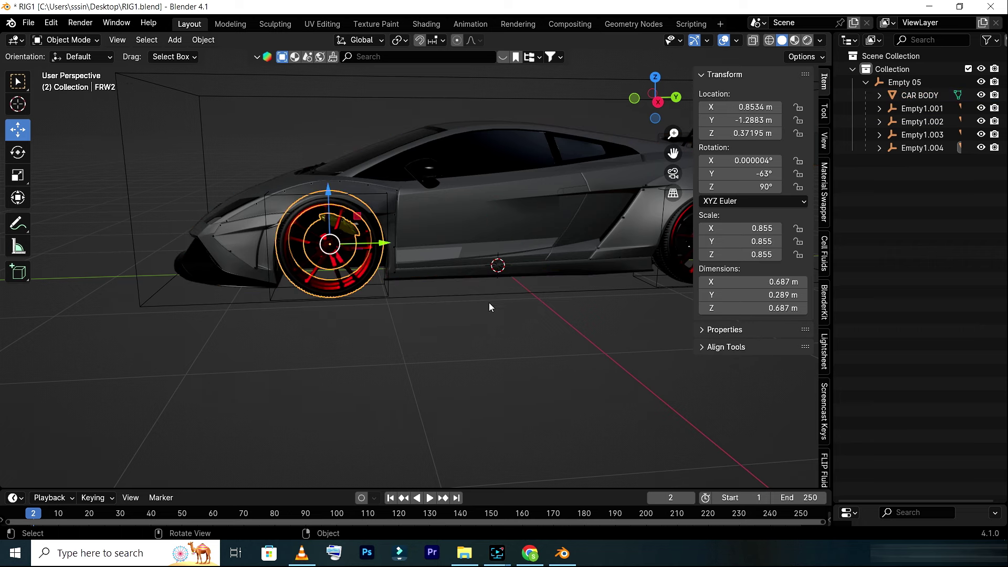
left_click_drag(650, 112, 659, 124)
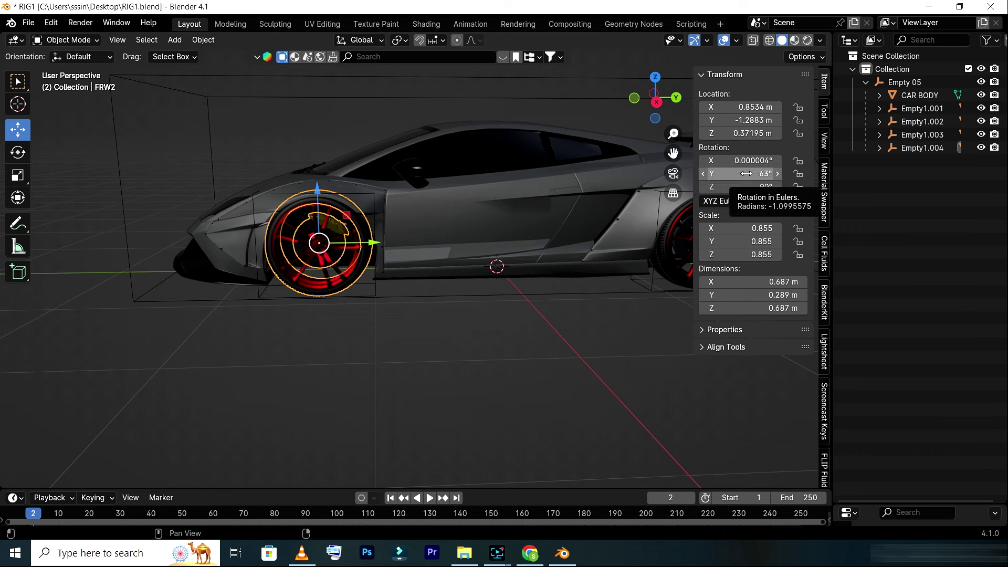
- Attempt a driver on FRW2's Y rotation, then undo the unfinished setup
right_click(746, 173)
left_click(706, 202)
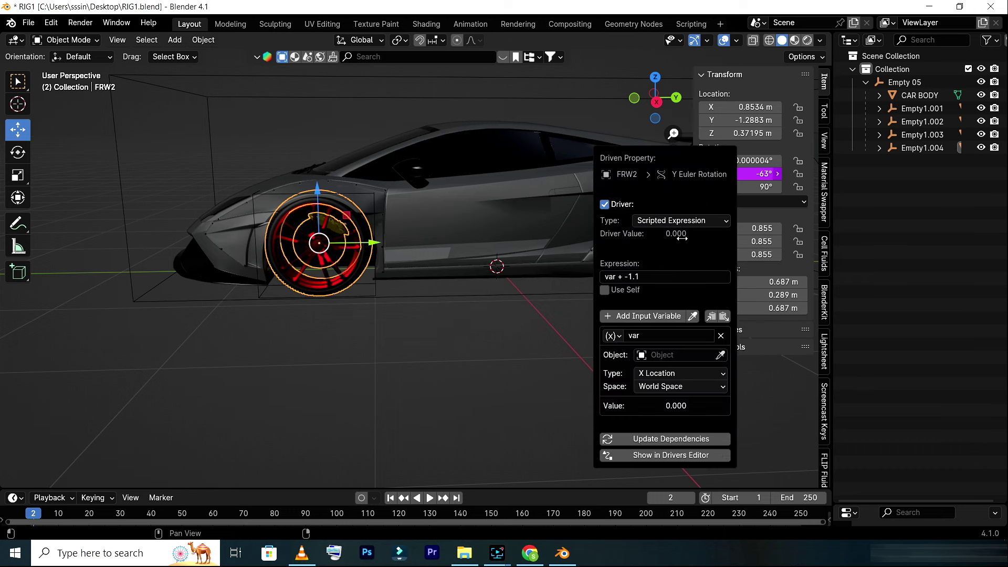
left_click(638, 276)
key("BackSpace")
key("BackSpace")
key("Return")
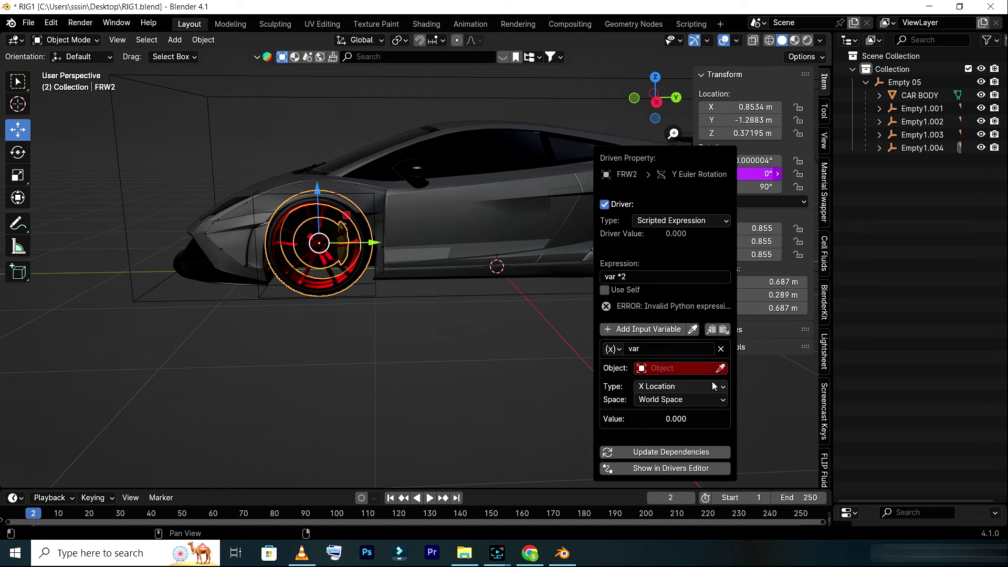
left_click(706, 385)
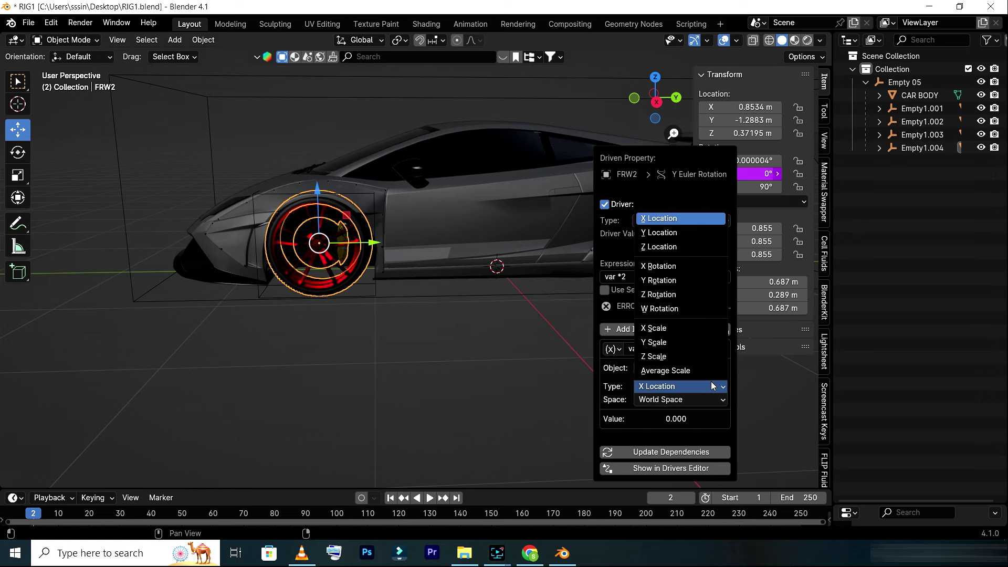
left_click(662, 233)
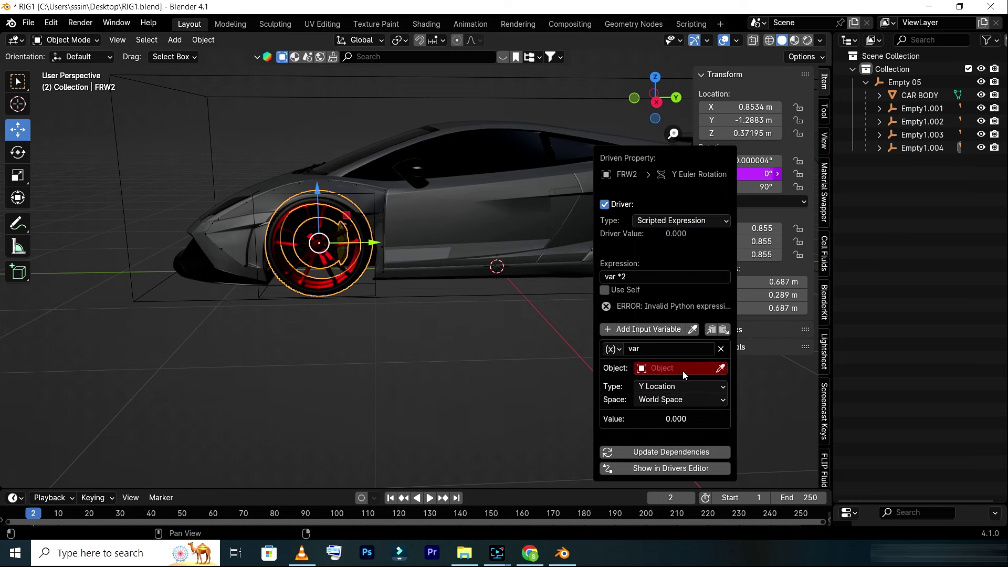
left_click(718, 371)
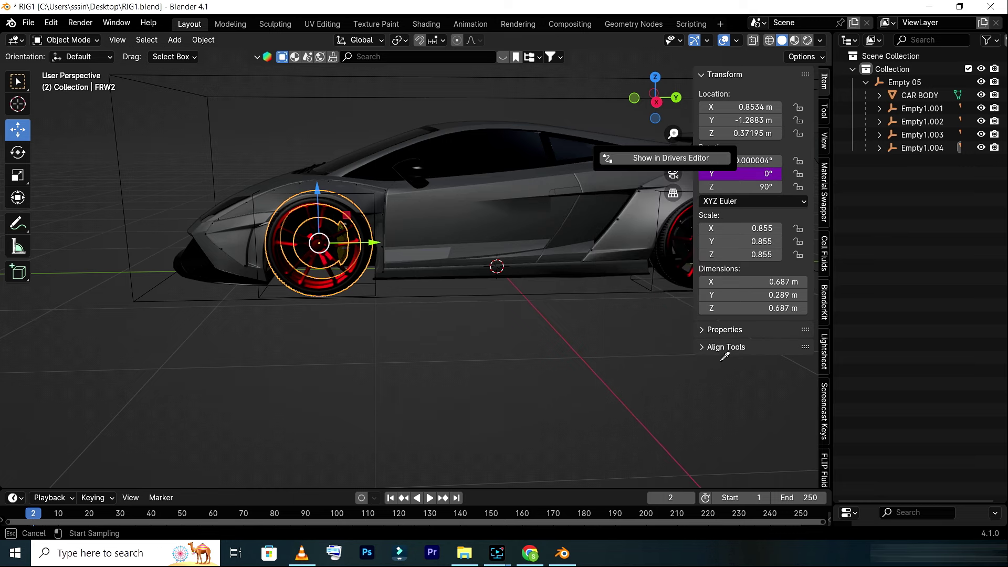
right_click(701, 173)
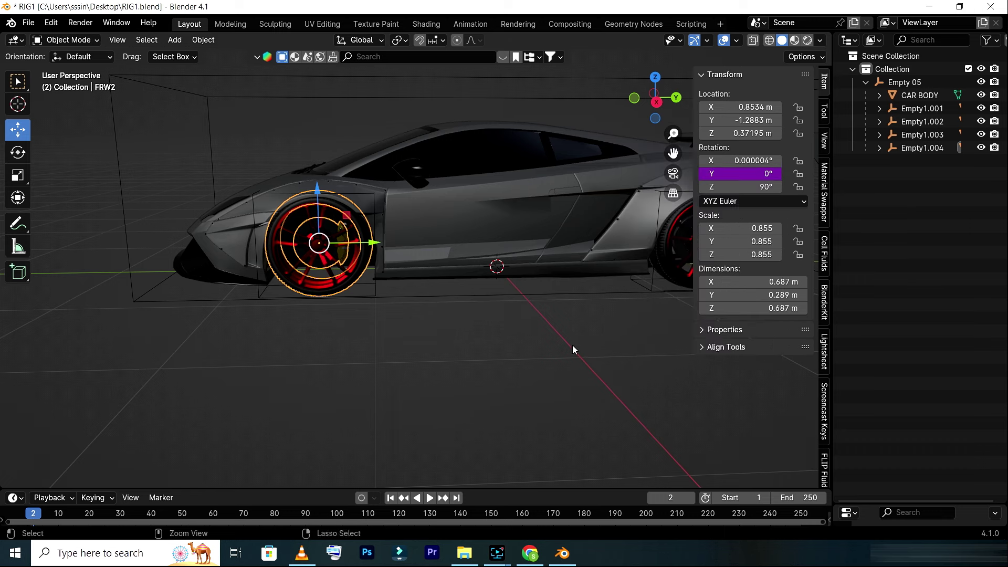
key("ctrl+z")
key("ctrl+shift+z")
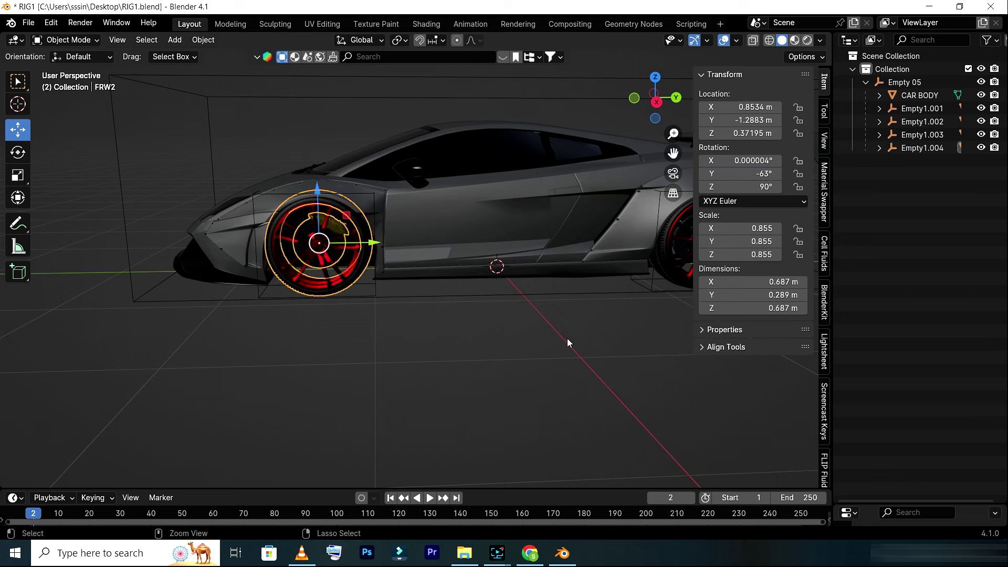
key("ctrl+z")
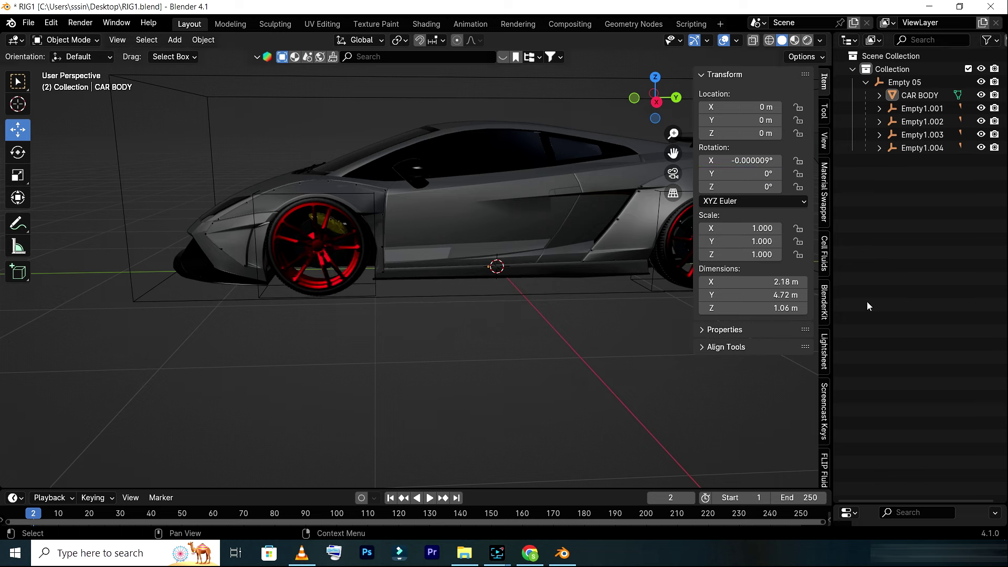
- Add a driver to FRW2's Y rotation with expression var*2 reading Empty 05's Y Location
left_click(366, 265)
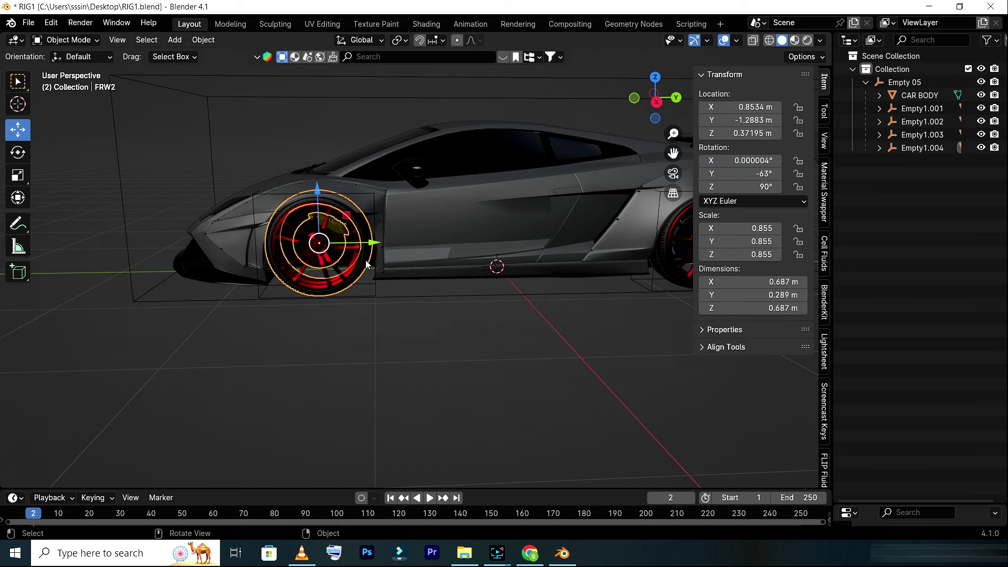
right_click(701, 174)
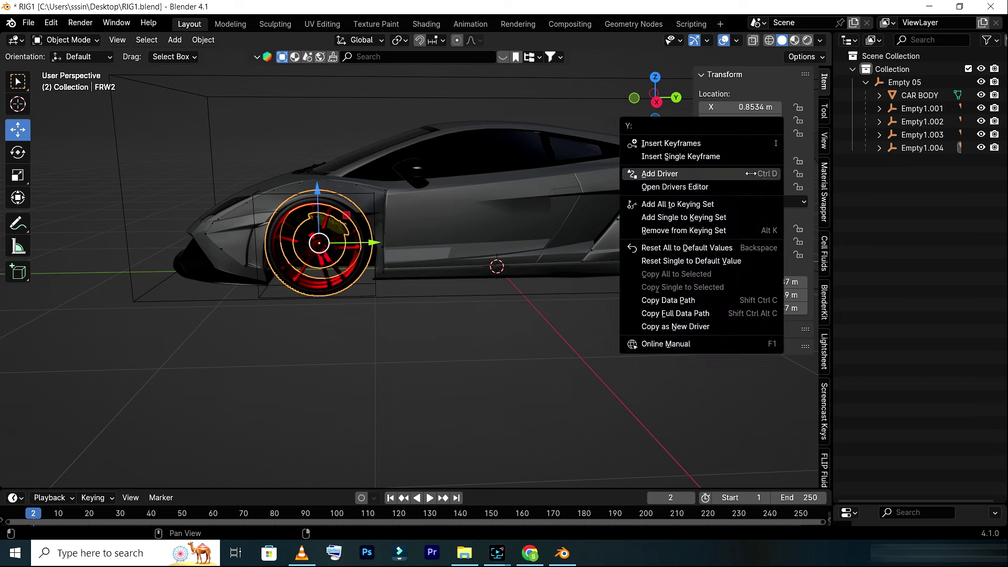
left_click(693, 174)
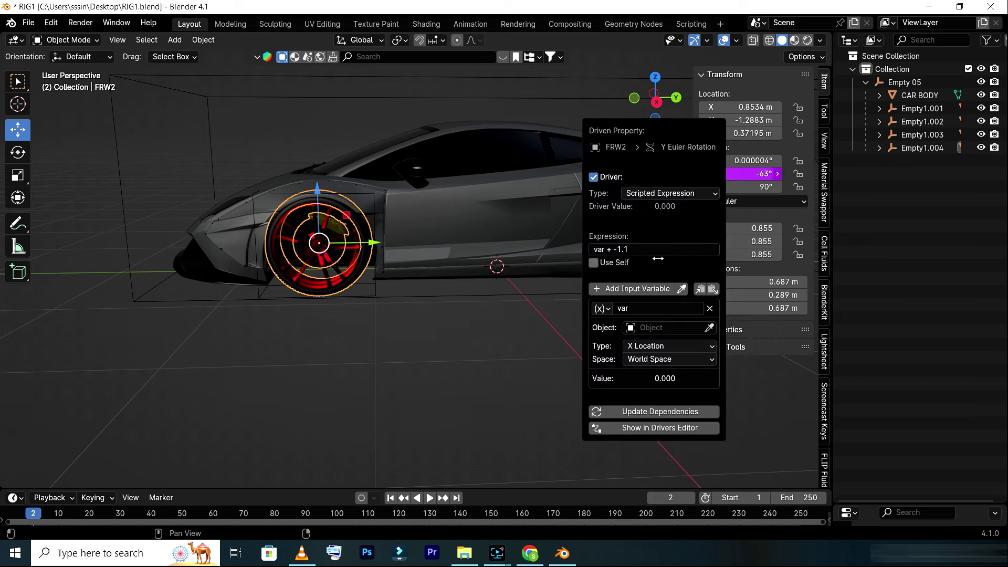
left_click(612, 249)
key("End")
key("BackSpace")
key("BackSpace")
key("BackSpace")
type("*")
key("Return")
left_click(631, 340)
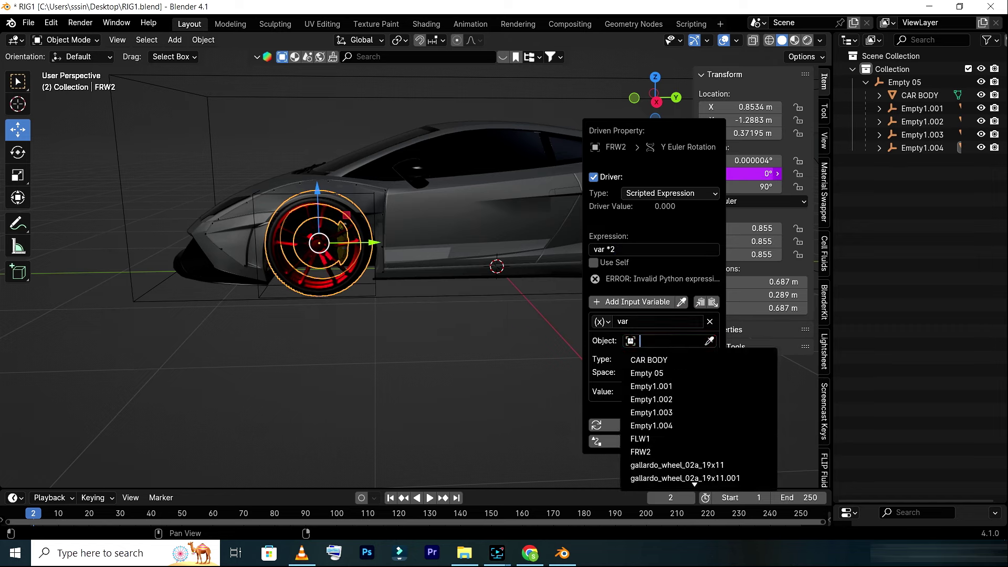
left_click(656, 372)
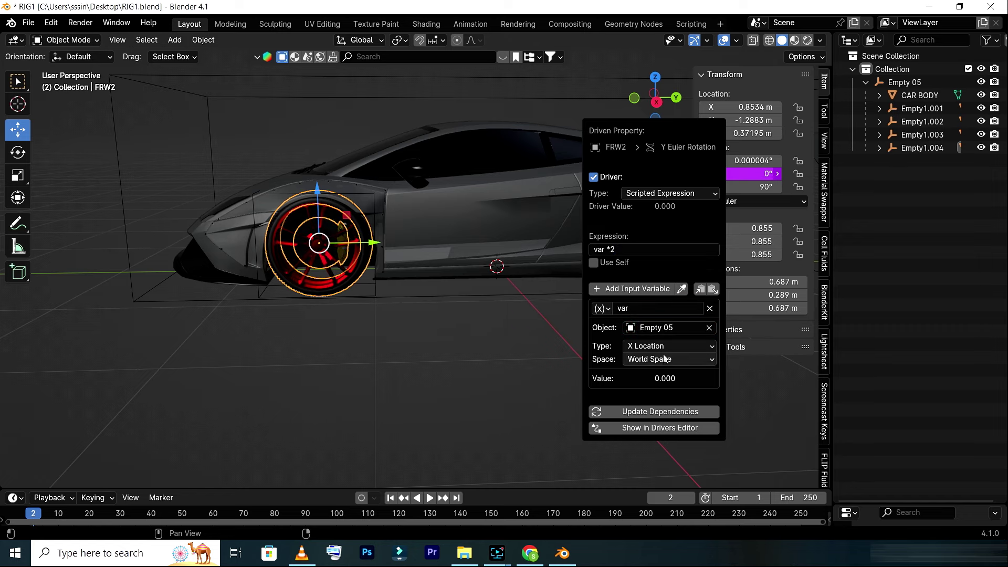
left_click(668, 347)
left_click(655, 375)
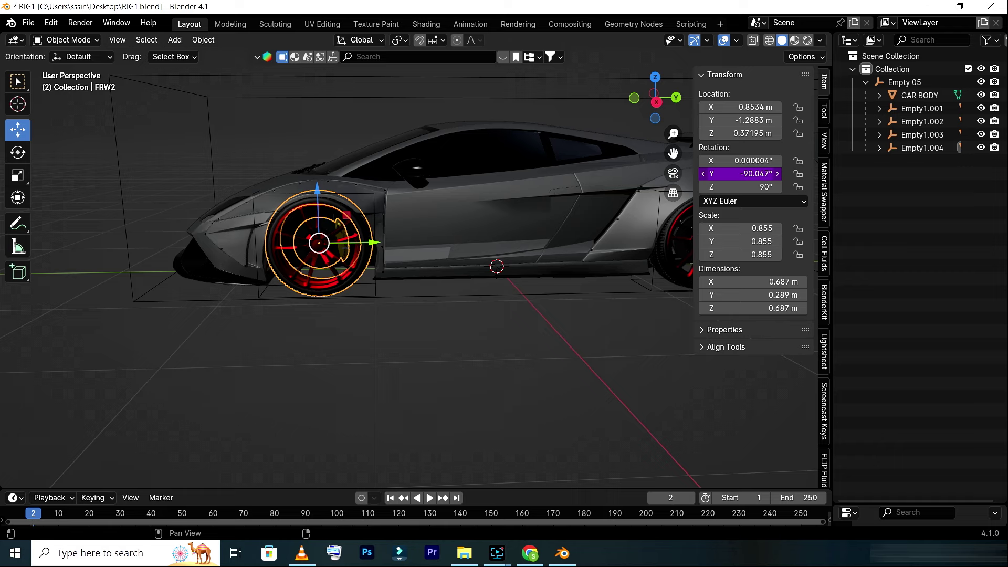
left_click(749, 173)
left_click(601, 298)
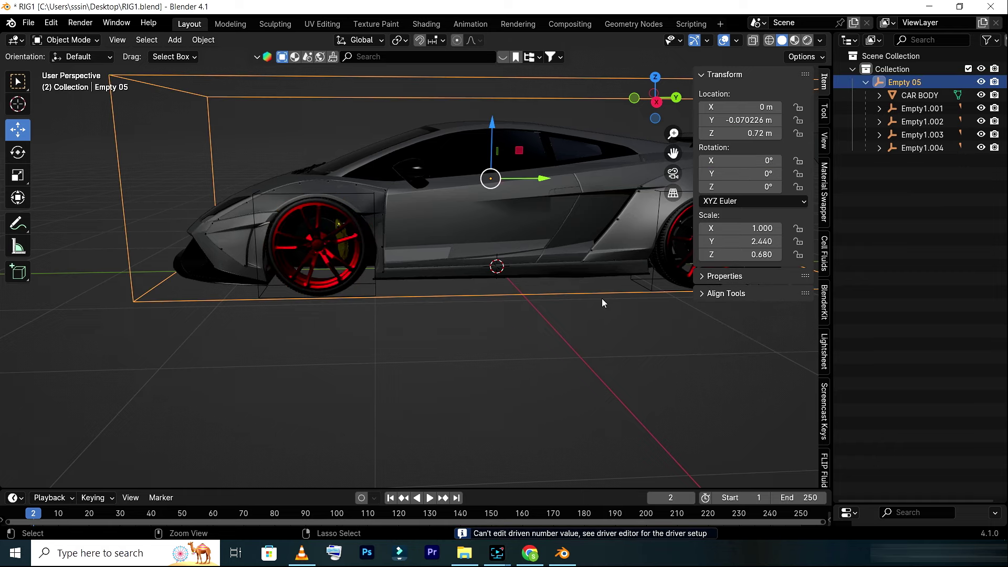
key("ctrl+z")
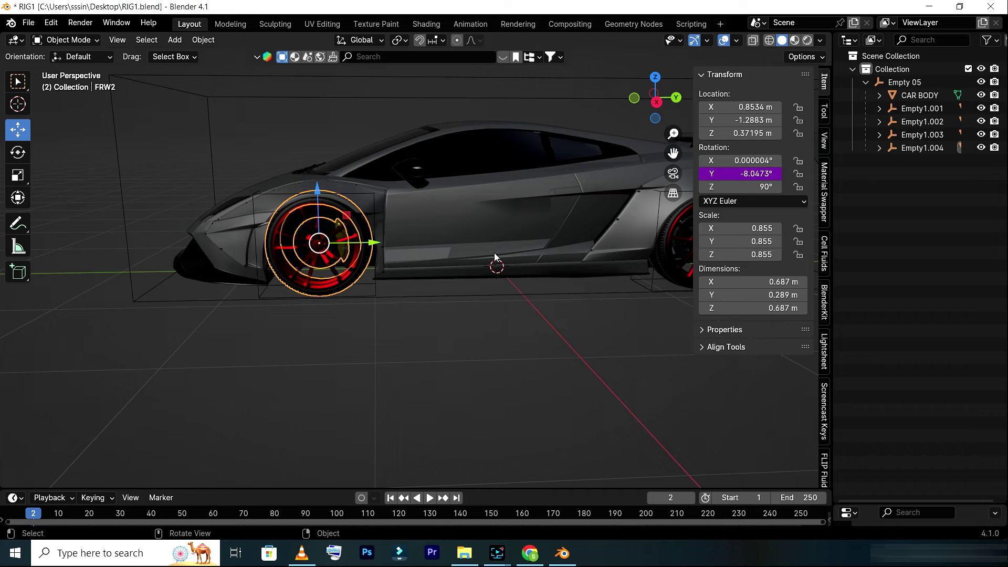
key("ctrl+shift+z")
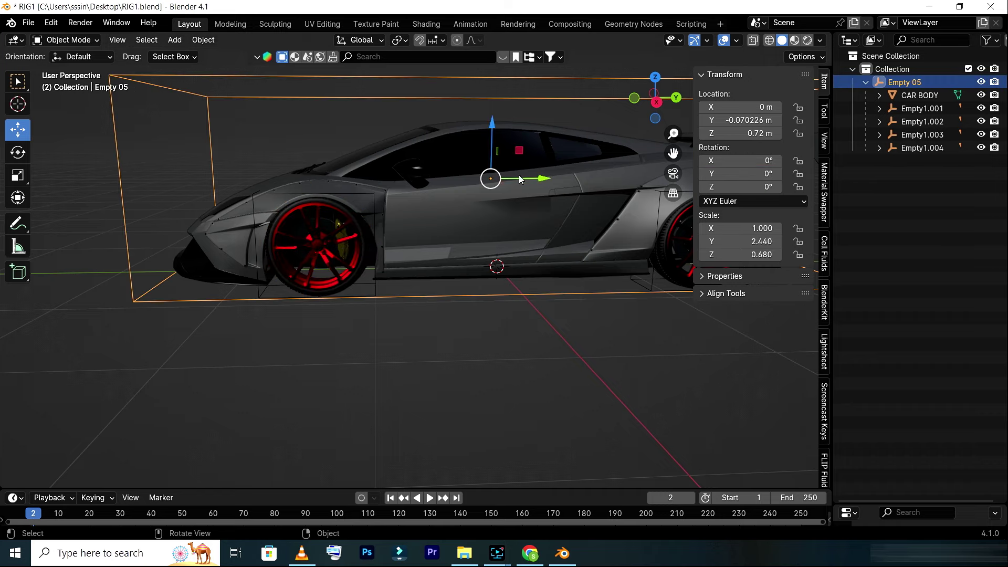
left_click_drag(520, 179, 496, 179)
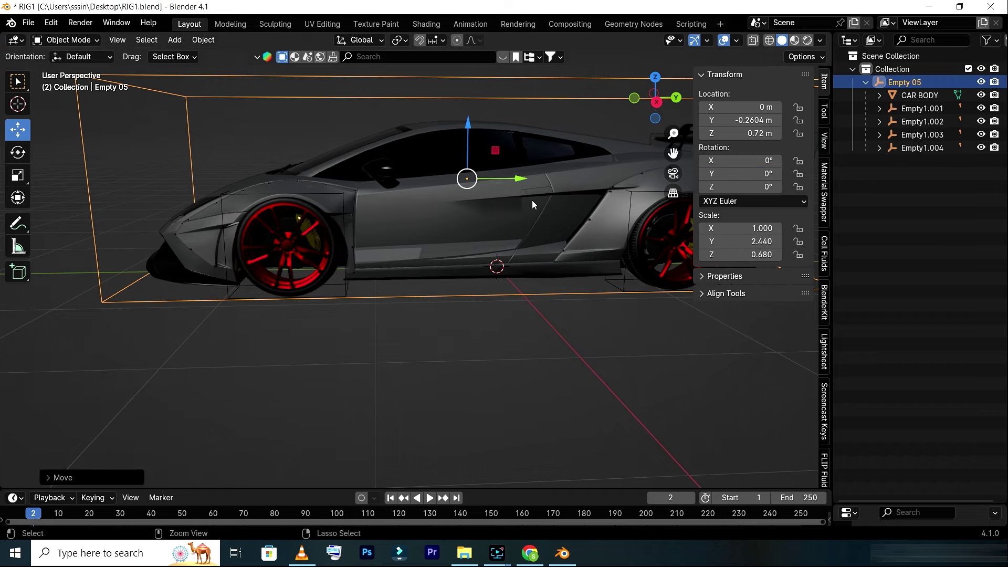
key("ctrl+z")
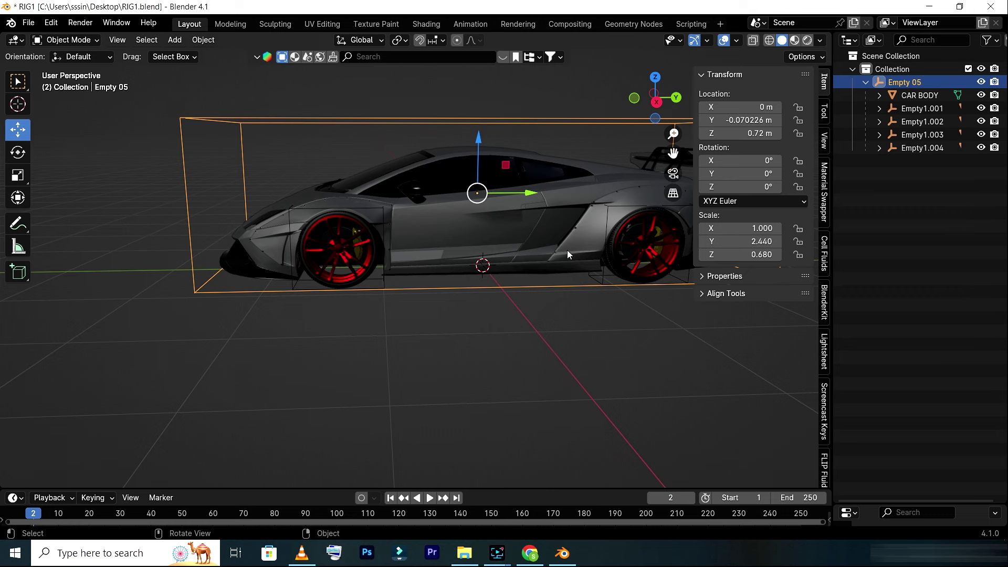
- Add a default driver to RLW3's Y rotation and reopen that rotation's driver menu
left_click(926, 121)
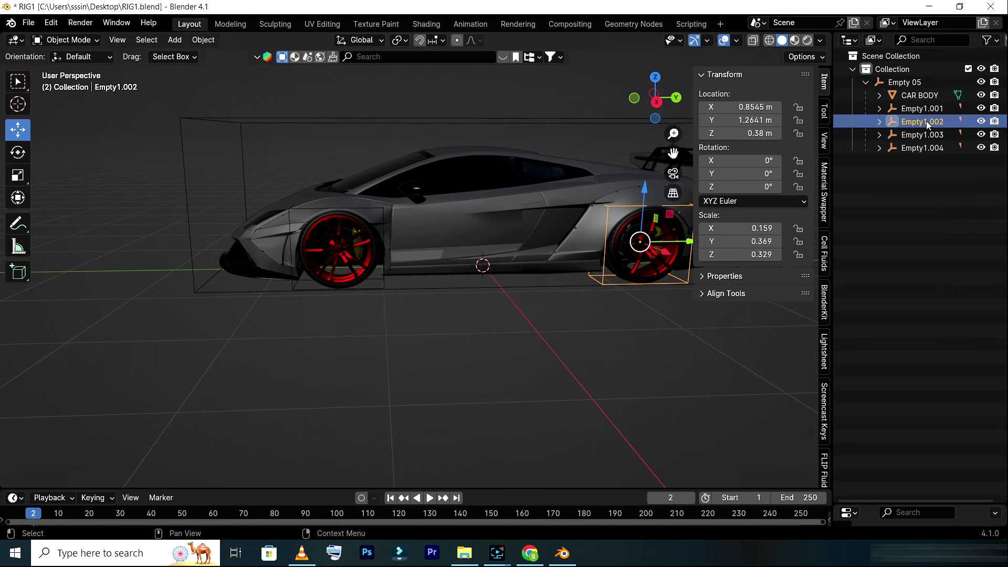
left_click_drag(640, 121, 767, 150)
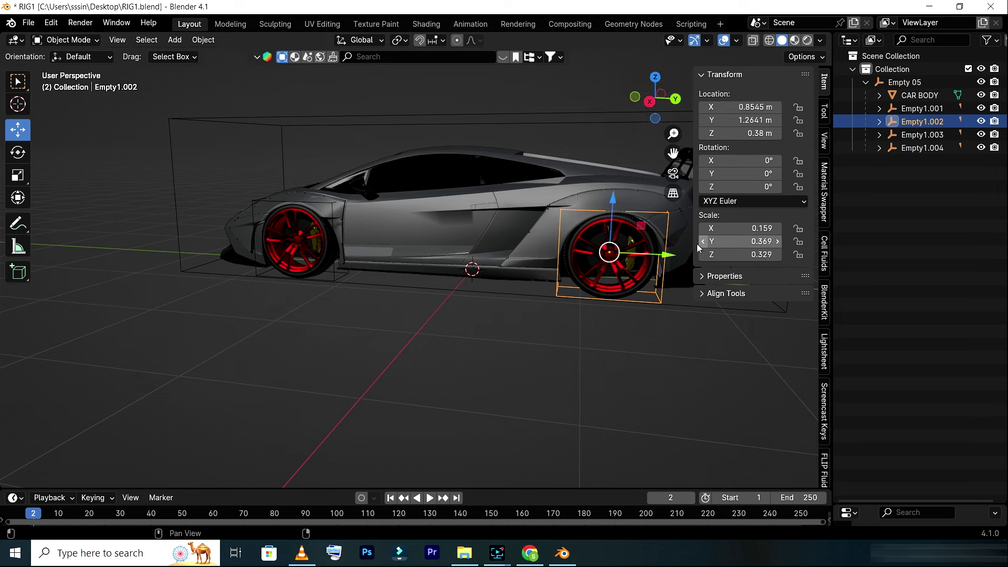
left_click(635, 291)
right_click(747, 174)
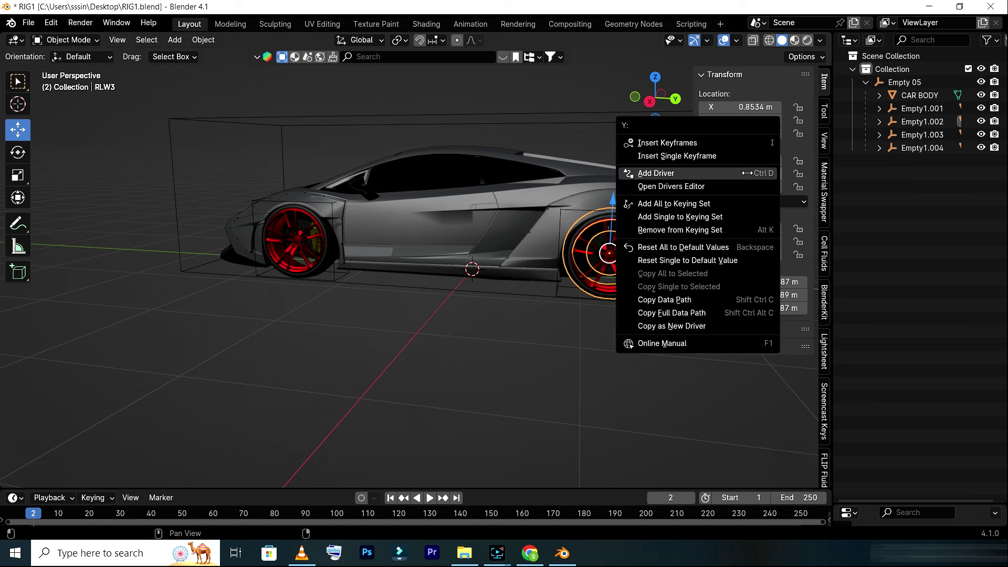
left_click(694, 176)
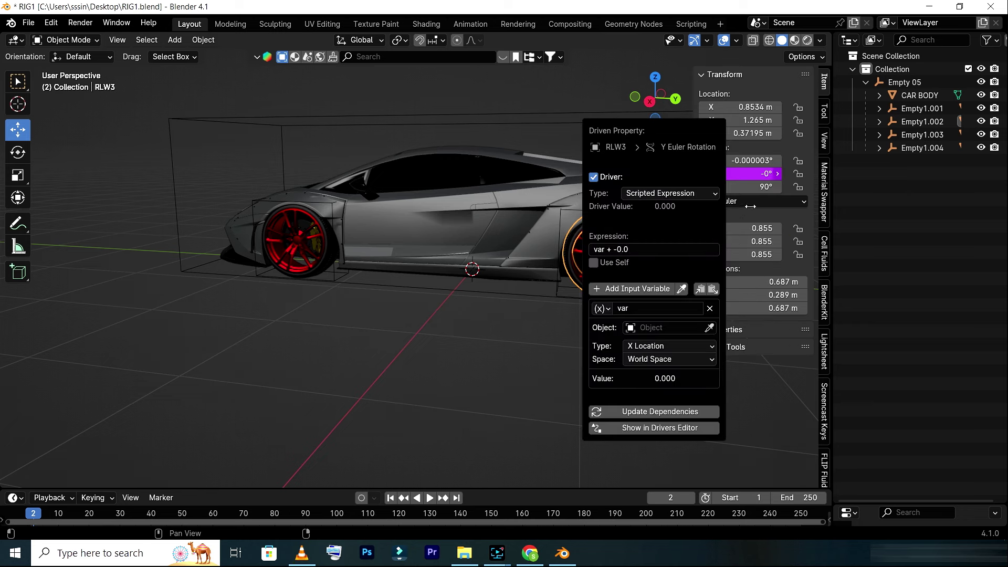
left_click(512, 313)
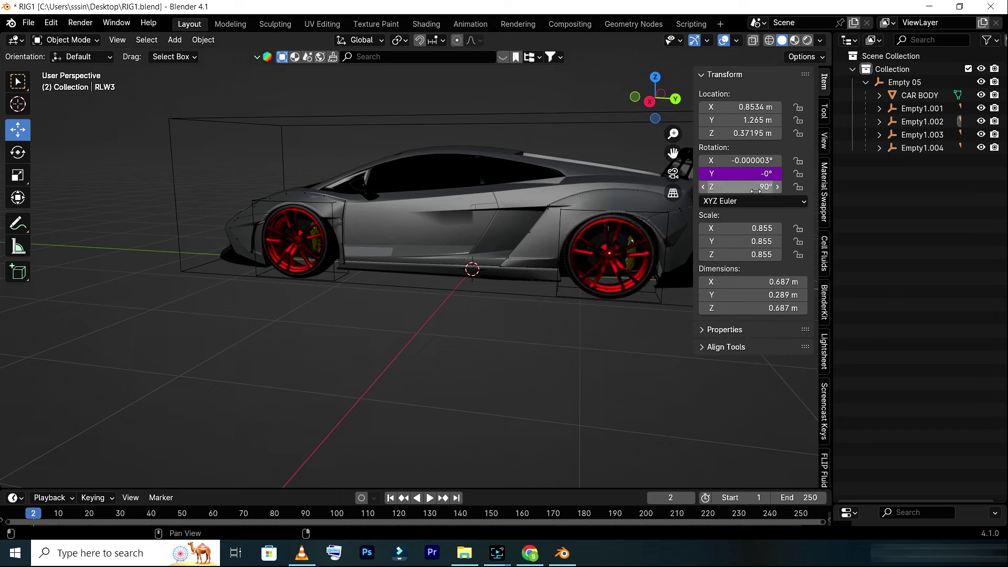
left_click(653, 295)
right_click(706, 174)
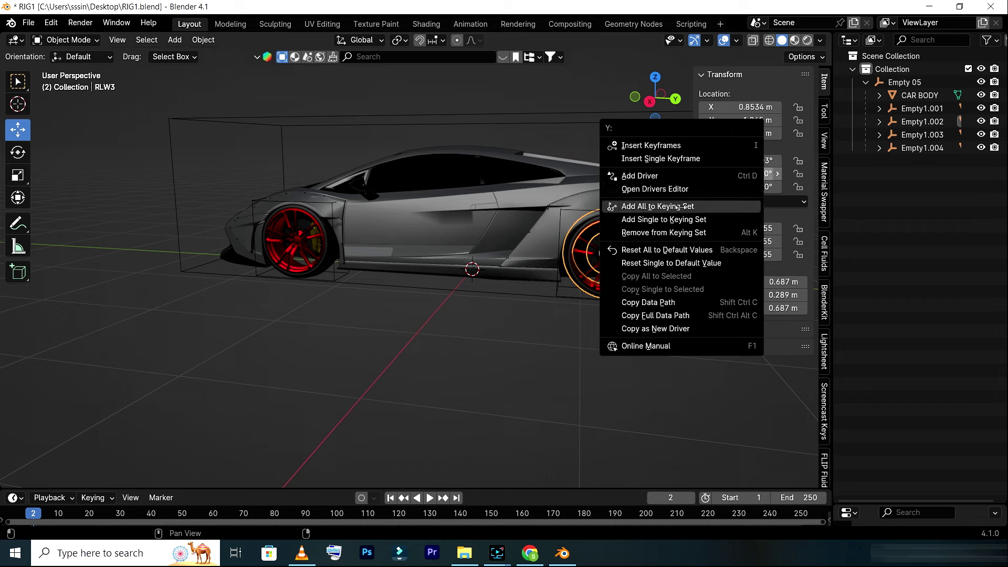
- Copy the Y-rotation driver from the front wheel FRW2
left_click(376, 304)
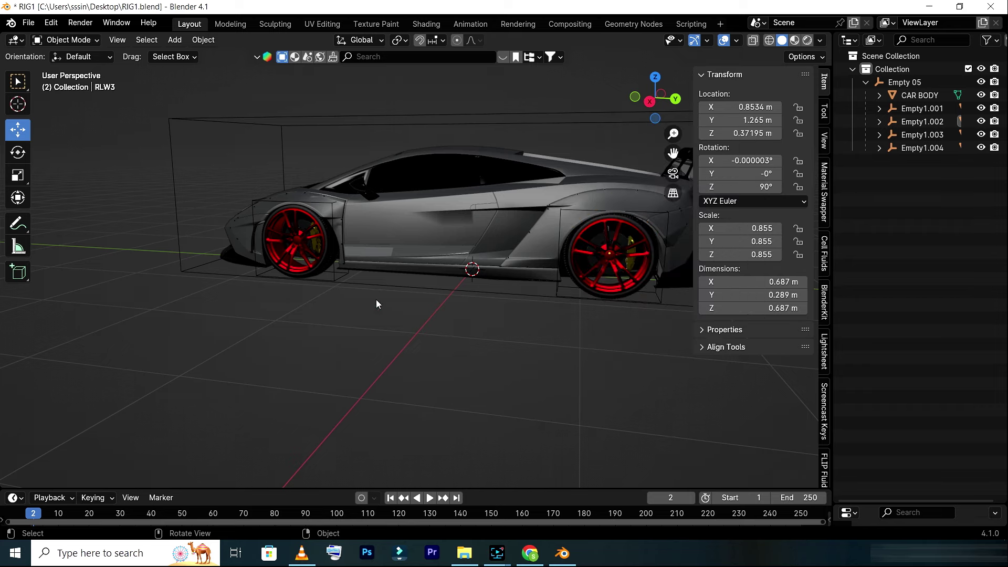
left_click_drag(656, 97, 674, 98)
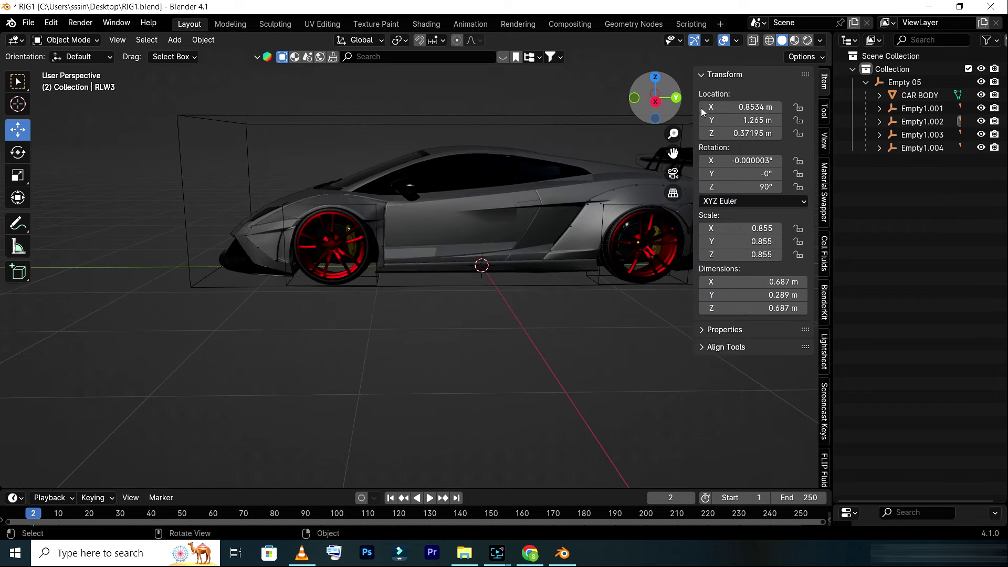
left_click(914, 109)
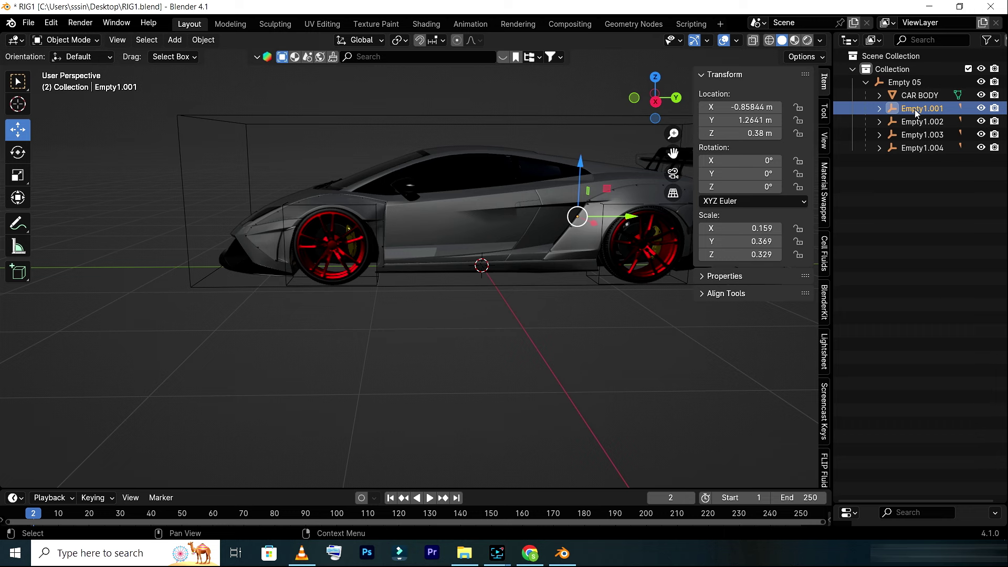
left_click(371, 256)
left_click_drag(756, 174, 748, 176)
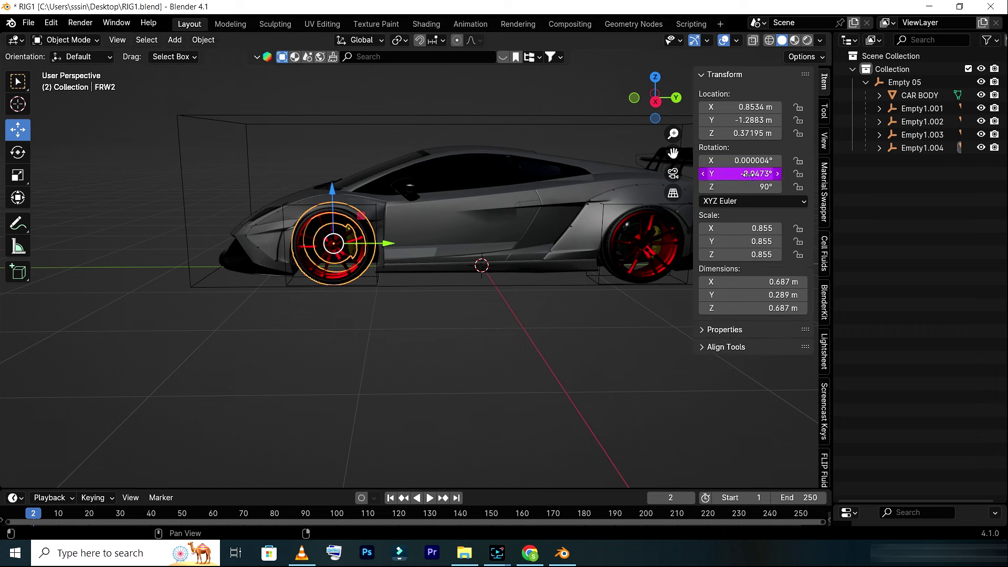
right_click(748, 174)
left_click(675, 198)
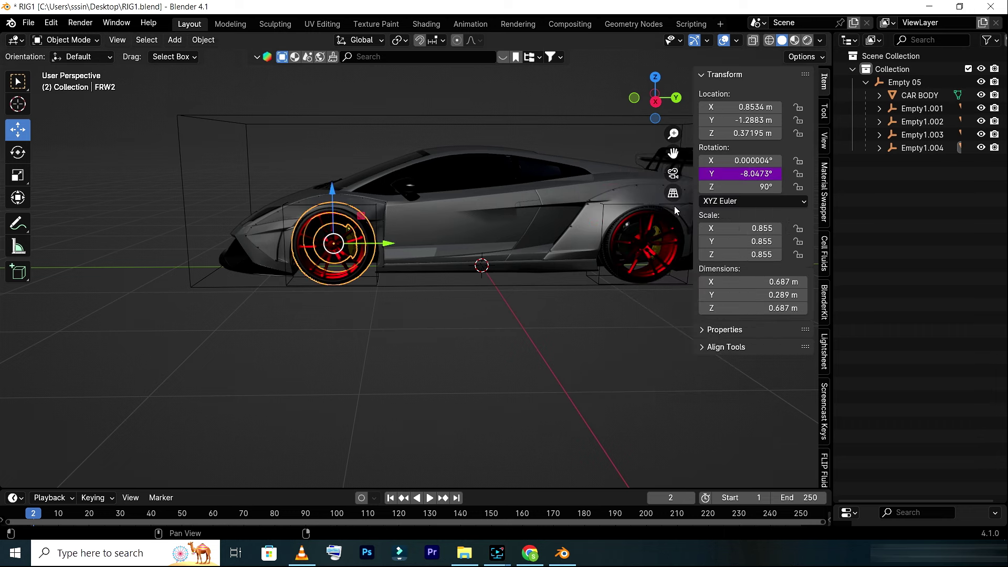
- Paste the copied driver onto RLW3's Y rotation, giving −8.05°
left_click(623, 358)
left_click(609, 257)
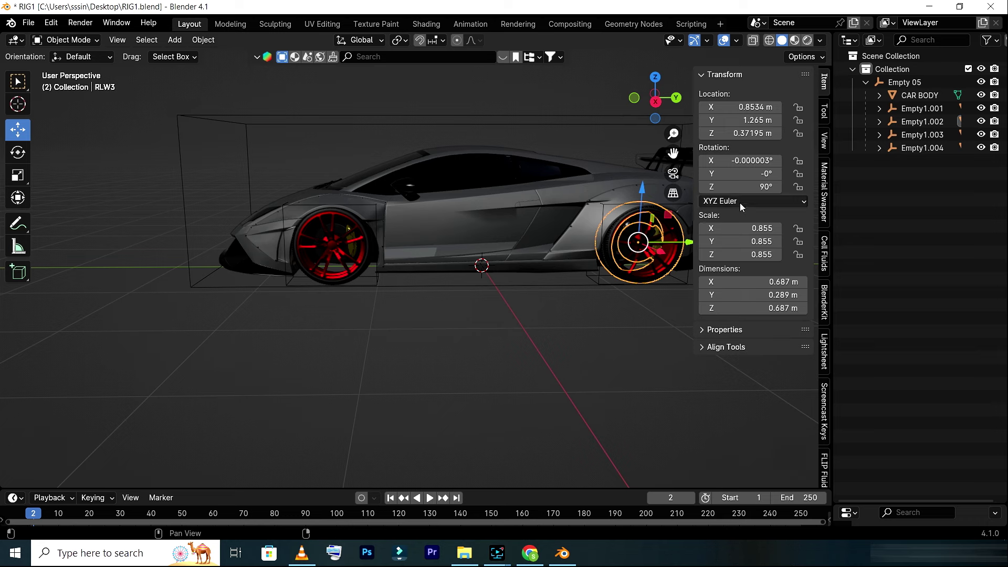
right_click(743, 174)
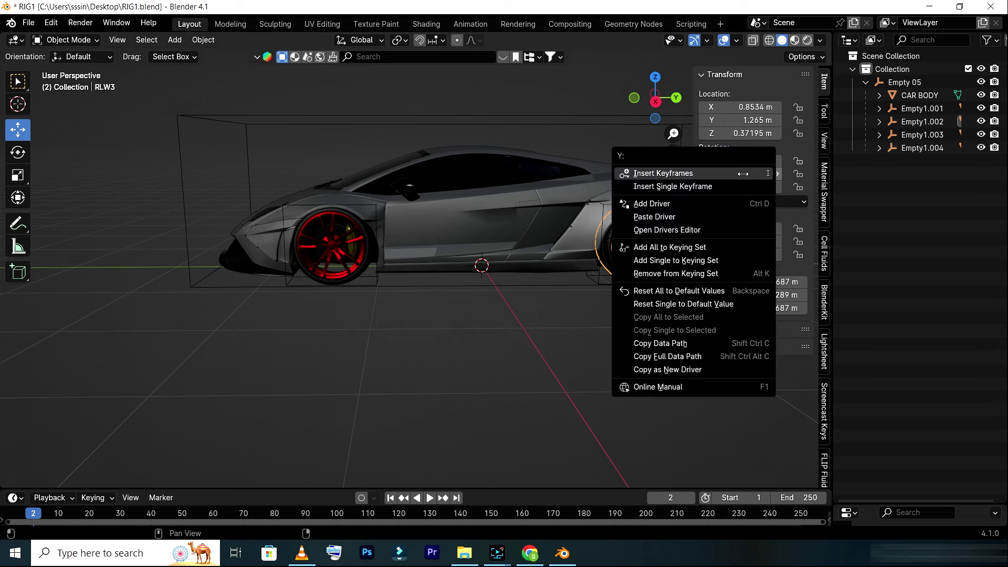
left_click(681, 217)
left_click(606, 326)
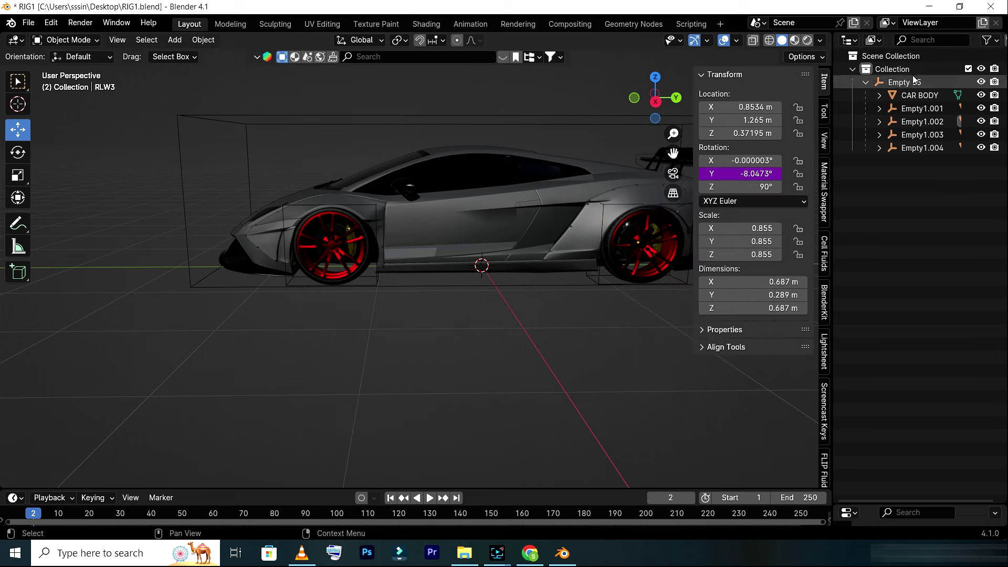
left_click(904, 82)
- Move Empty 05 and the car along Y to -1.0088 m, then select rear wheel RLW4
scroll(556, 177, "down", 2)
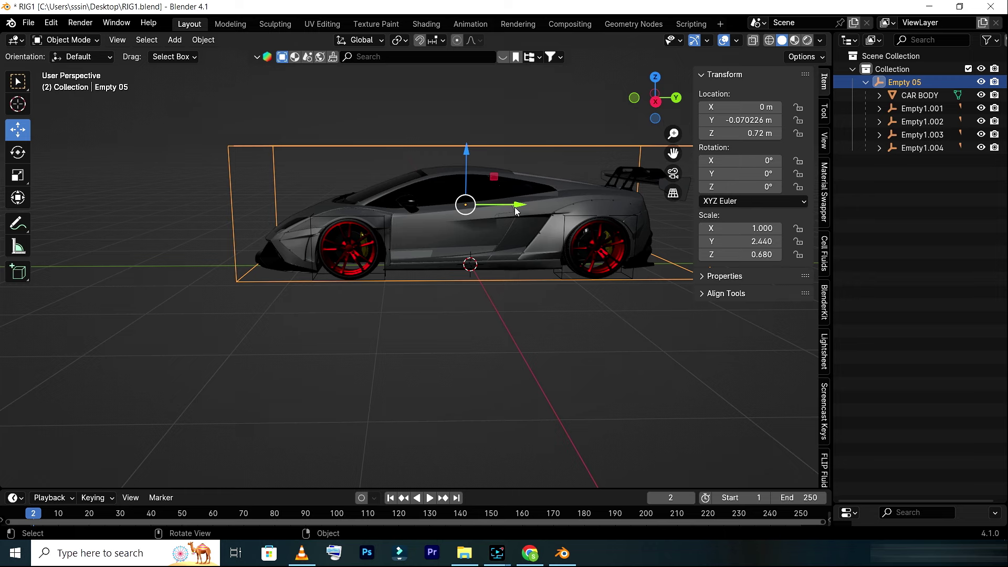
left_click_drag(515, 211, 435, 211)
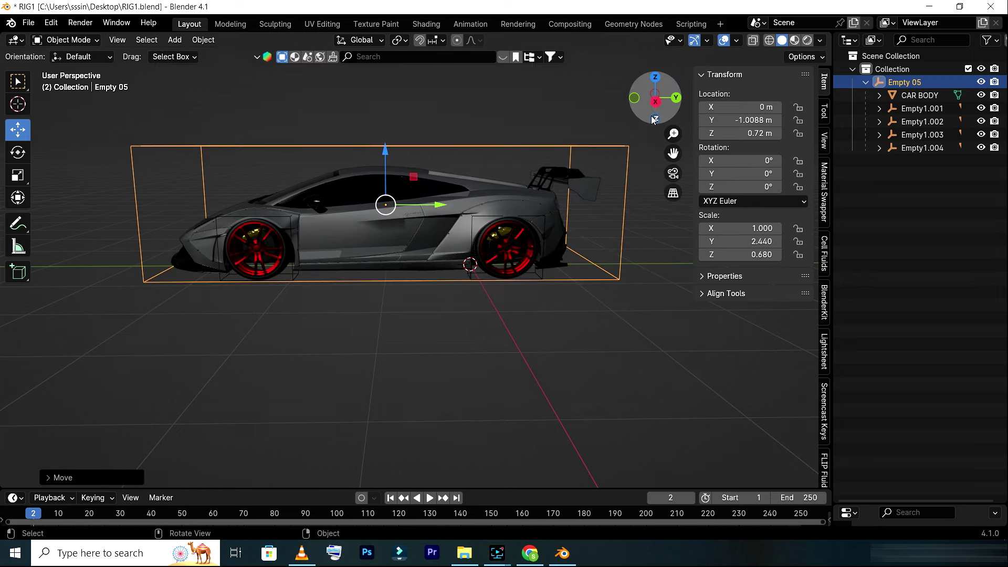
left_click_drag(656, 106, 294, 162)
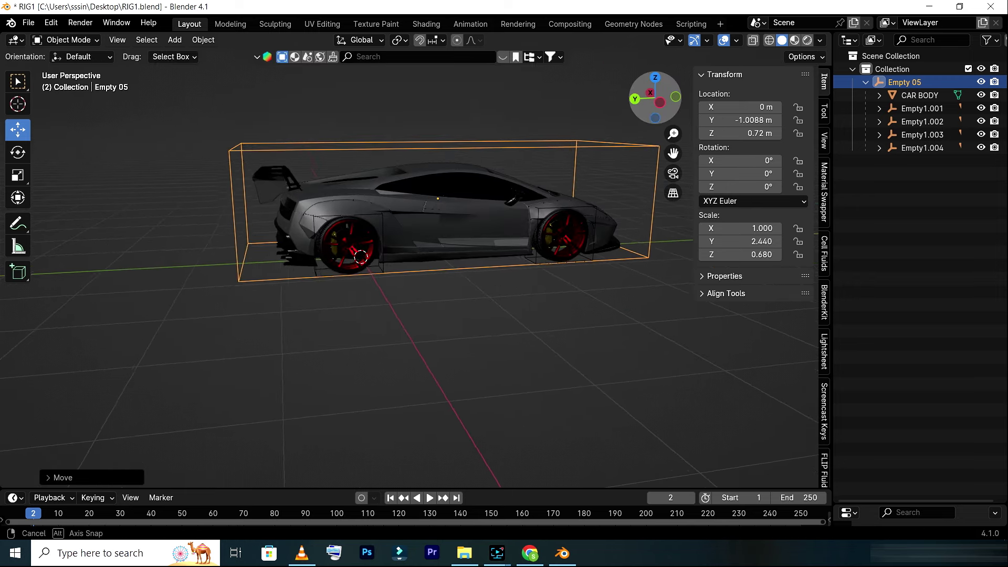
scroll(286, 179, "up", 1)
scroll(278, 197, "up", 2)
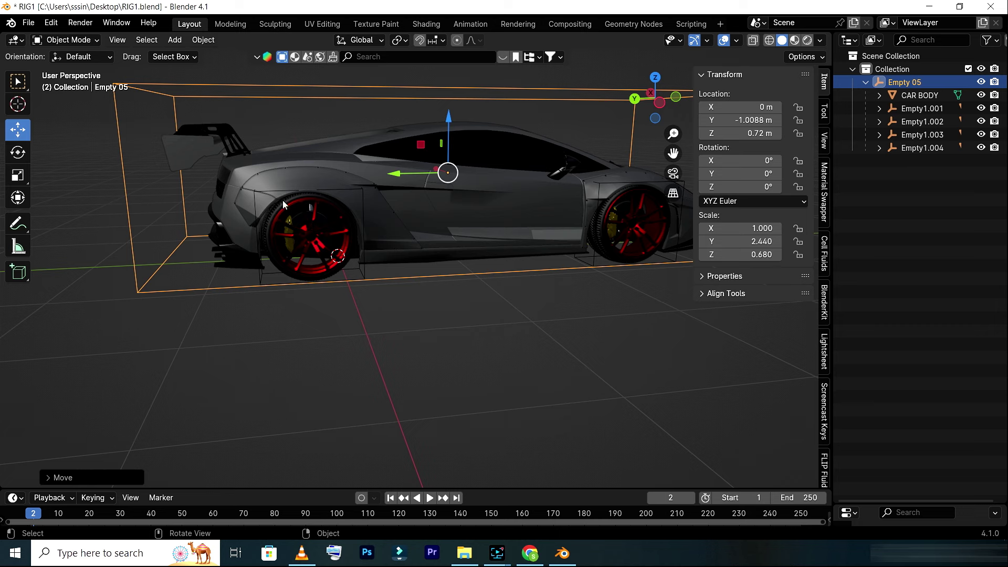
left_click(282, 200)
left_click(282, 203)
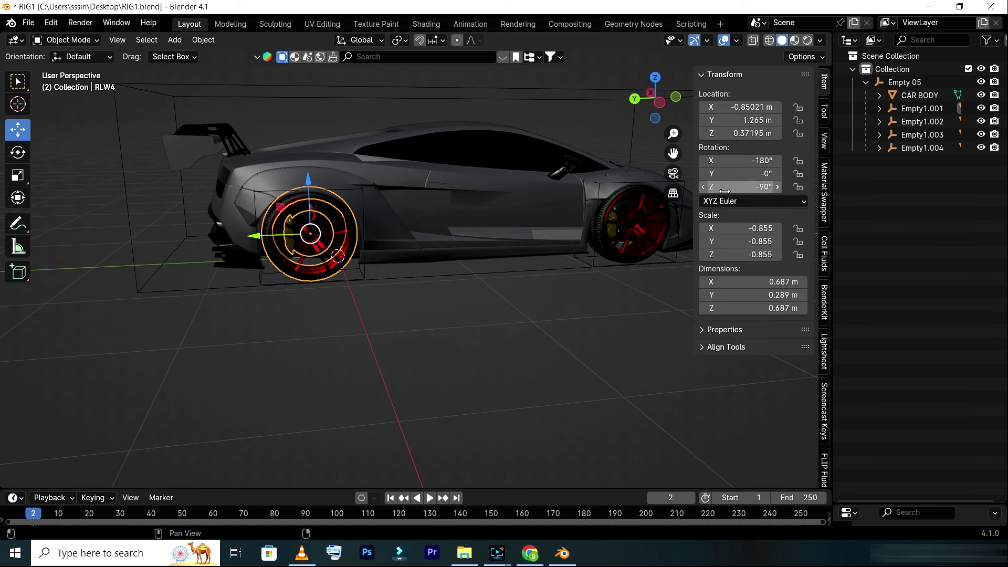
- Paste the wheel driver onto RLW4's Y rotation and test it by moving Empty 05
right_click(754, 174)
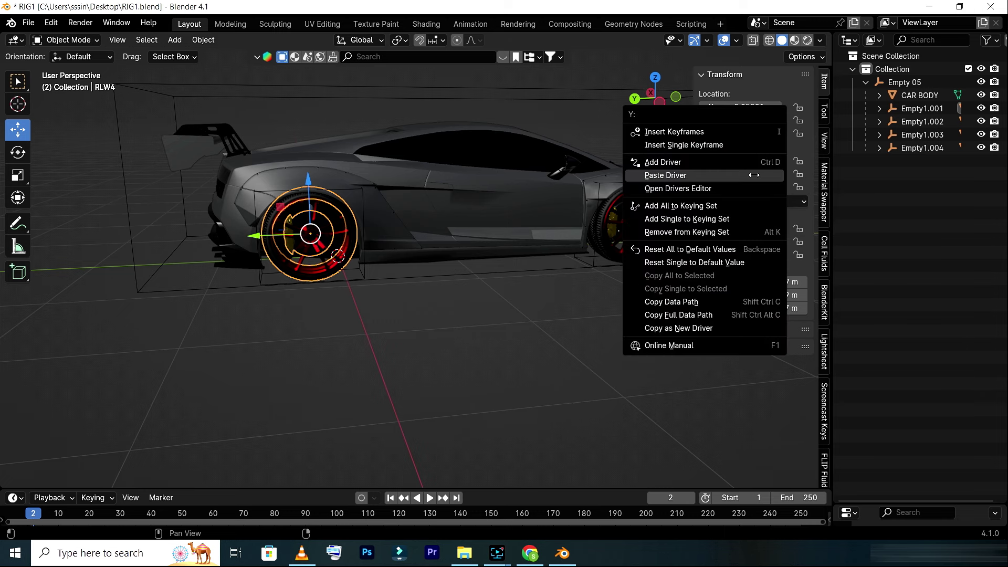
left_click(706, 175)
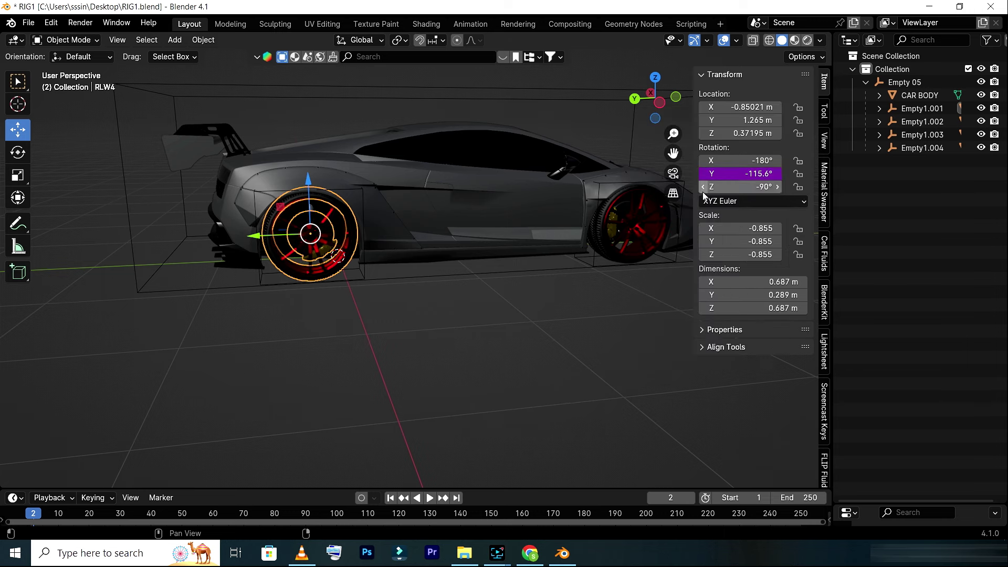
scroll(526, 202, "down", 3)
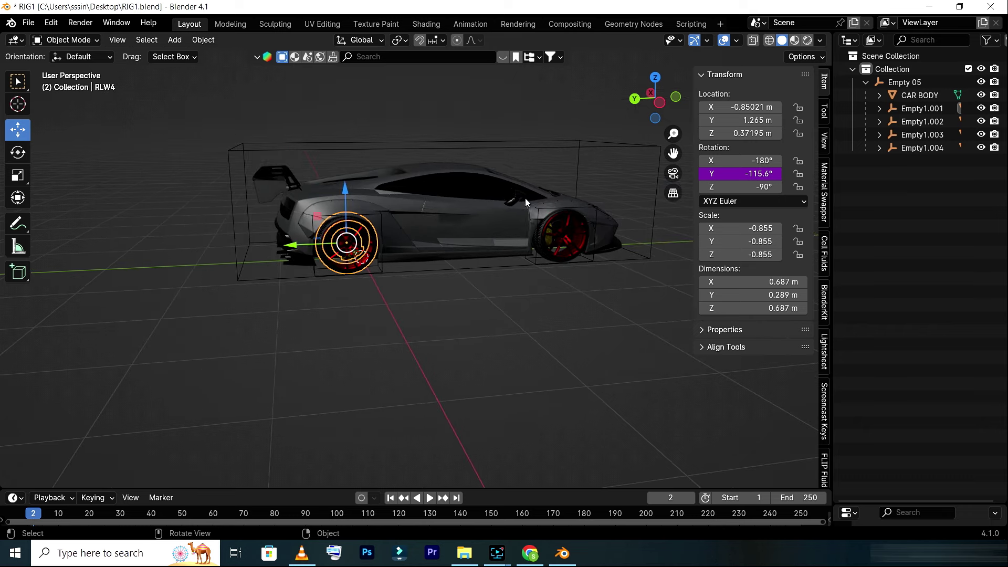
left_click_drag(293, 247, 332, 276)
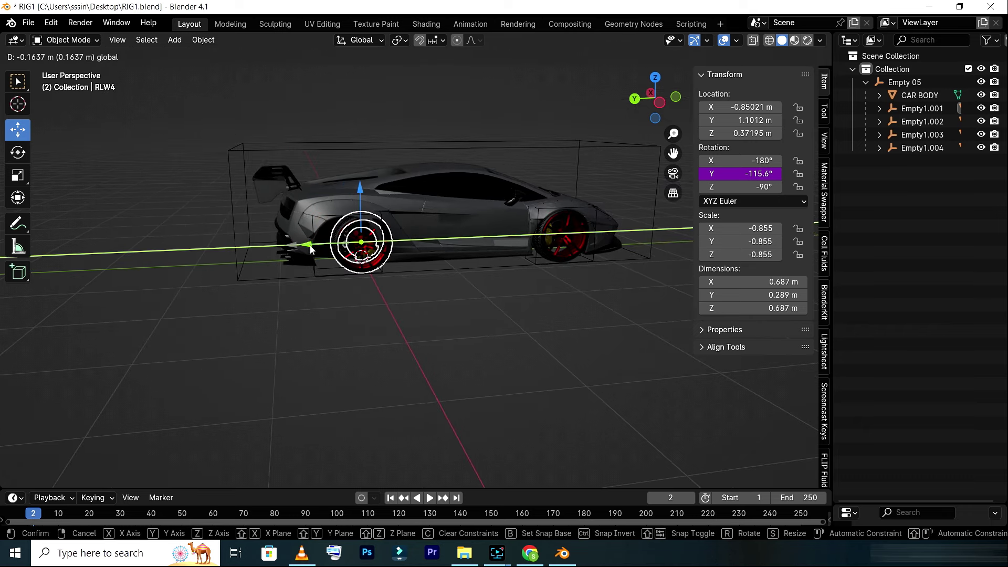
left_click(904, 82)
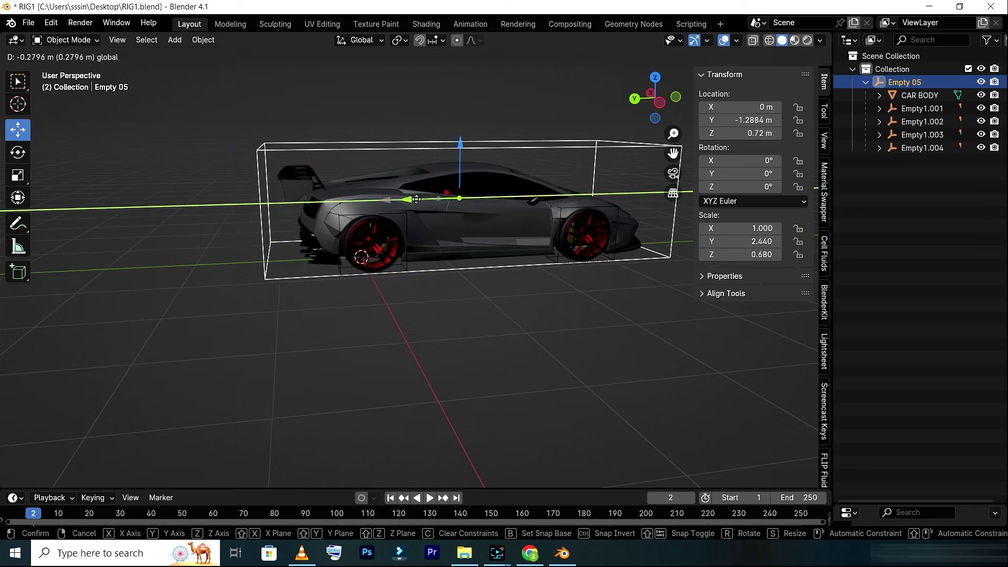
left_click_drag(393, 201, 347, 240)
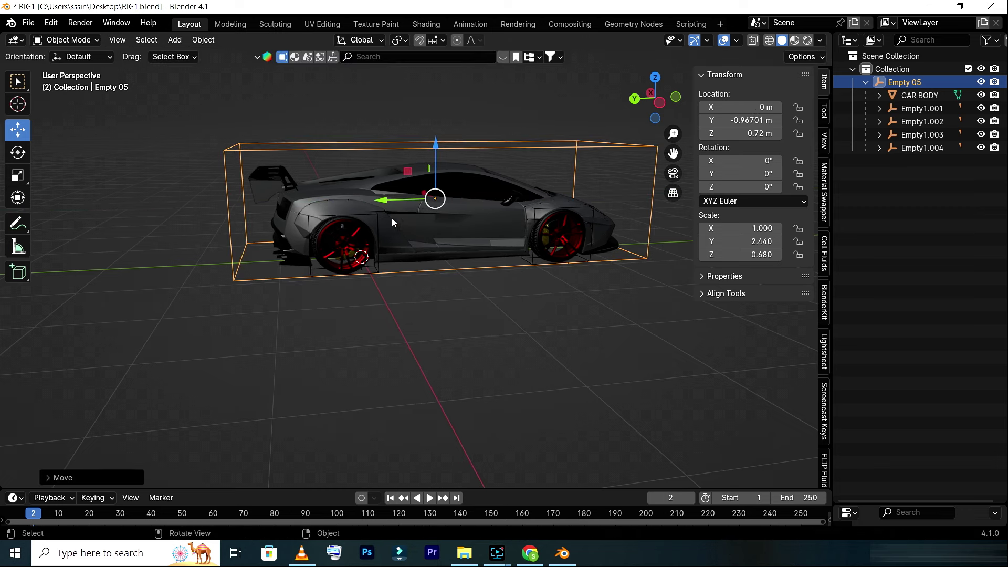
left_click(318, 232)
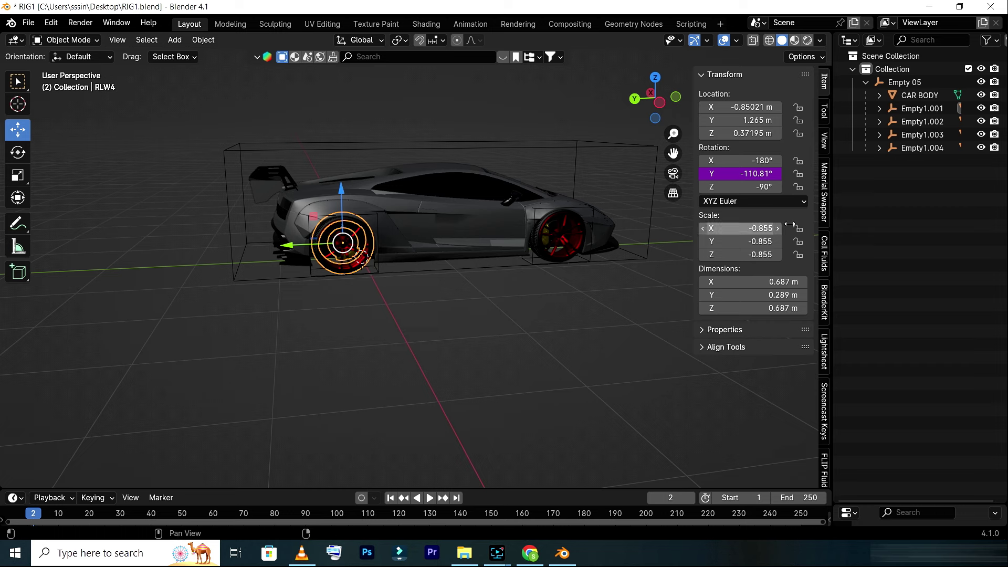
- Change RLW4's driver expression to var *(-2) so the wheel spins the correct way
right_click(758, 173)
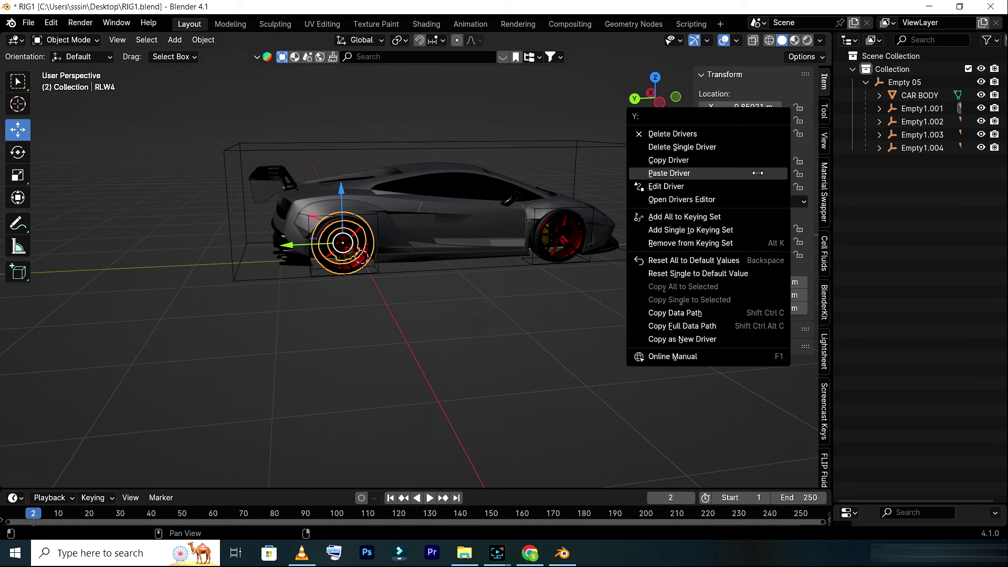
left_click(695, 189)
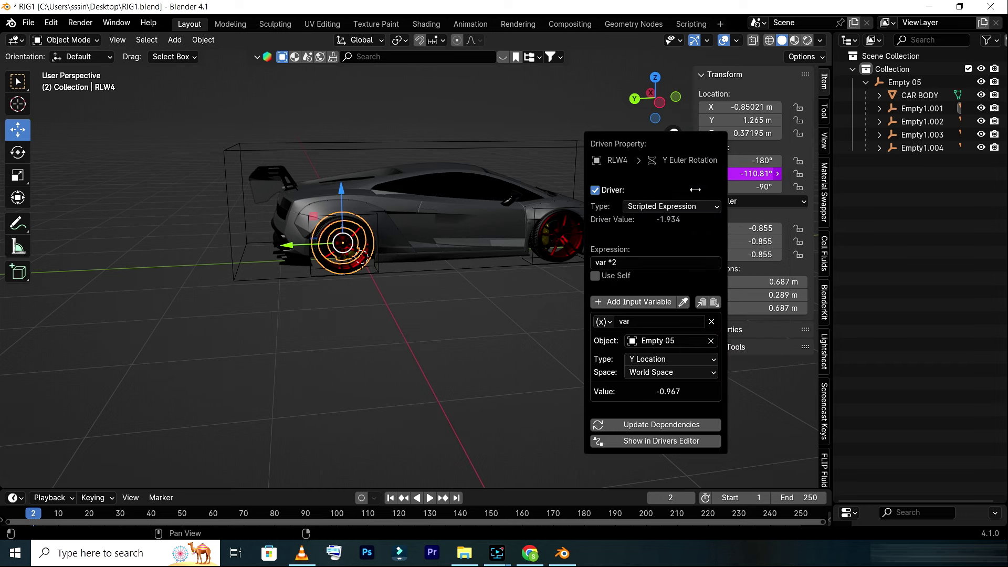
left_click(611, 263)
type("(-2)")
key("Return")
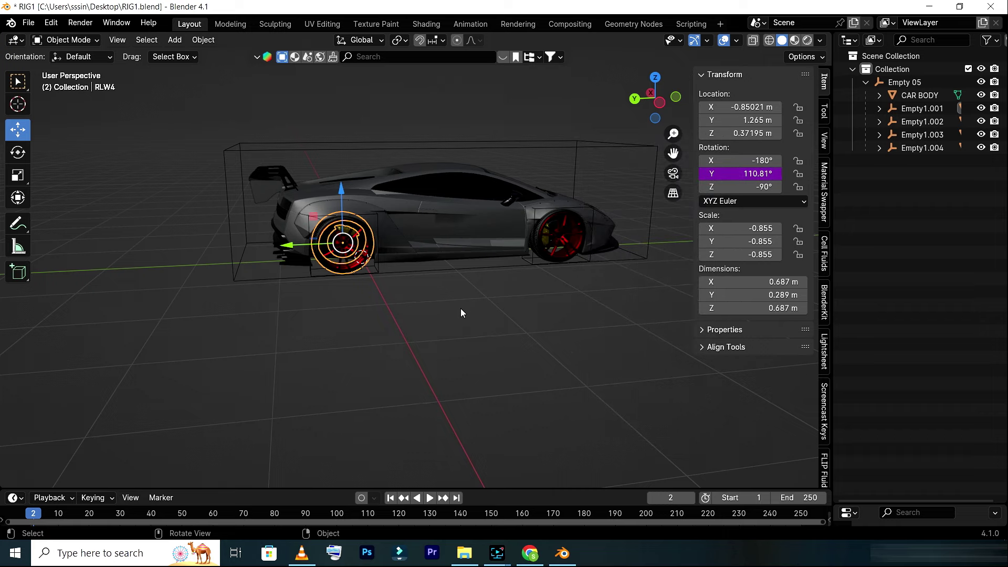
- Copy RLW4's Y-rotation driver for reuse on the next wheel
scroll(593, 266, "up", 2)
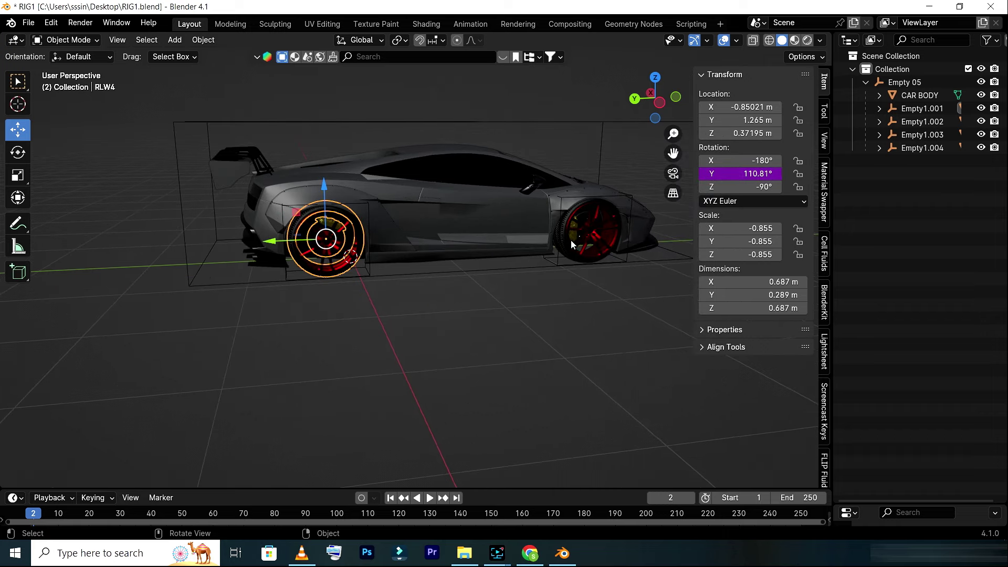
right_click(759, 173)
left_click(640, 138)
left_click_drag(650, 103, 622, 140)
- Paste the copied driver onto front wheel FLW1's Y rotation
left_click(543, 256)
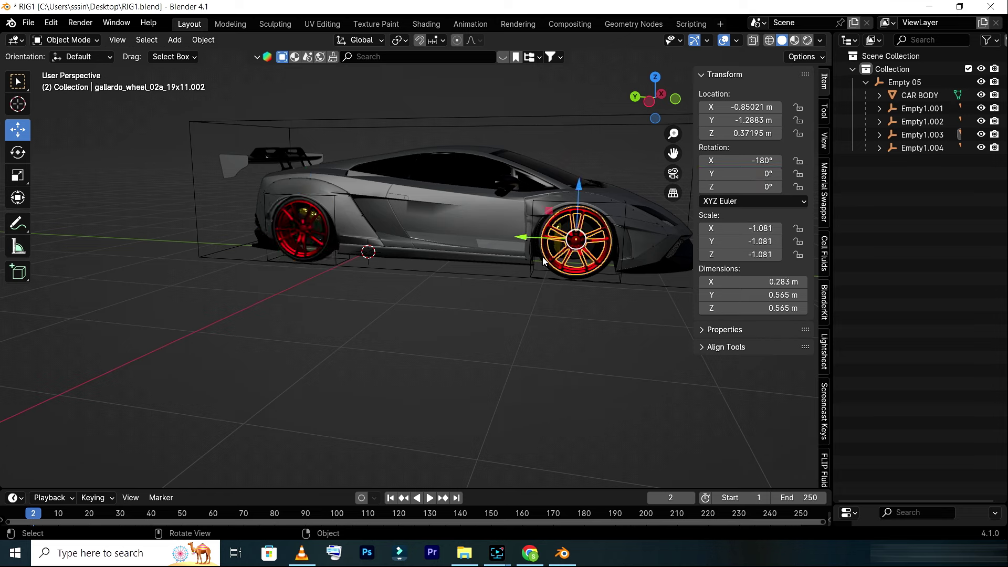
left_click(543, 265)
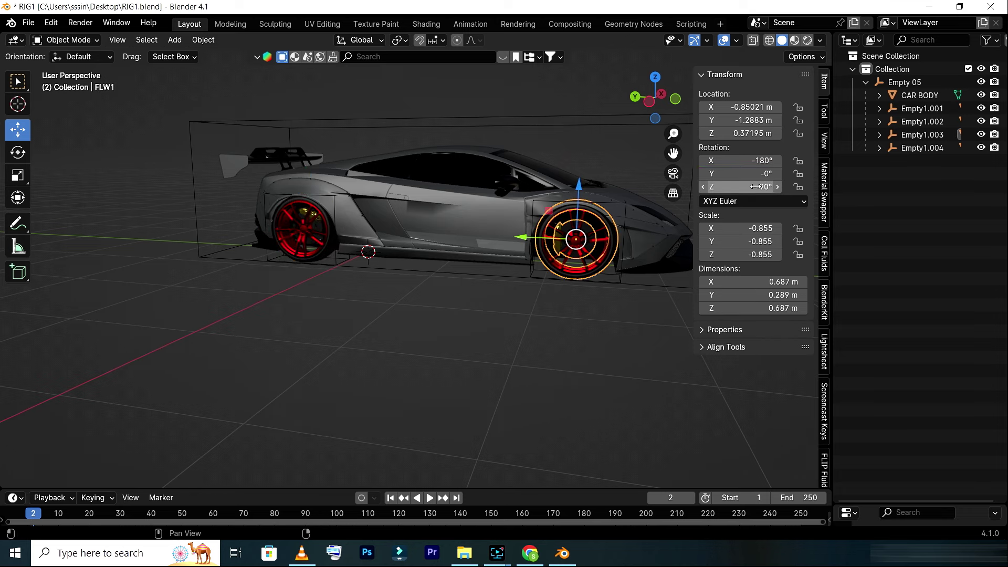
right_click(740, 173)
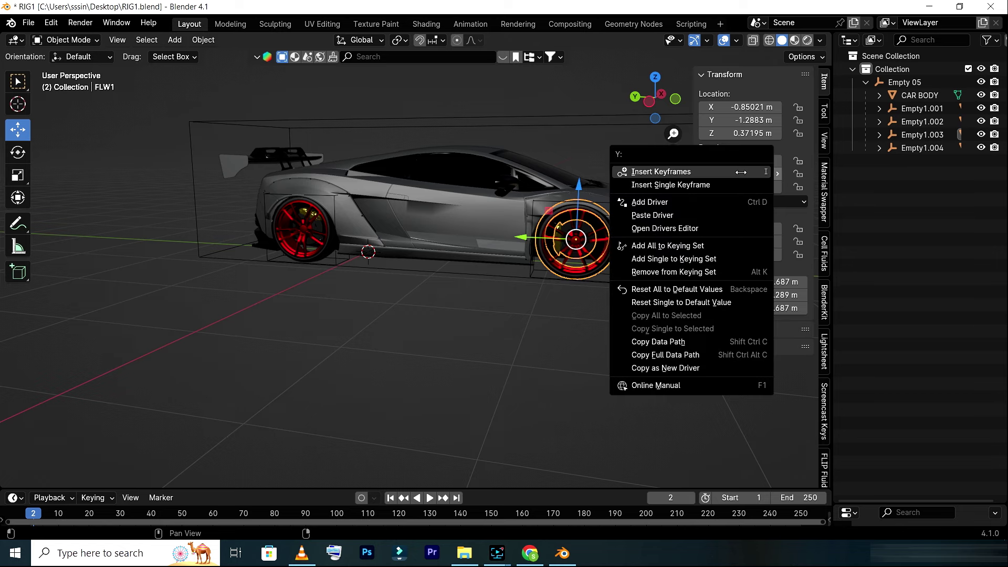
left_click(664, 211)
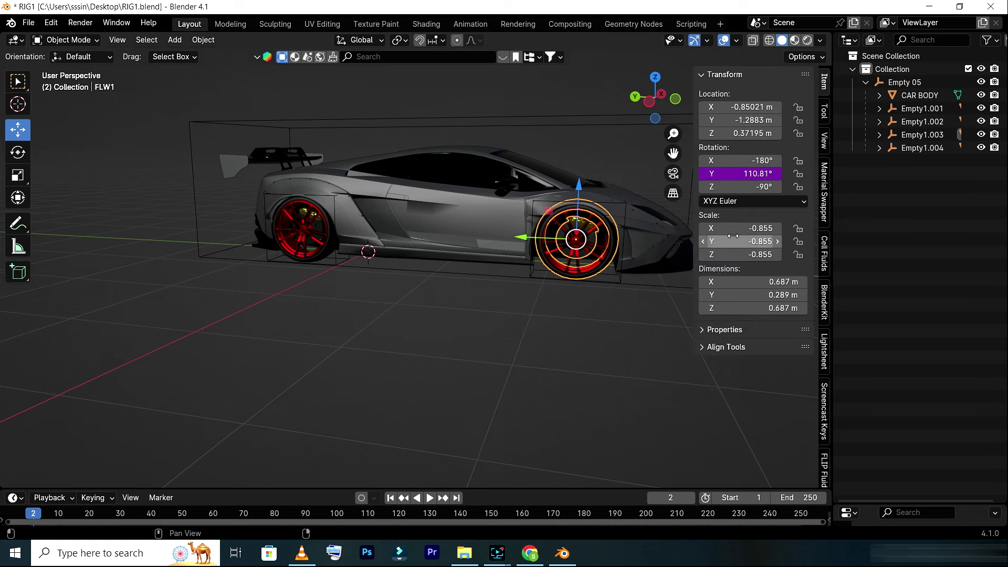
- Move Empty 05 along Y to -1.3175 m and make the timeline area taller
left_click(904, 82)
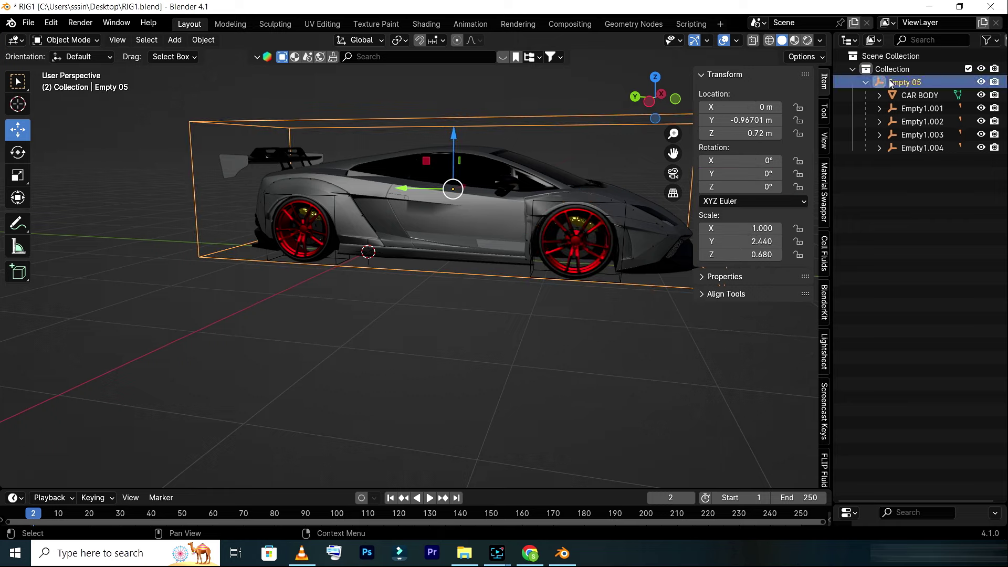
scroll(522, 193, "down", 2)
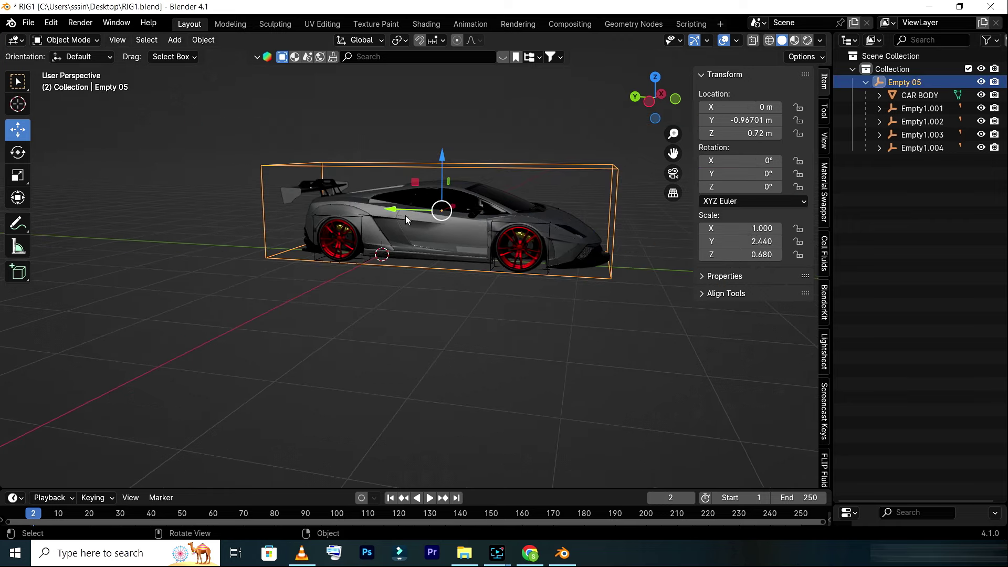
mouse_move(389, 210)
left_mouse_down()
mouse_move(481, 218)
mouse_move(420, 213)
left_mouse_up()
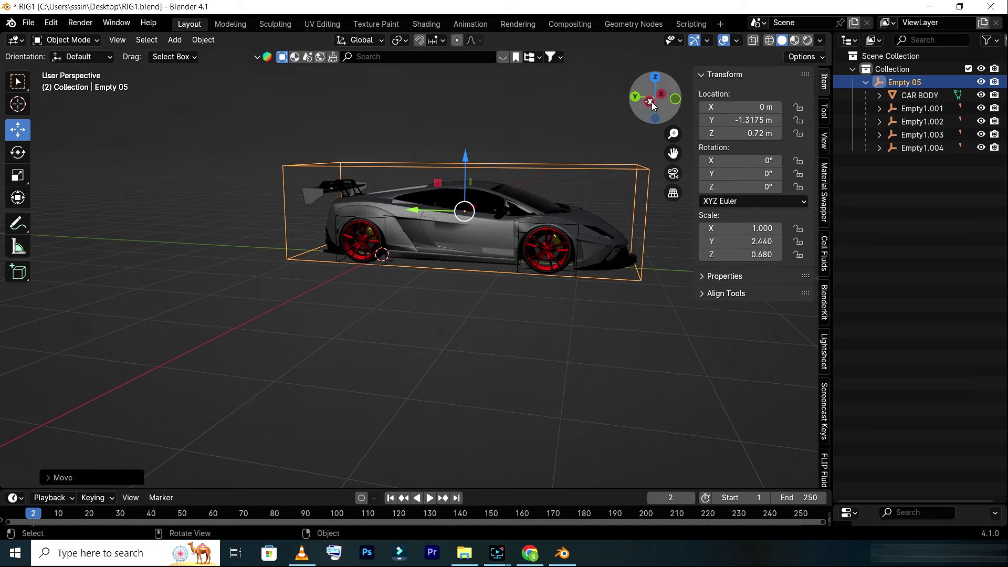
mouse_move(655, 97)
left_mouse_down()
mouse_move(682, 99)
mouse_move(528, 178)
left_mouse_up()
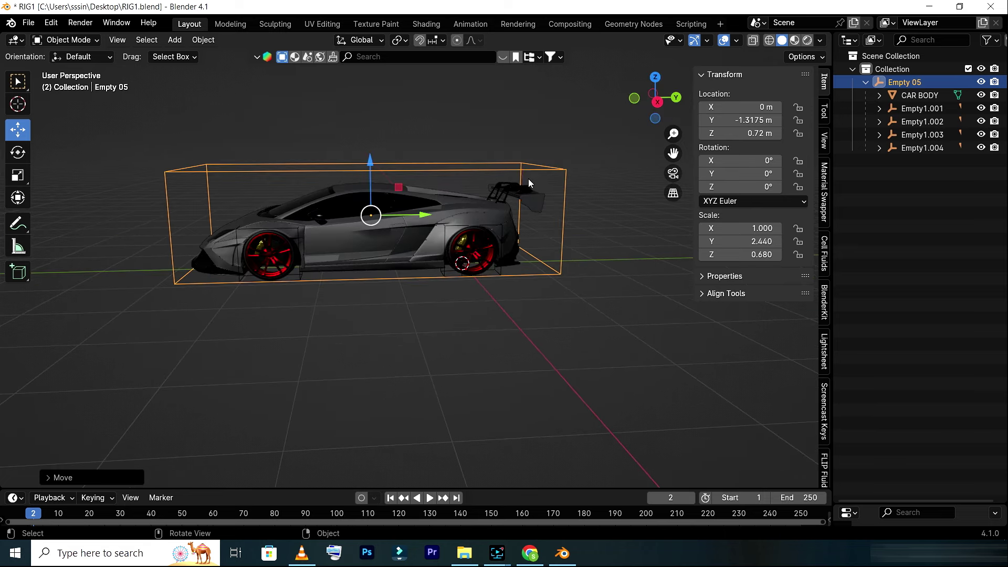
scroll(534, 179, "down", 2)
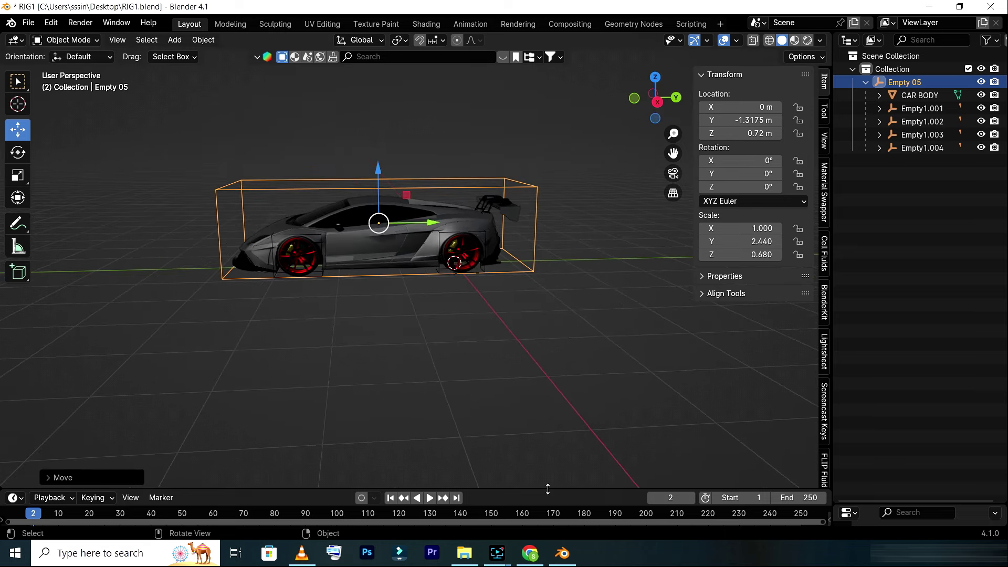
left_click_drag(547, 489, 562, 419)
scroll(456, 308, "up", 1)
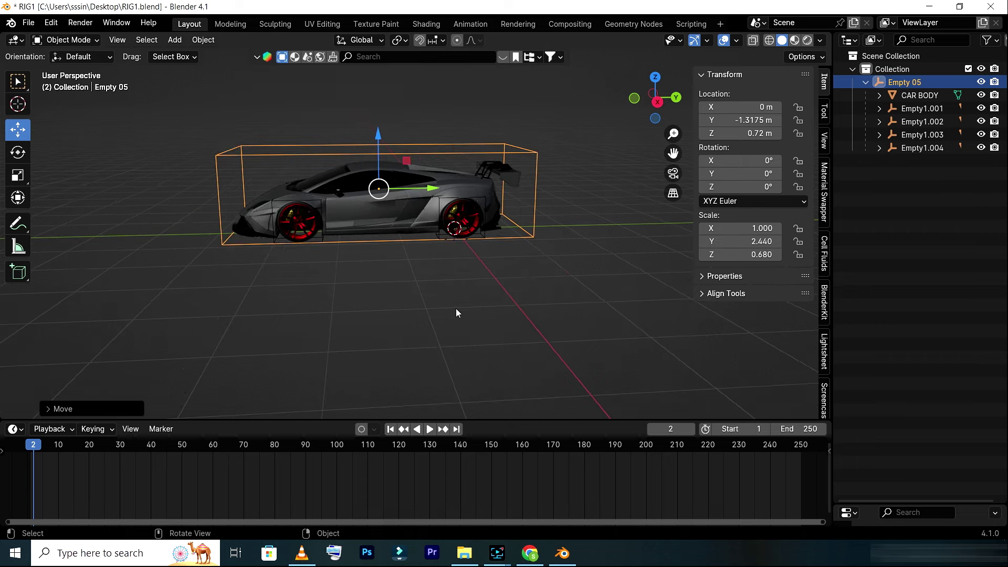
- Keyframe Empty 05's location at frame 0
left_click(30, 450)
key("space")
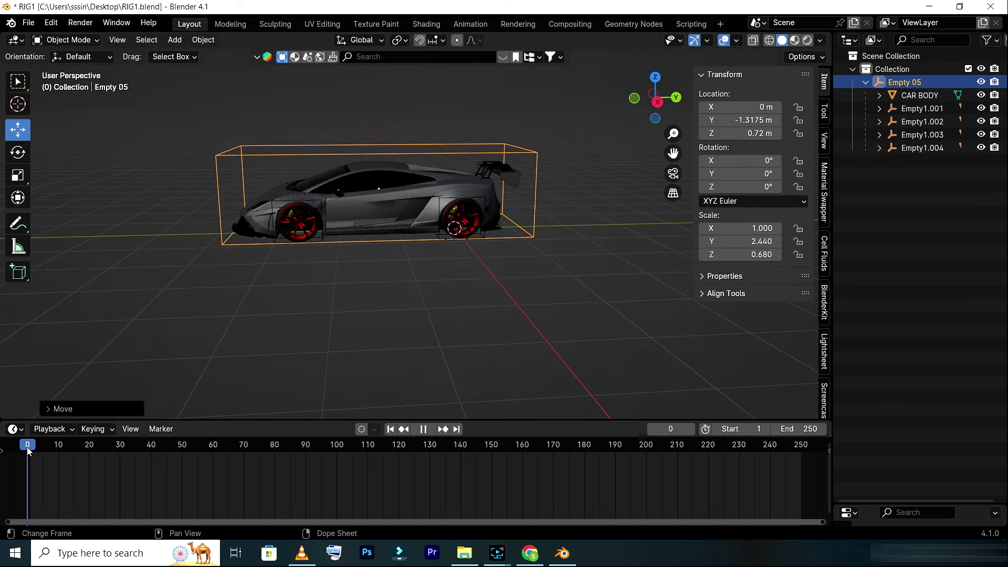
key("space")
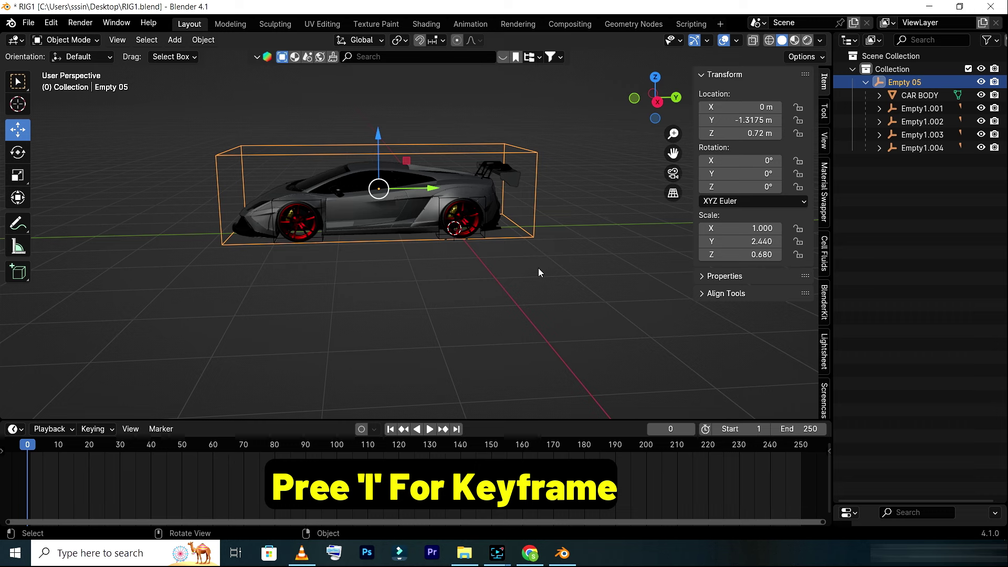
key("i")
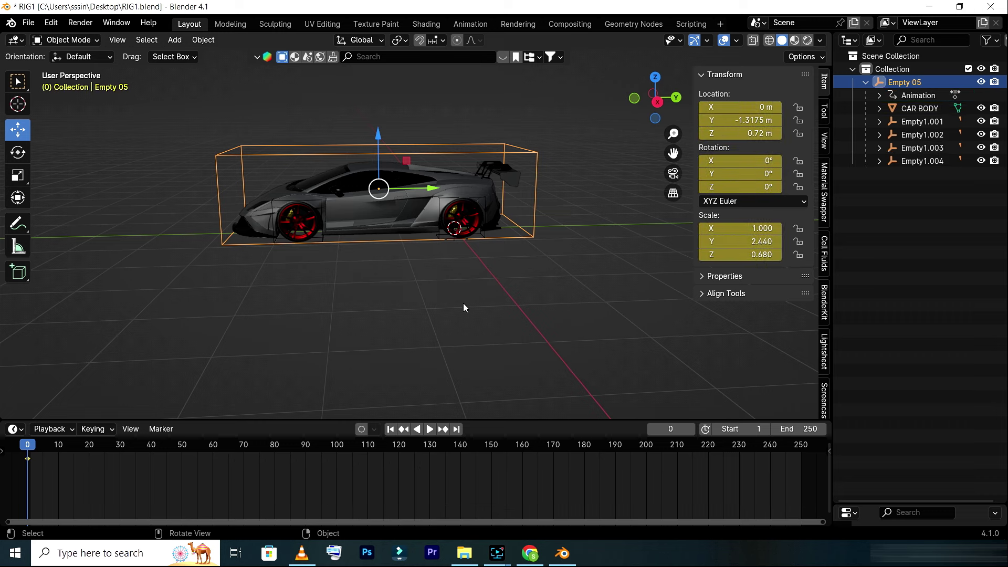
- At frame 120, set Empty 05's Location Y to -12.858 m and keyframe it
key("space")
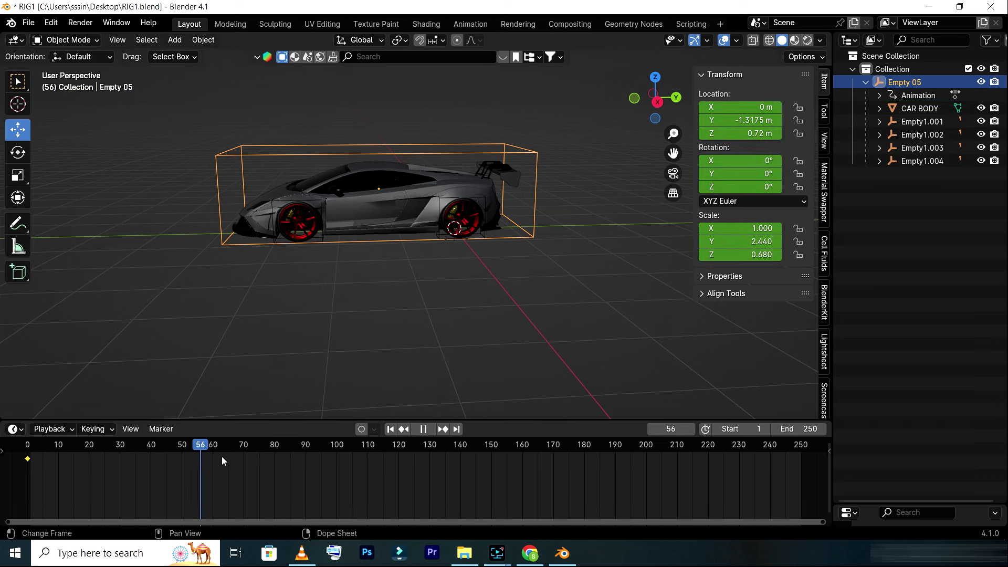
left_click_drag(306, 461, 400, 471)
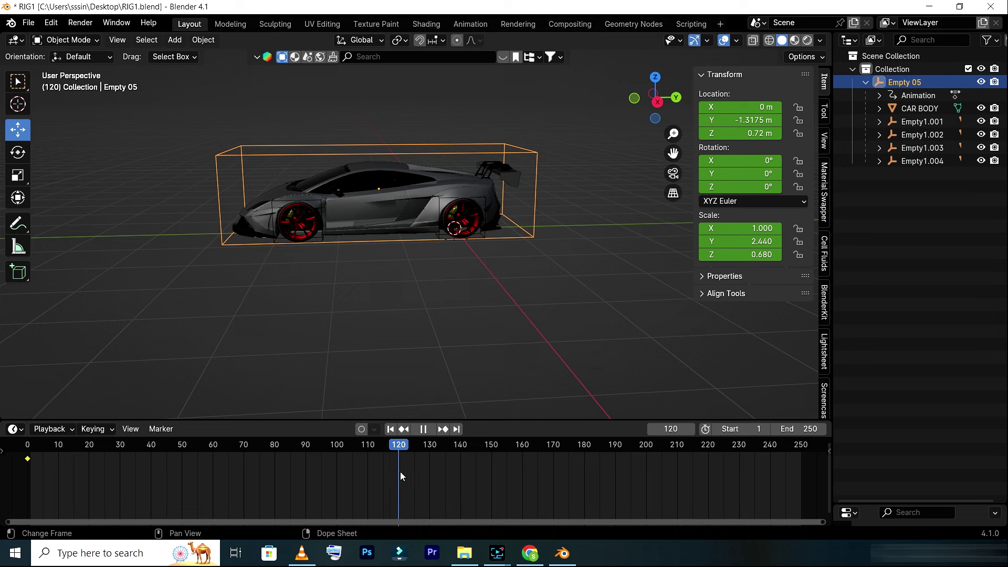
key("space")
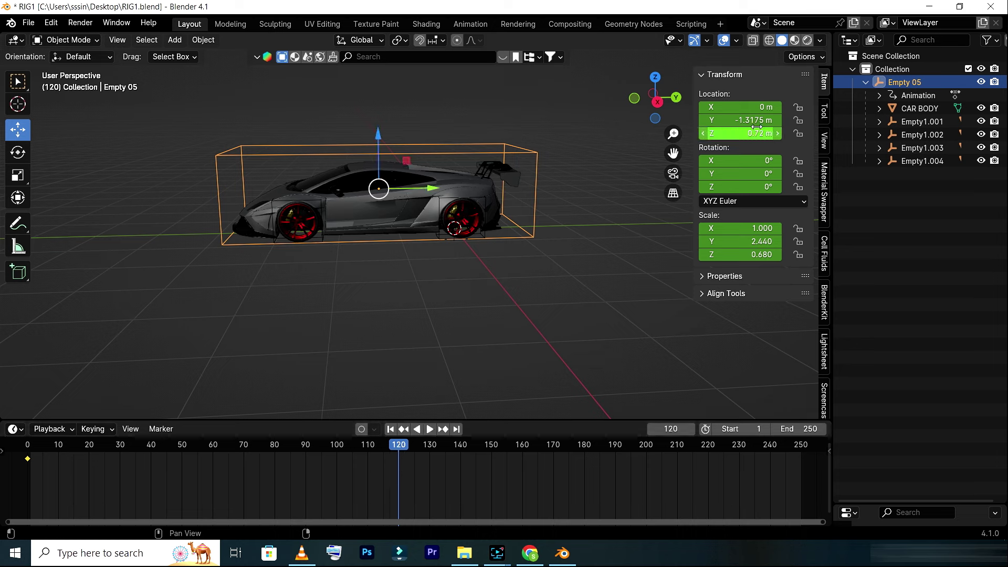
left_click_drag(745, 120, 629, 119)
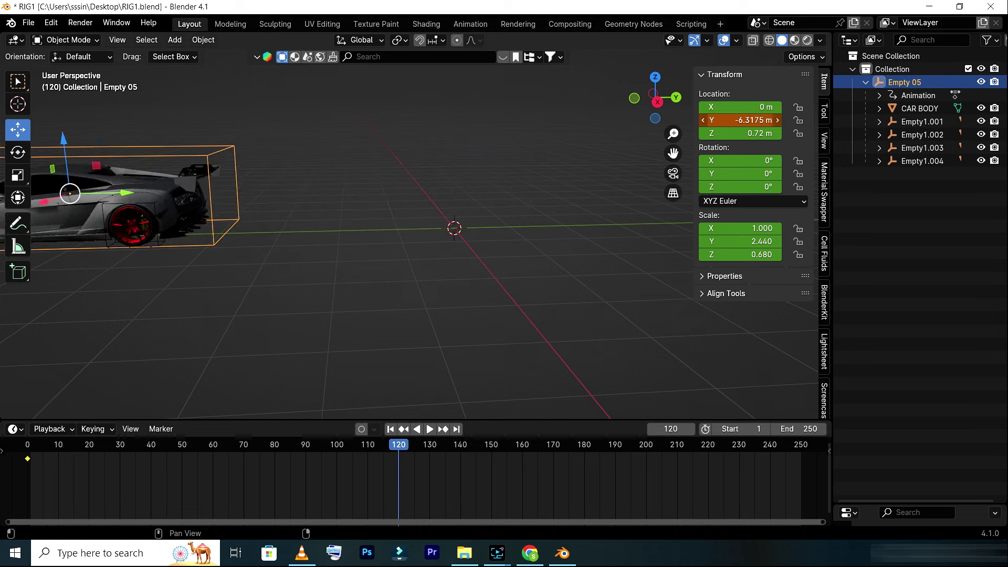
left_click_drag(751, 120, 745, 120)
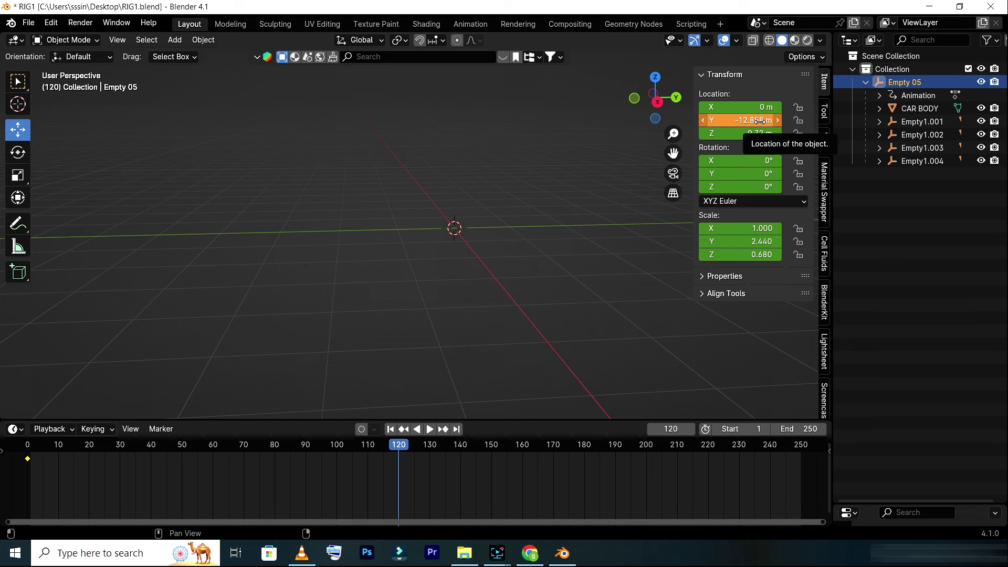
key("i")
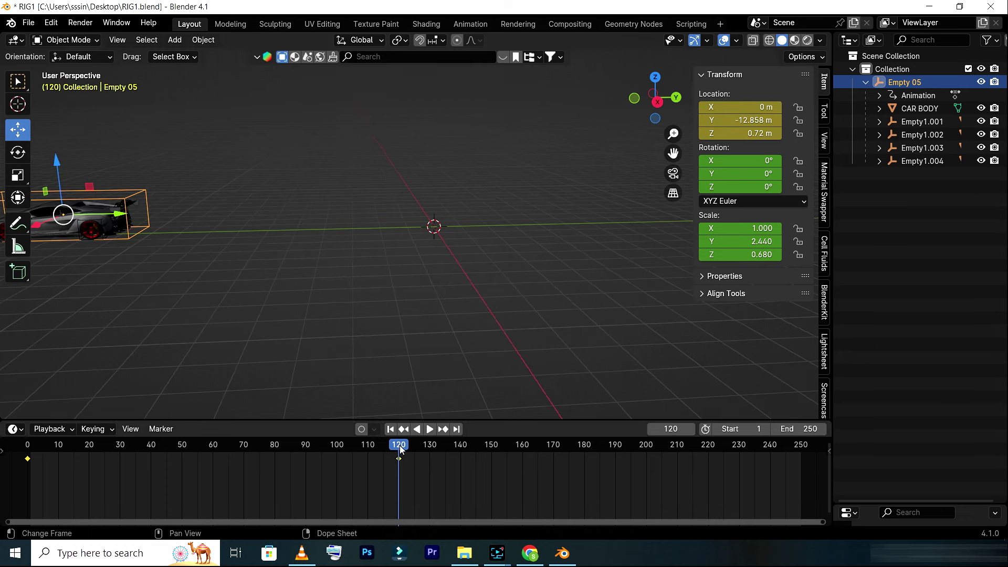
- Play back the animation from the start to preview the car driving forward
left_click_drag(400, 449, 52, 451)
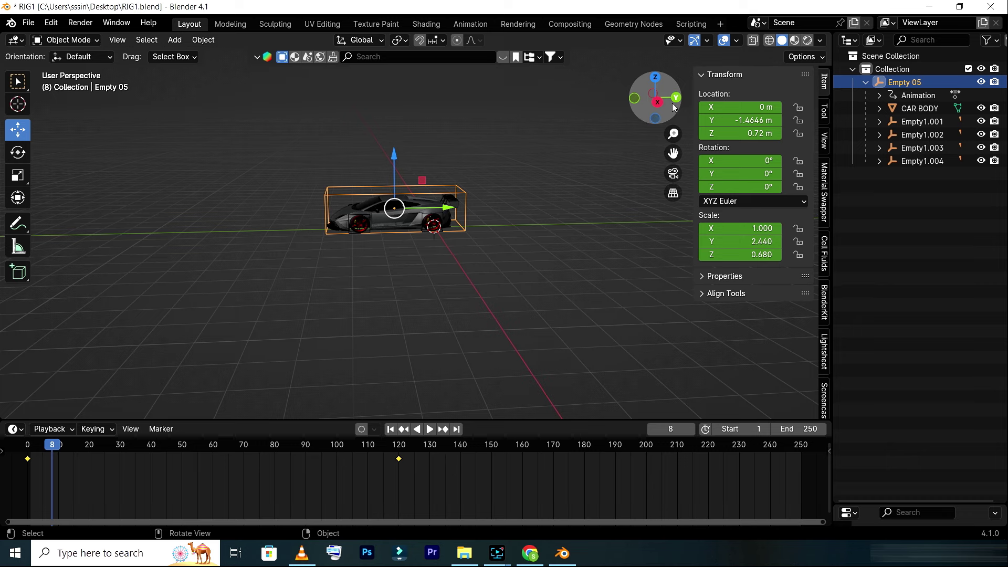
left_click_drag(673, 107, 469, 305)
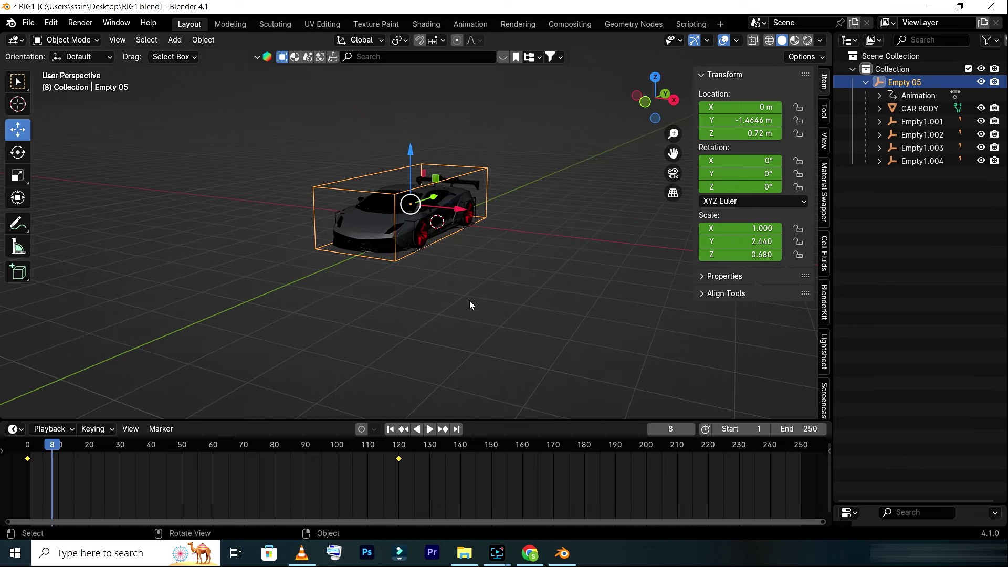
left_click_drag(39, 452, 32, 455)
key("space")
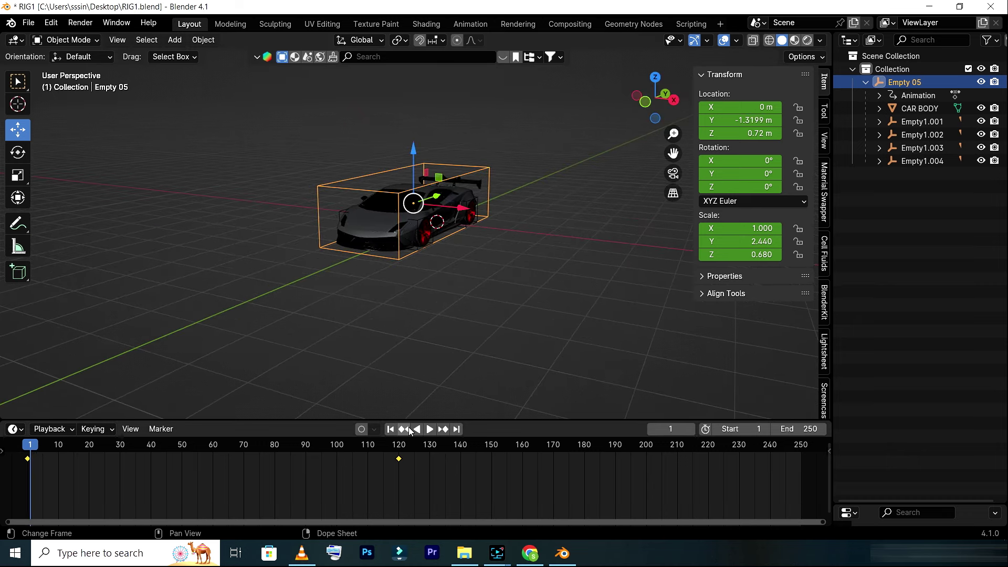
left_click(430, 429)
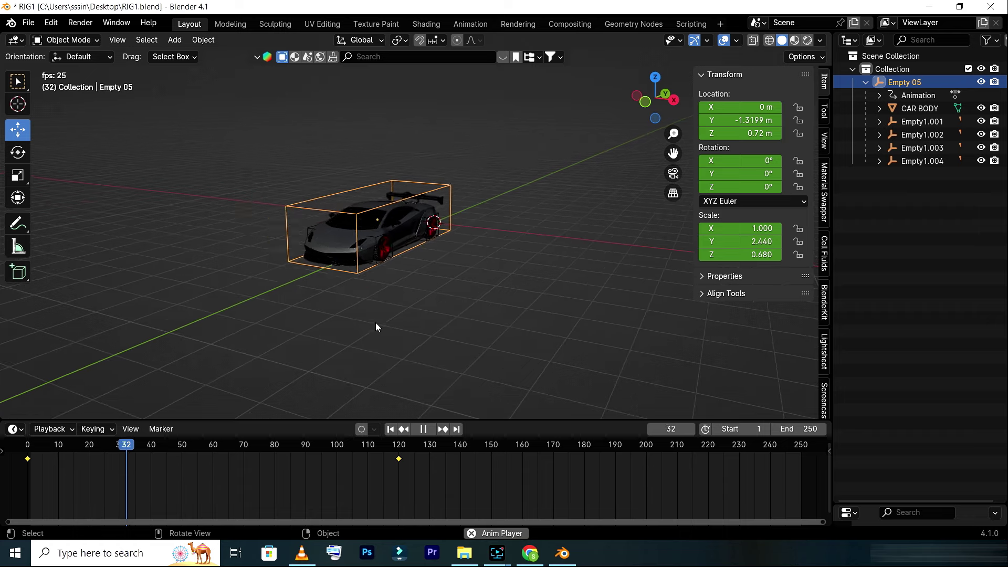
mouse_move(655, 98)
left_mouse_down()
mouse_move(640, 113)
mouse_move(672, 108)
left_mouse_up()
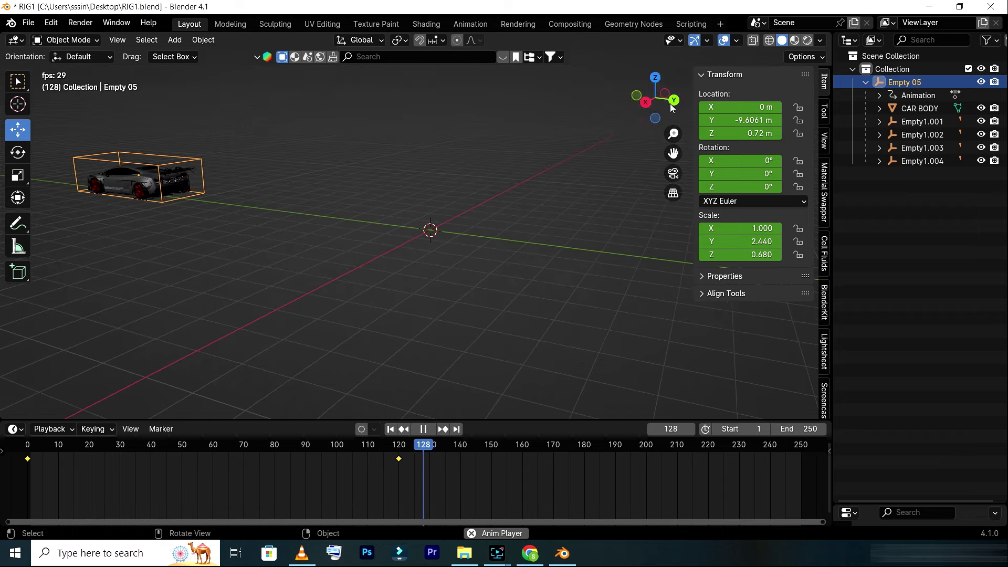
left_click(425, 430)
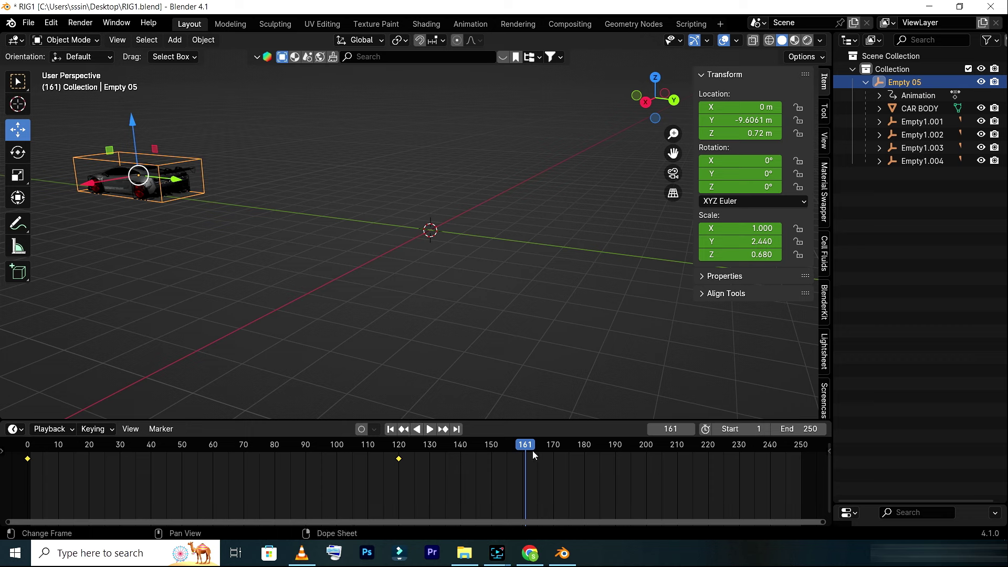
mouse_move(532, 450)
left_mouse_down()
mouse_move(65, 427)
mouse_move(36, 446)
left_mouse_up()
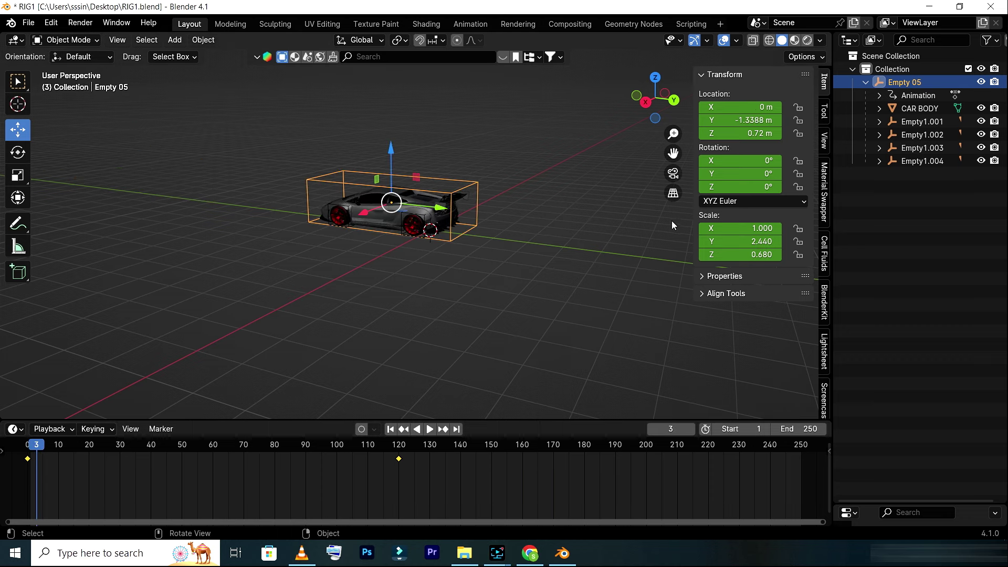
left_click(173, 41)
mouse_move(193, 212)
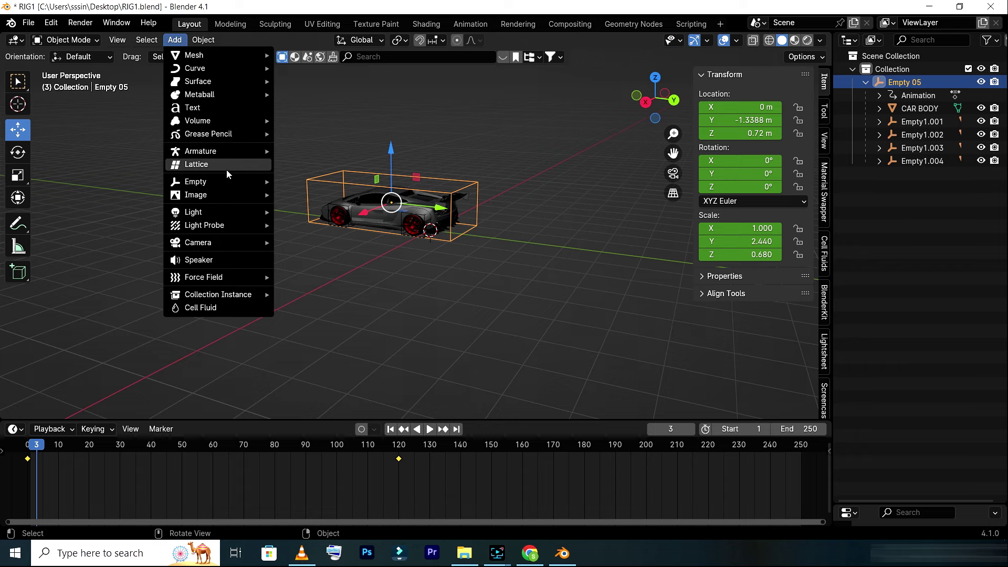
mouse_move(198, 243)
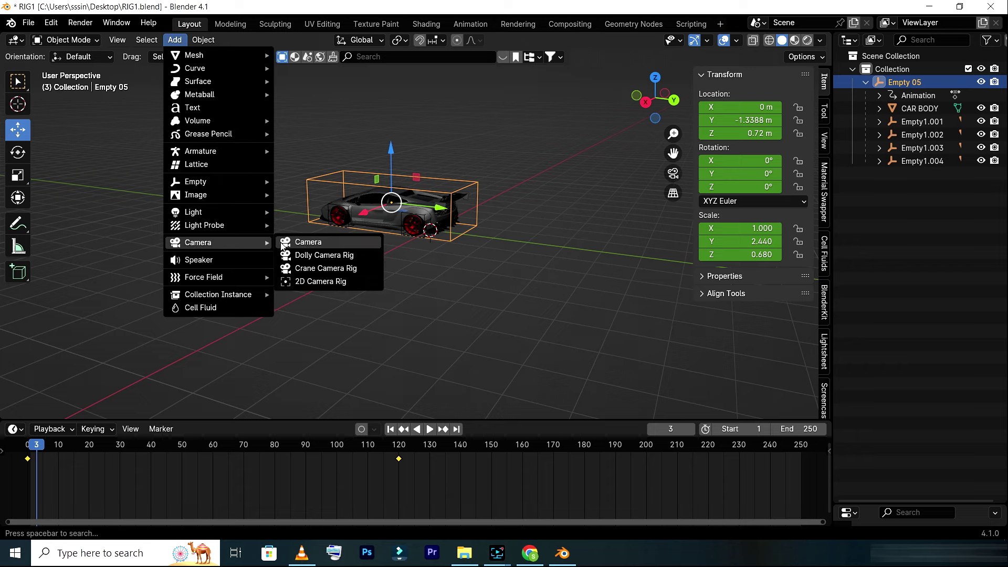
- Add a Camera object to the scene and orbit the view around the car
left_click(288, 243)
scroll(451, 237, "up", 2)
scroll(488, 240, "up", 2)
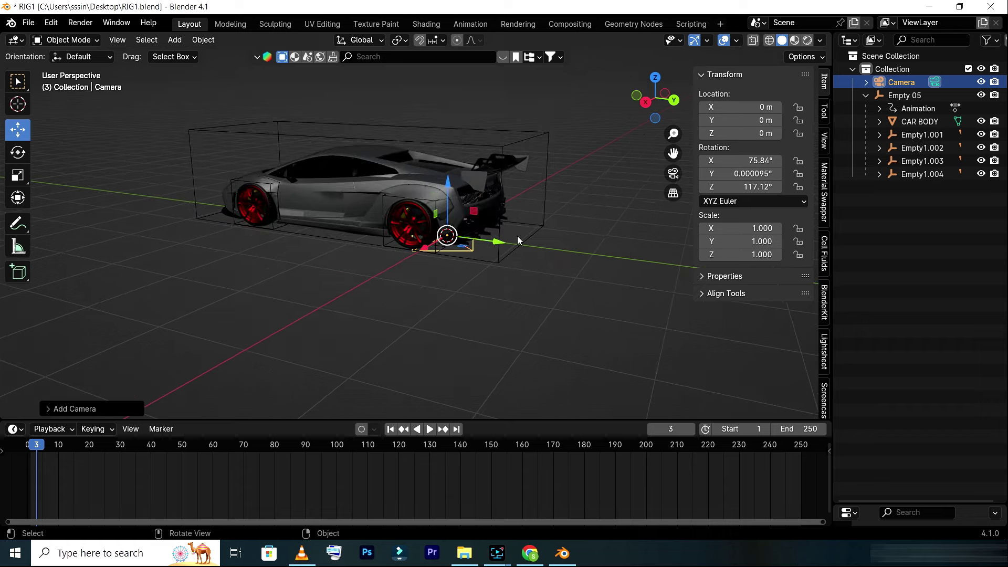
left_click_drag(645, 107, 637, 108)
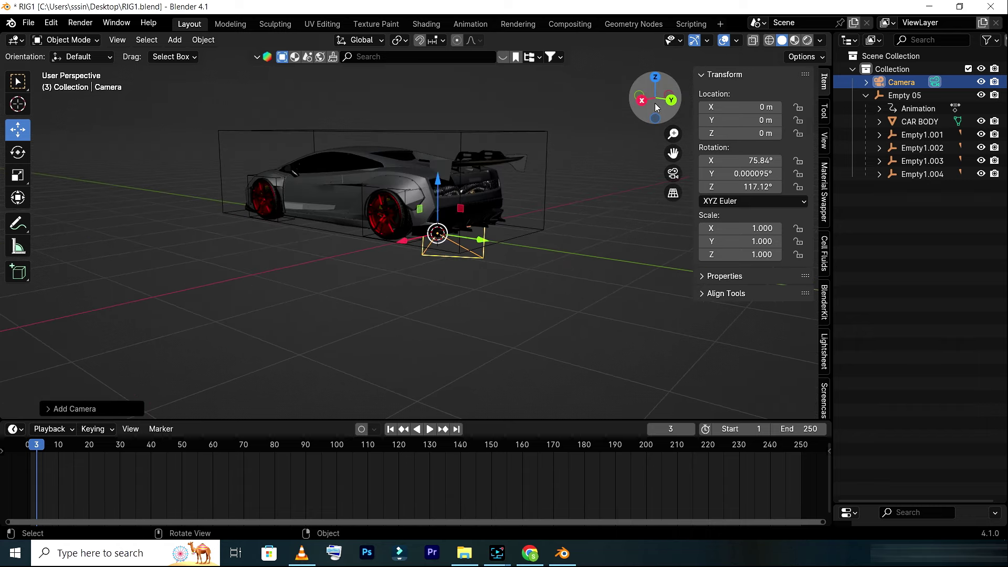